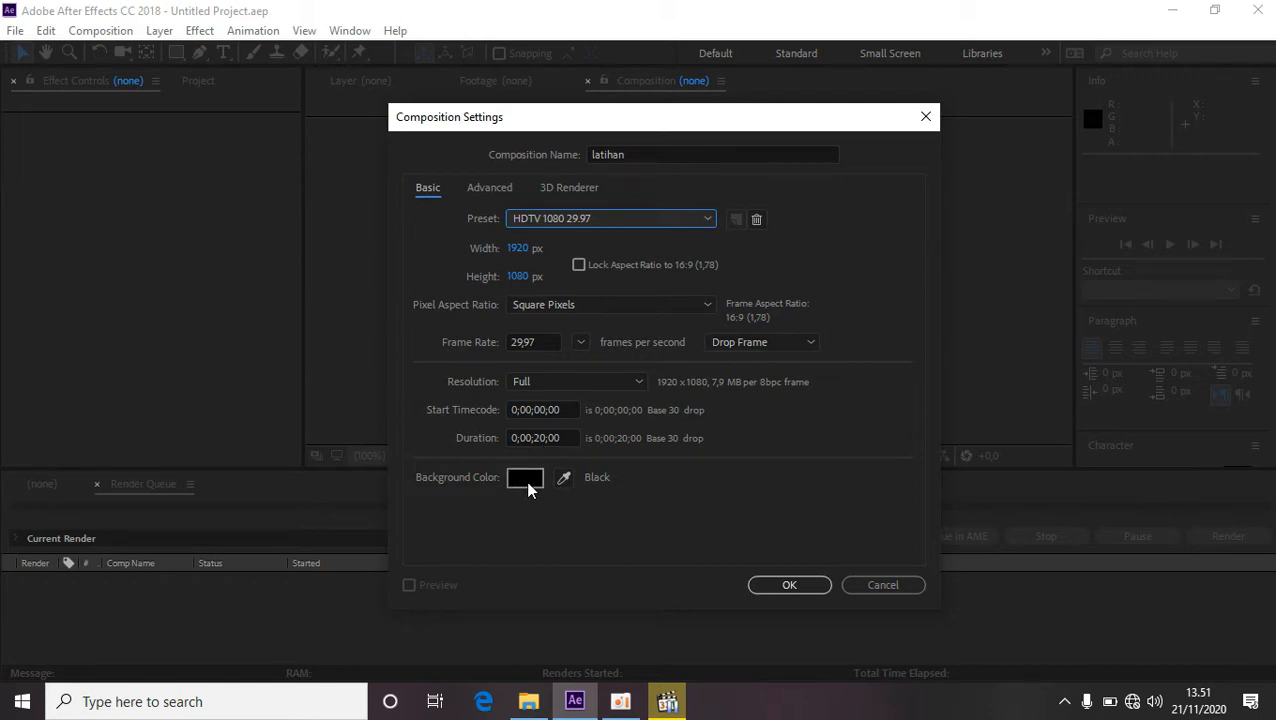
Confirm the settings of the latihan composition and add a solid layer named background with the gray color 777778.
left_click(782, 586)
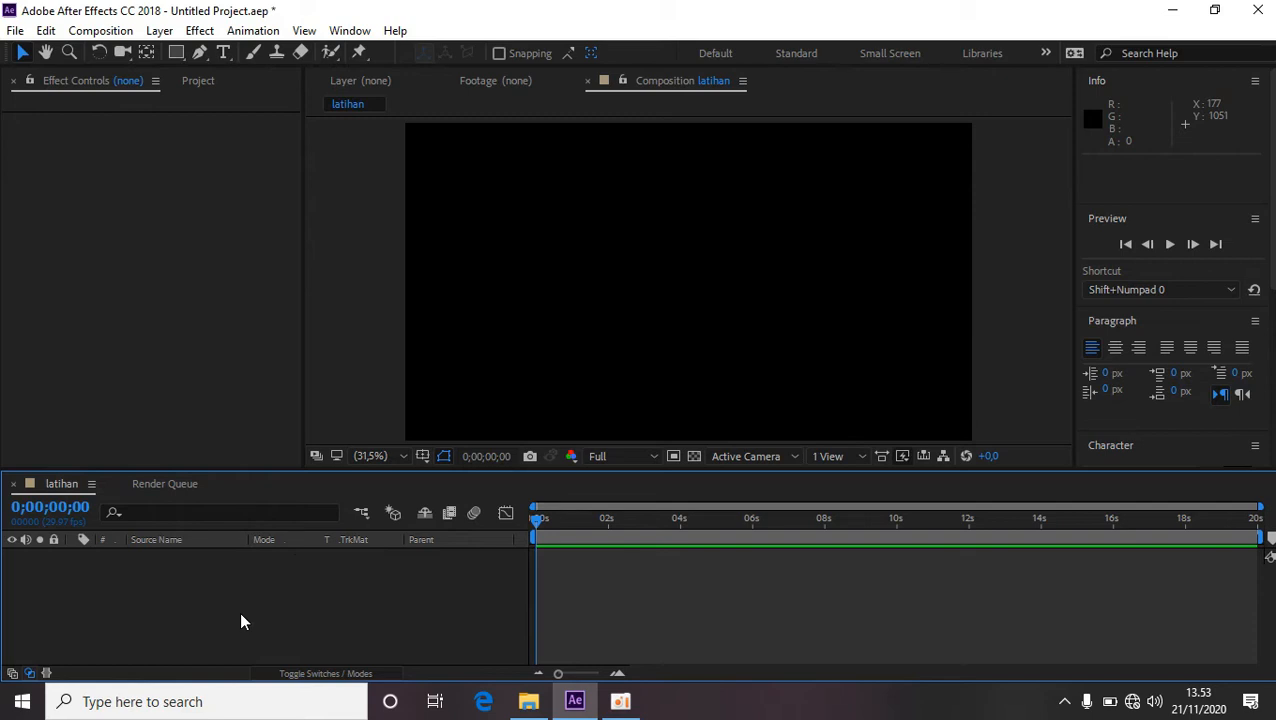
right_click(384, 603)
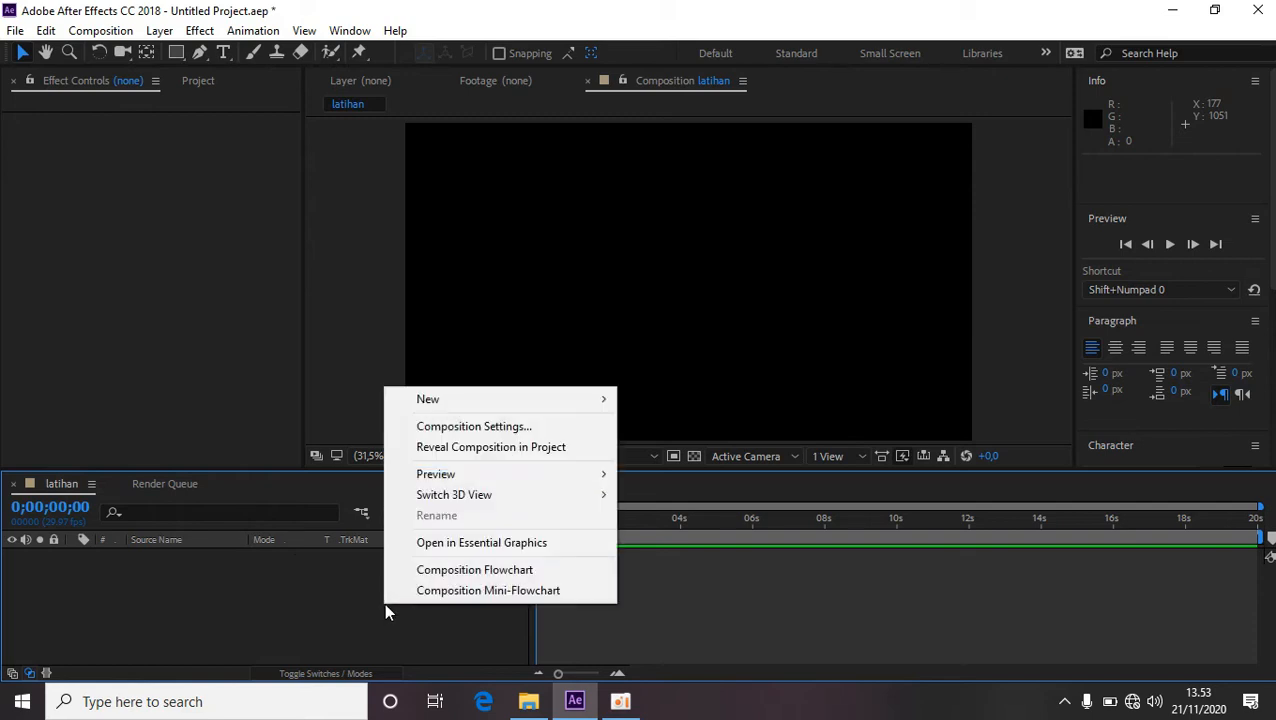
mouse_move(573, 404)
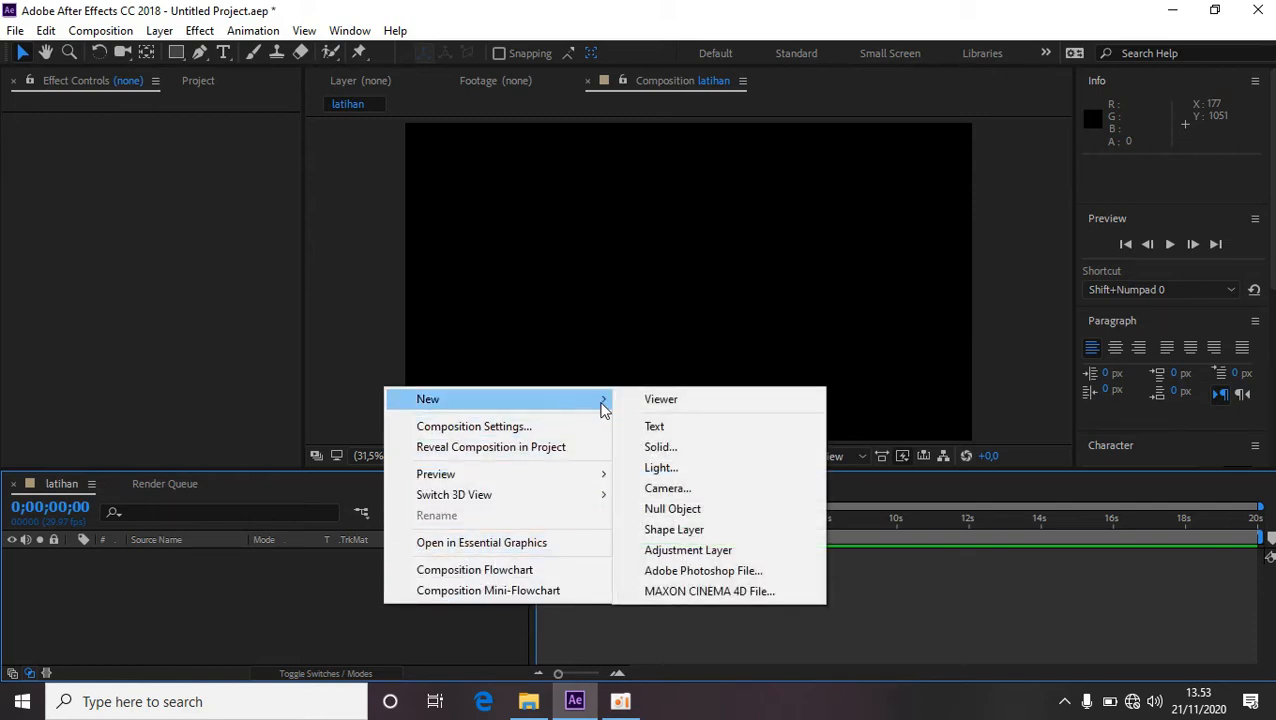
left_click(660, 447)
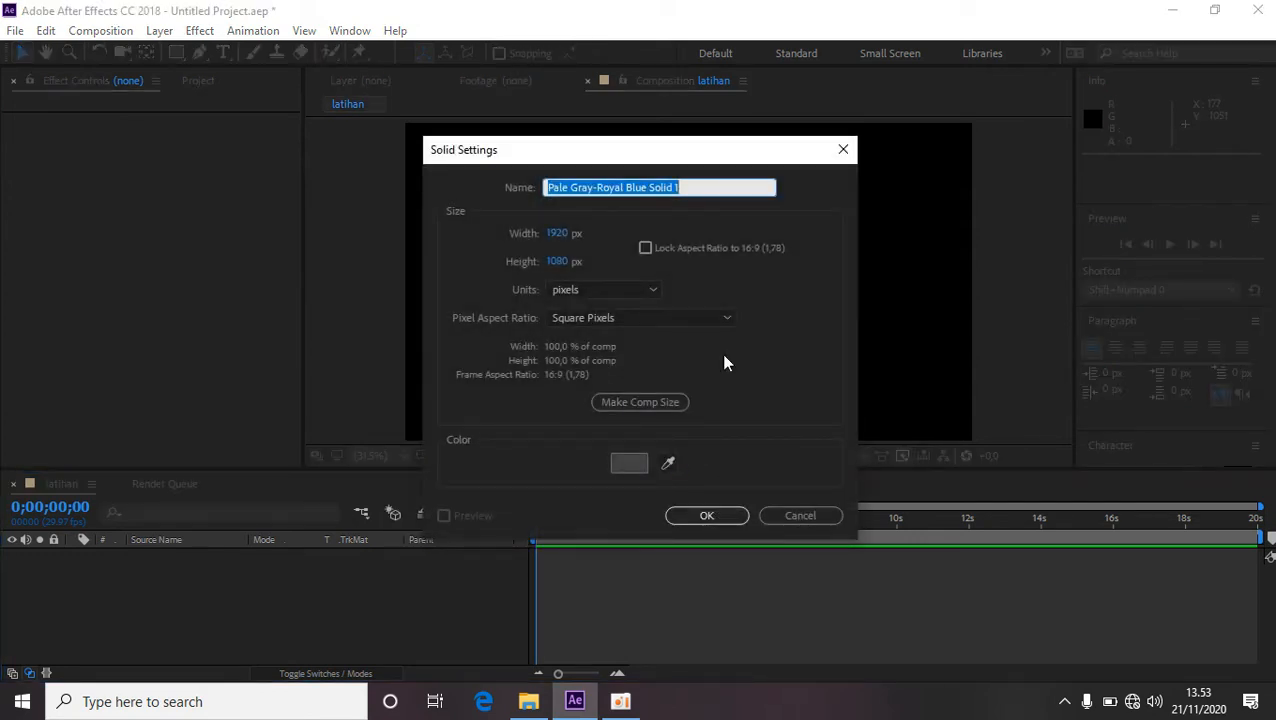
type("back")
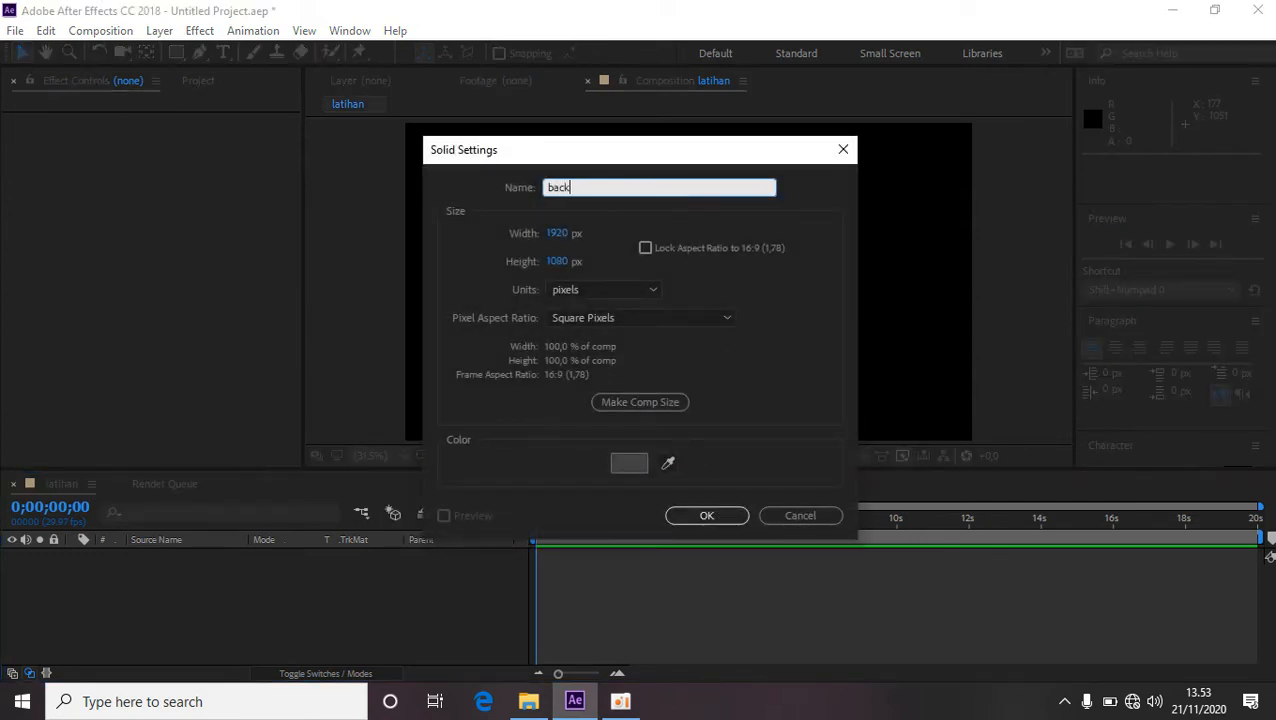
type("ground")
left_click(634, 462)
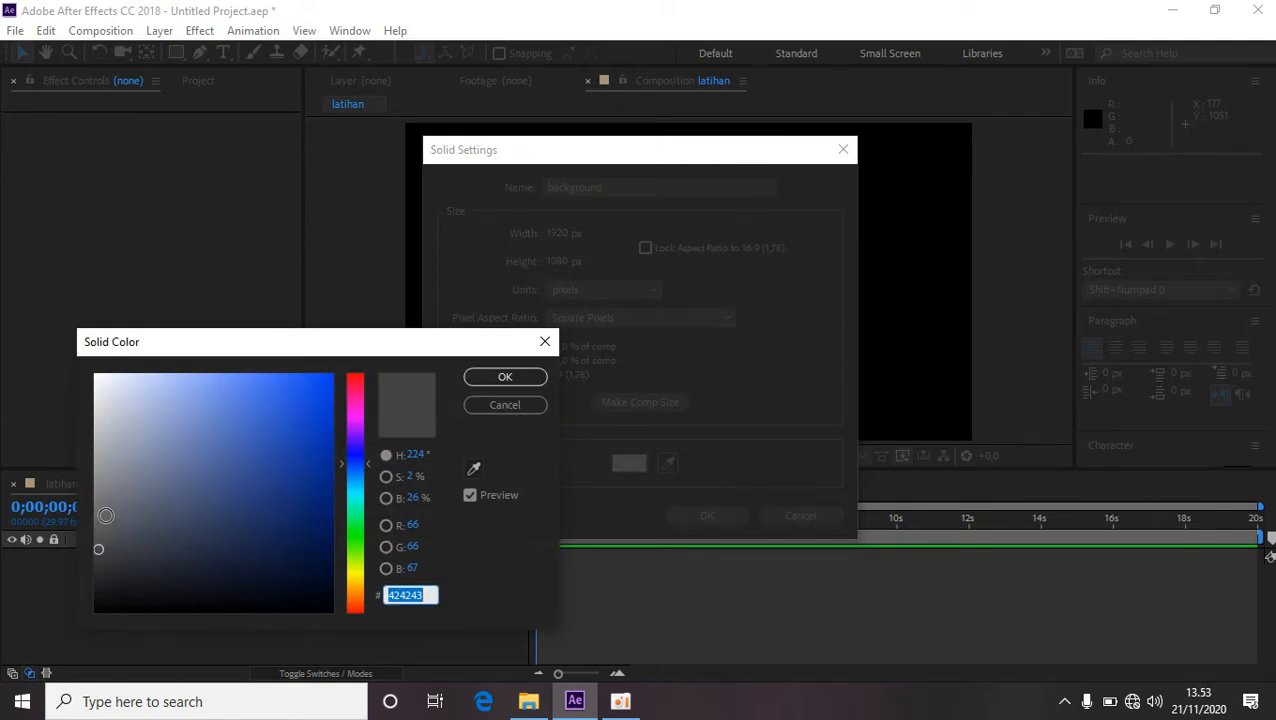
left_click(96, 500)
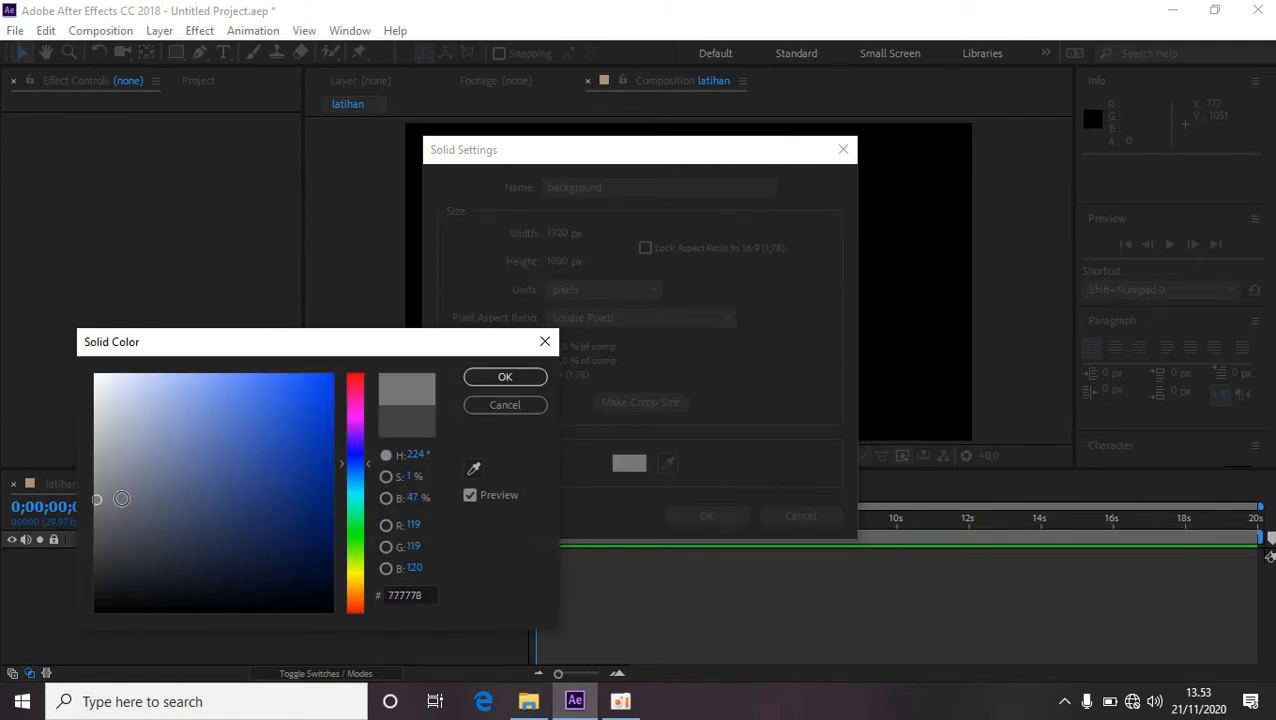
left_click(508, 377)
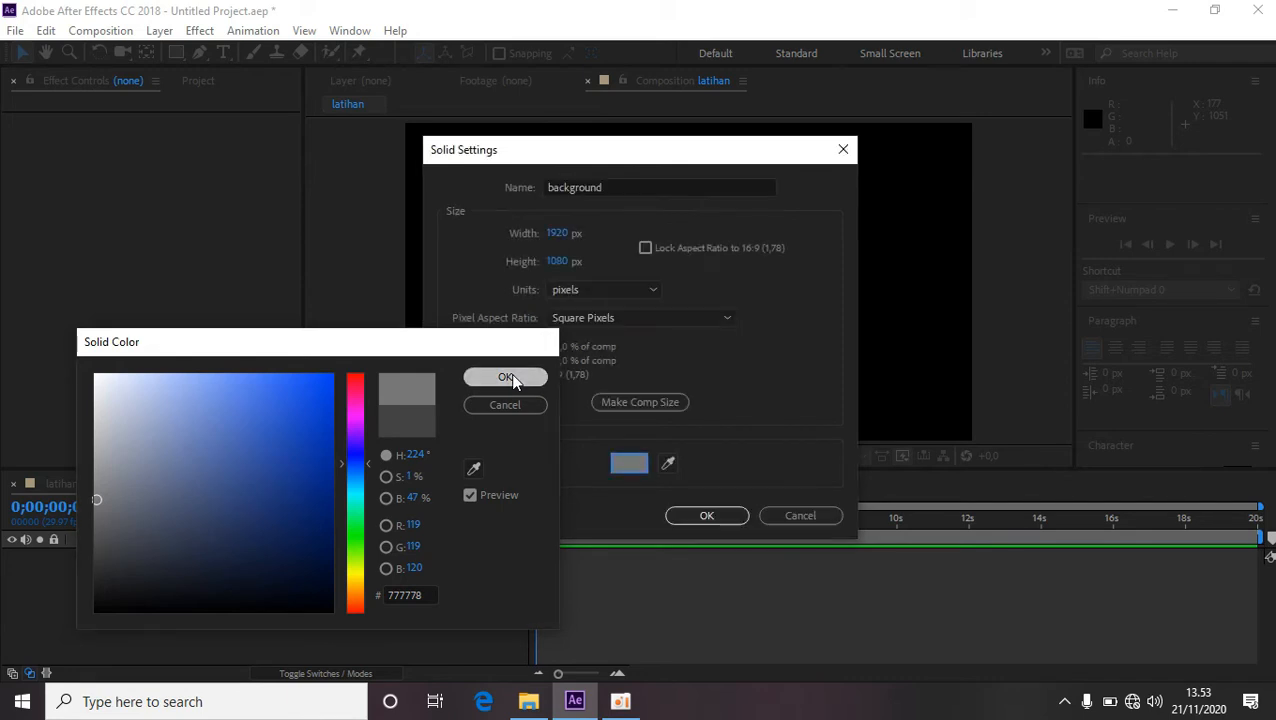
left_click(720, 515)
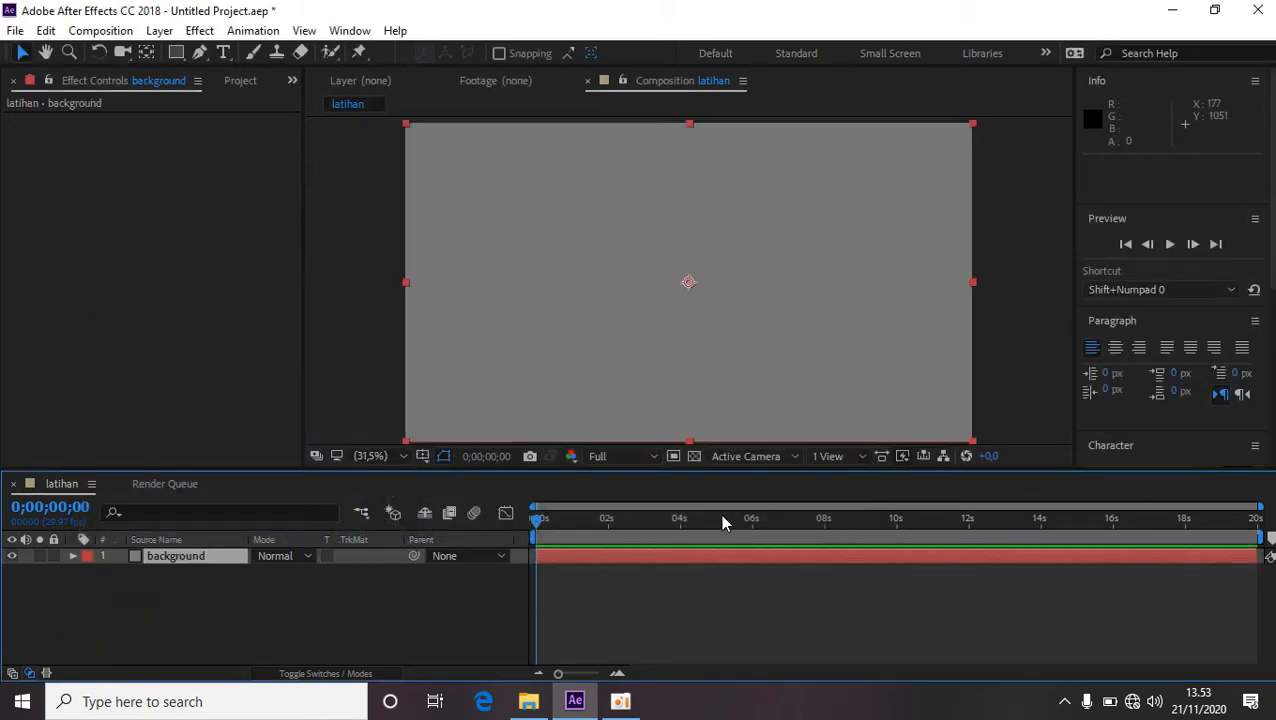
Add a second solid layer named 3D above the background, keeping the 1920 x 1080 px size.
right_click(418, 604)
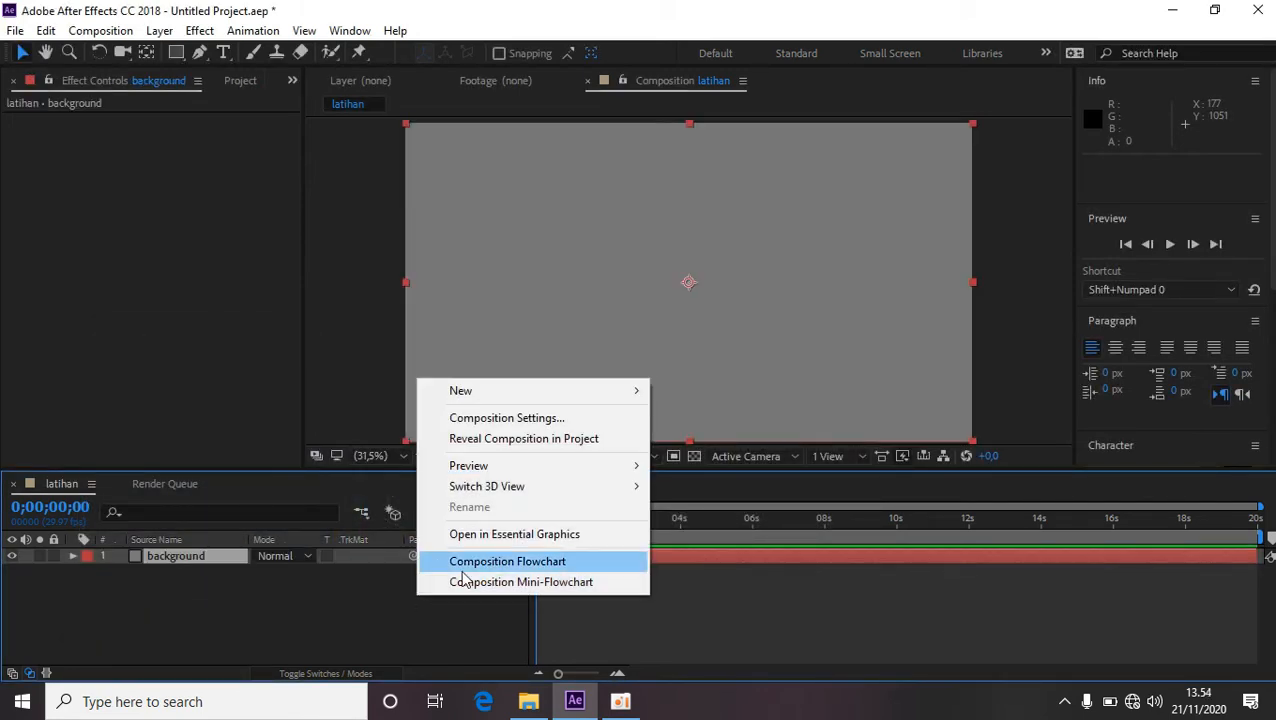
mouse_move(604, 395)
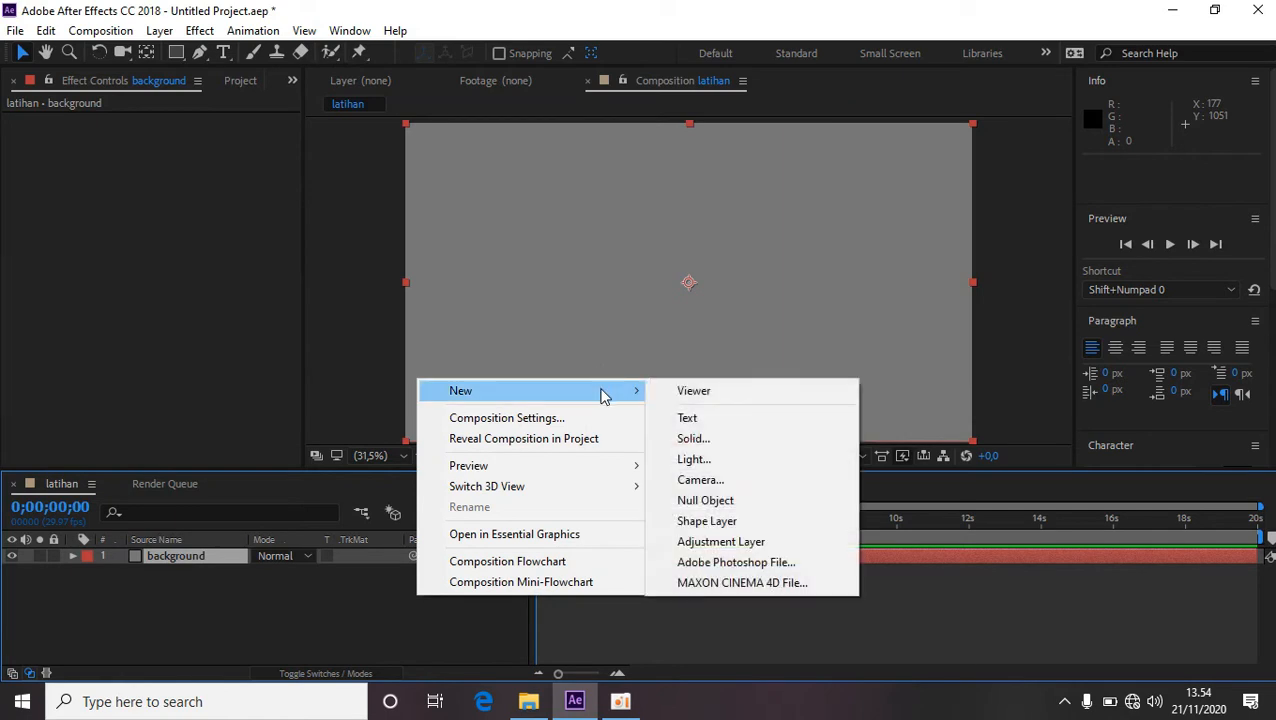
left_click(732, 435)
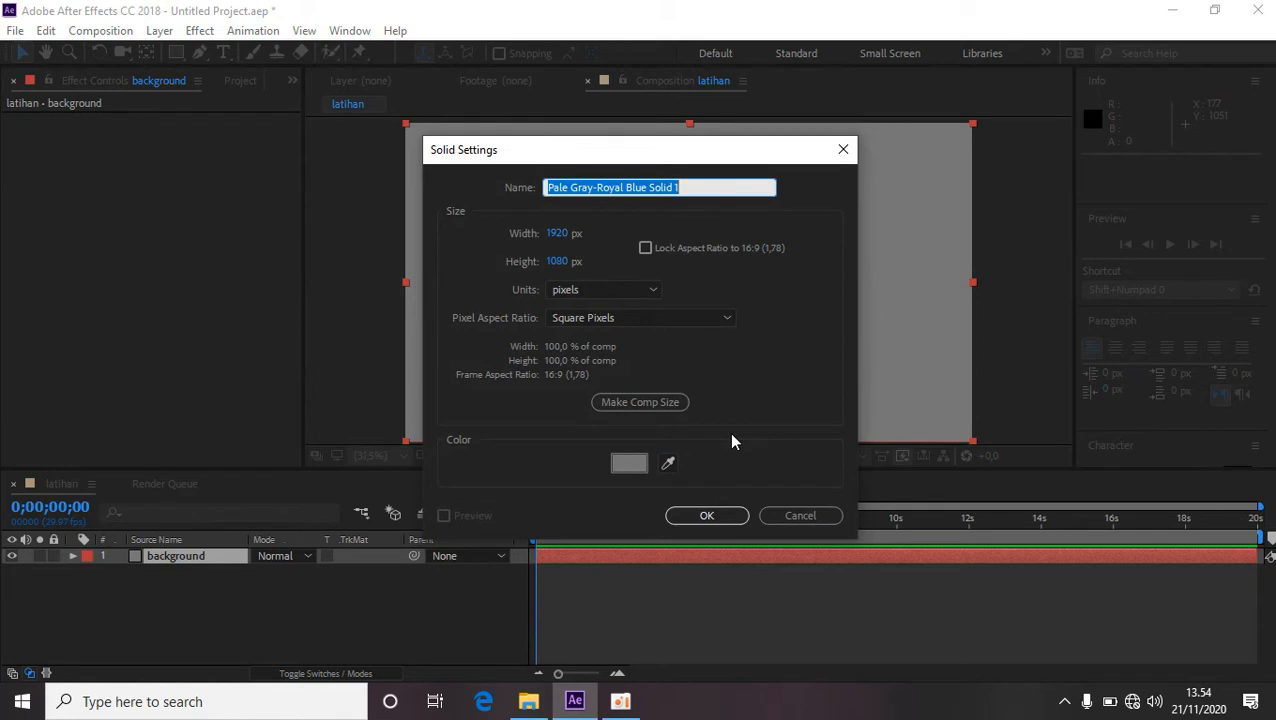
type("3D")
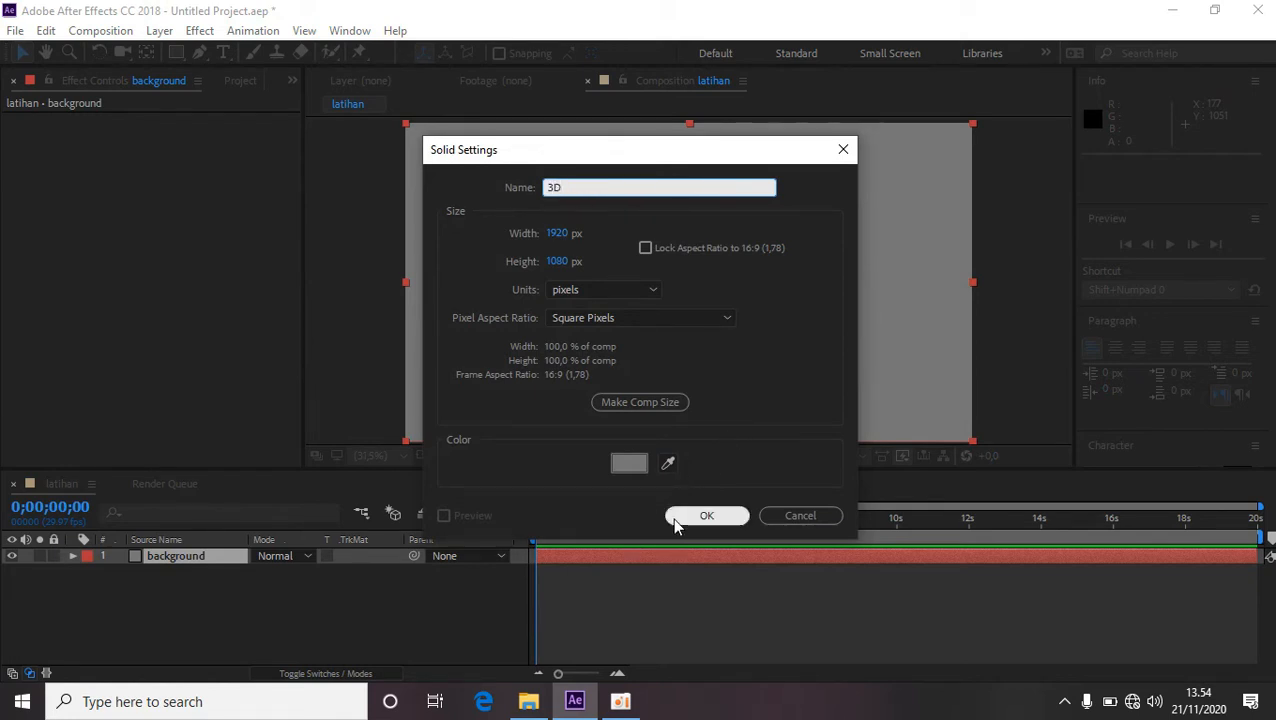
left_click(716, 517)
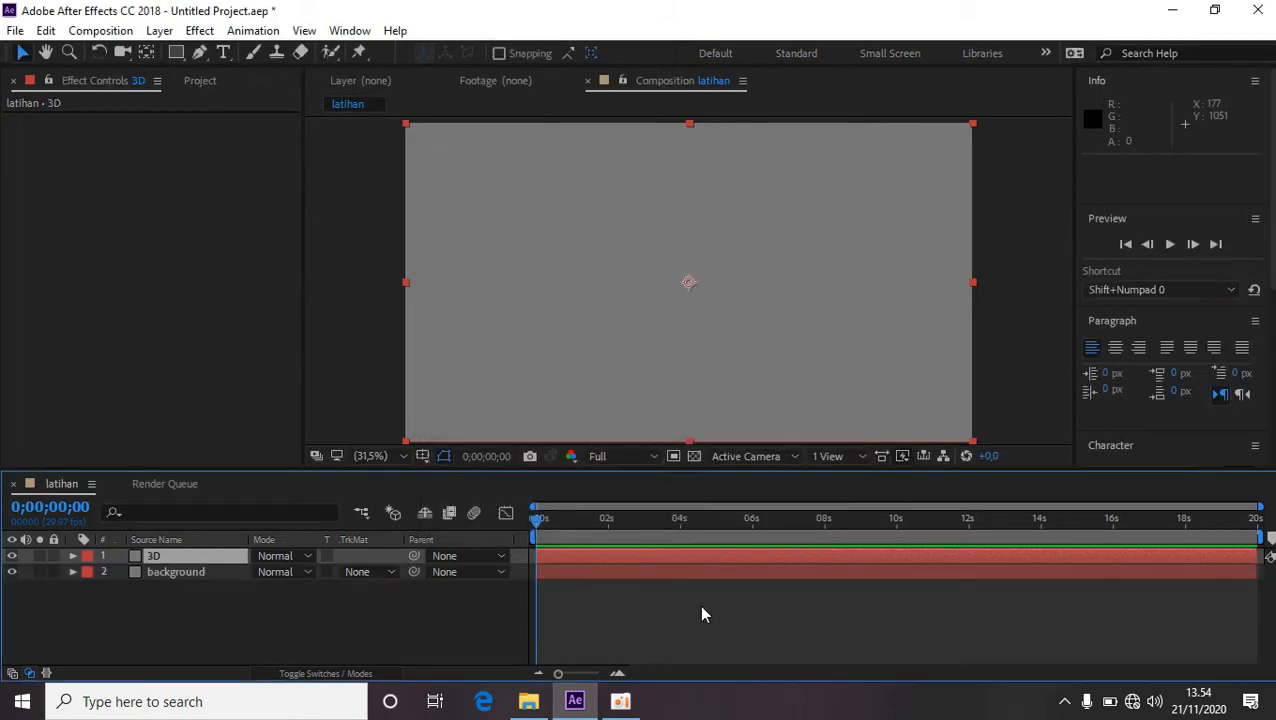
Find the Video Copilot Element effect by searching for "element" and apply it to the 3D layer.
left_click(232, 615)
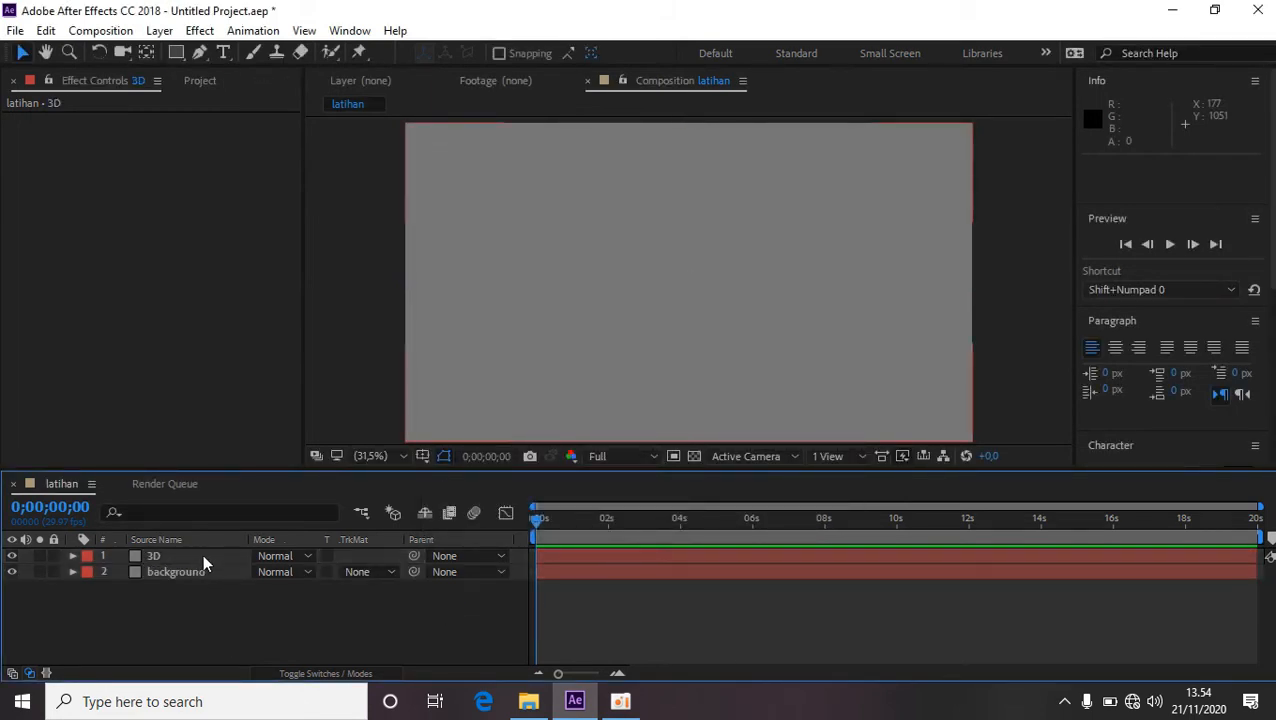
left_click(203, 555)
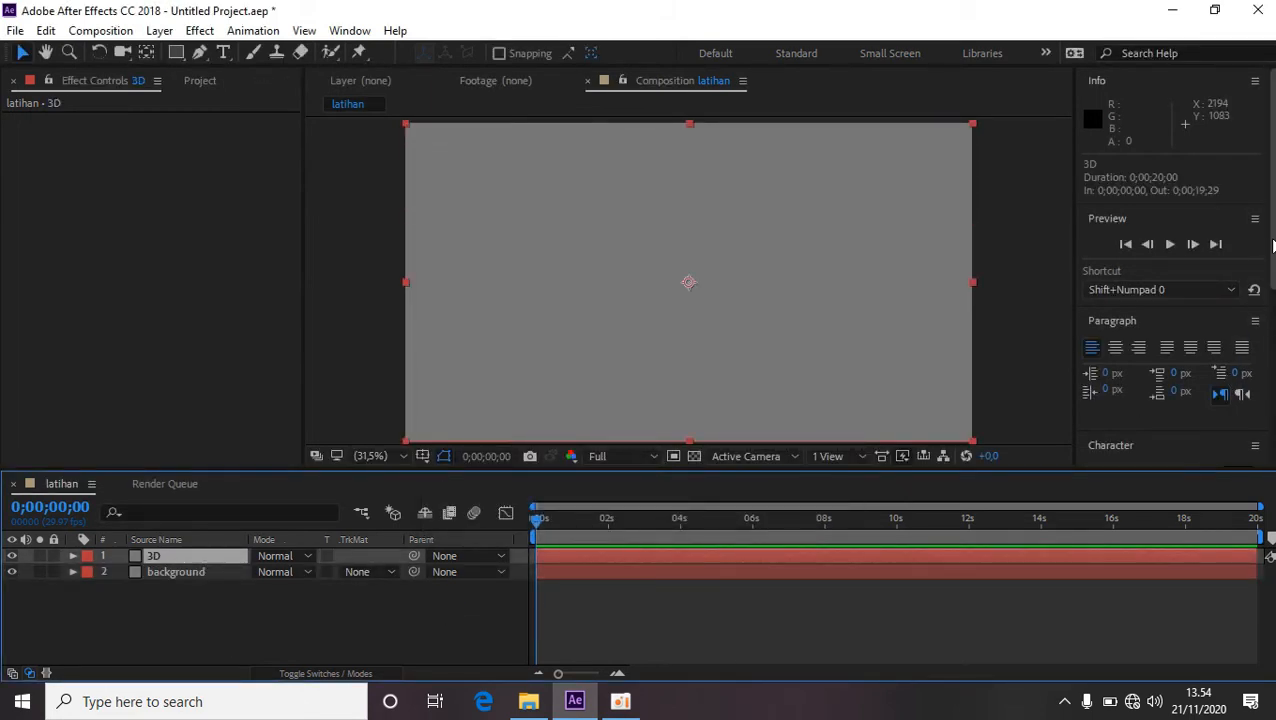
scroll(1272, 245, "down", 4)
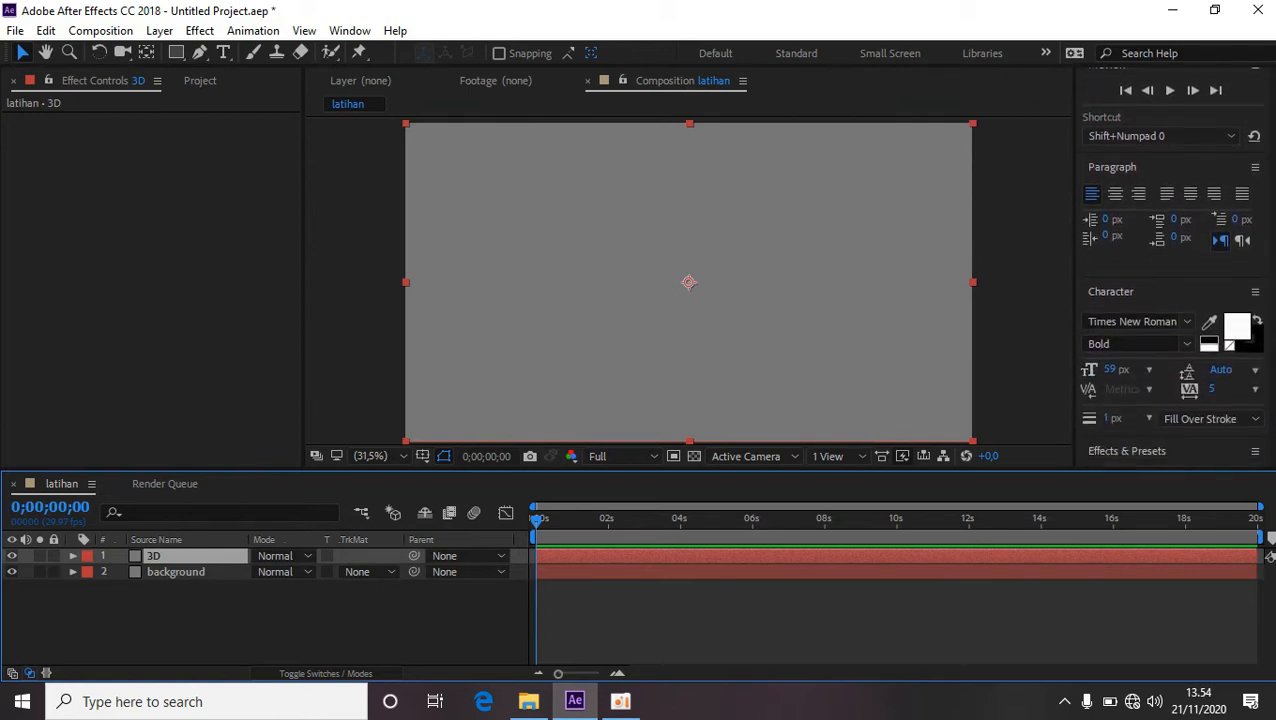
scroll(1149, 322, "down", 3)
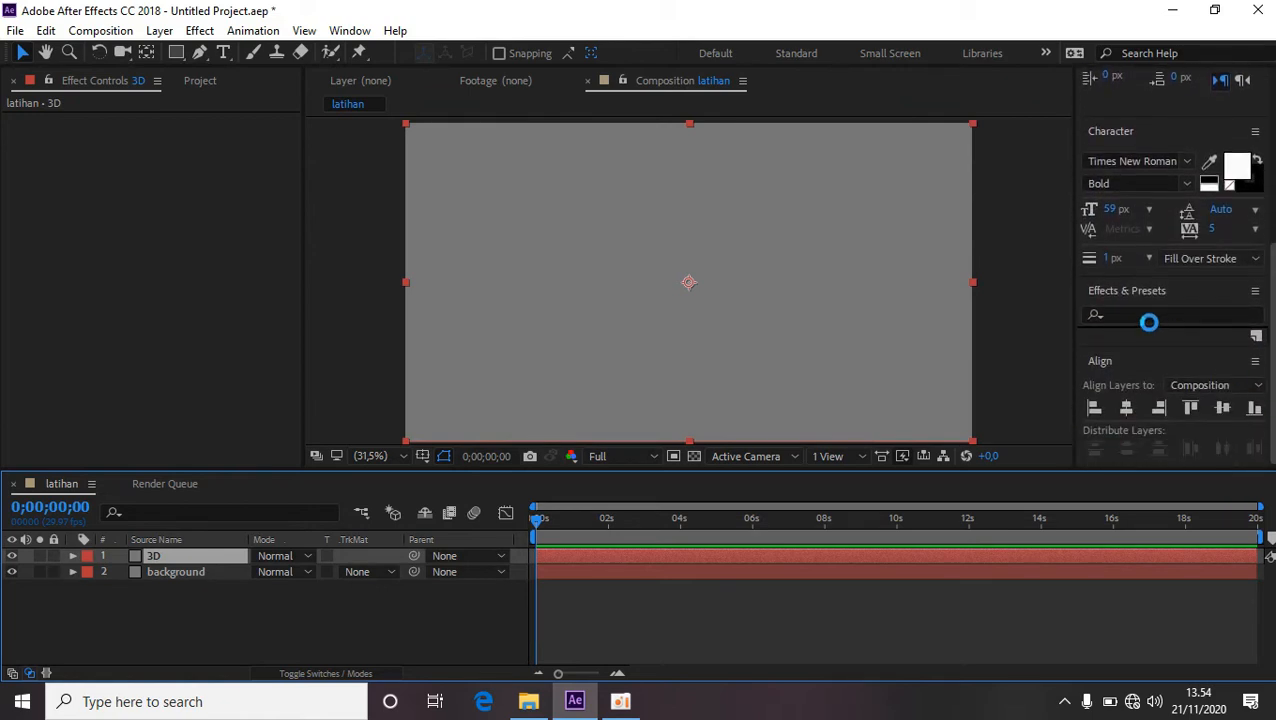
left_click(1149, 316)
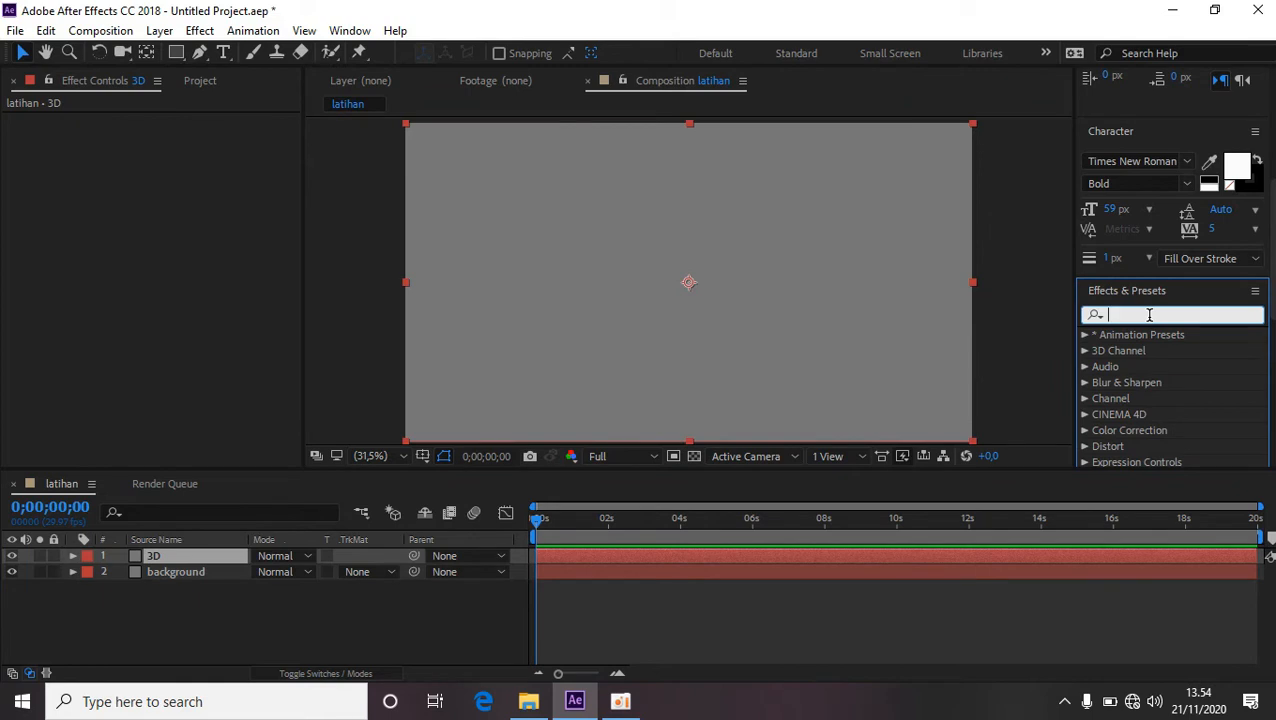
type("elemen")
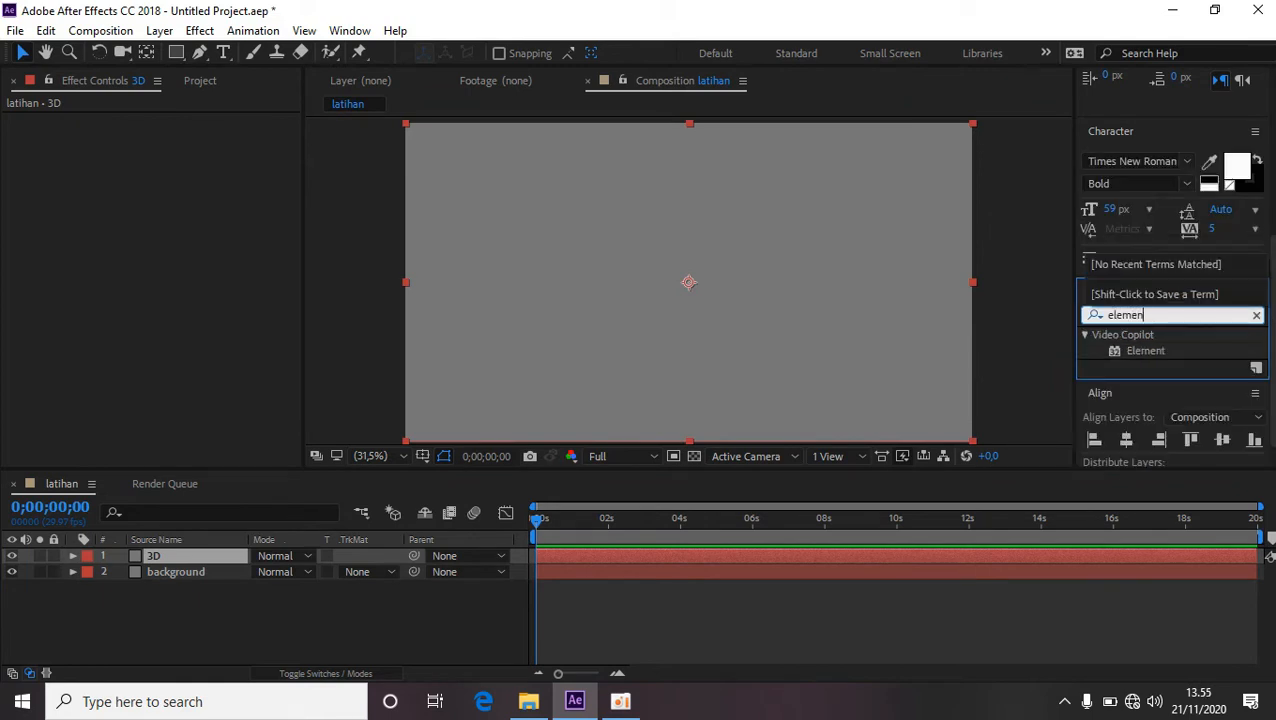
type("t")
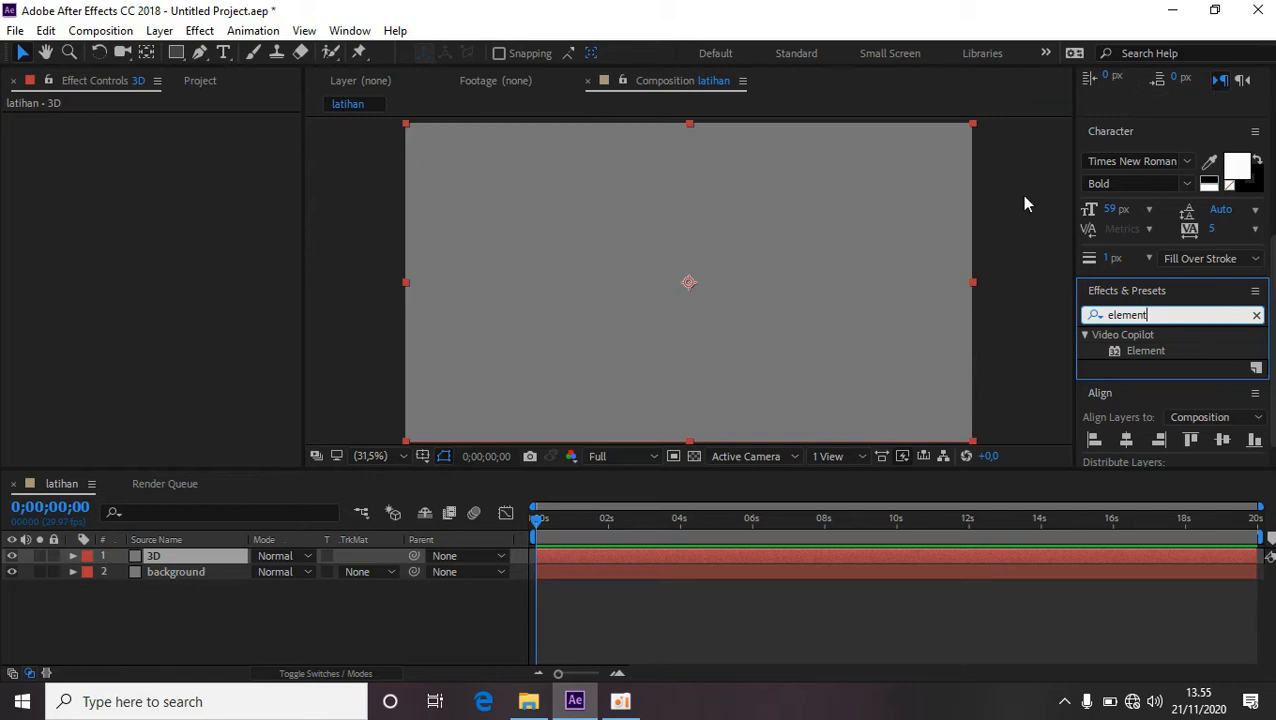
double_click(1158, 352)
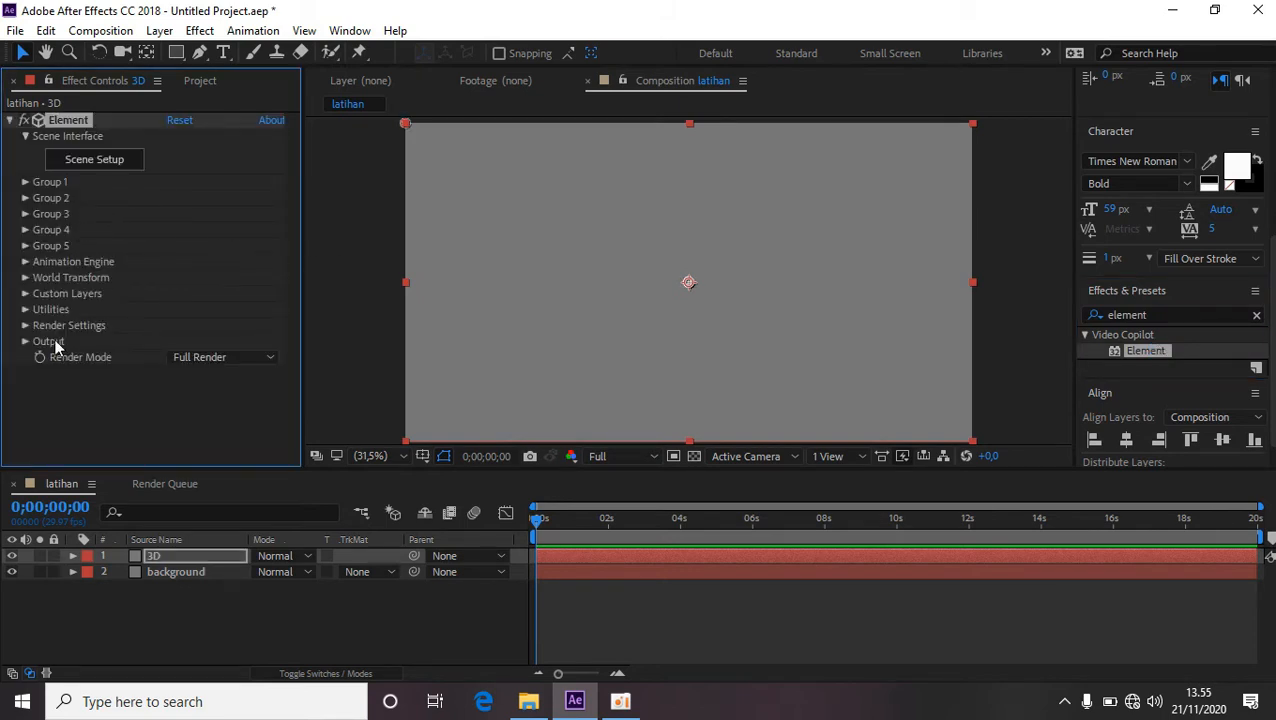
Open Element's Scene Setup and create a box model in the scene.
left_click(108, 166)
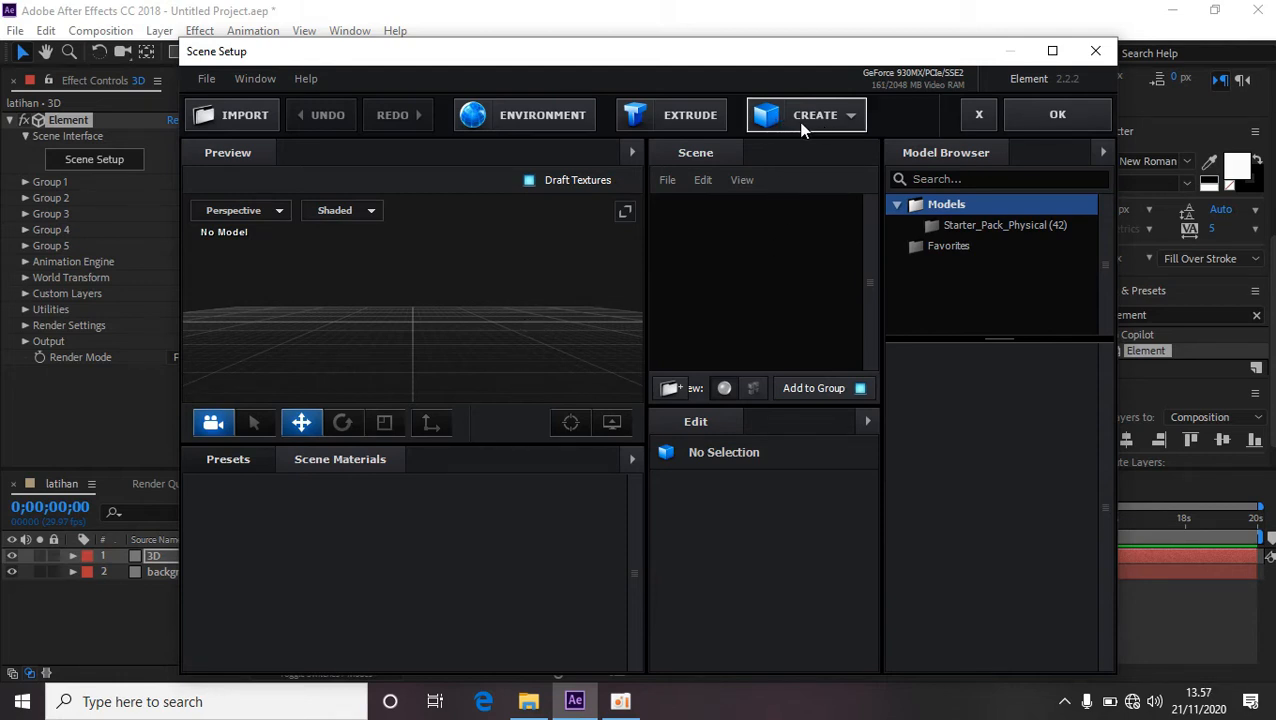
left_click(772, 118)
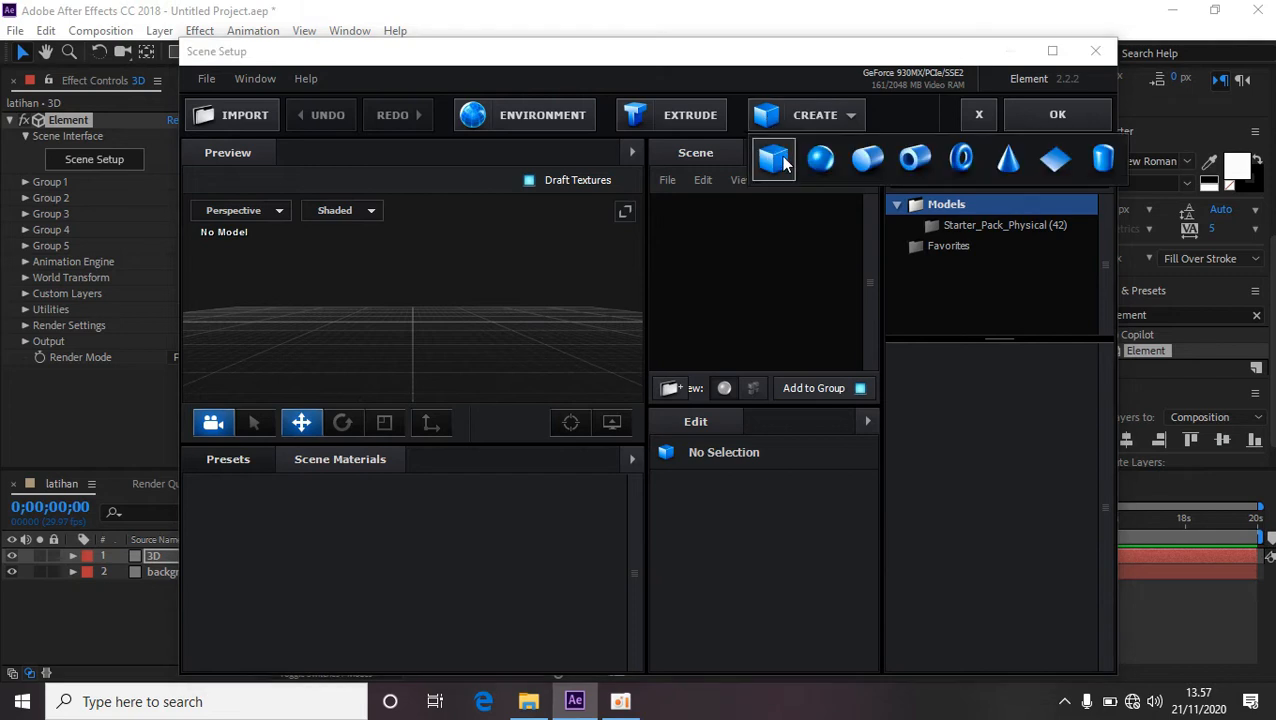
left_click(784, 160)
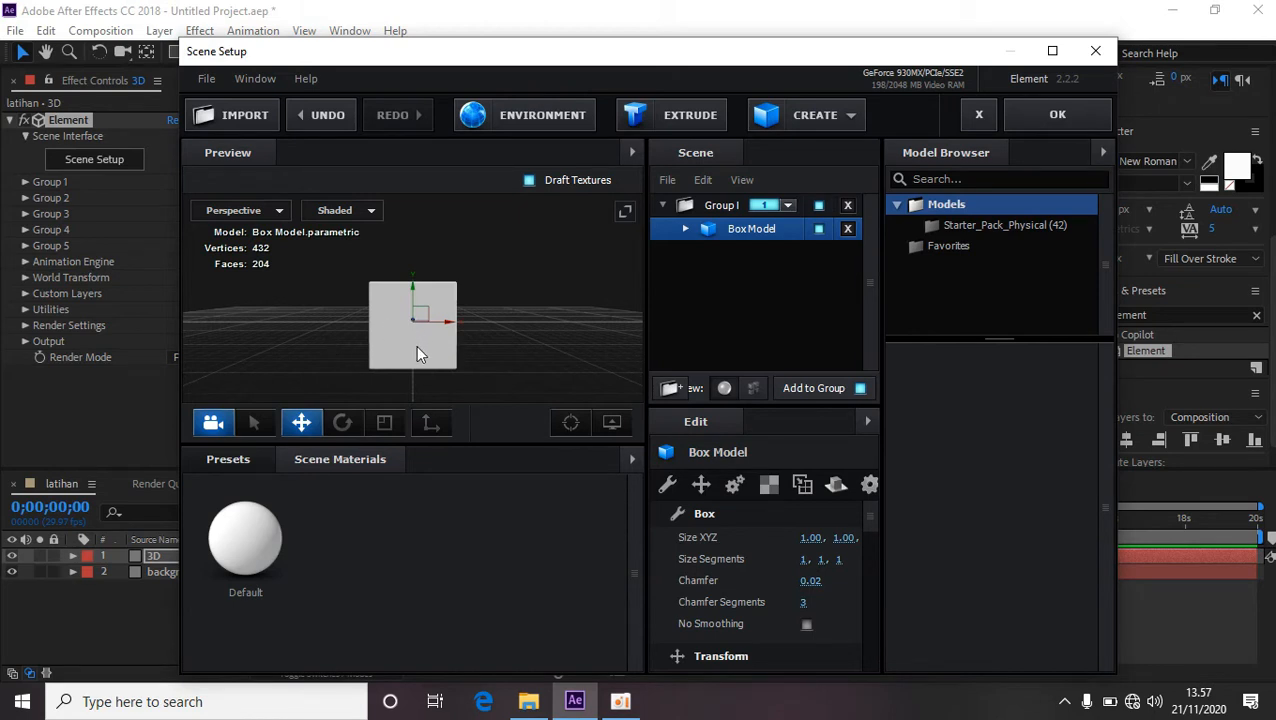
mouse_move(416, 345)
left_mouse_down()
mouse_move(471, 336)
mouse_move(350, 335)
mouse_move(470, 344)
mouse_move(427, 348)
mouse_move(422, 292)
mouse_move(416, 379)
mouse_move(308, 350)
mouse_move(415, 351)
left_mouse_up()
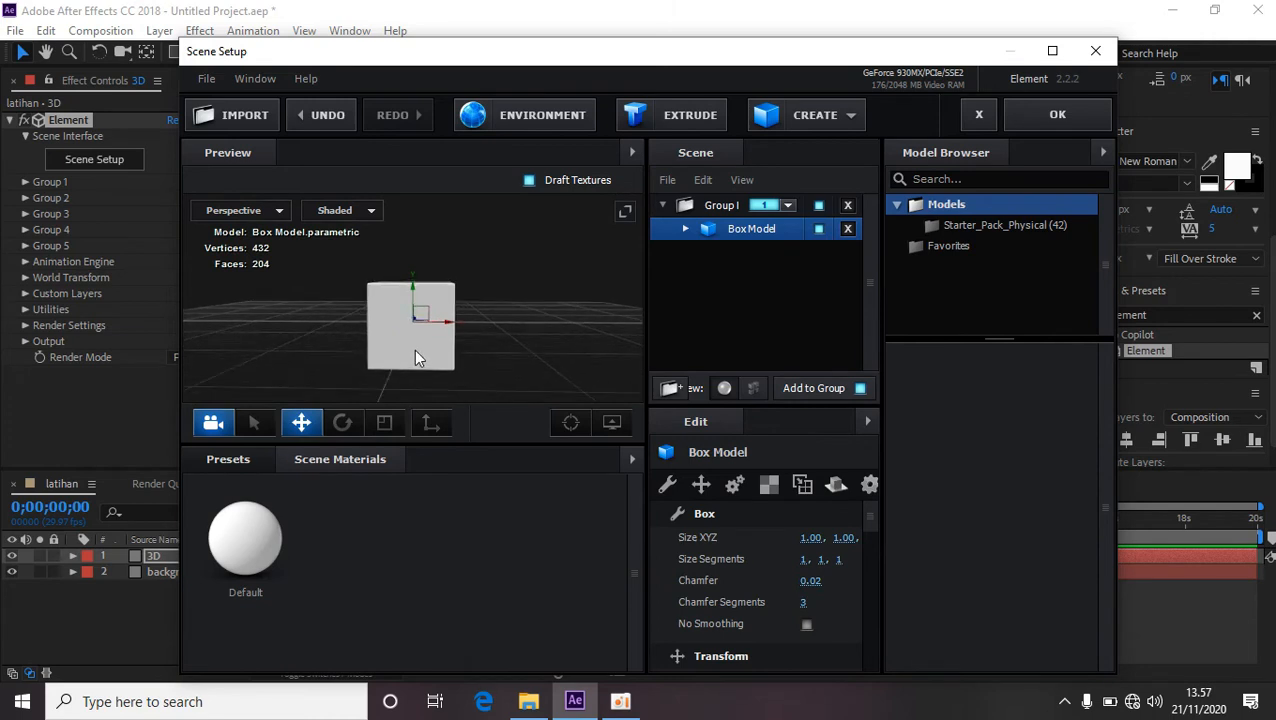
Select the box model's Default material and show its texture settings.
left_click(684, 228)
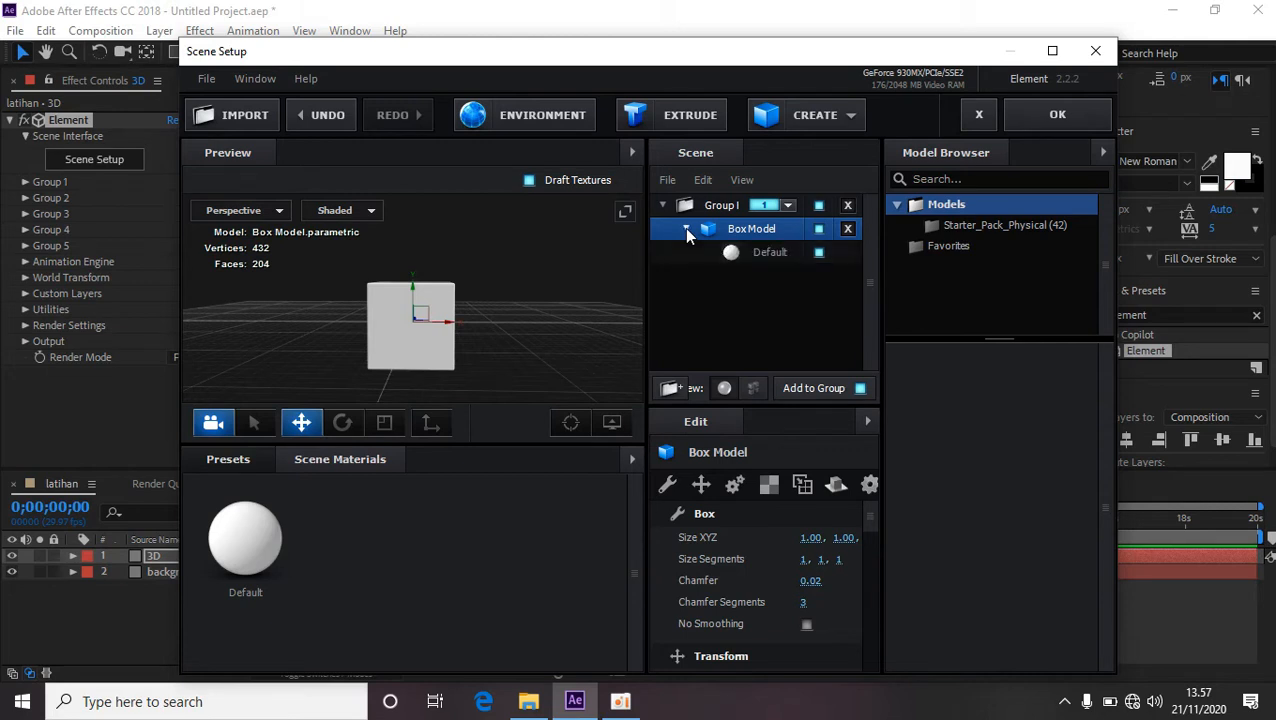
left_click(767, 252)
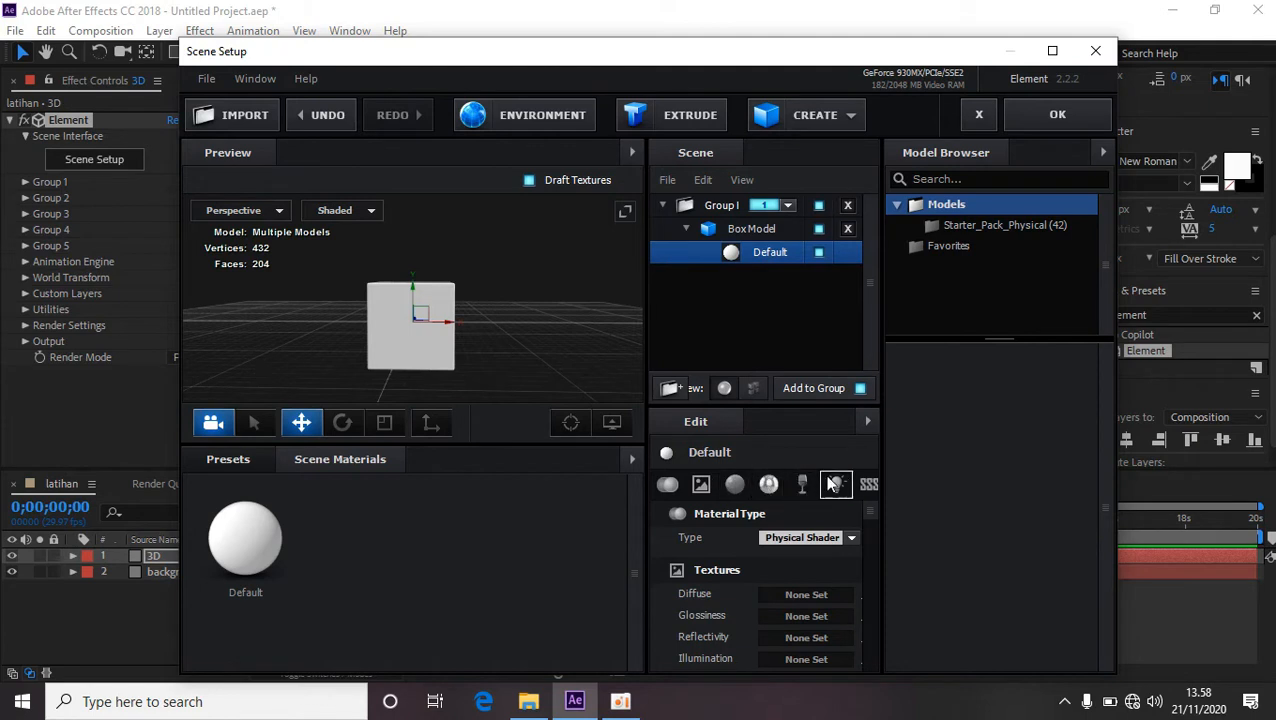
left_click(703, 484)
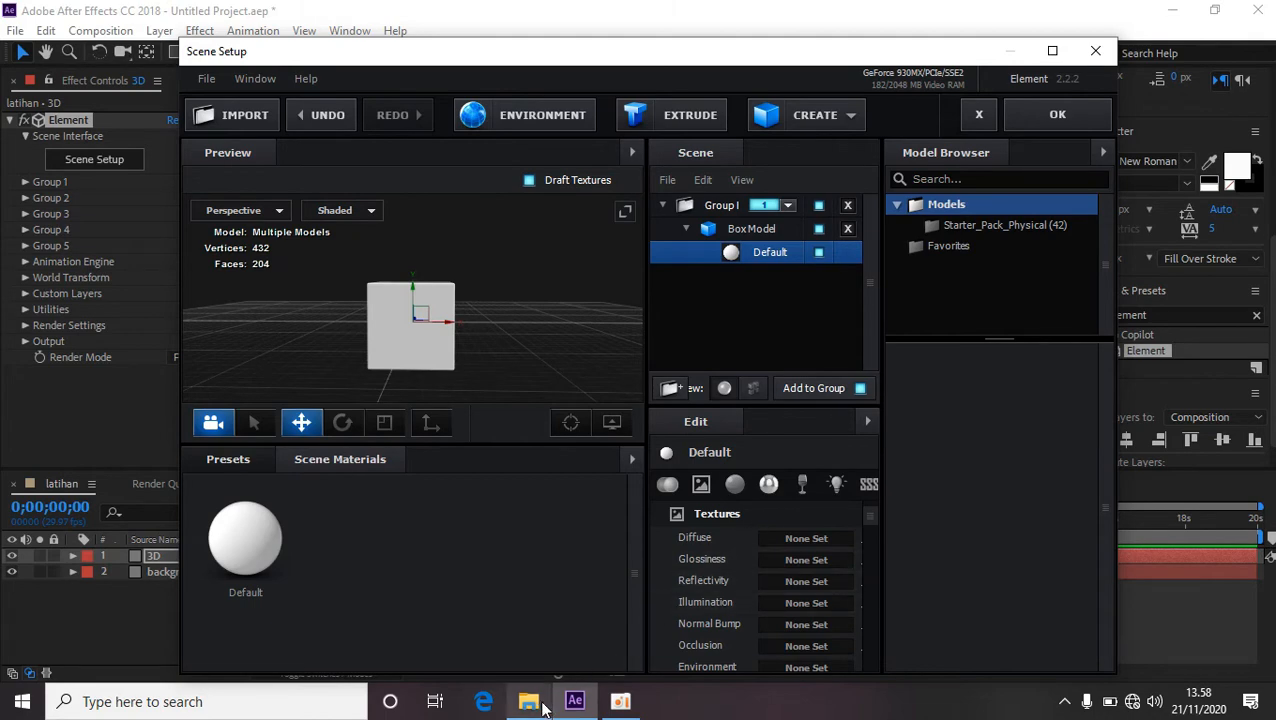
Switch to File Explorer and assign the Untitled-1 PNG from the persiapan folder as the Default material's Diffuse texture.
mouse_move(541, 707)
left_click(517, 655)
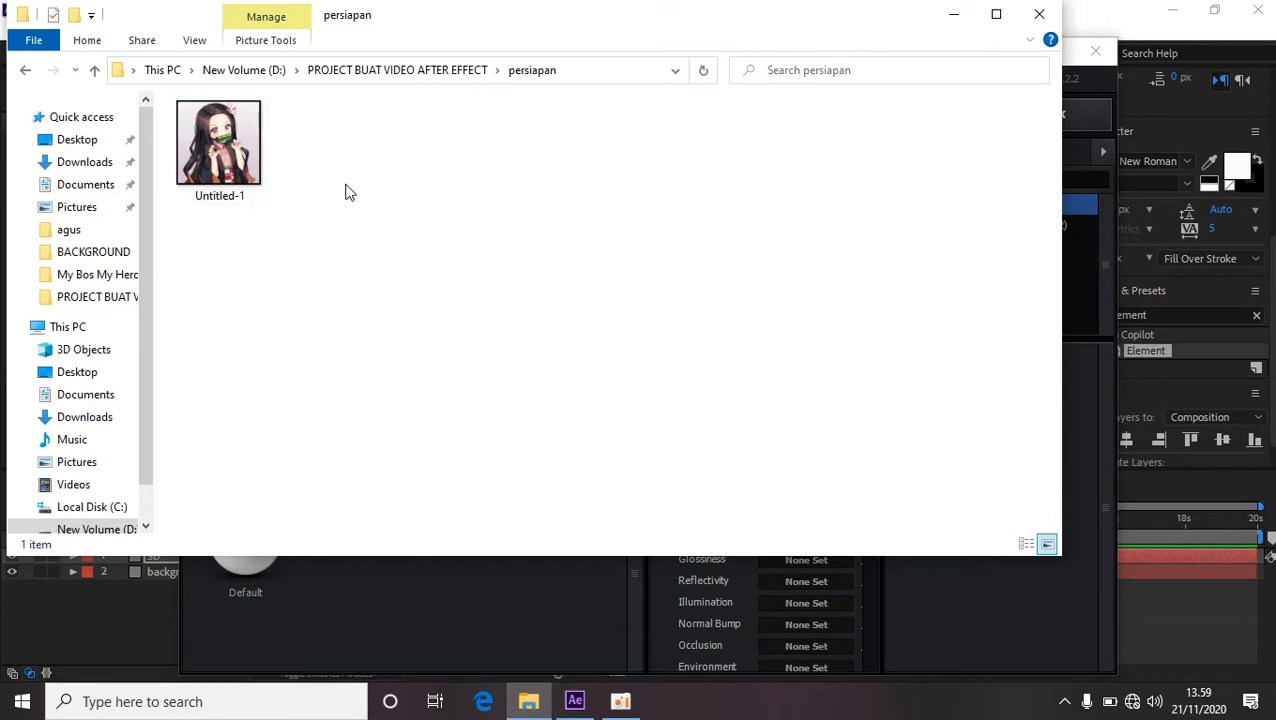
left_click(242, 145)
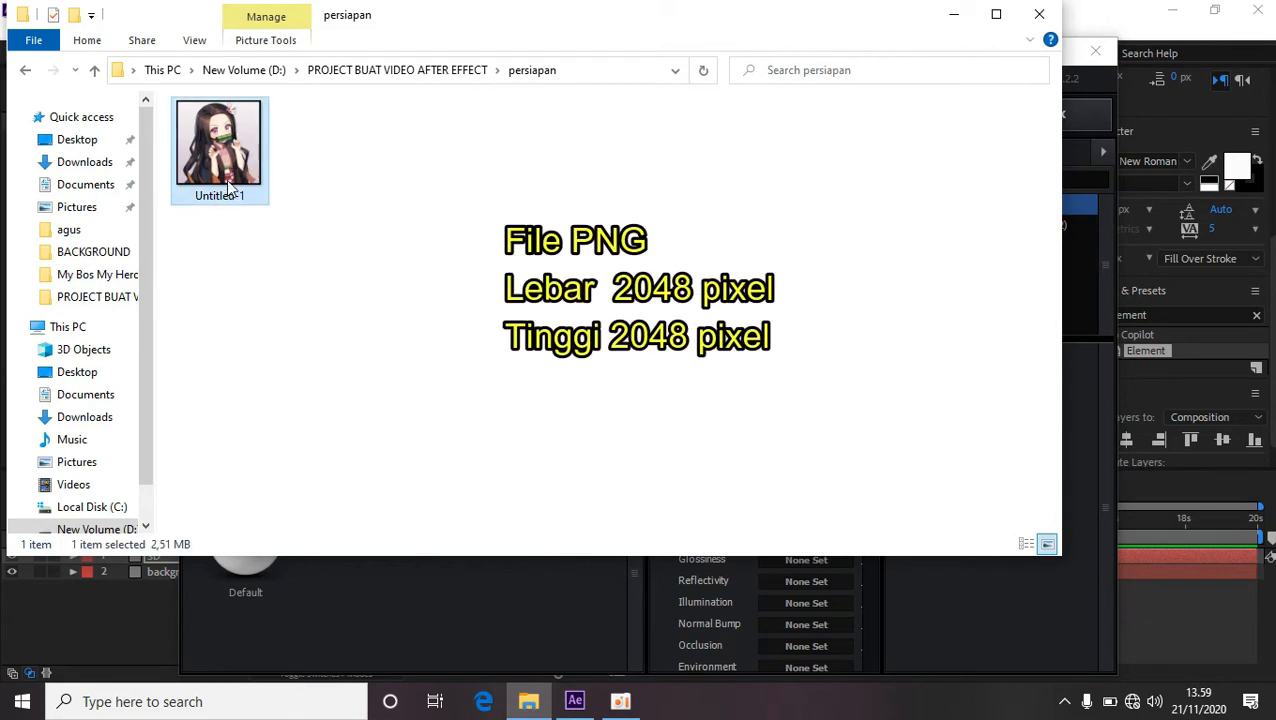
mouse_move(228, 188)
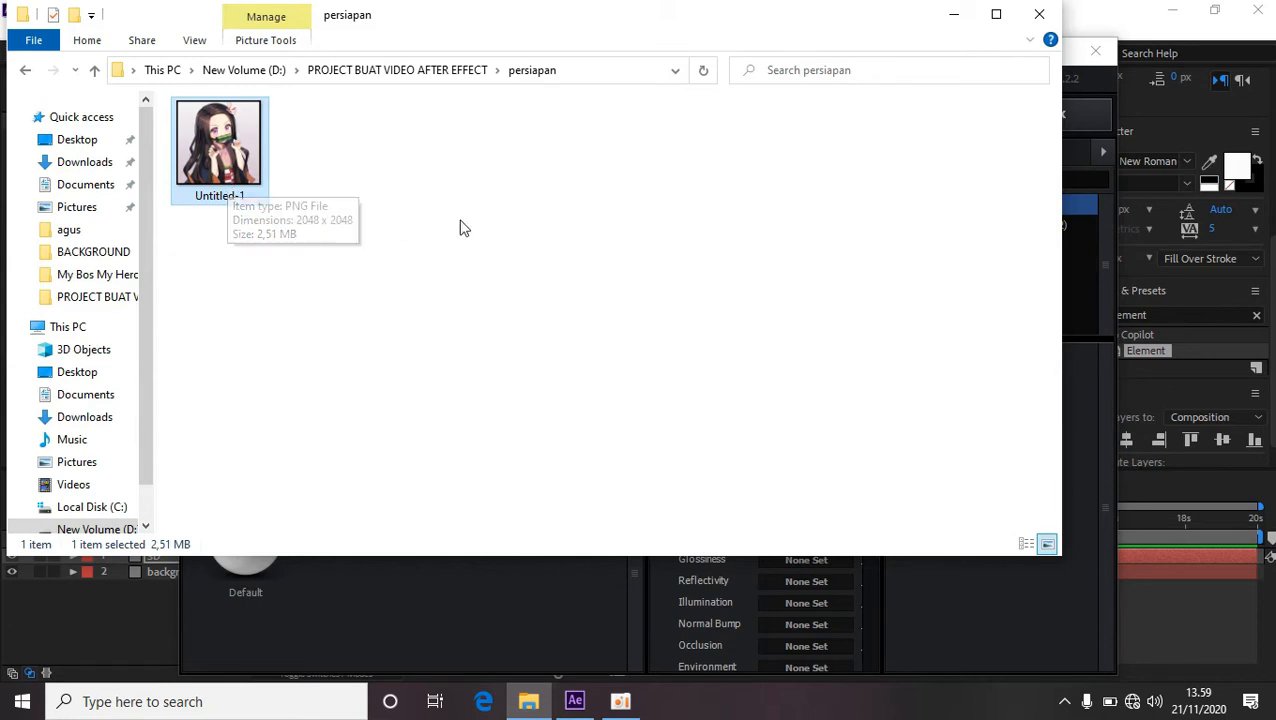
right_click(250, 160)
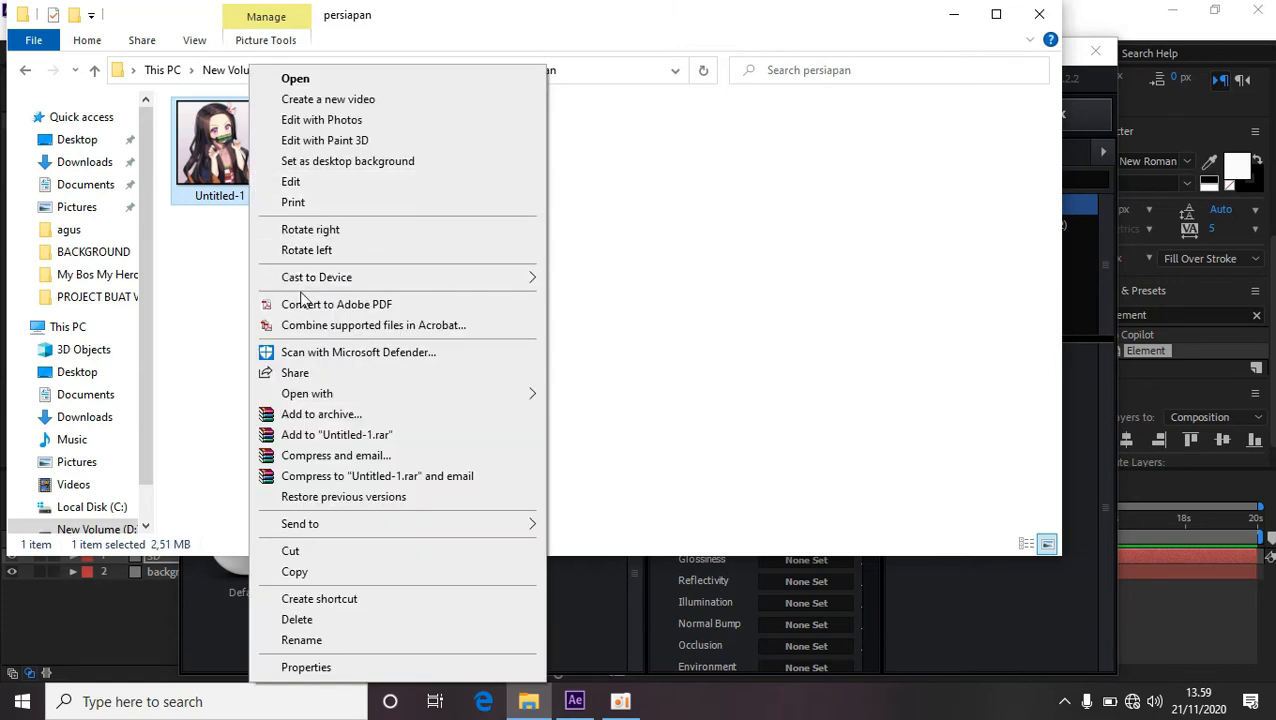
left_click(630, 245)
left_click(630, 245)
left_click_drag(228, 160, 797, 541)
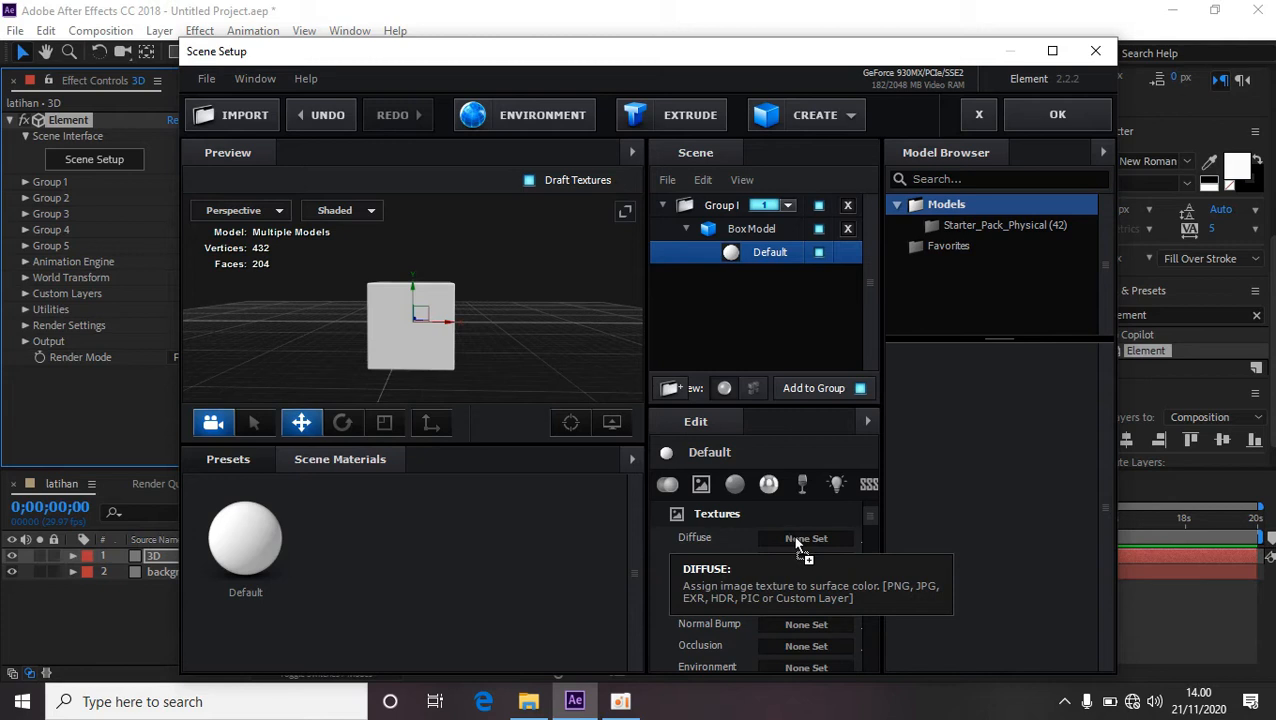
left_click_drag(797, 541, 795, 538)
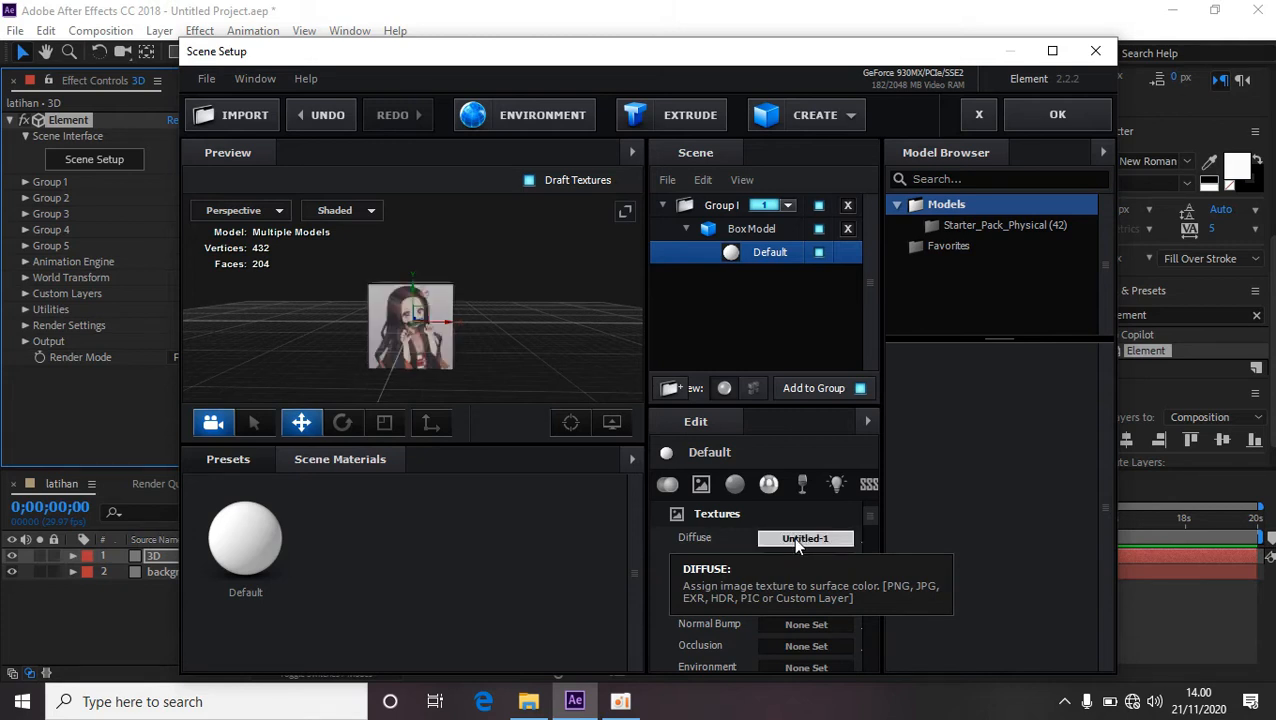
Orbit the textured box preview, check the source image in File Explorer, and accept the Element scene back in After Effects.
mouse_move(437, 355)
left_mouse_down()
mouse_move(544, 340)
mouse_move(467, 327)
mouse_move(471, 252)
mouse_move(514, 377)
mouse_move(395, 363)
mouse_move(414, 326)
mouse_move(422, 374)
mouse_move(473, 357)
mouse_move(321, 341)
mouse_move(368, 349)
mouse_move(397, 274)
mouse_move(442, 262)
mouse_move(356, 306)
mouse_move(408, 359)
mouse_move(454, 366)
left_mouse_up()
left_click(528, 701)
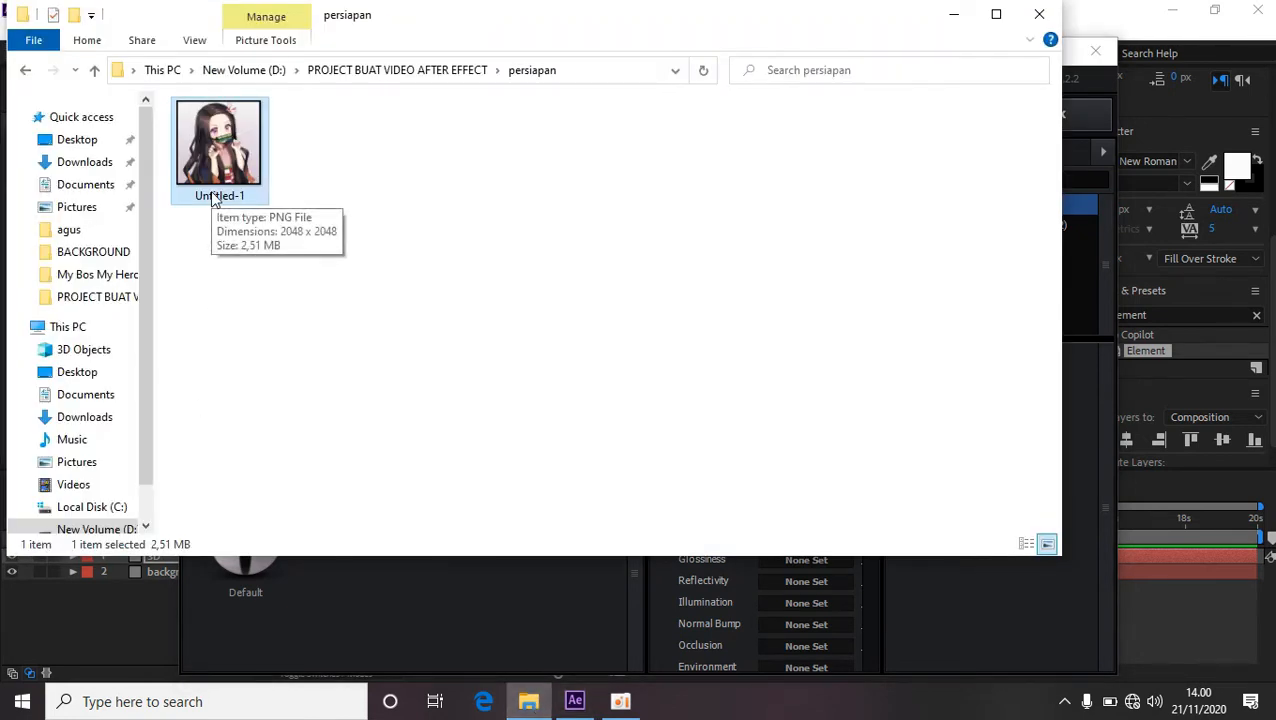
key("alt+Tab")
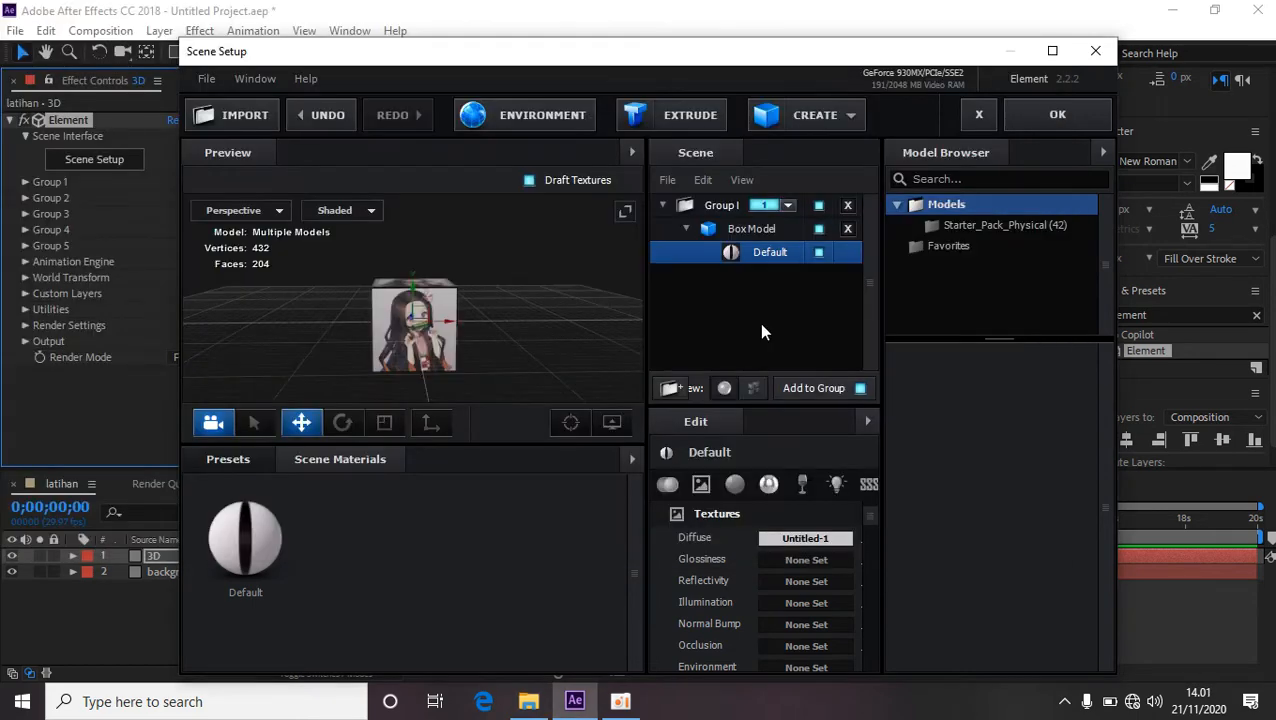
left_click(1062, 115)
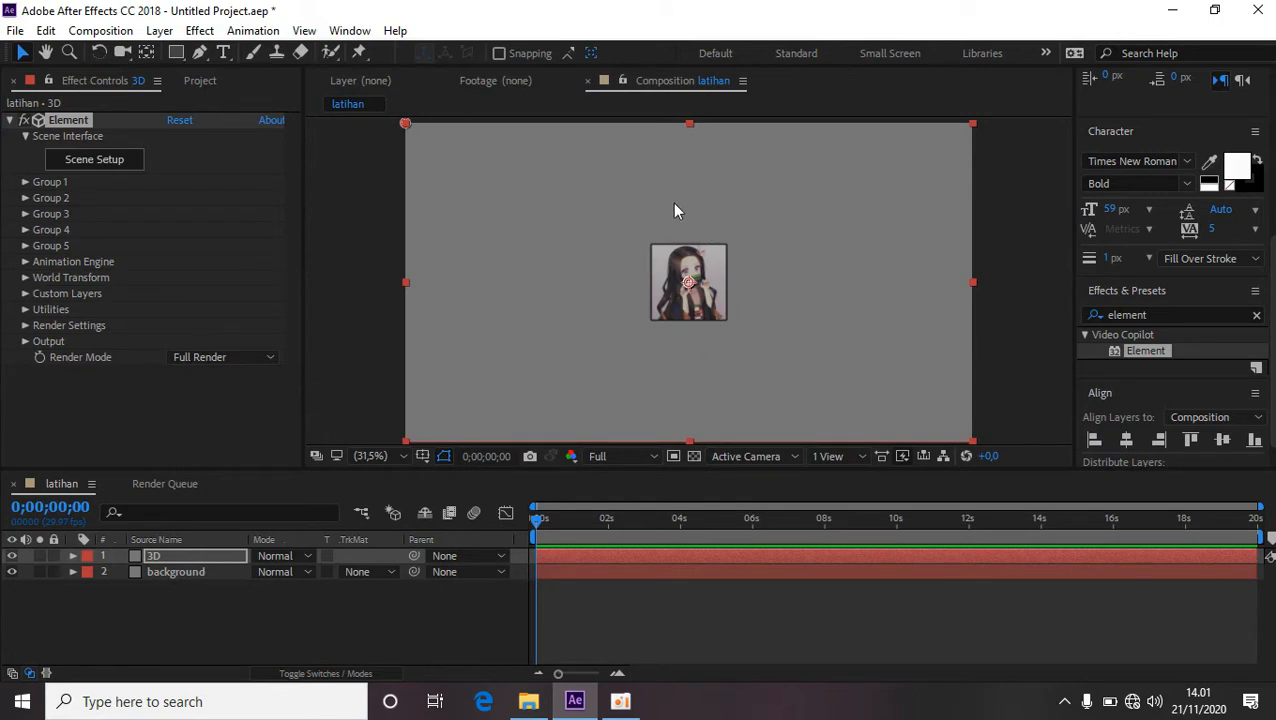
Add a two-node camera with the 50mm preset to the latihan composition, keeping the name Camera 1.
left_click(413, 611)
right_click(428, 611)
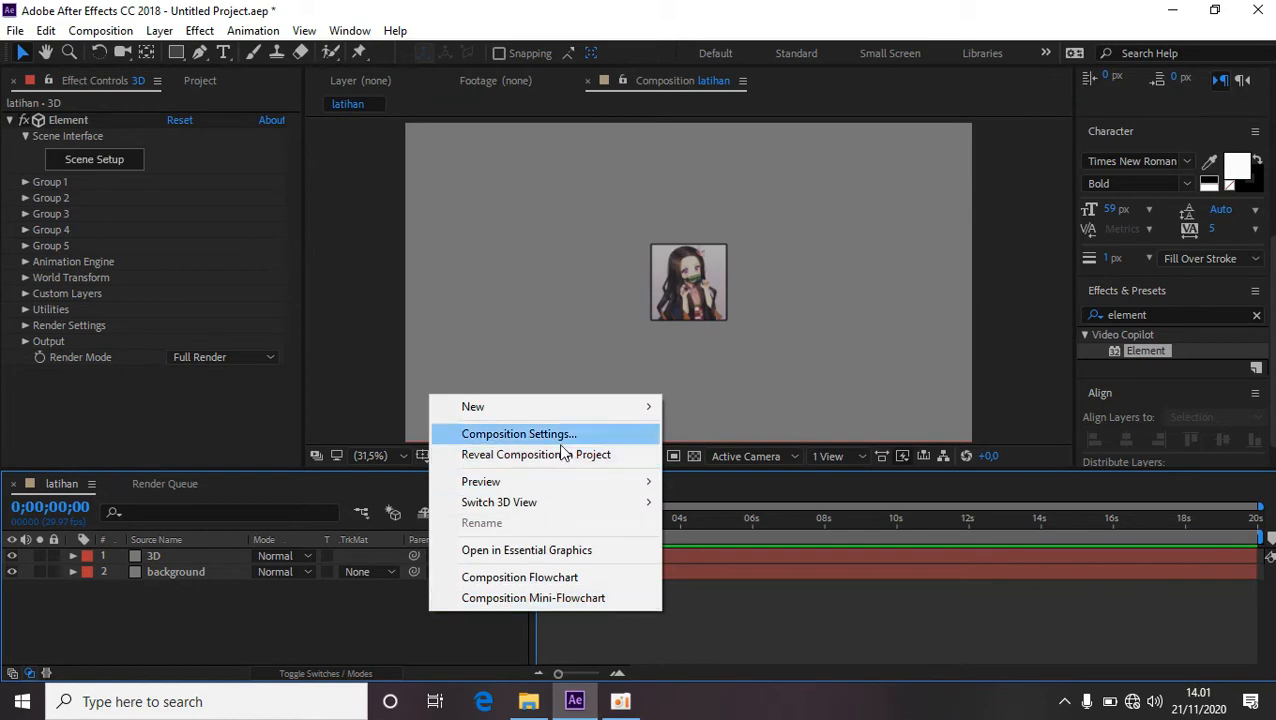
mouse_move(607, 407)
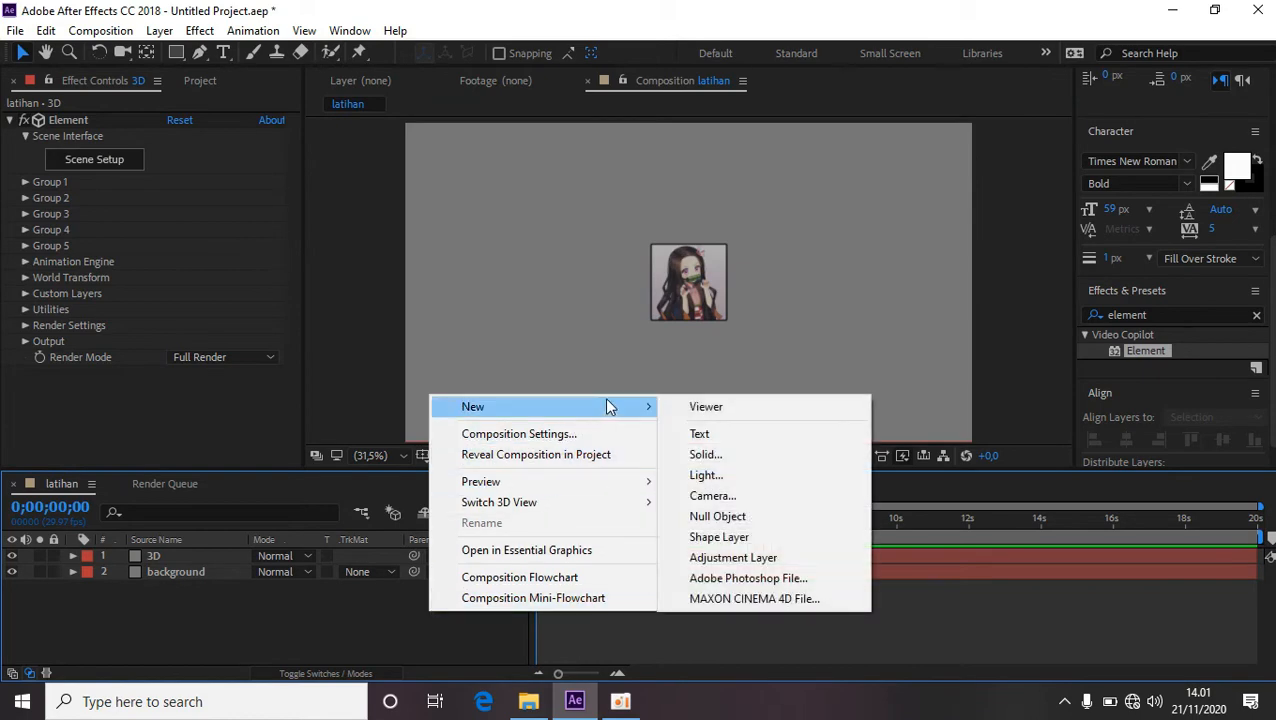
left_click(710, 488)
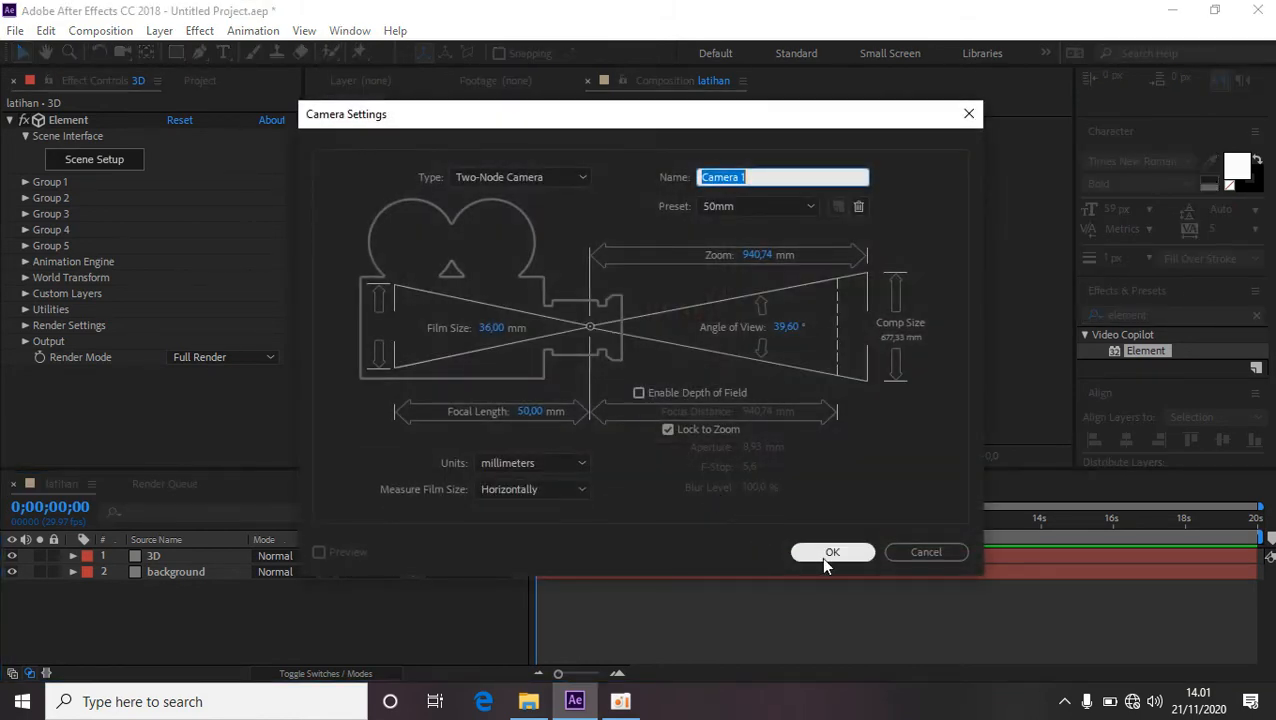
left_click(826, 556)
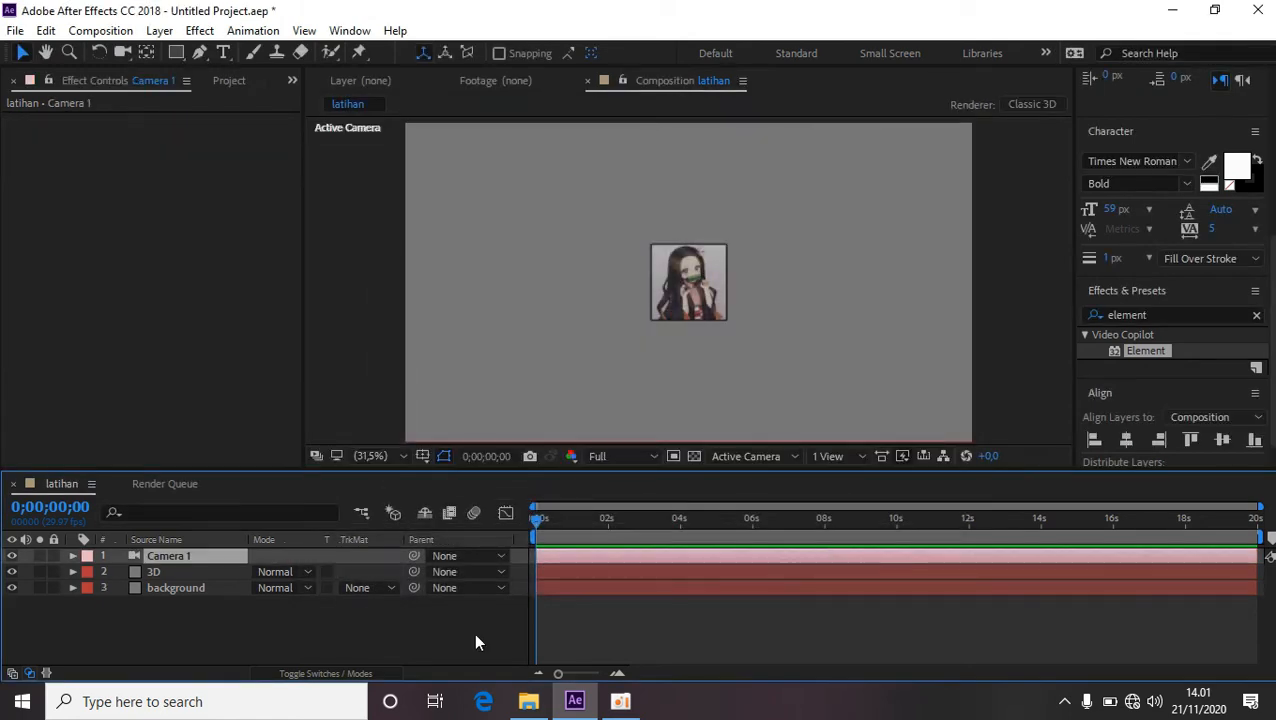
Shift Camera 1 with the Track XY Camera tool so the box sits in the right part of the frame.
left_click(121, 55)
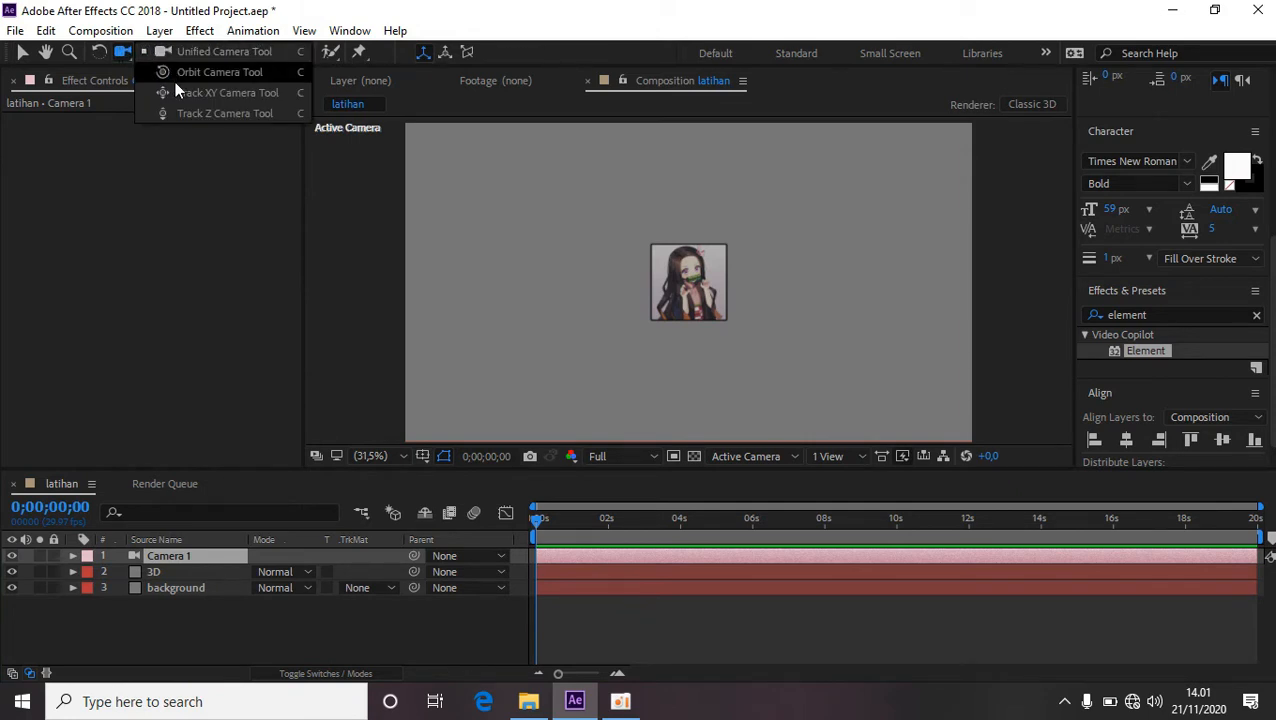
left_click(224, 93)
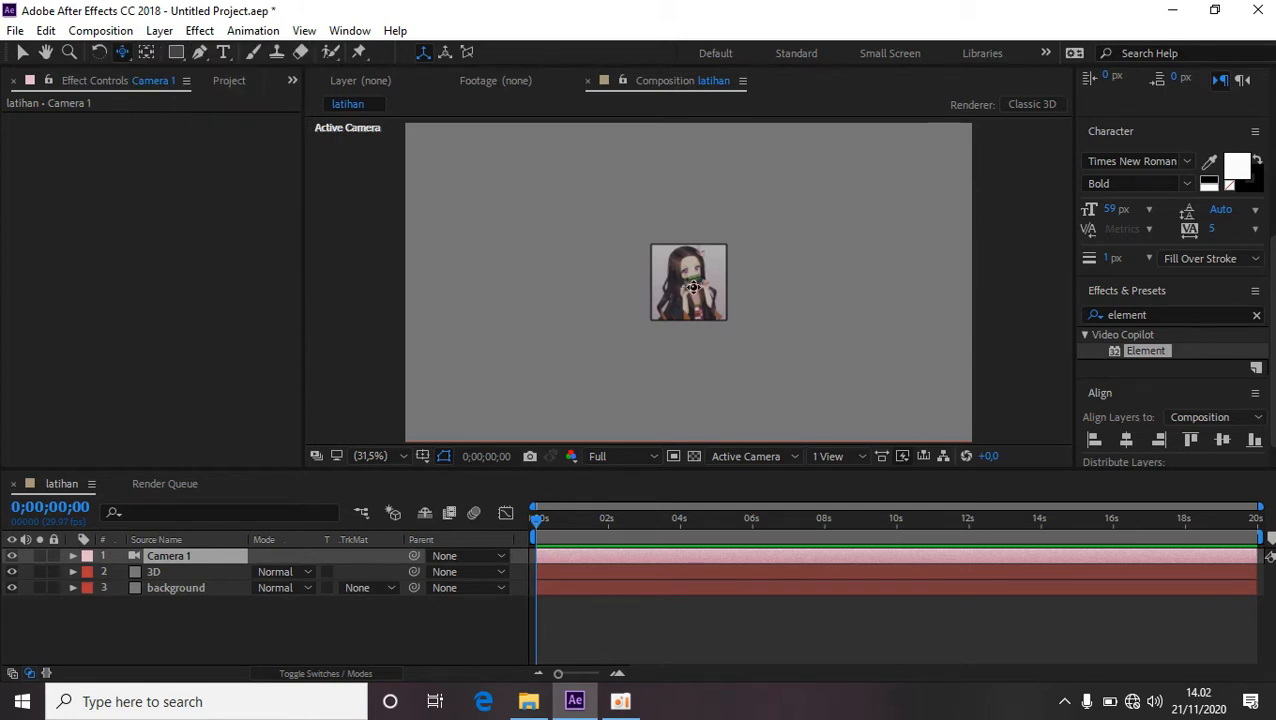
left_click_drag(693, 287, 846, 292)
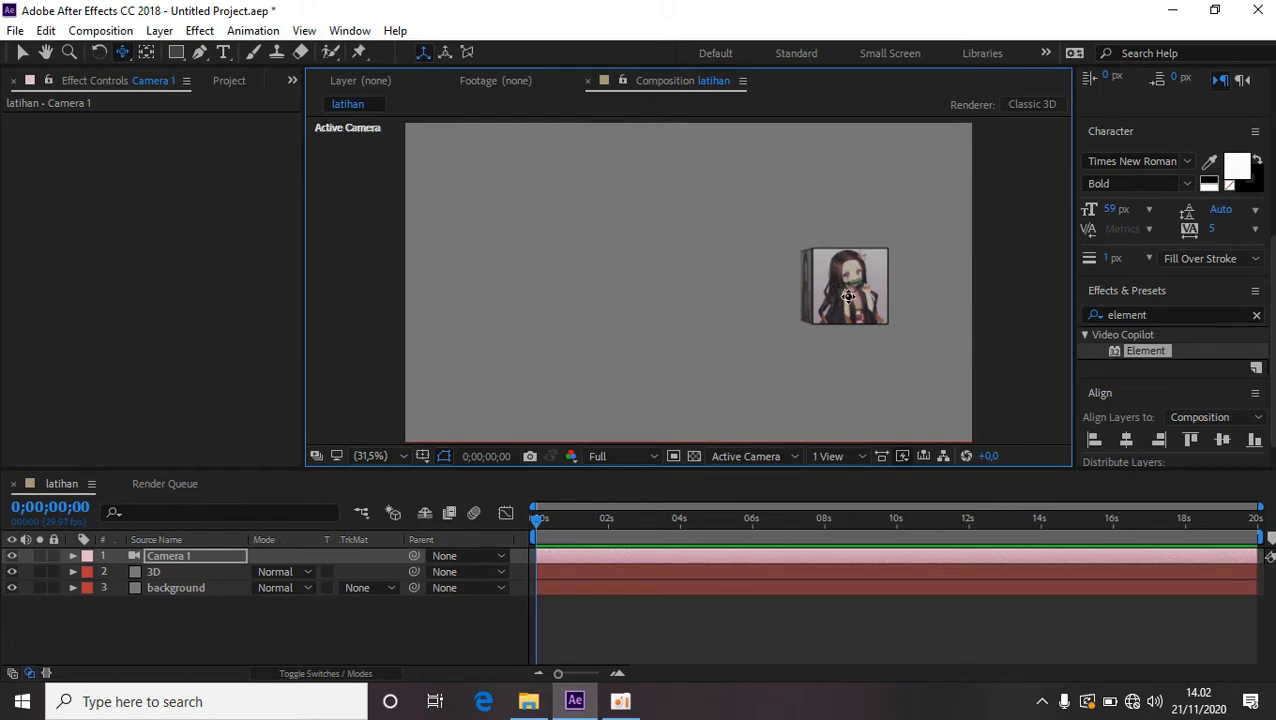
left_click_drag(847, 297, 842, 357)
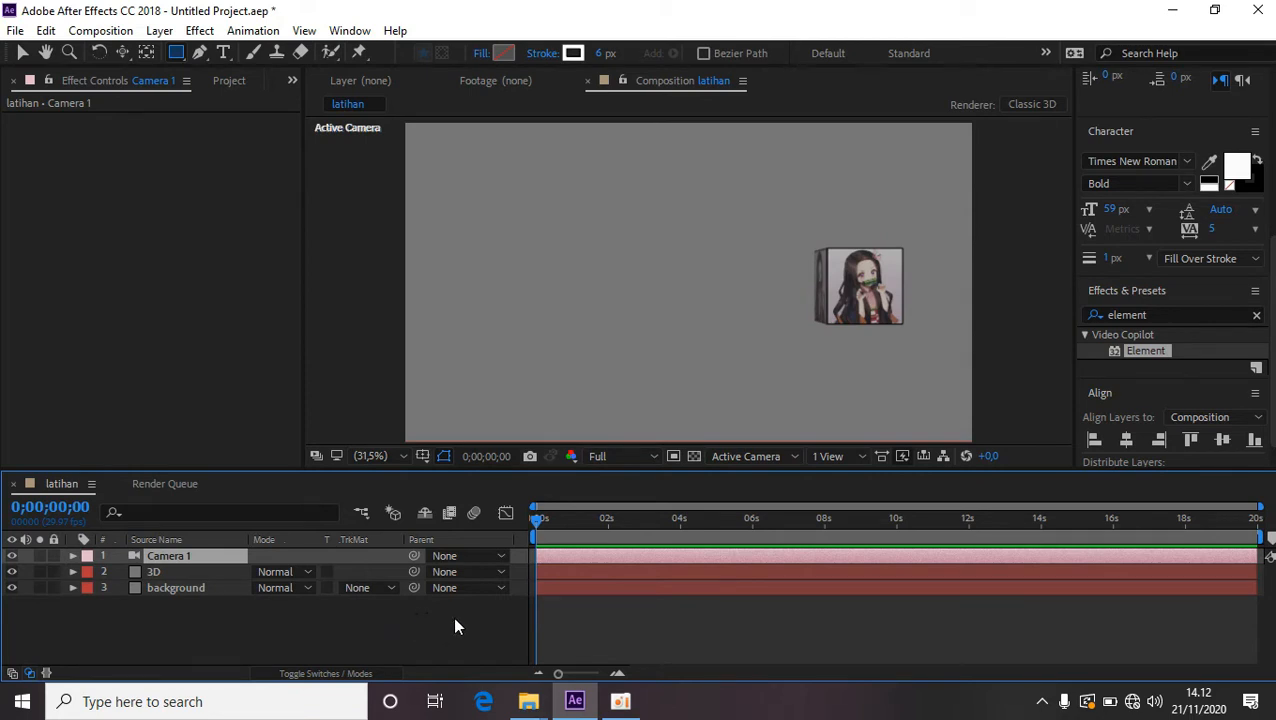
Deselect all layers, activate the Rectangle tool and set its fill type to Solid Color.
left_click(455, 626)
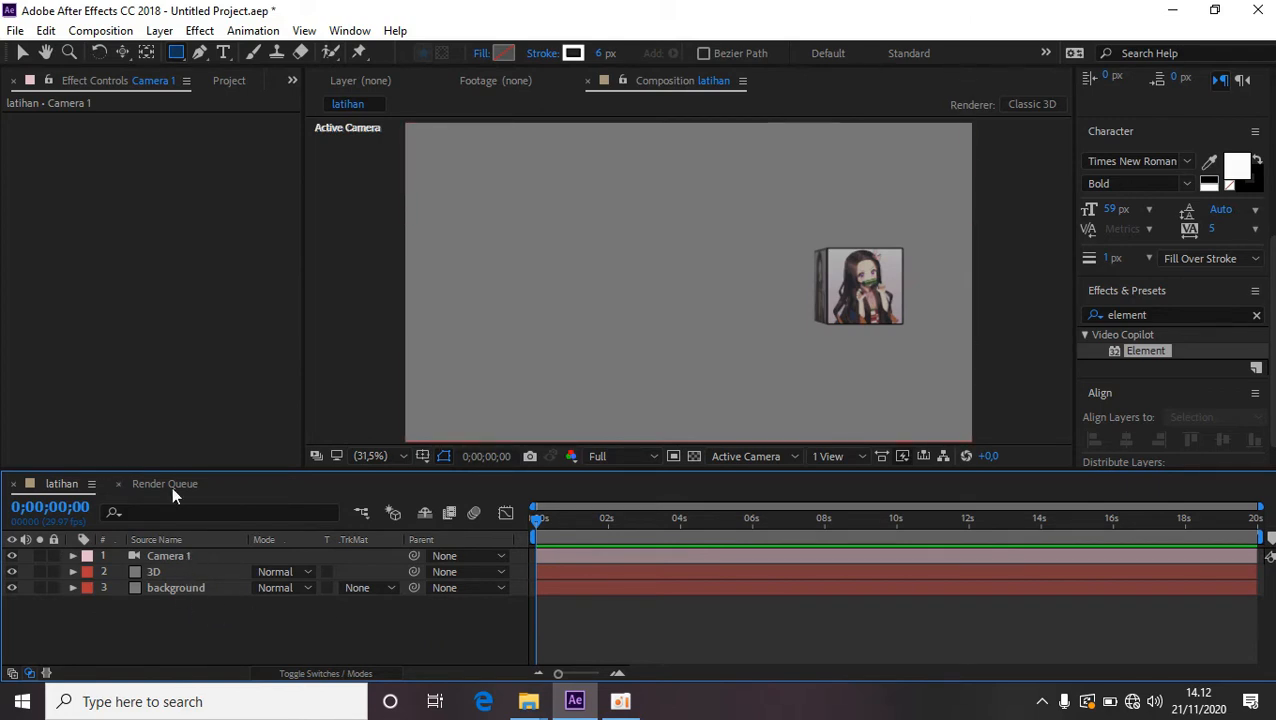
left_click(177, 53)
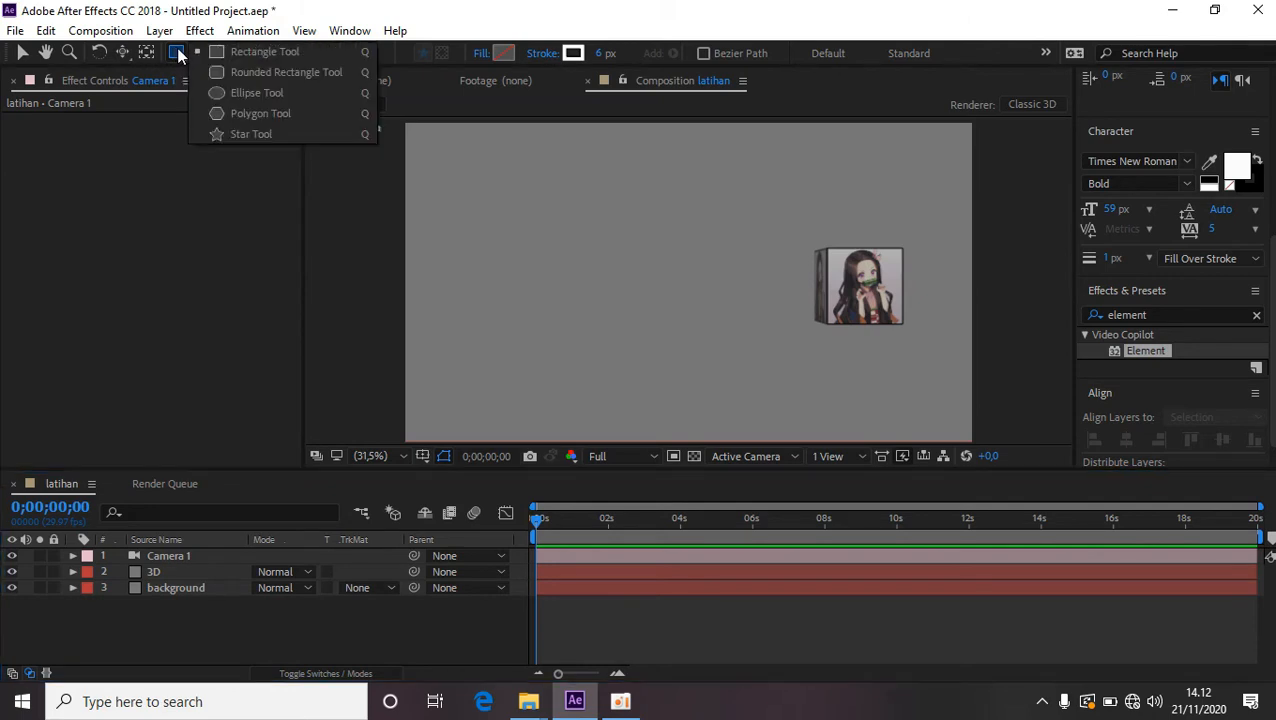
left_click(256, 53)
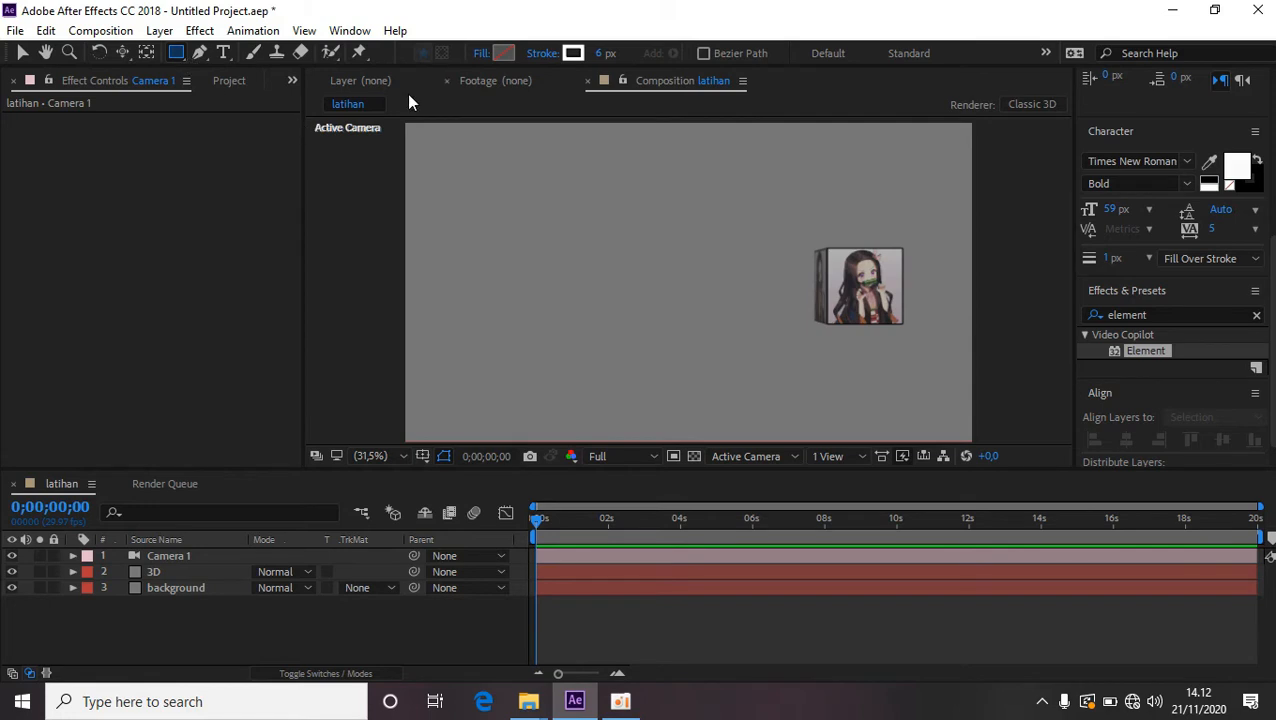
left_click(482, 55)
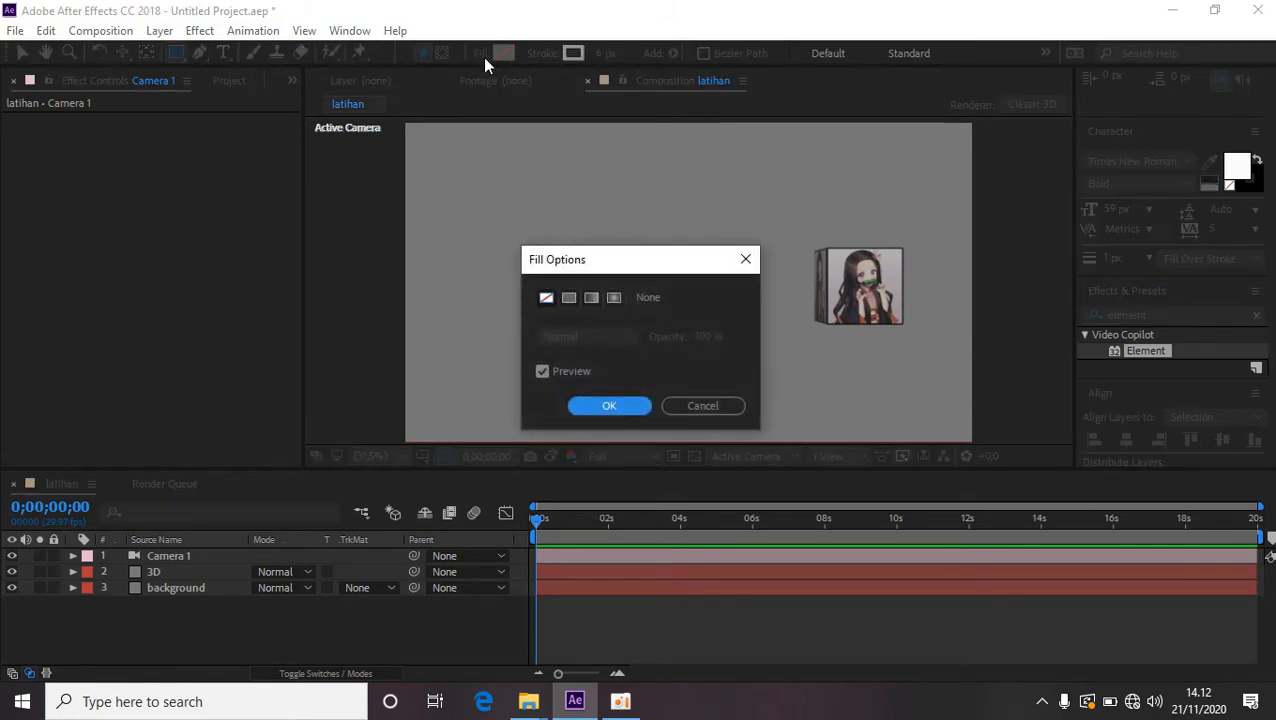
left_click(568, 298)
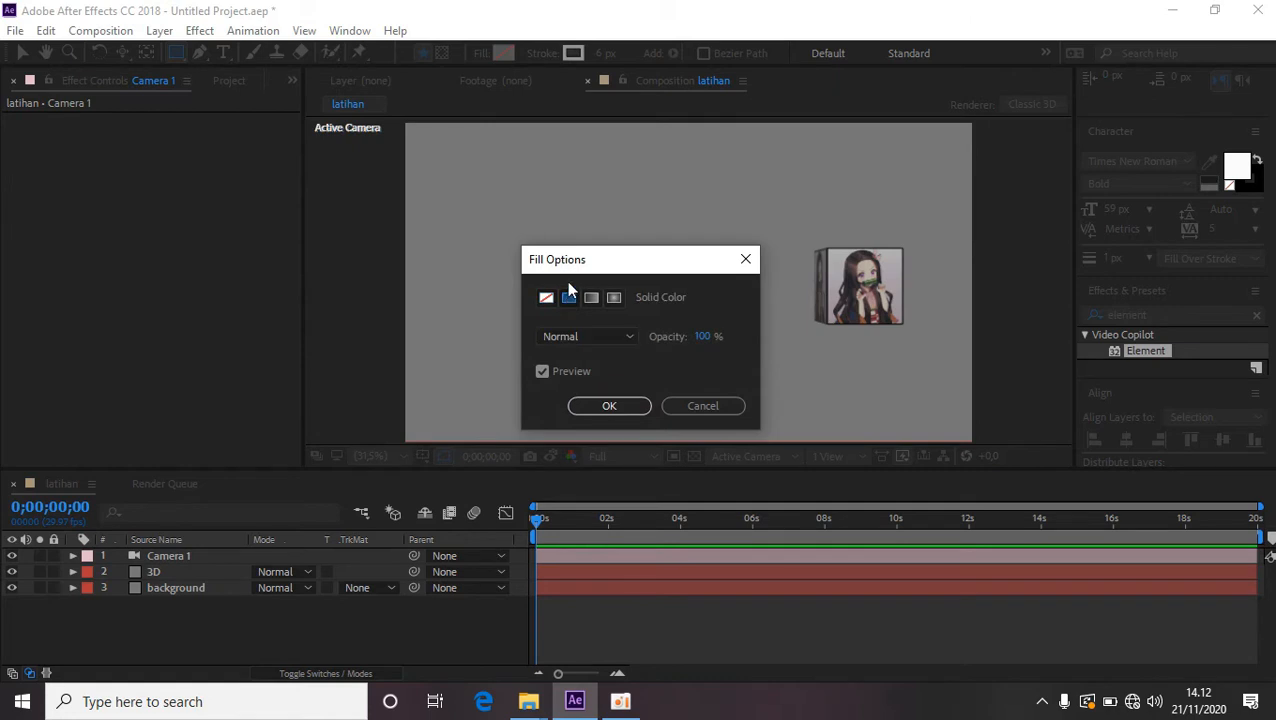
left_click(633, 410)
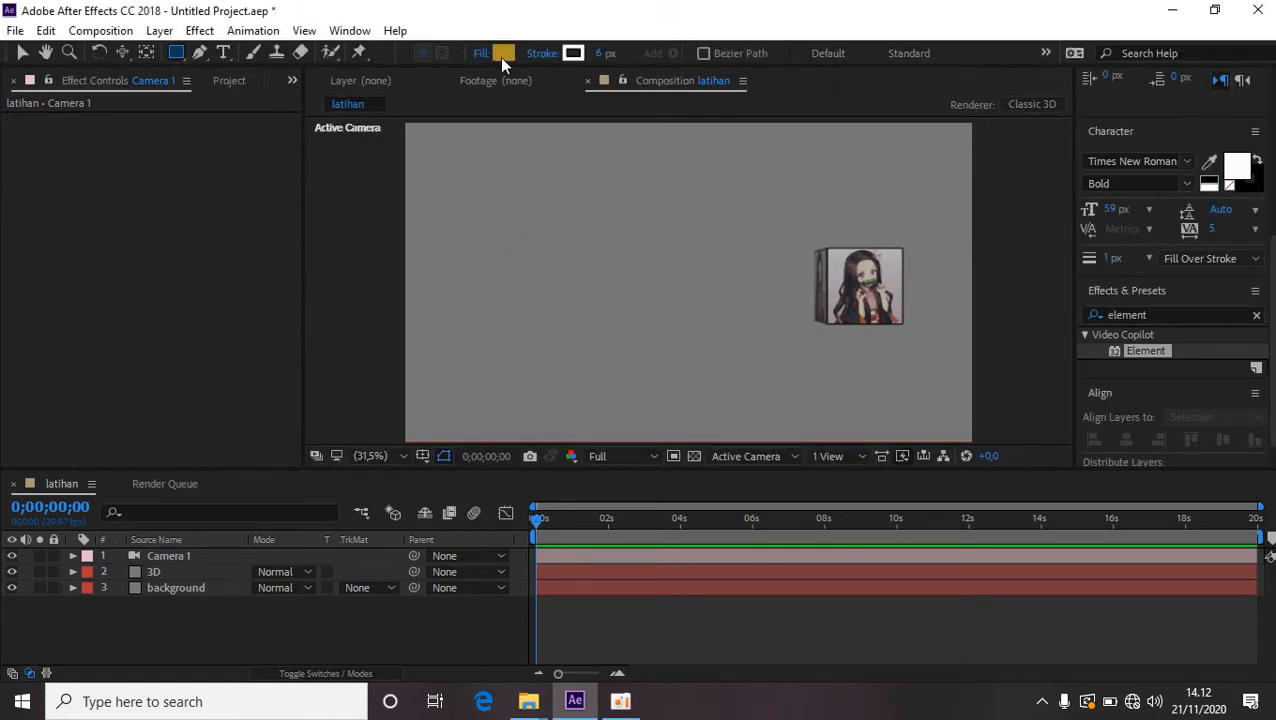
Set the shape fill color to pink F971C4.
left_click(502, 56)
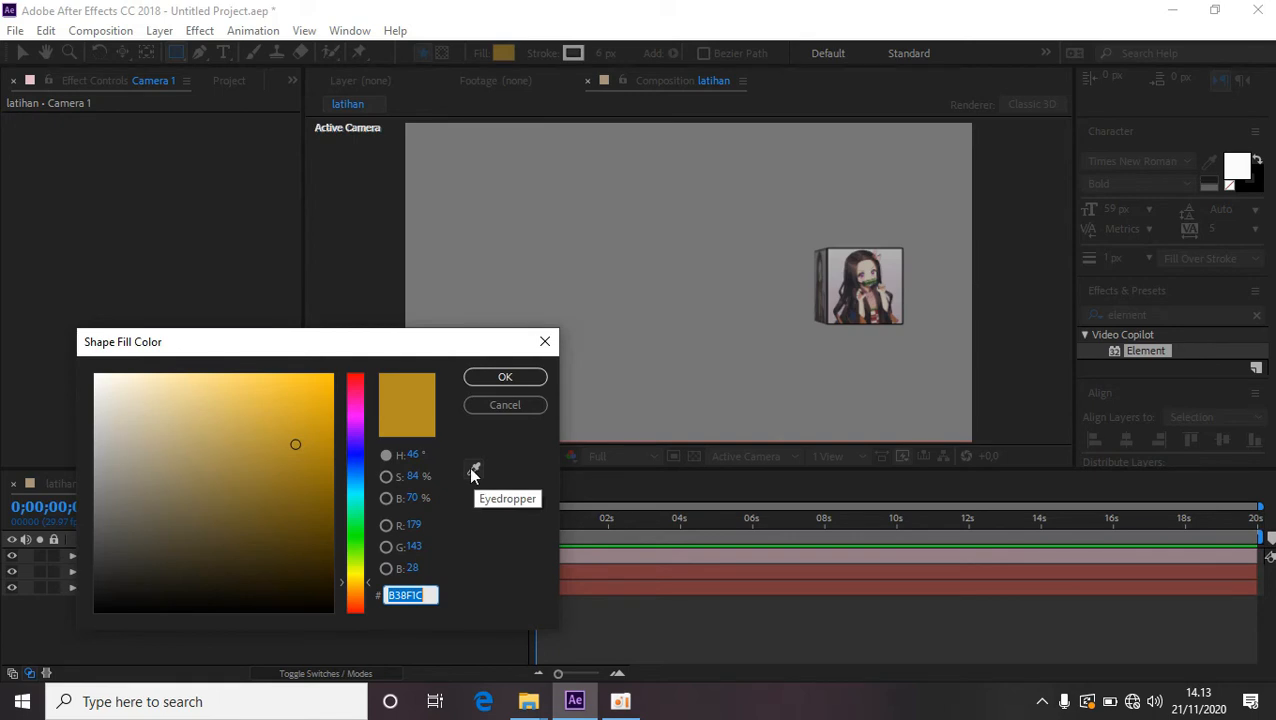
left_click(357, 399)
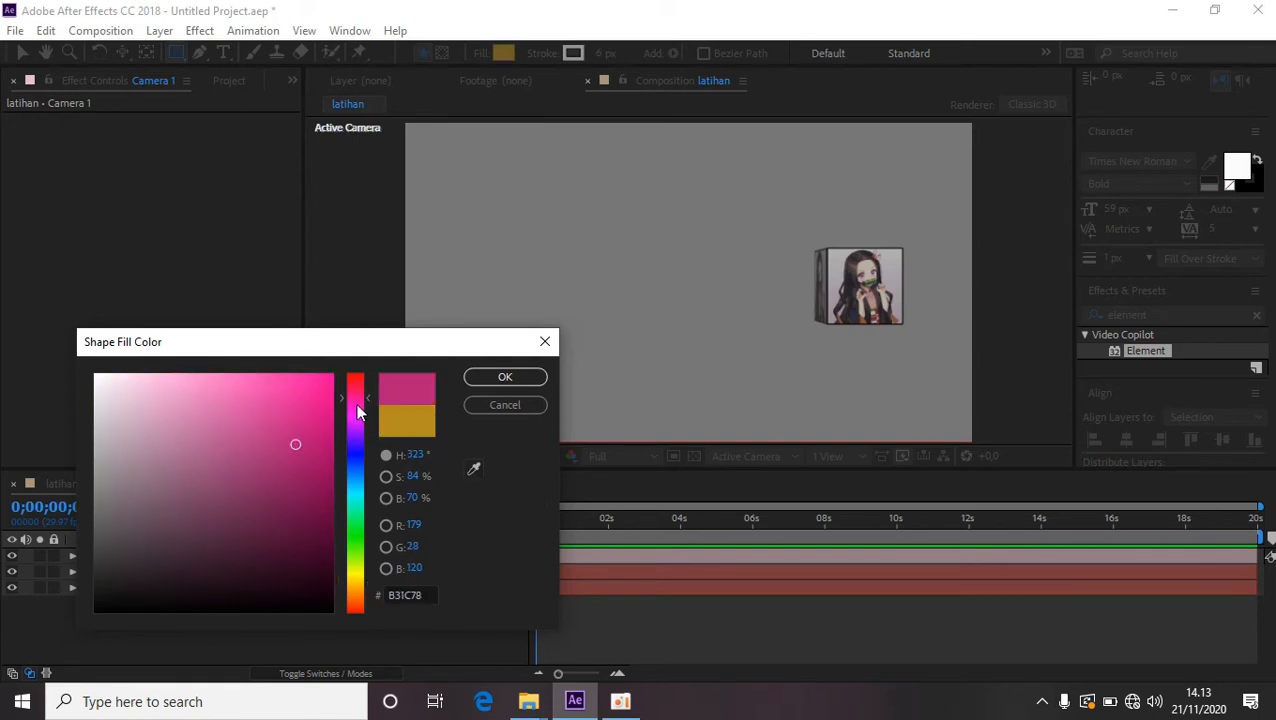
left_click(224, 378)
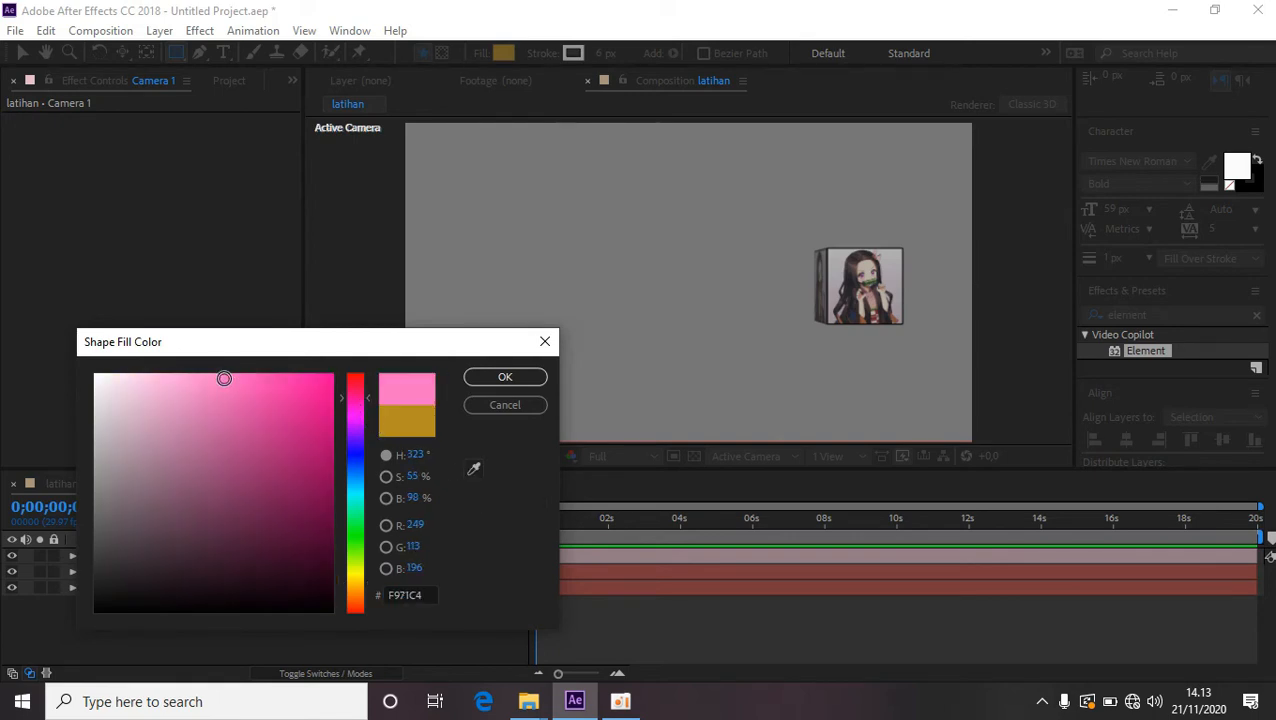
left_click(505, 377)
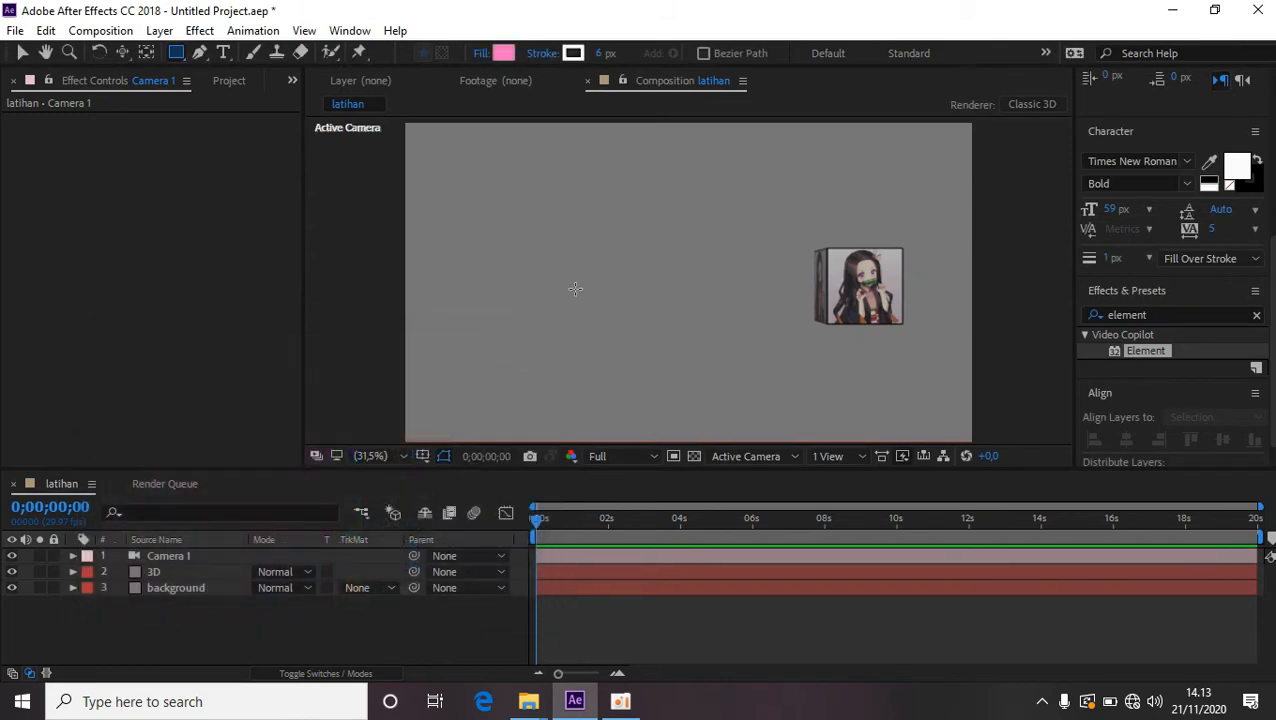
Set the shape's stroke type to None.
left_click(543, 53)
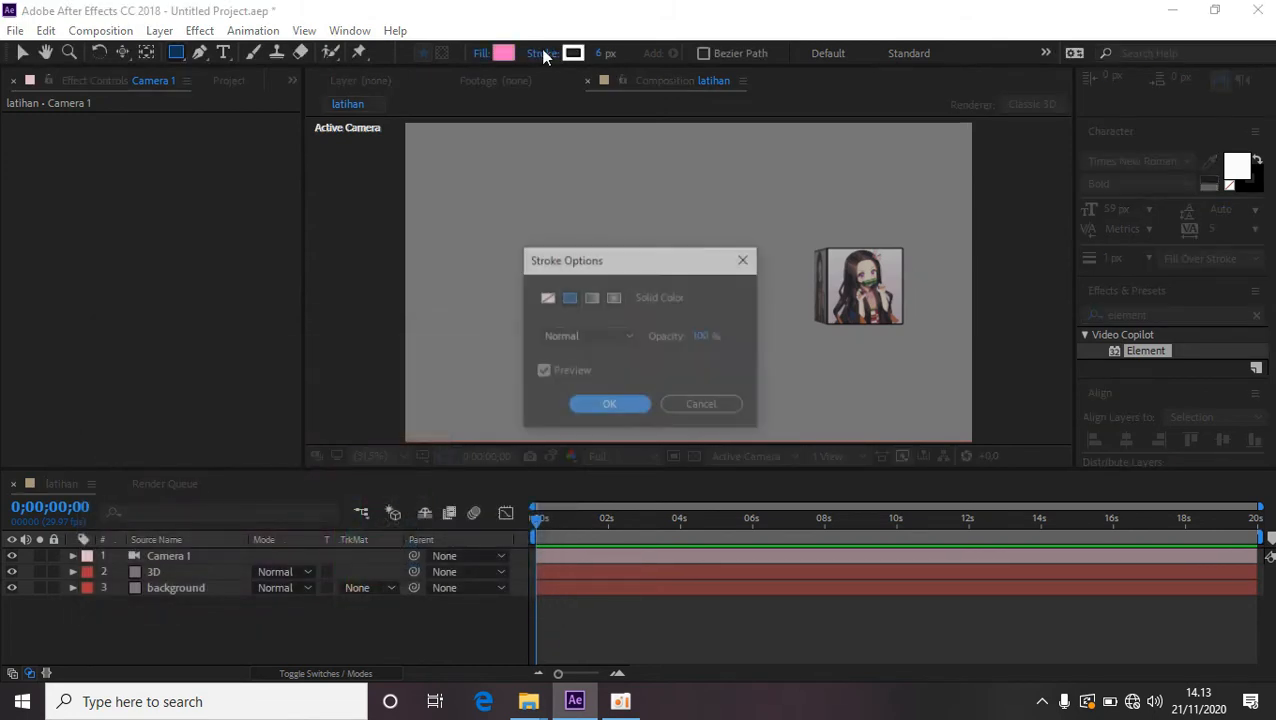
left_click(546, 297)
left_click(596, 402)
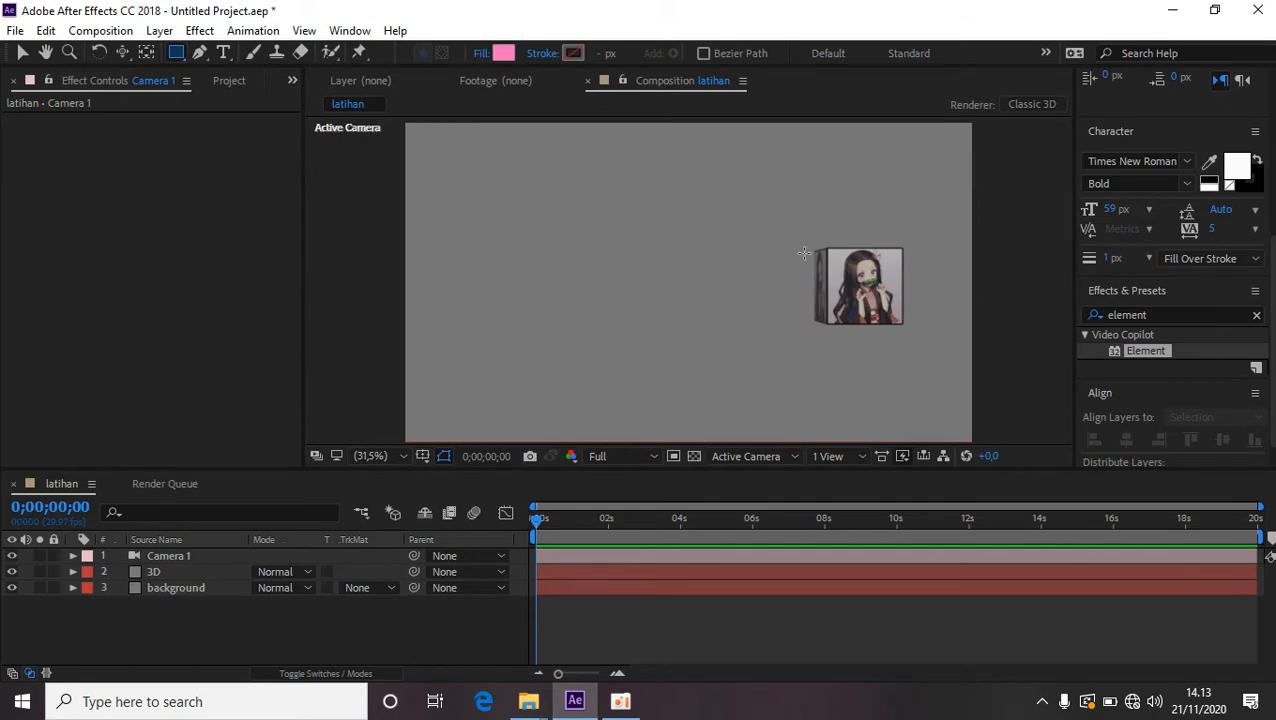
Draw a long horizontal pink rectangle extending left from the box's left side, starting near its upper edge.
scroll(785, 301, "up", 4)
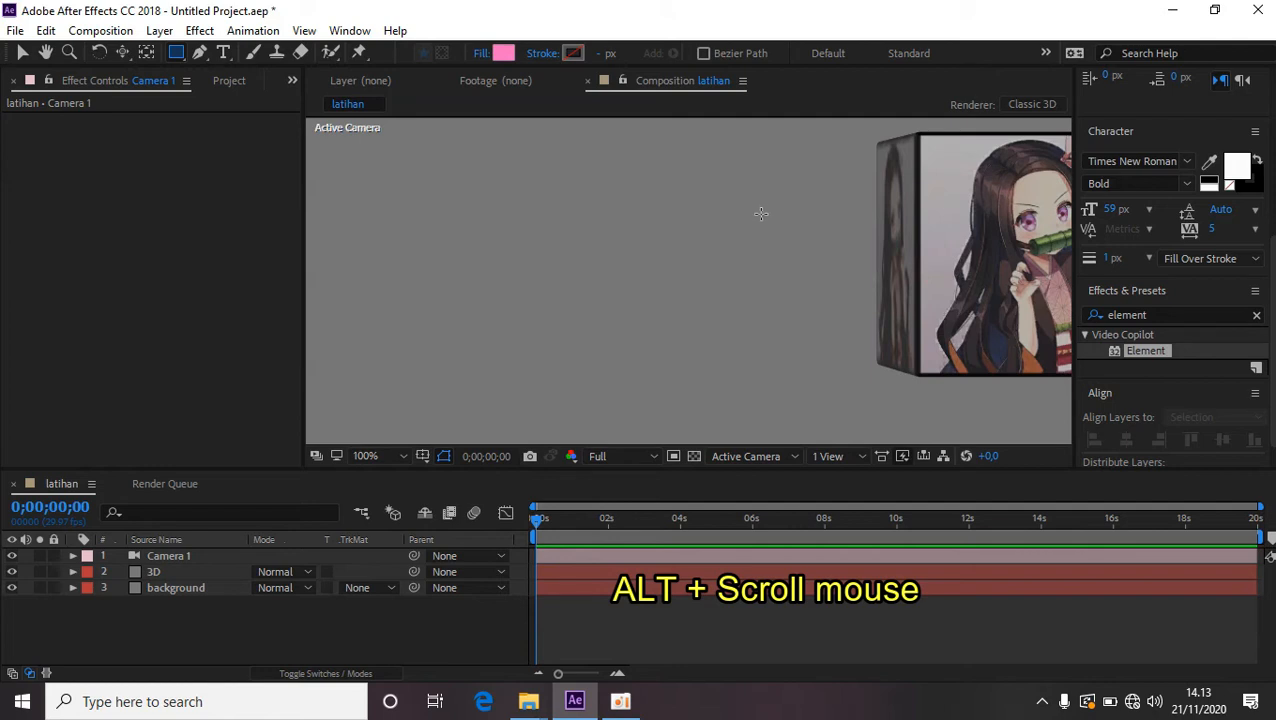
key("h")
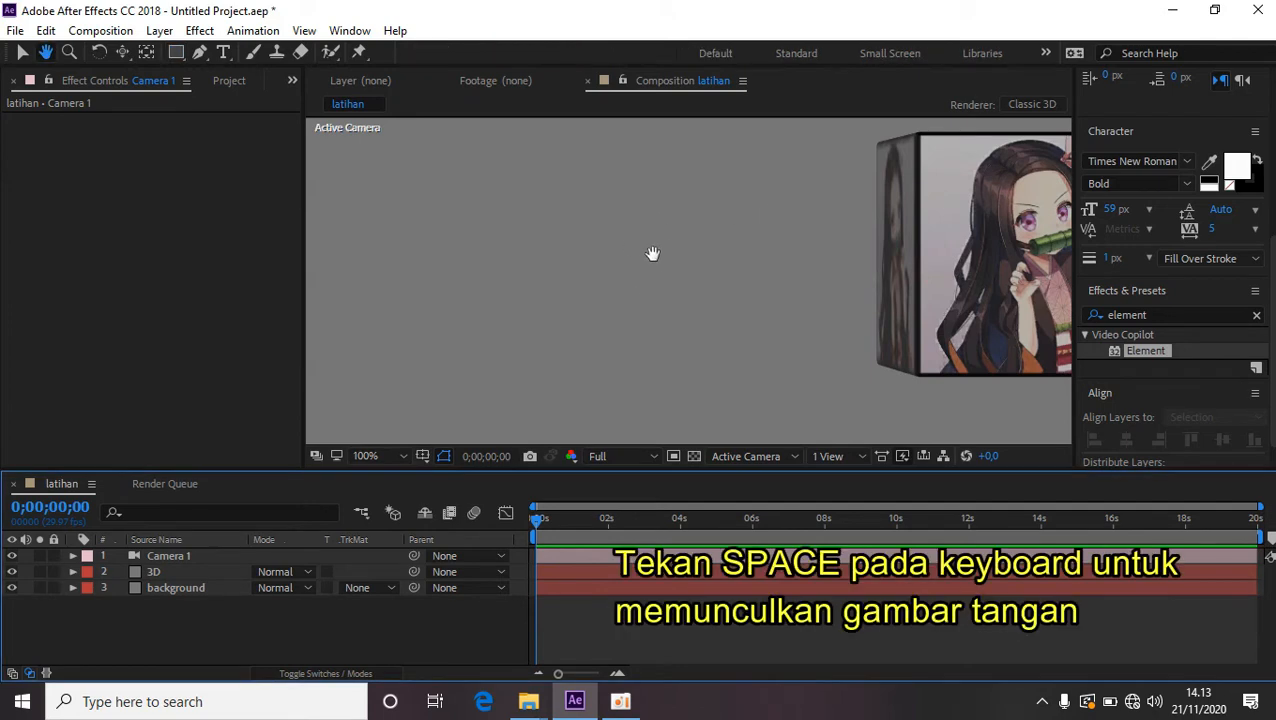
mouse_move(652, 253)
left_mouse_down()
mouse_move(664, 282)
mouse_move(755, 285)
left_mouse_up()
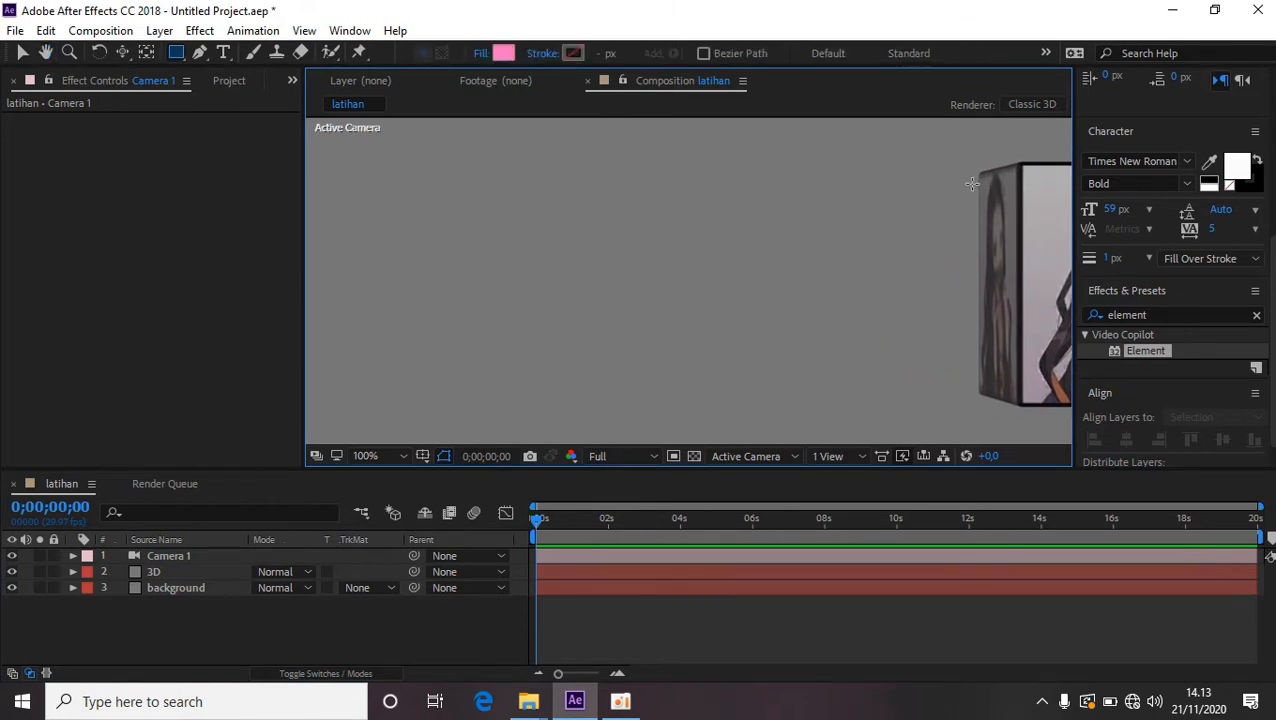
mouse_move(971, 184)
left_mouse_down()
mouse_move(380, 190)
mouse_move(311, 224)
mouse_move(311, 312)
left_mouse_up()
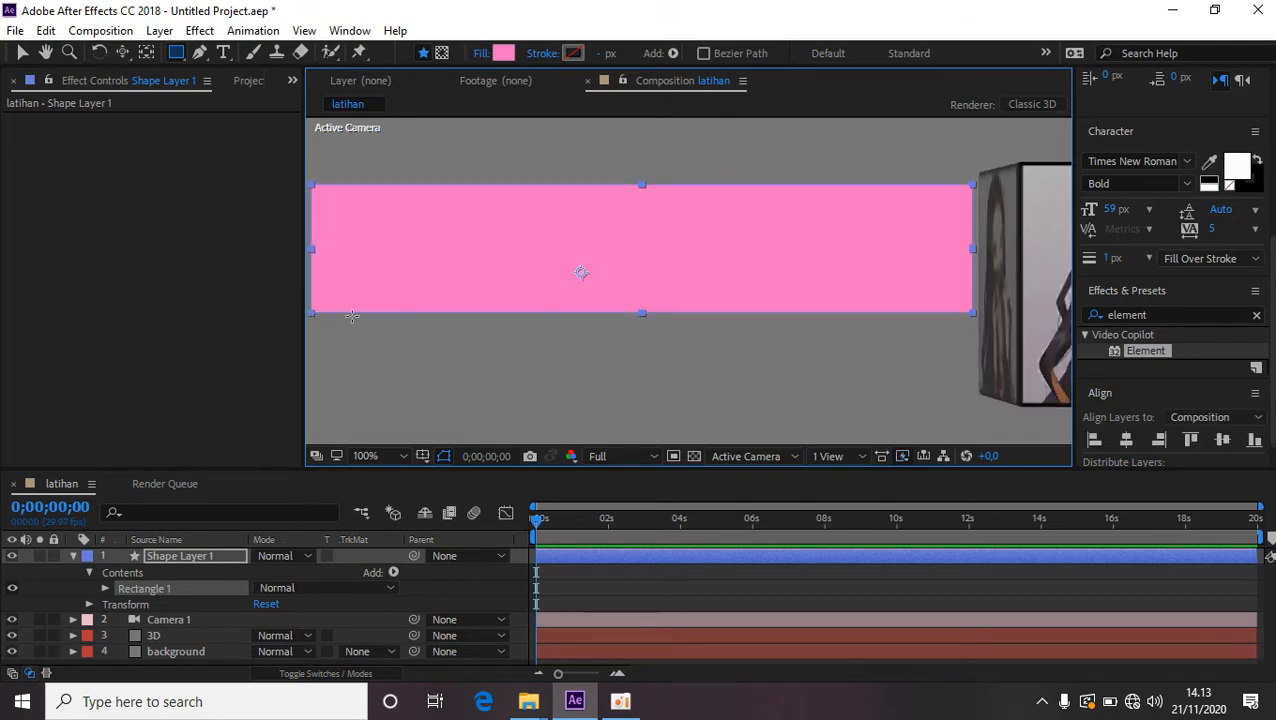
left_click(400, 458)
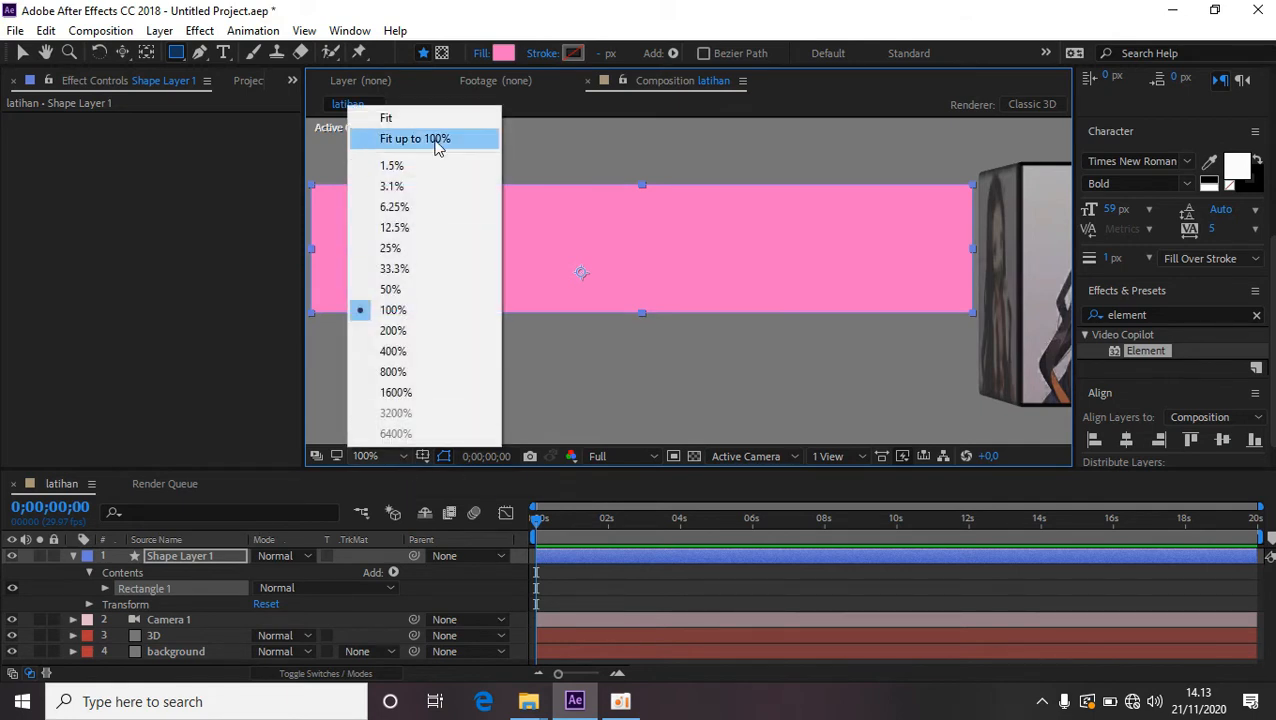
left_click(436, 145)
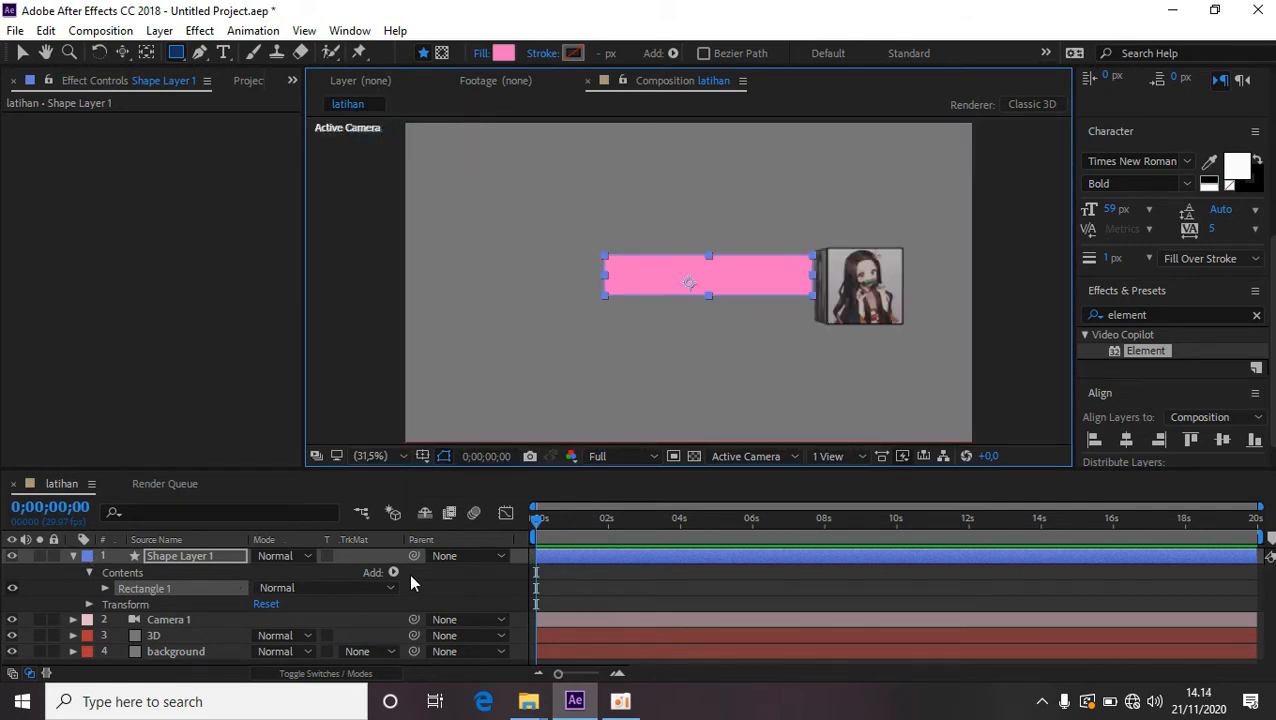
Widen the pink rectangle symmetrically and move it left until its right end meets the box's left side.
left_click(22, 56)
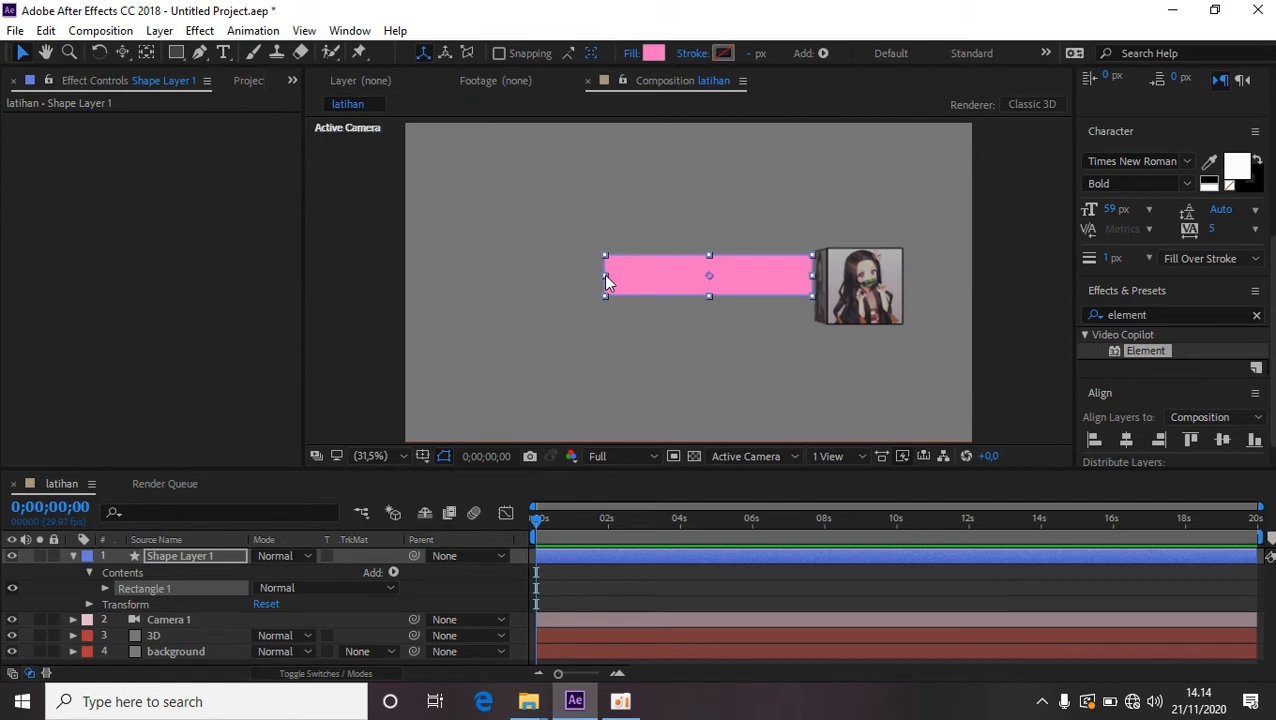
left_click_drag(606, 282, 588, 287)
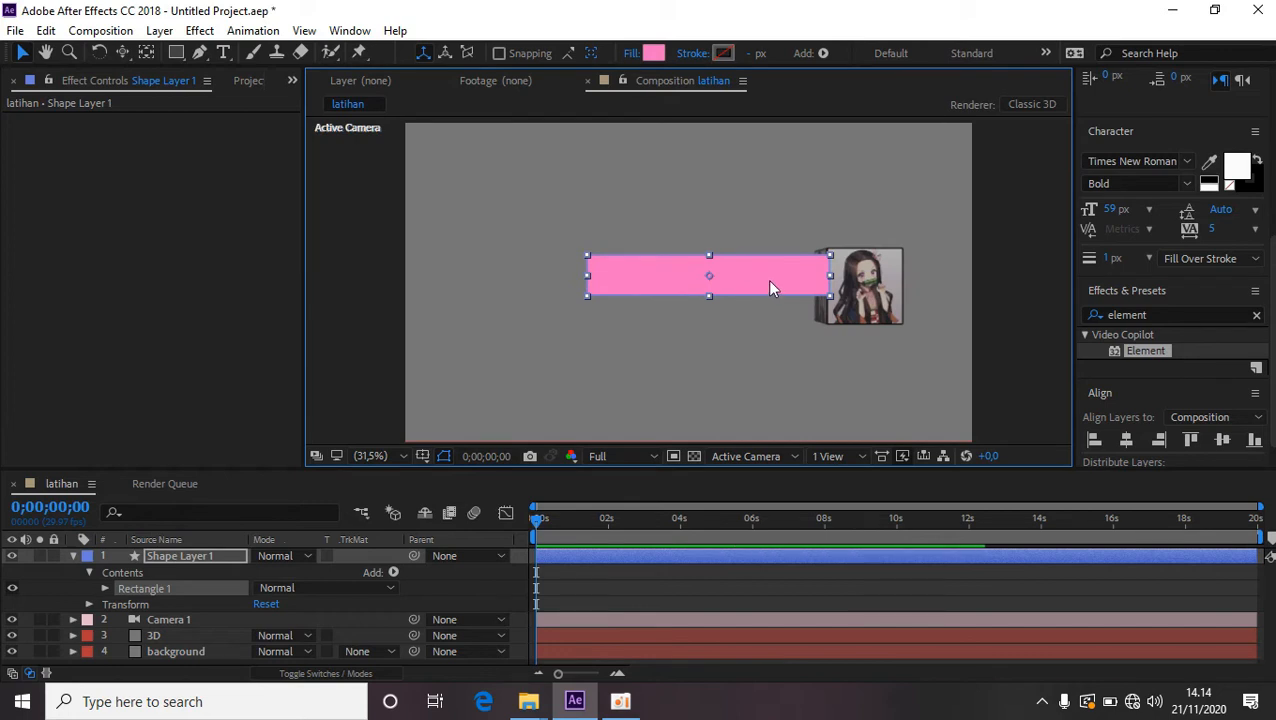
left_click_drag(769, 283, 752, 284)
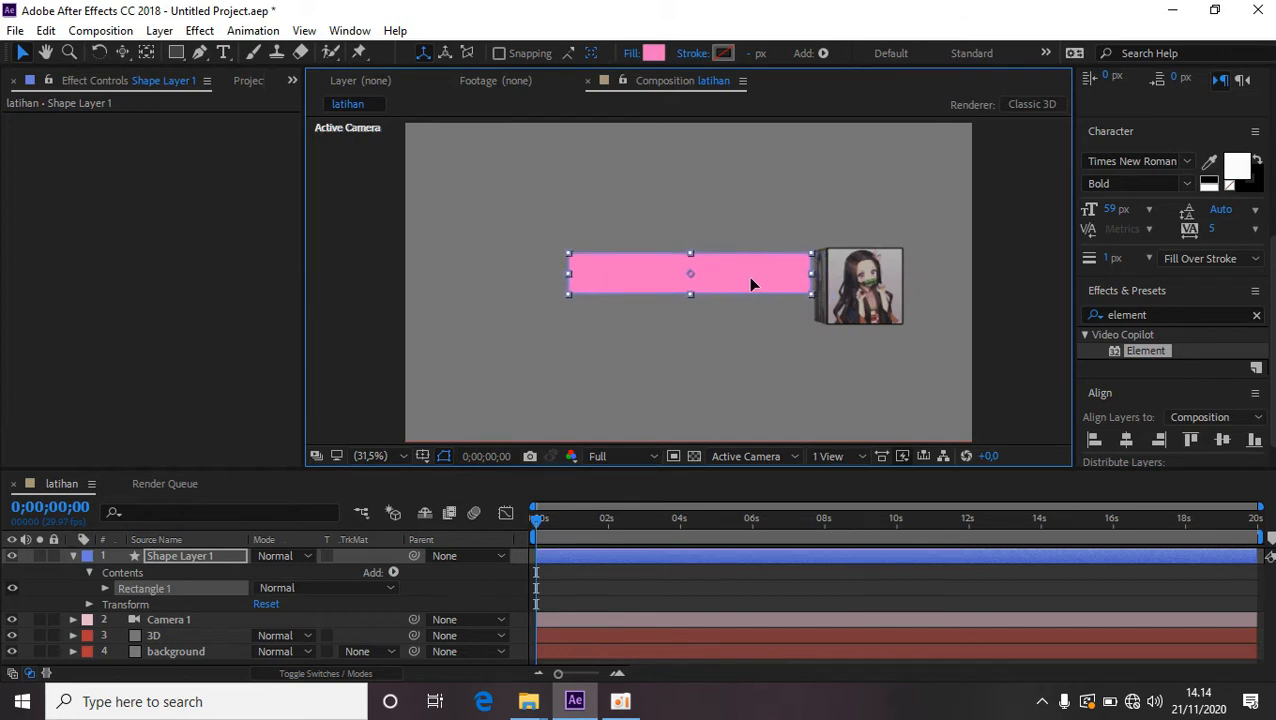
Fine-tune the pink rectangle's position against the box's left side at close range.
scroll(802, 341, "up", 3)
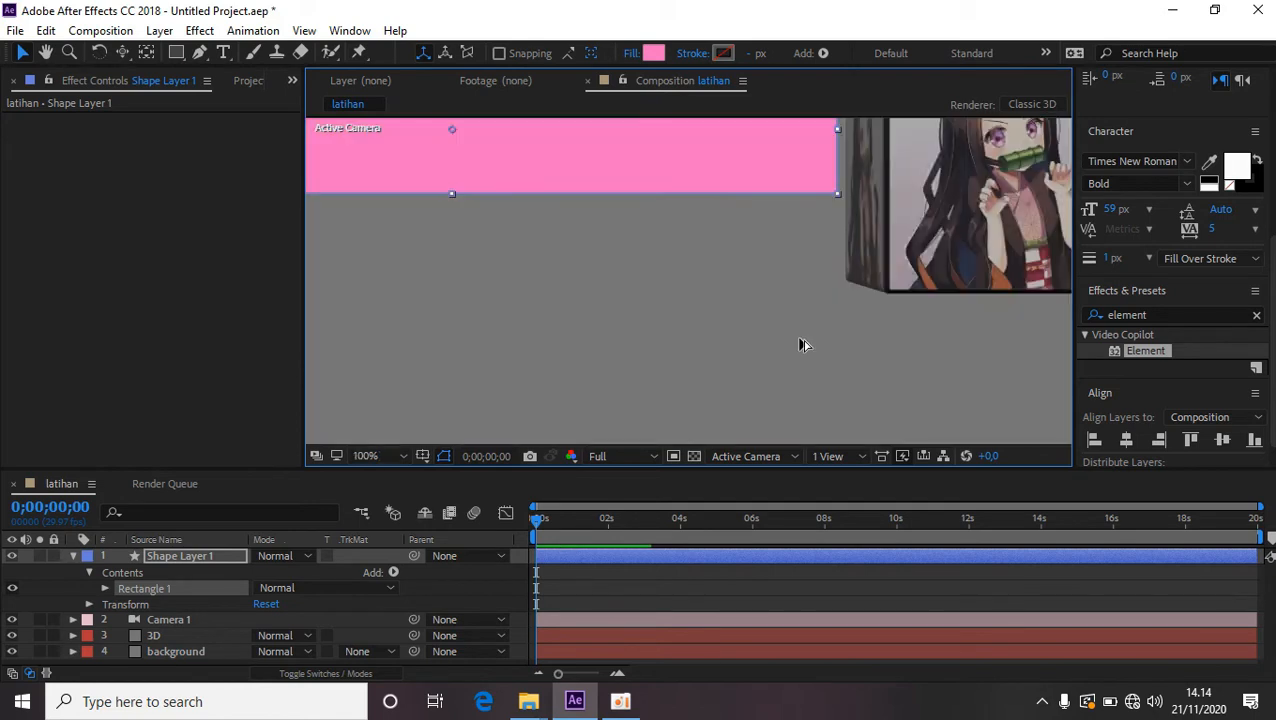
key("space")
left_click_drag(799, 237, 817, 370)
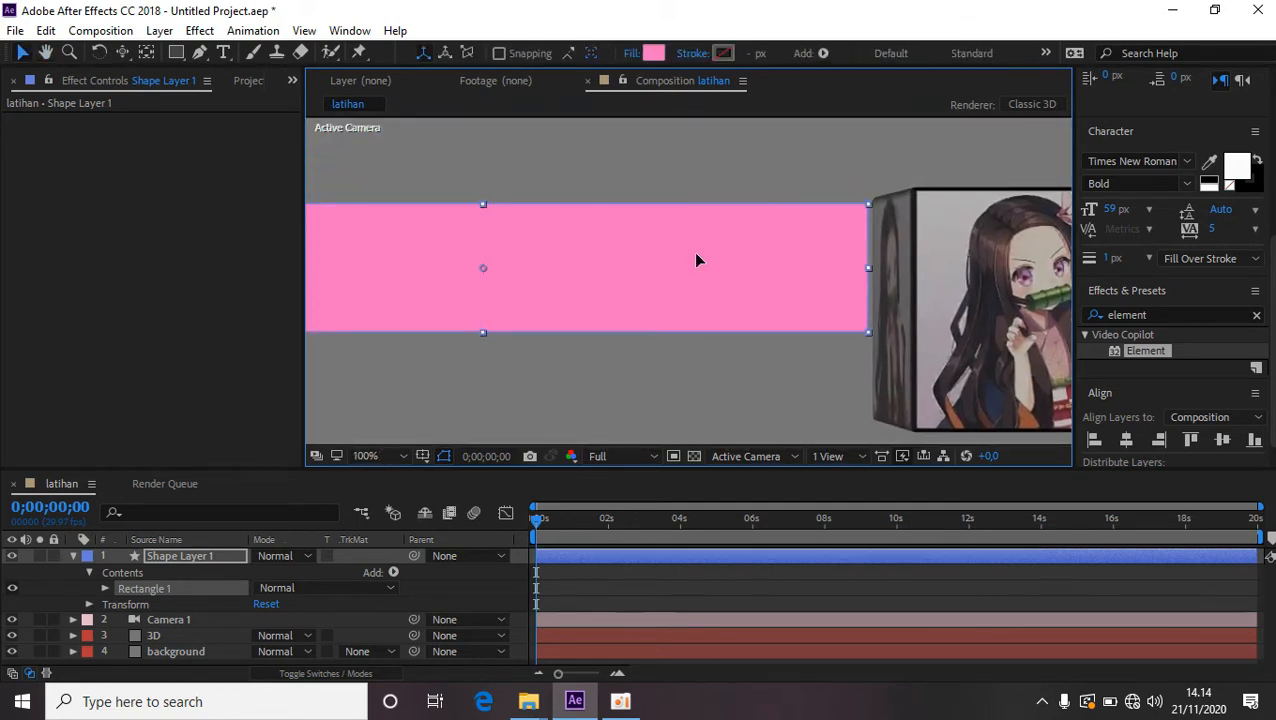
left_click_drag(697, 260, 697, 265)
scroll(735, 366, "down", 4)
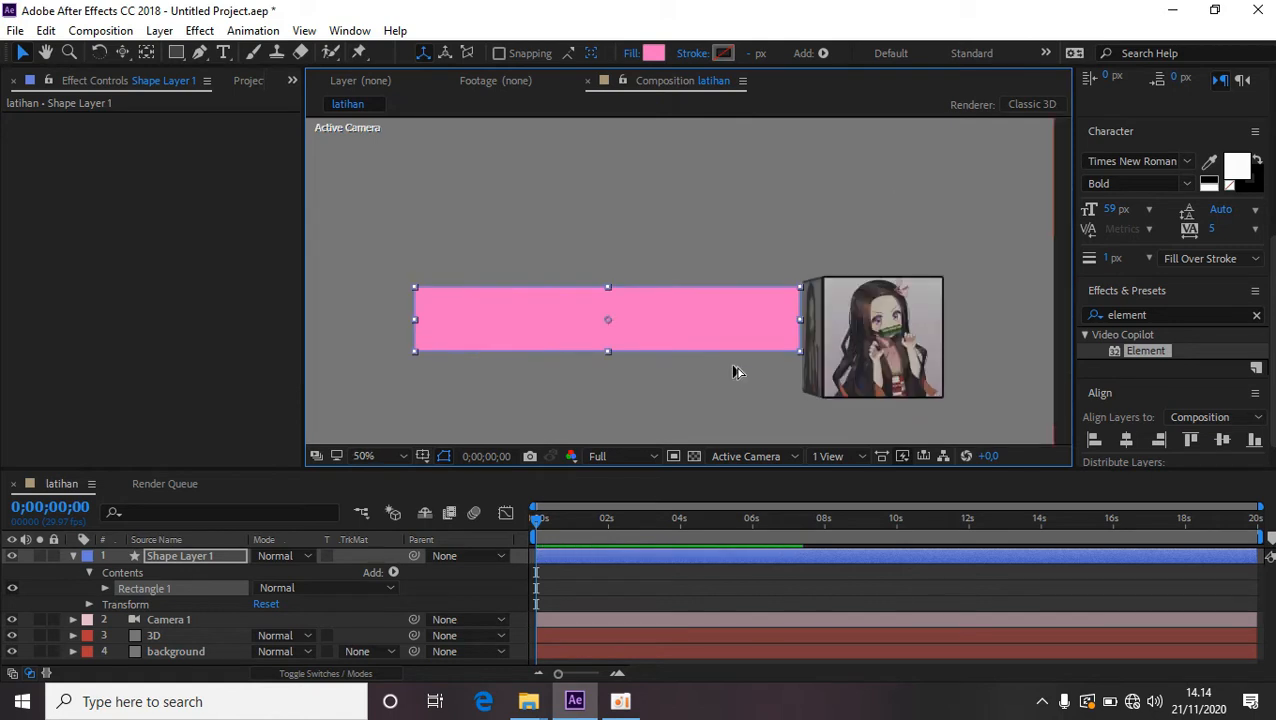
Duplicate the pink rectangle's shape layer and move the copy directly below the original.
left_click(72, 555)
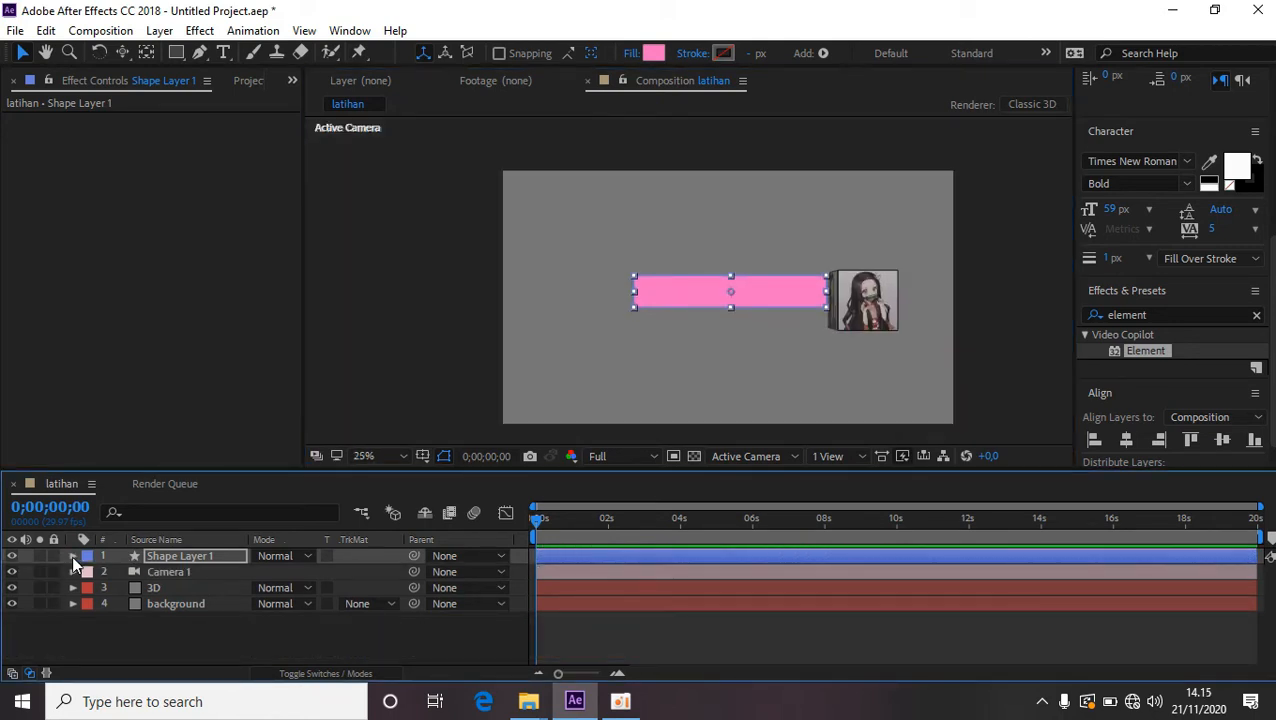
left_click(191, 557)
key("ctrl+d")
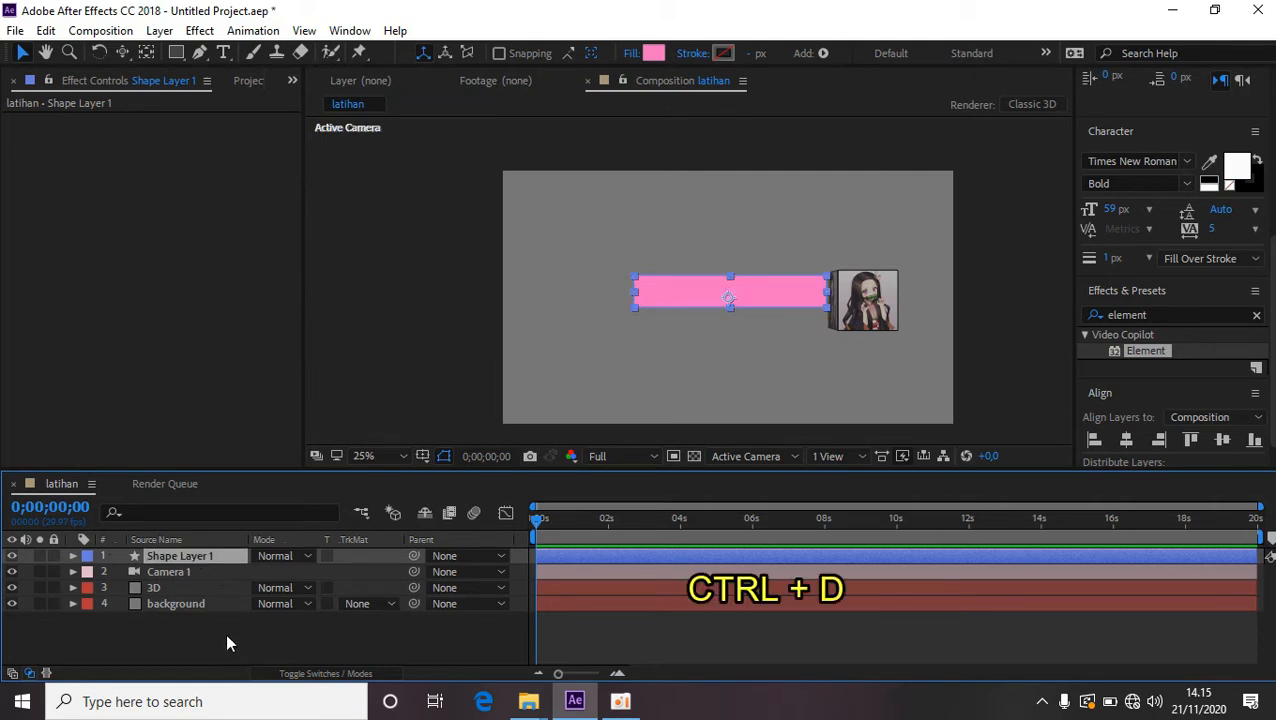
key("ctrl+d")
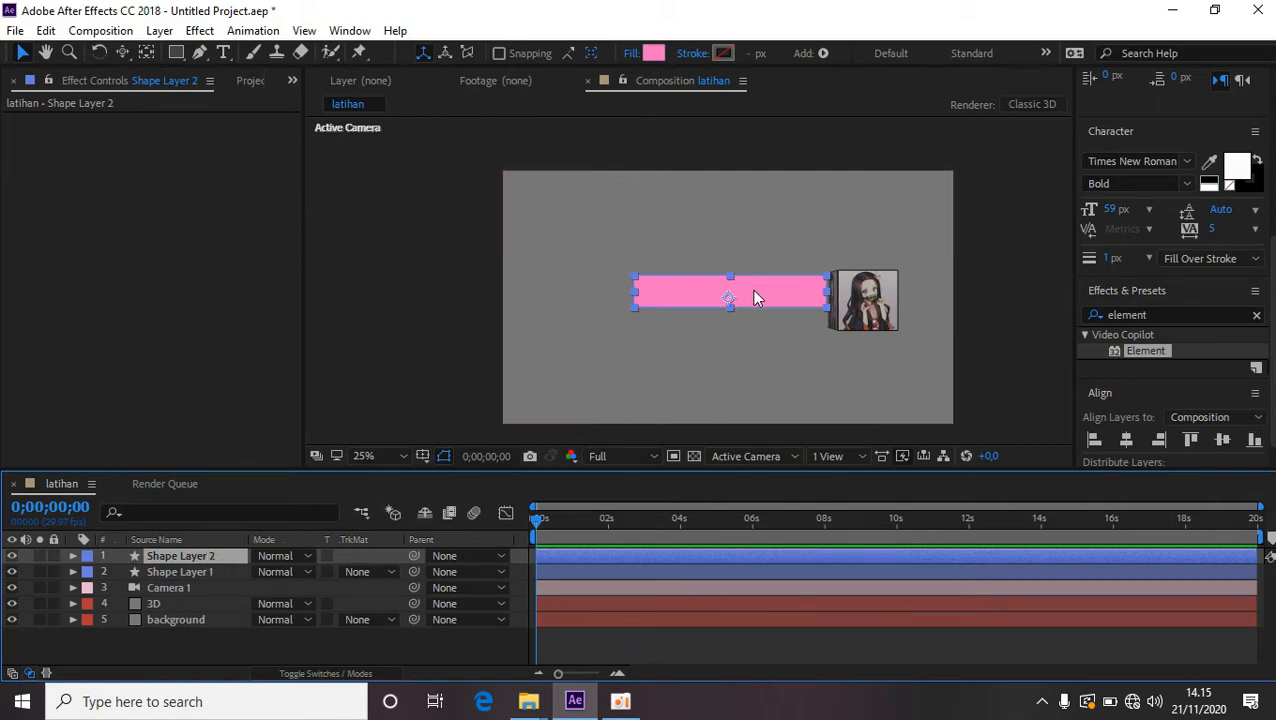
left_click_drag(754, 291, 755, 330)
Reduce the duplicate rectangle to about half its height and move it up against the original's lower edge.
scroll(749, 377, "up", 2)
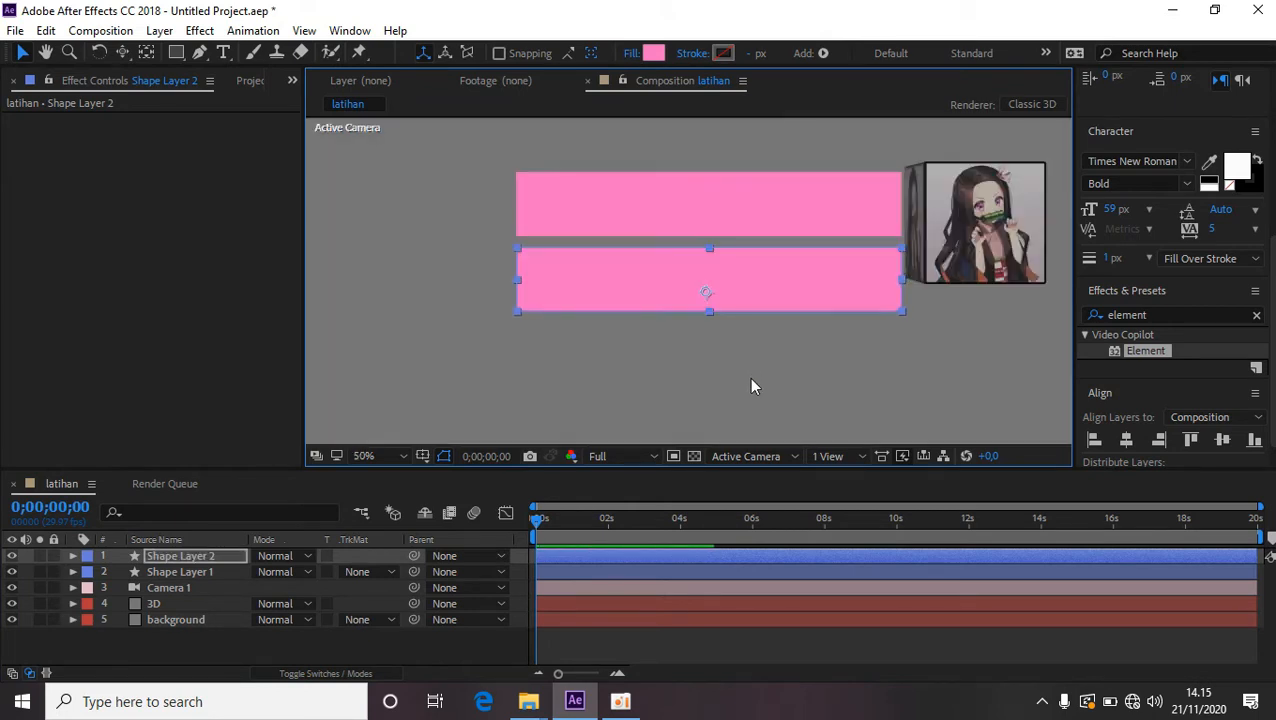
scroll(755, 317, "up", 2)
scroll(755, 317, "down", 2)
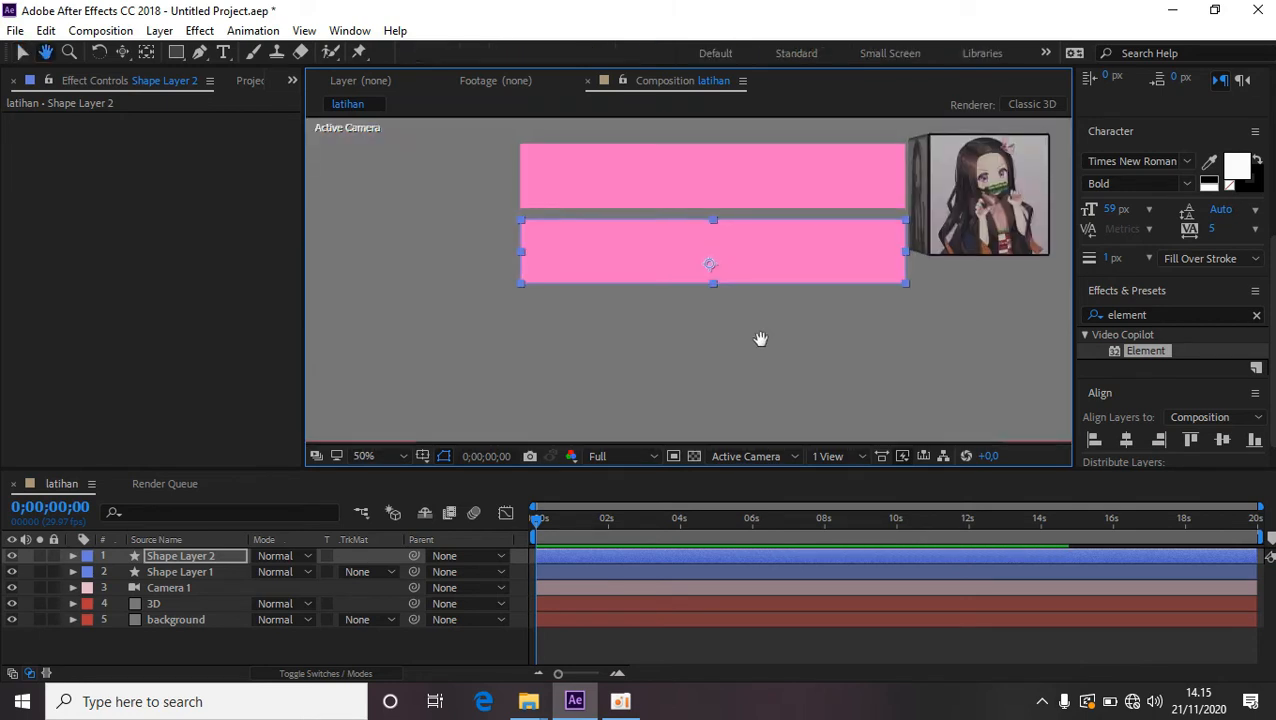
scroll(760, 345, "up", 1)
left_click_drag(713, 320, 714, 311)
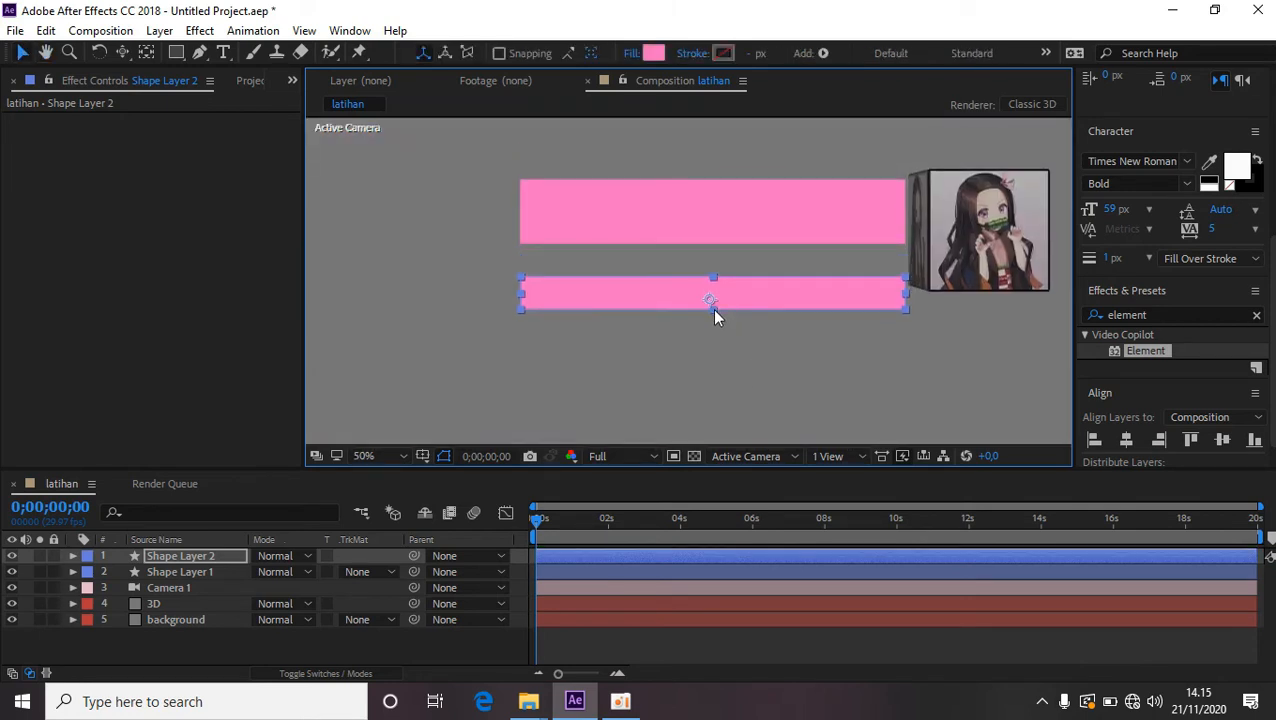
left_click_drag(750, 299, 746, 263)
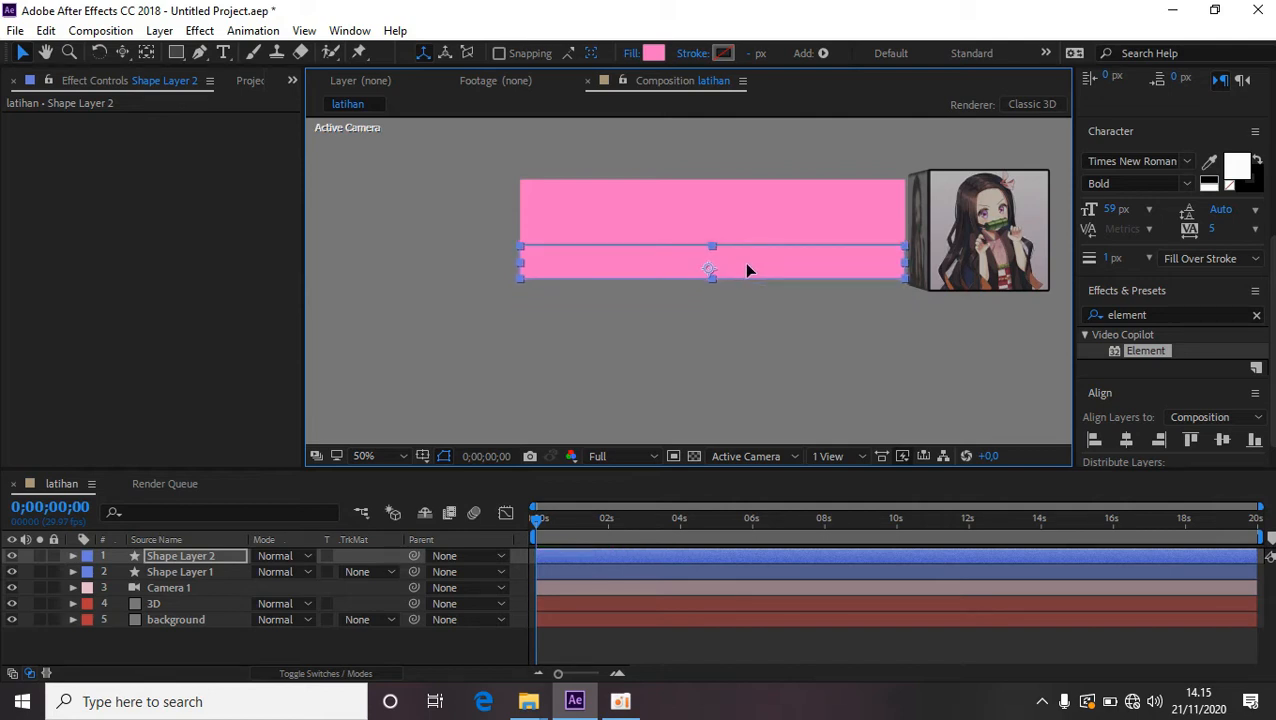
left_click(594, 400)
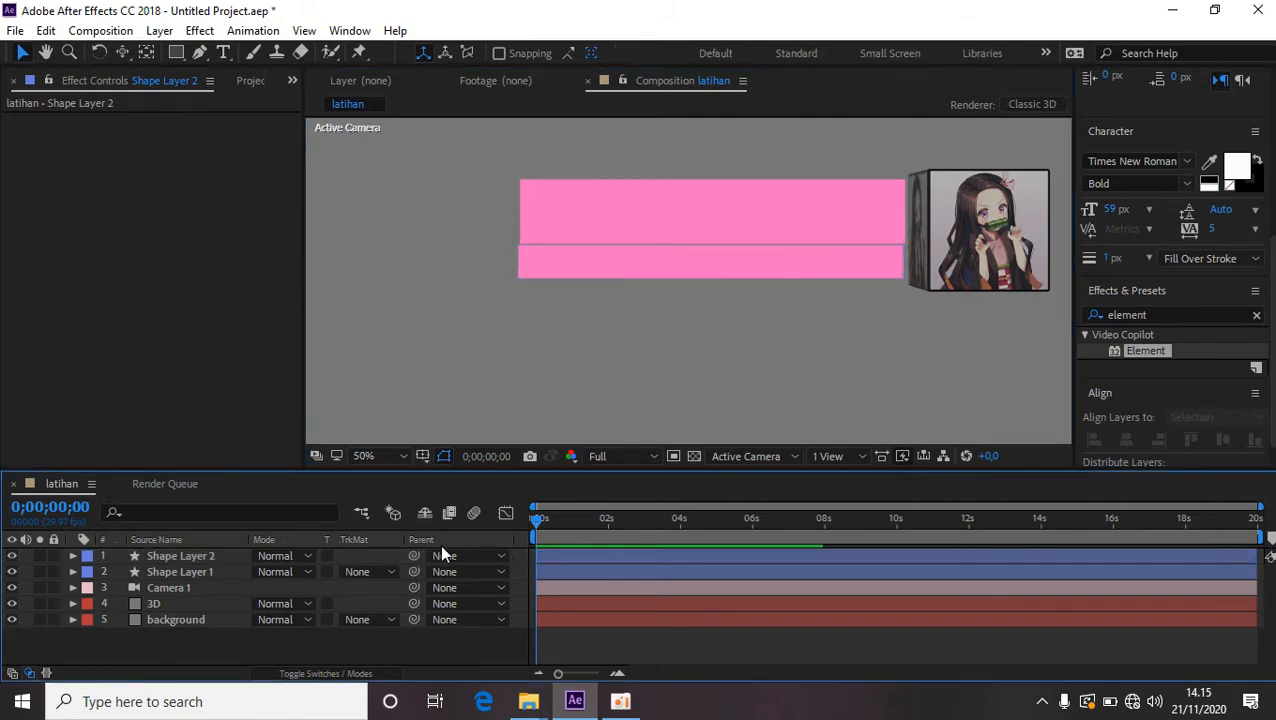
Nudge Shape Layer 2 slightly right until its ends line up with the upper pink rectangle.
left_click(237, 557)
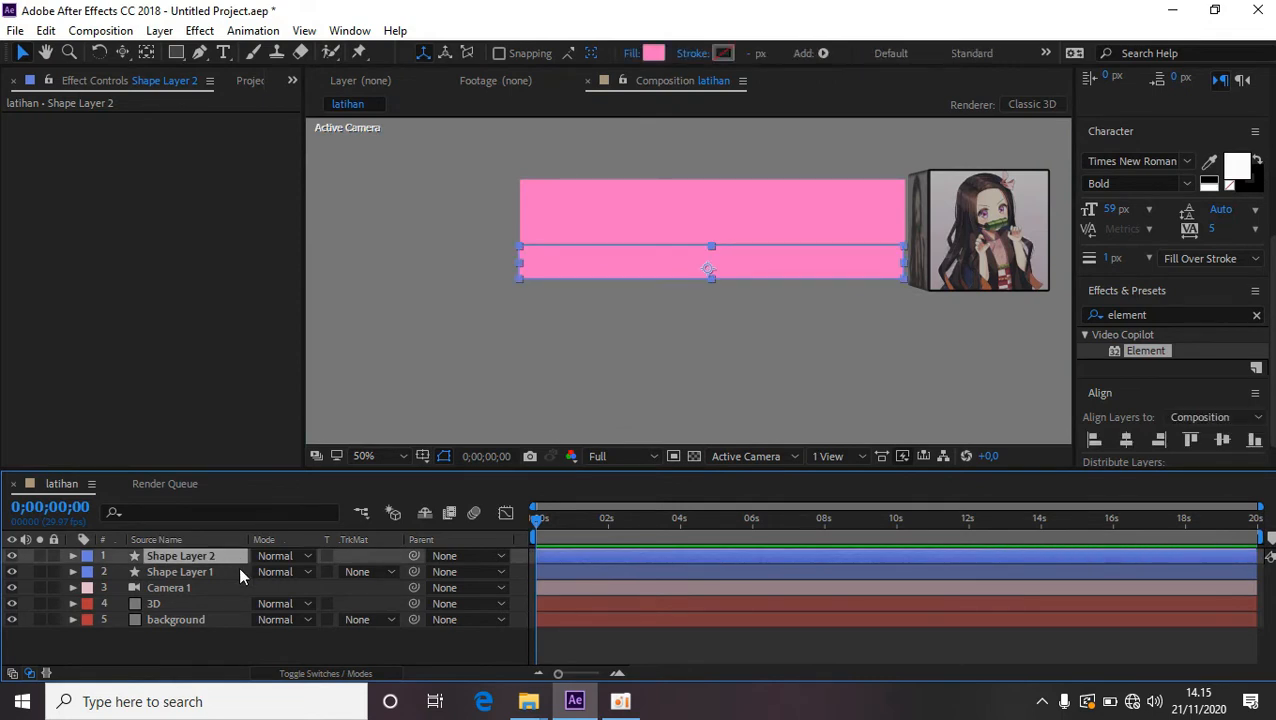
key("Return")
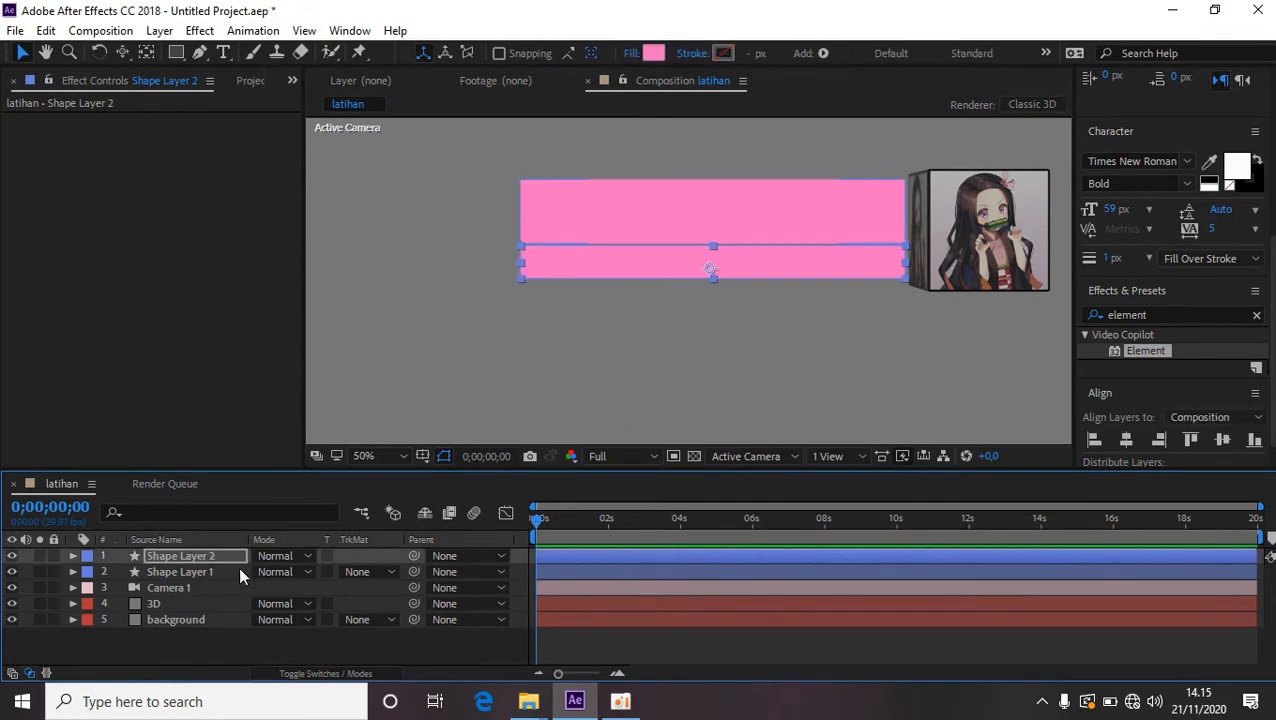
left_click(516, 549)
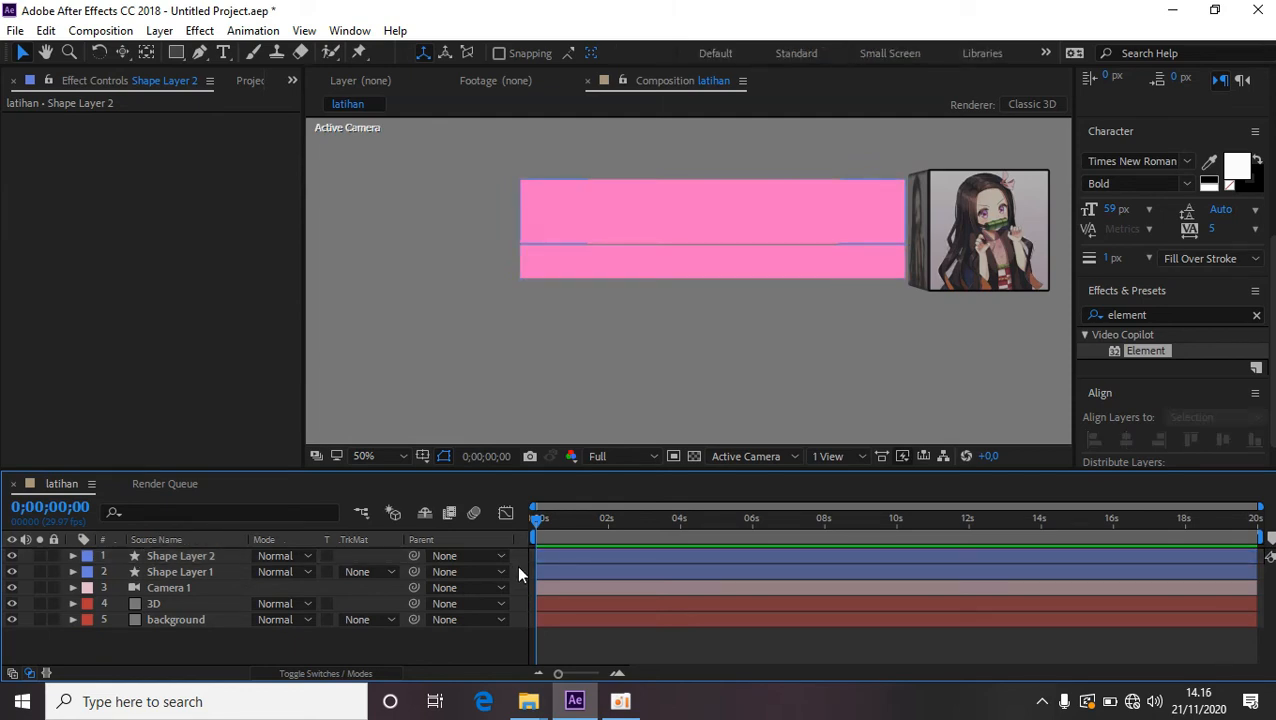
Recolor the lower bar's fill to dark navy 2D3144, sampled from the character image on the box.
left_click(517, 560)
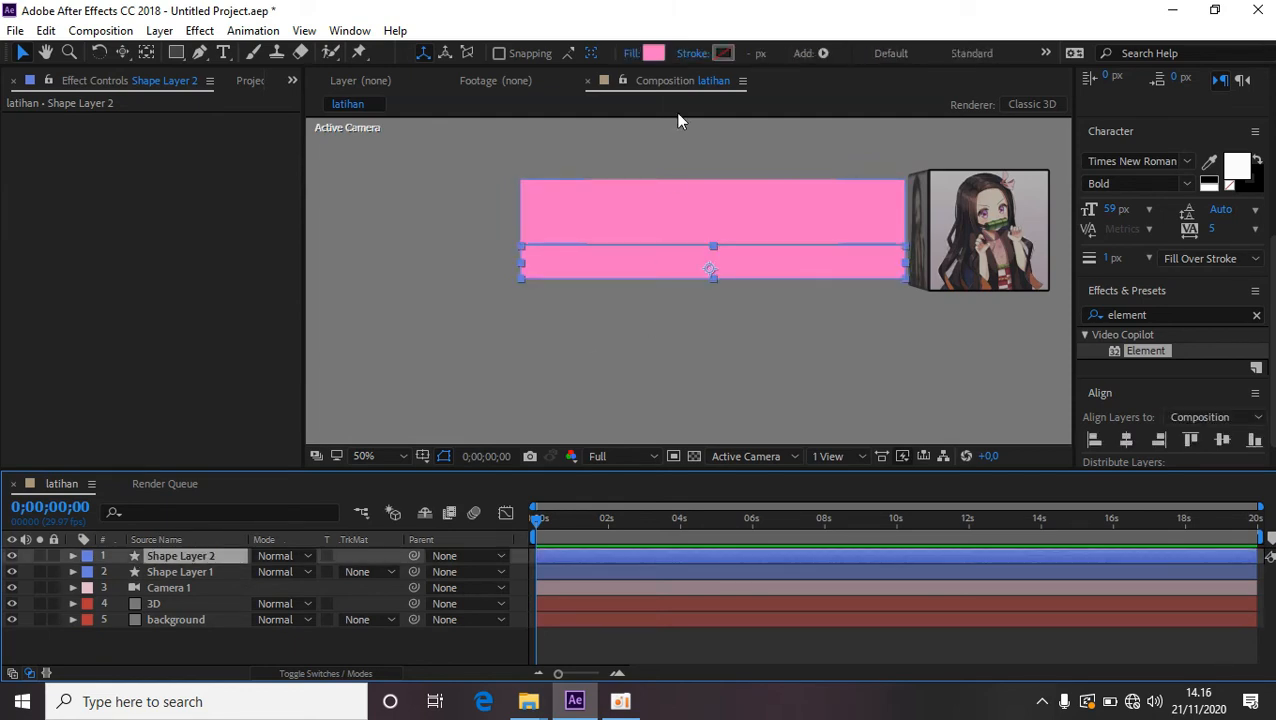
left_click(655, 53)
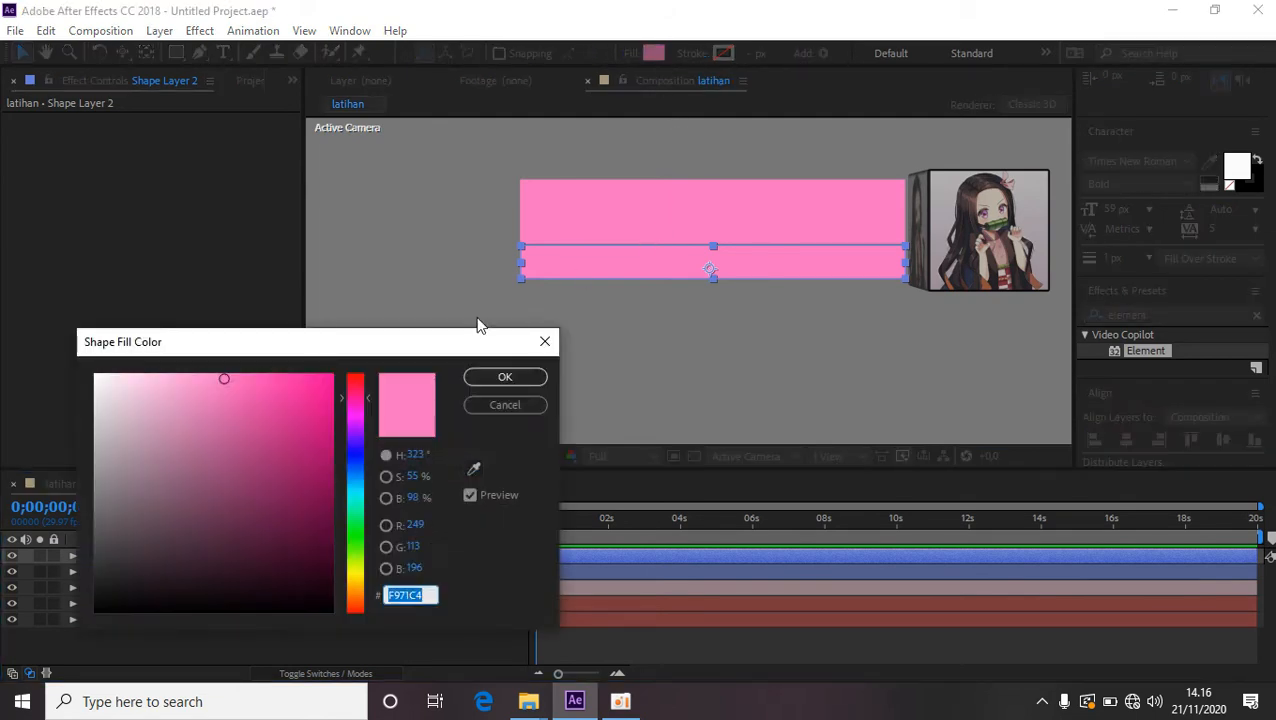
left_click(475, 469)
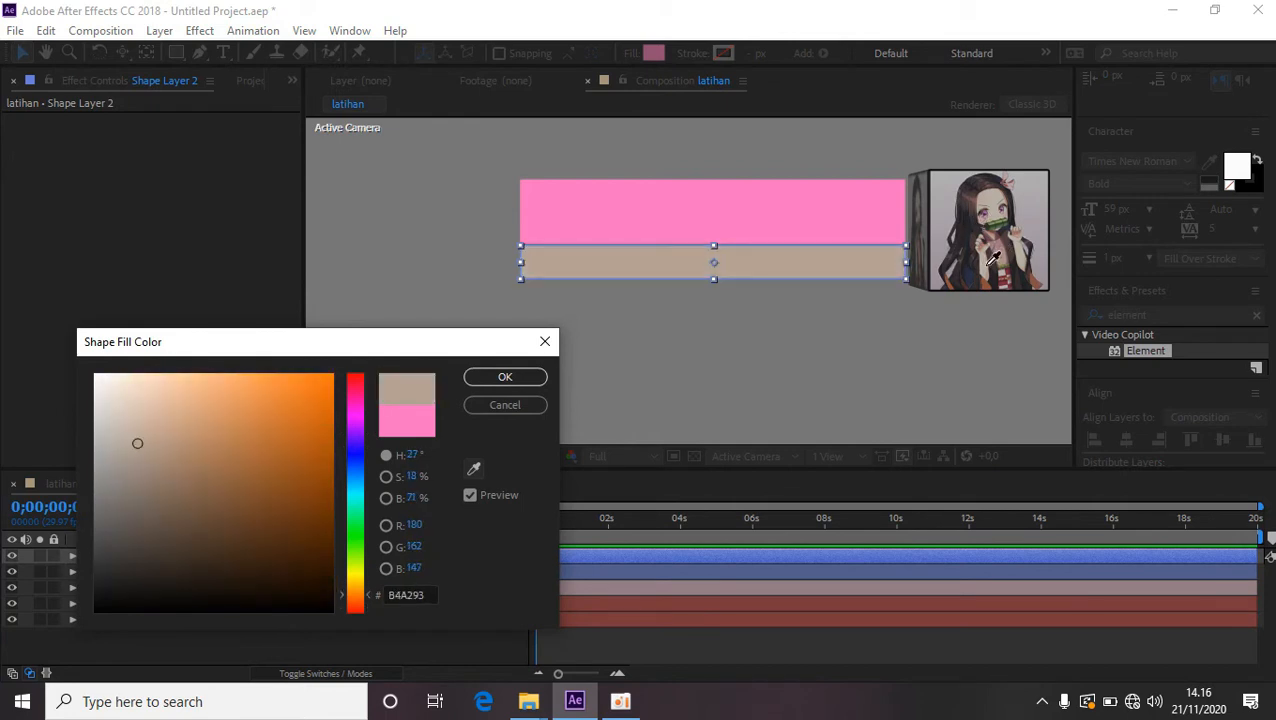
left_click(1008, 178)
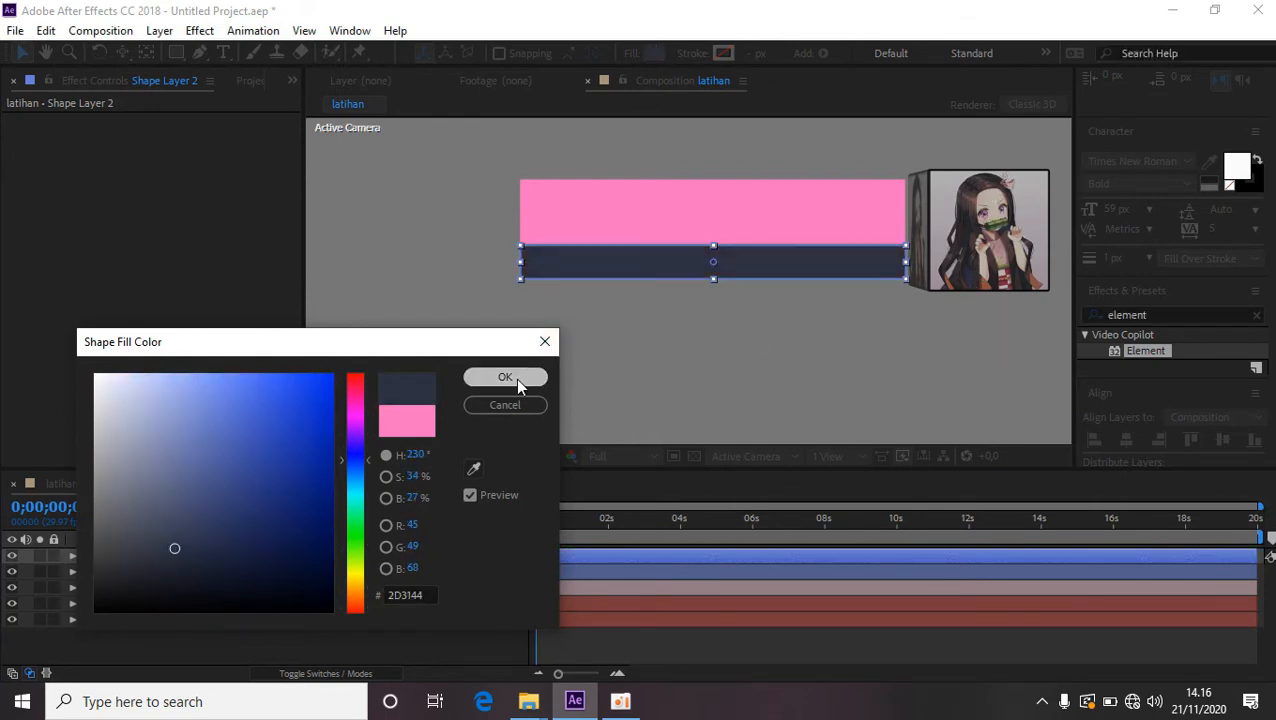
left_click(506, 377)
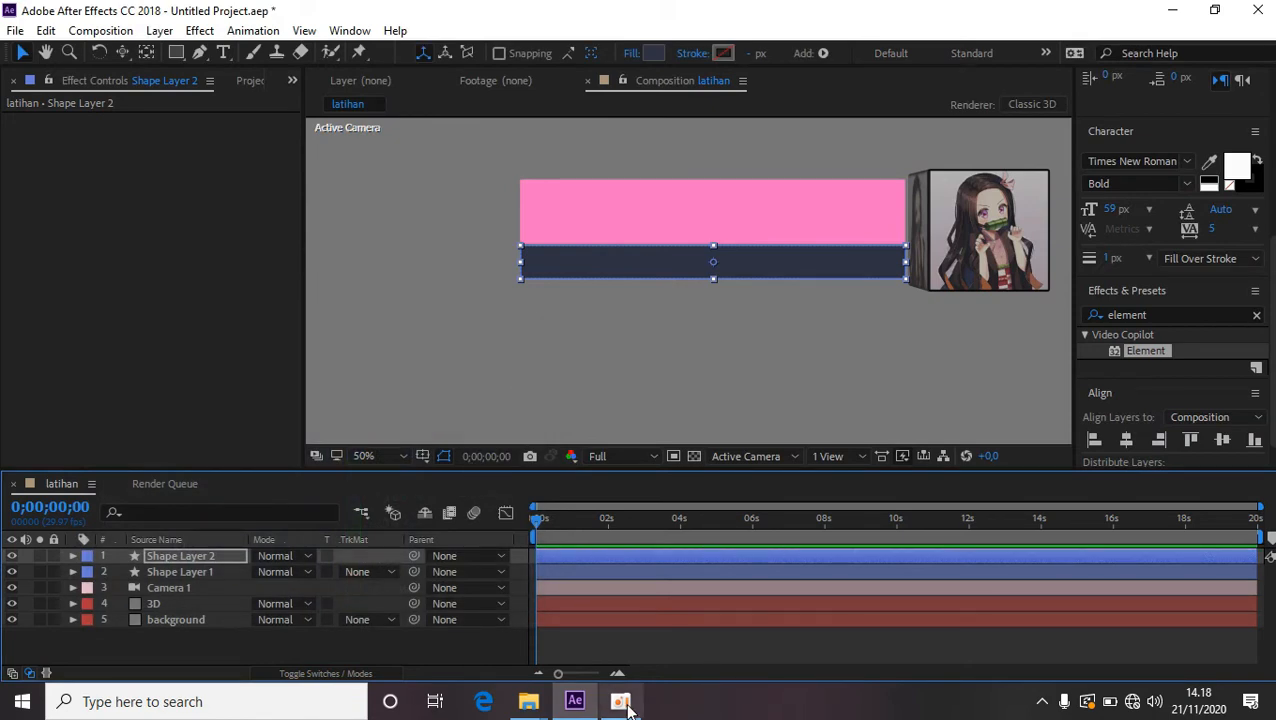
Create a text layer reading "KIMETSU NO YAIBA" with the near-white text color FCFCFB.
left_click(497, 652)
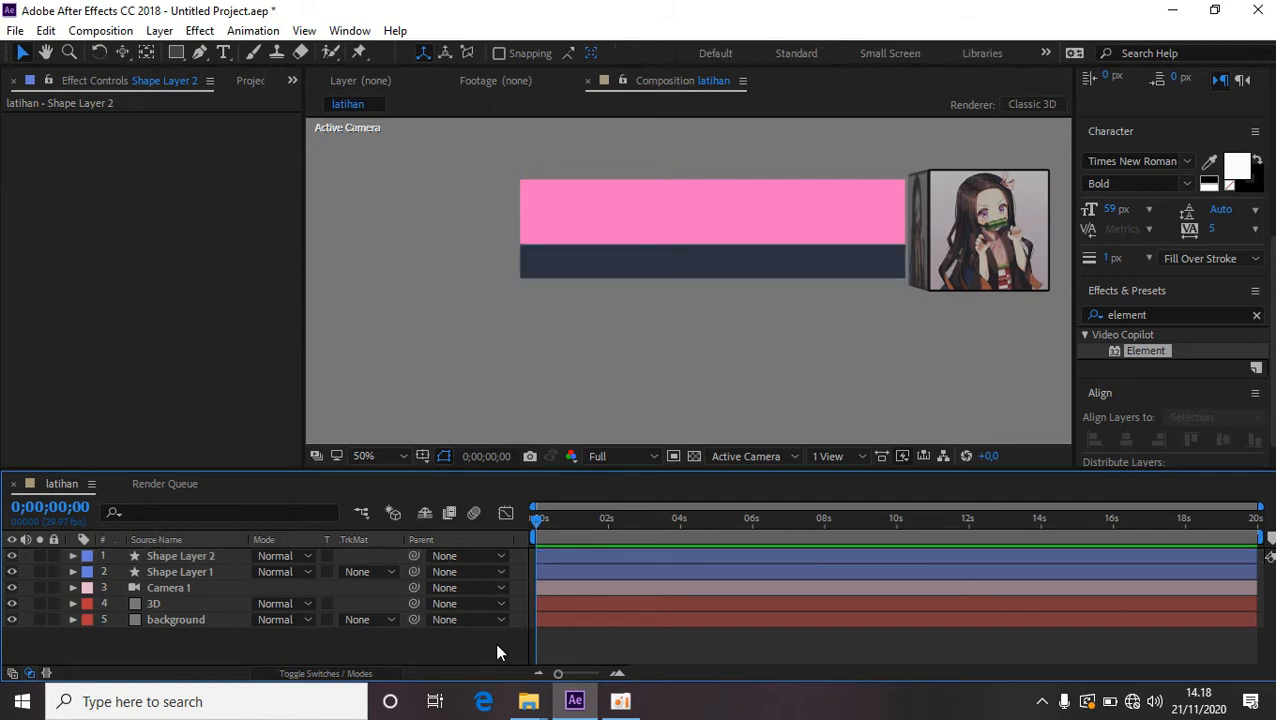
right_click(502, 640)
mouse_move(649, 443)
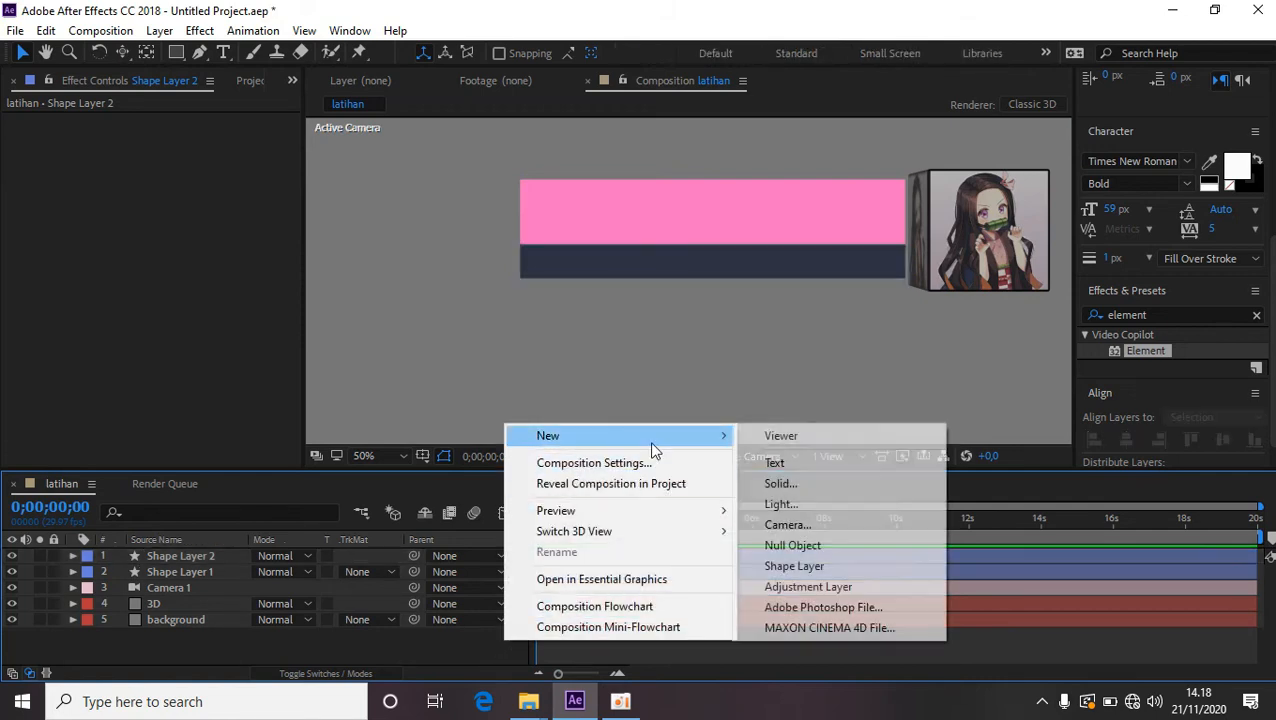
left_click(799, 464)
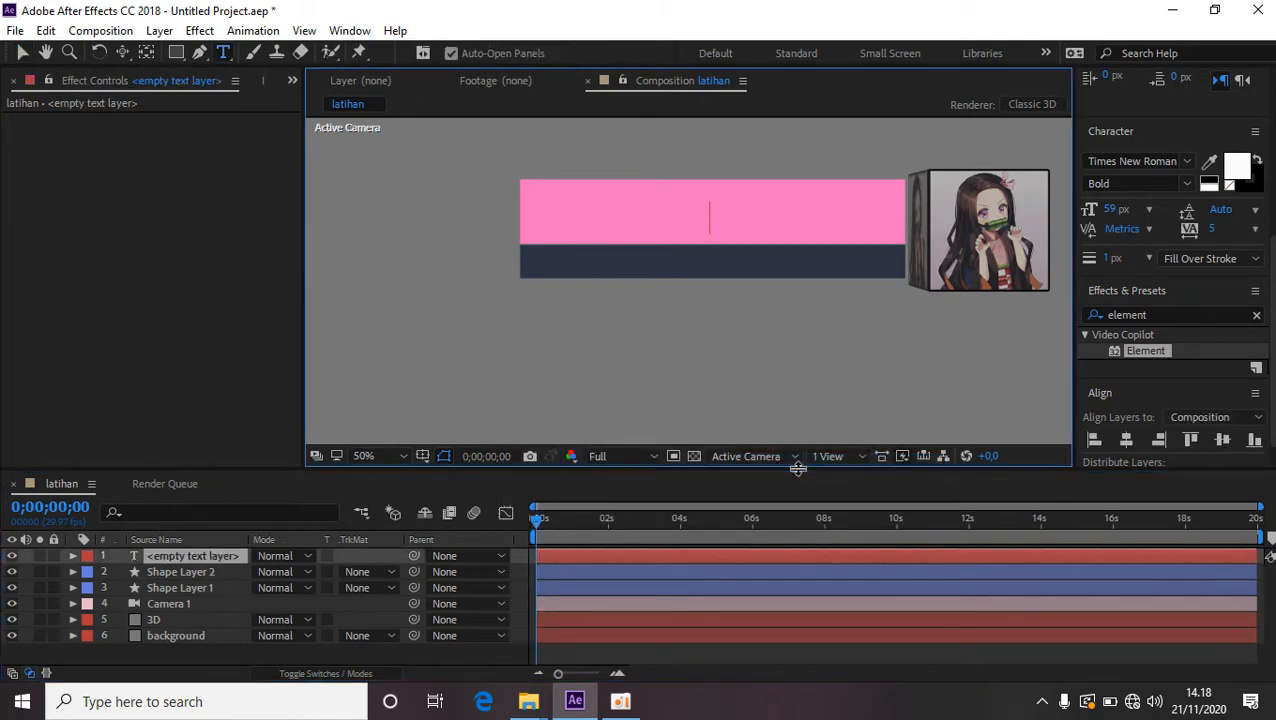
left_click(1238, 168)
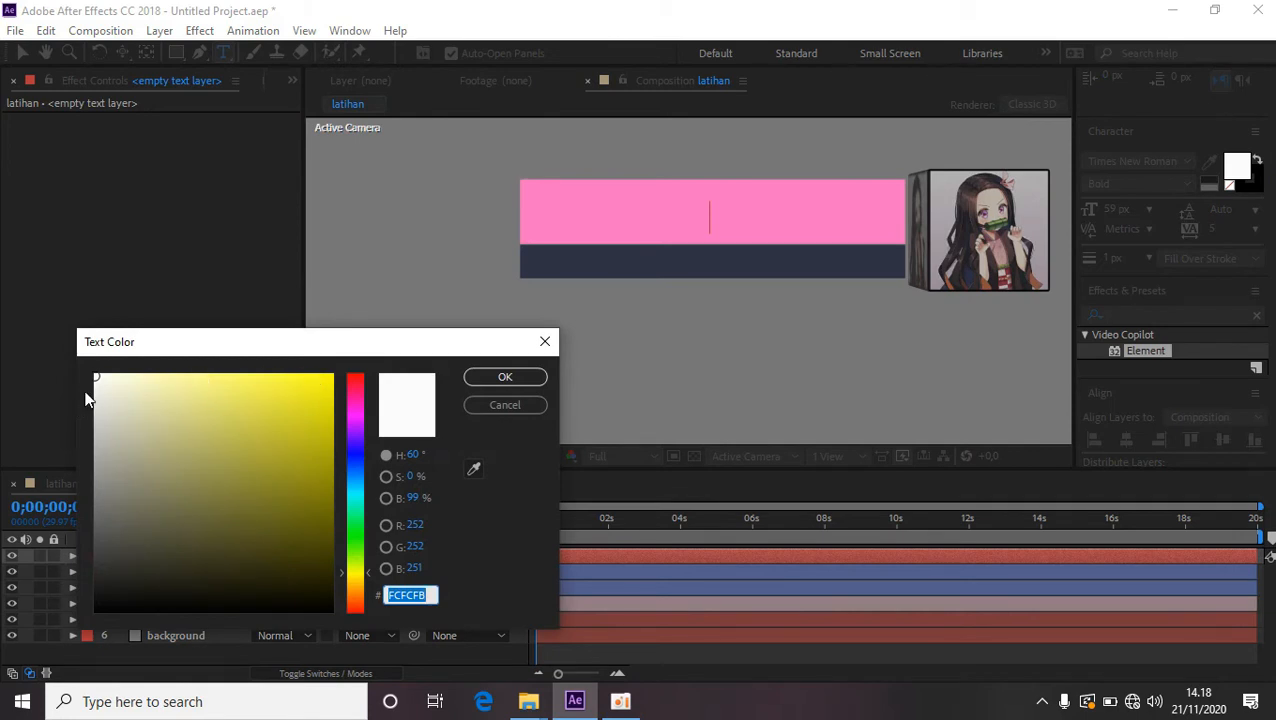
left_click(505, 380)
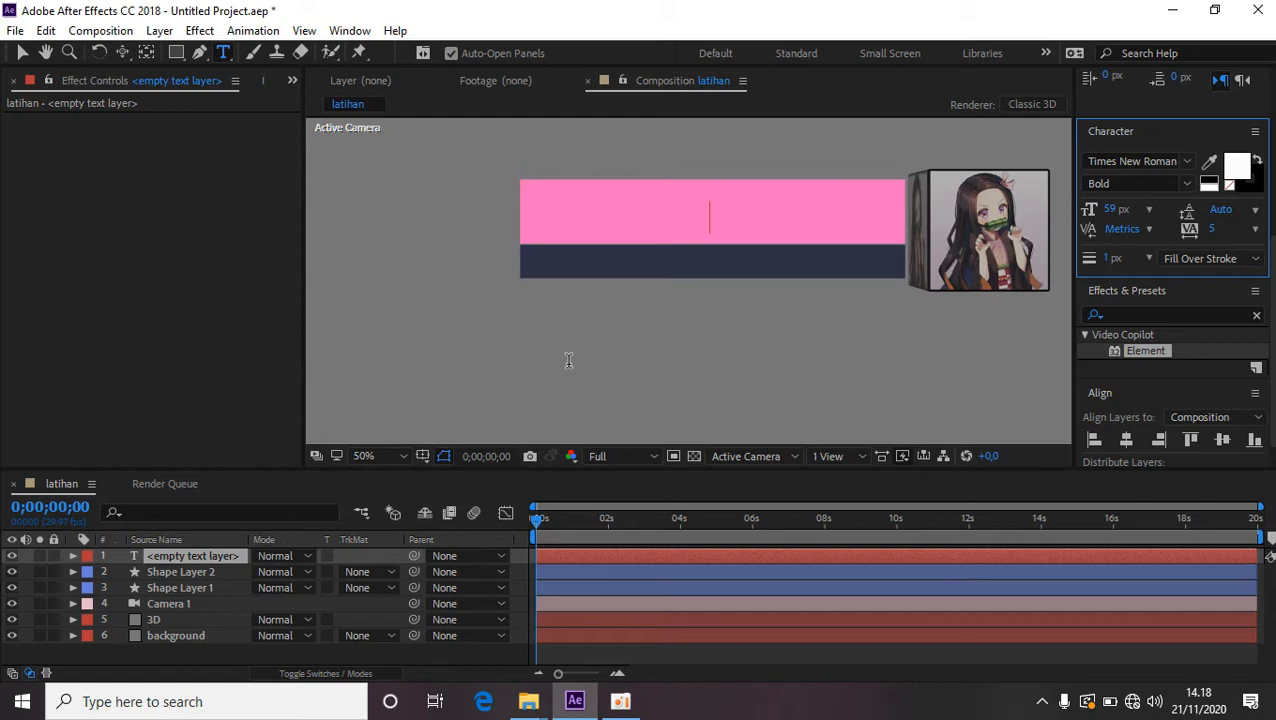
type("KIMETSU")
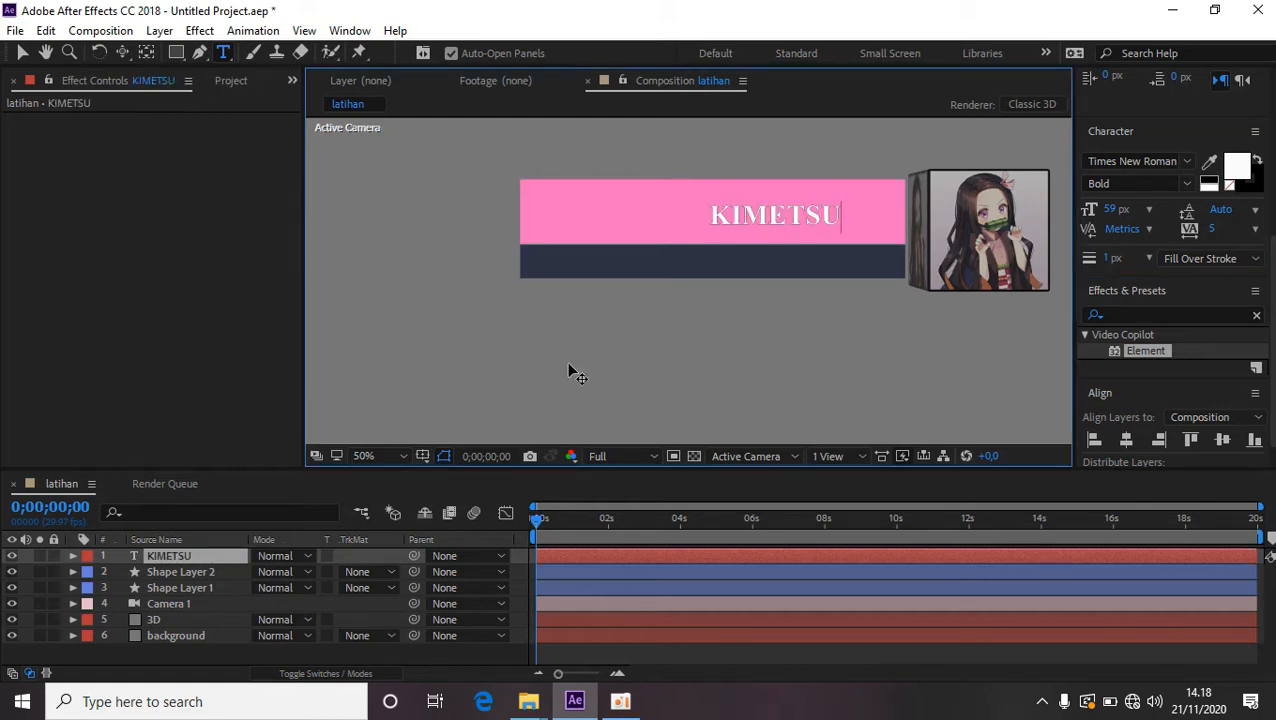
type(" NO YAIBA")
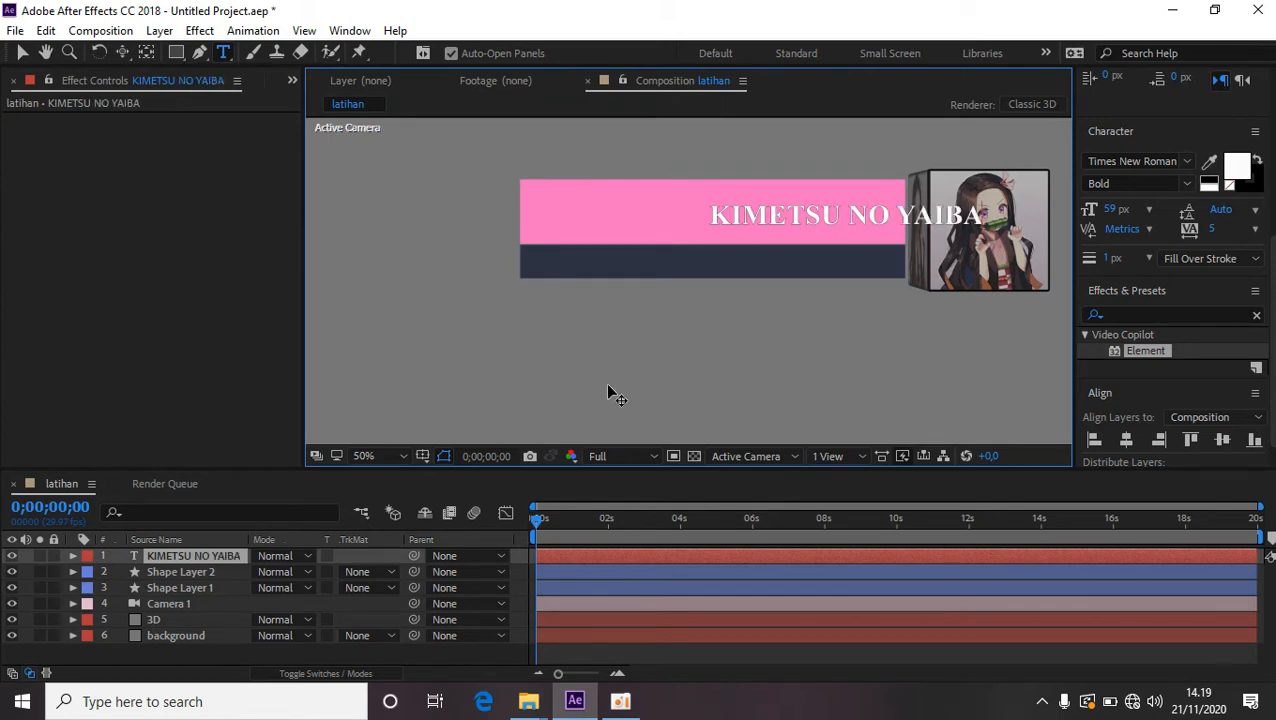
Move the KIMETSU NO YAIBA text left so it sits within the pink rectangle.
left_click(22, 55)
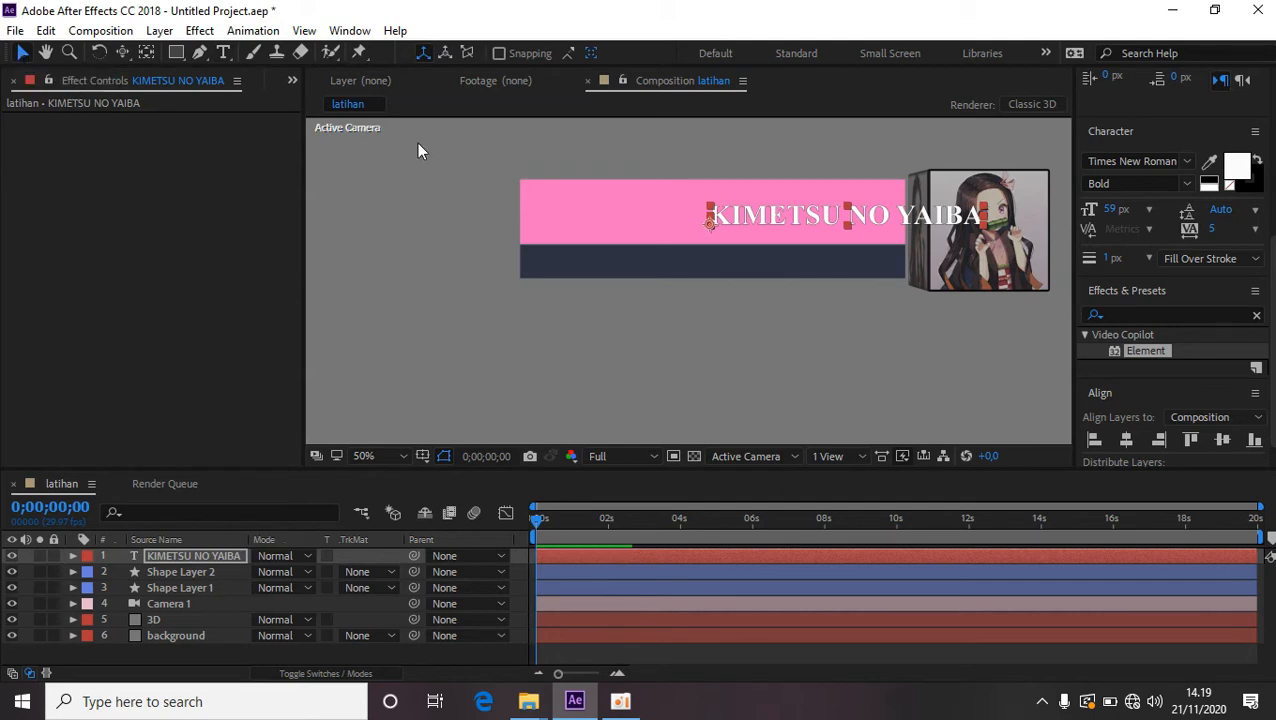
left_click_drag(862, 212, 714, 206)
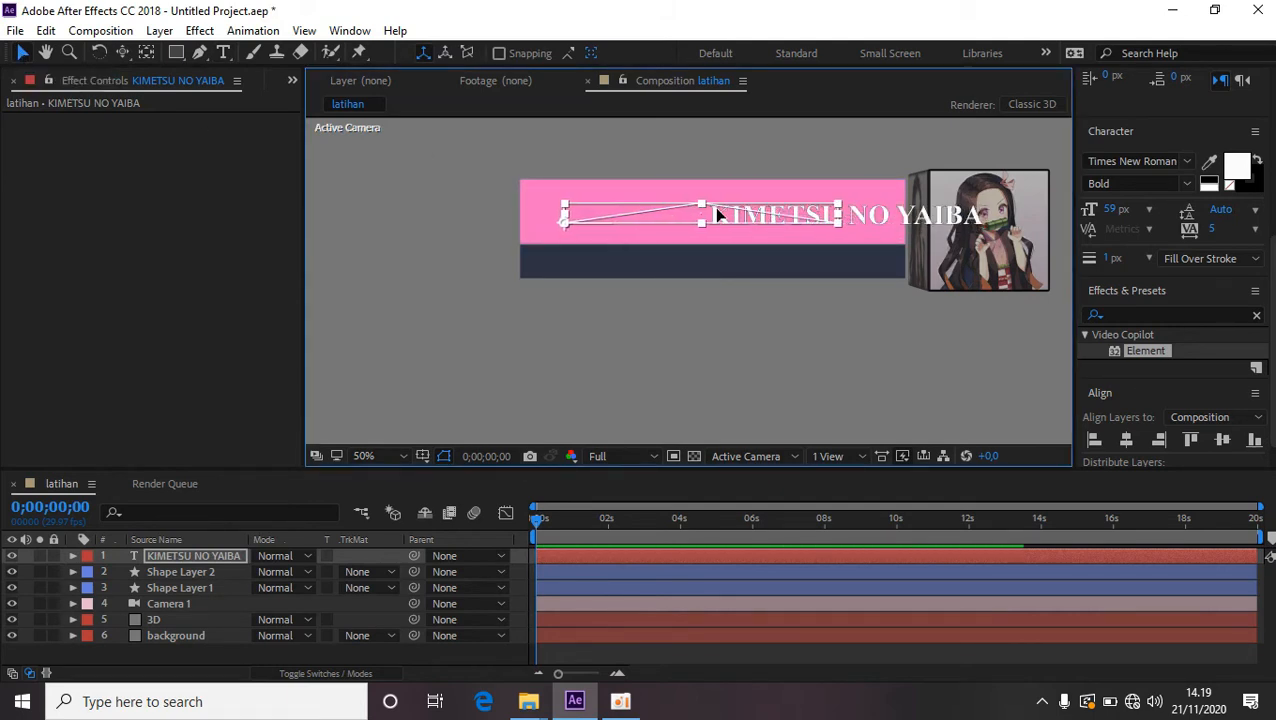
key("Caps_Lock")
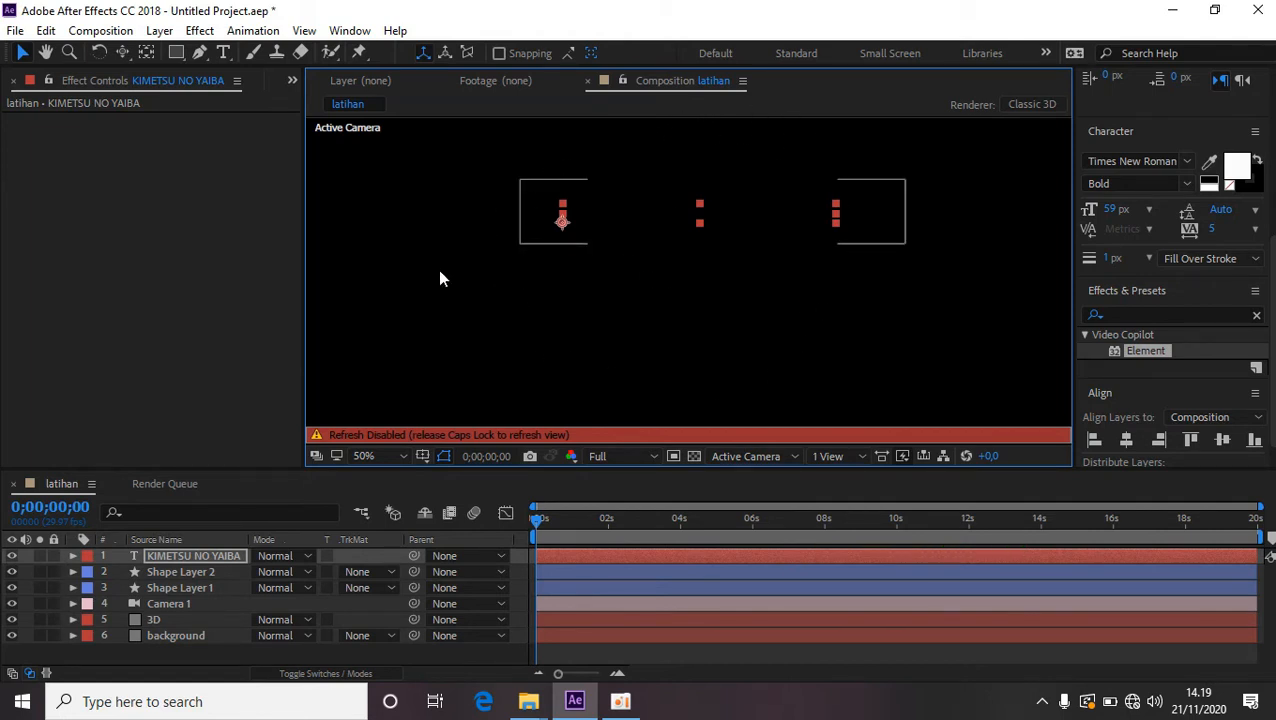
key("Caps_Lock")
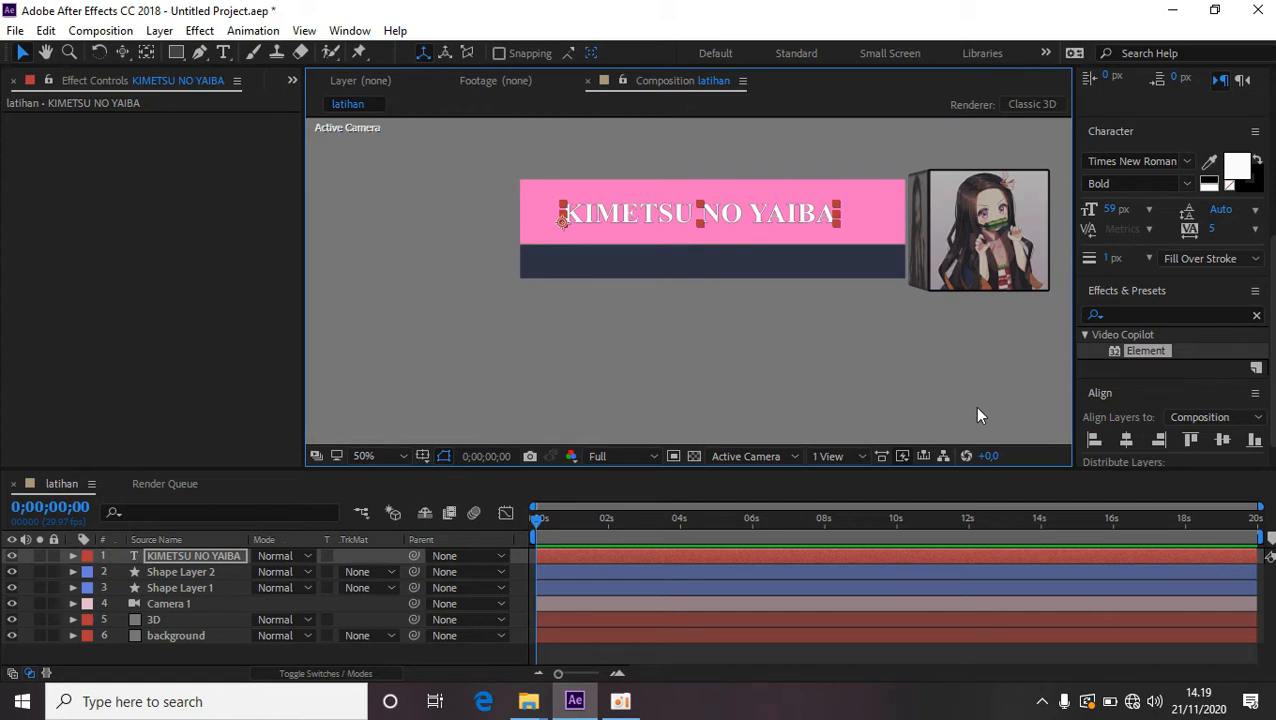
Set the font size of the KIMETSU NO YAIBA text to 75 px.
double_click(636, 212)
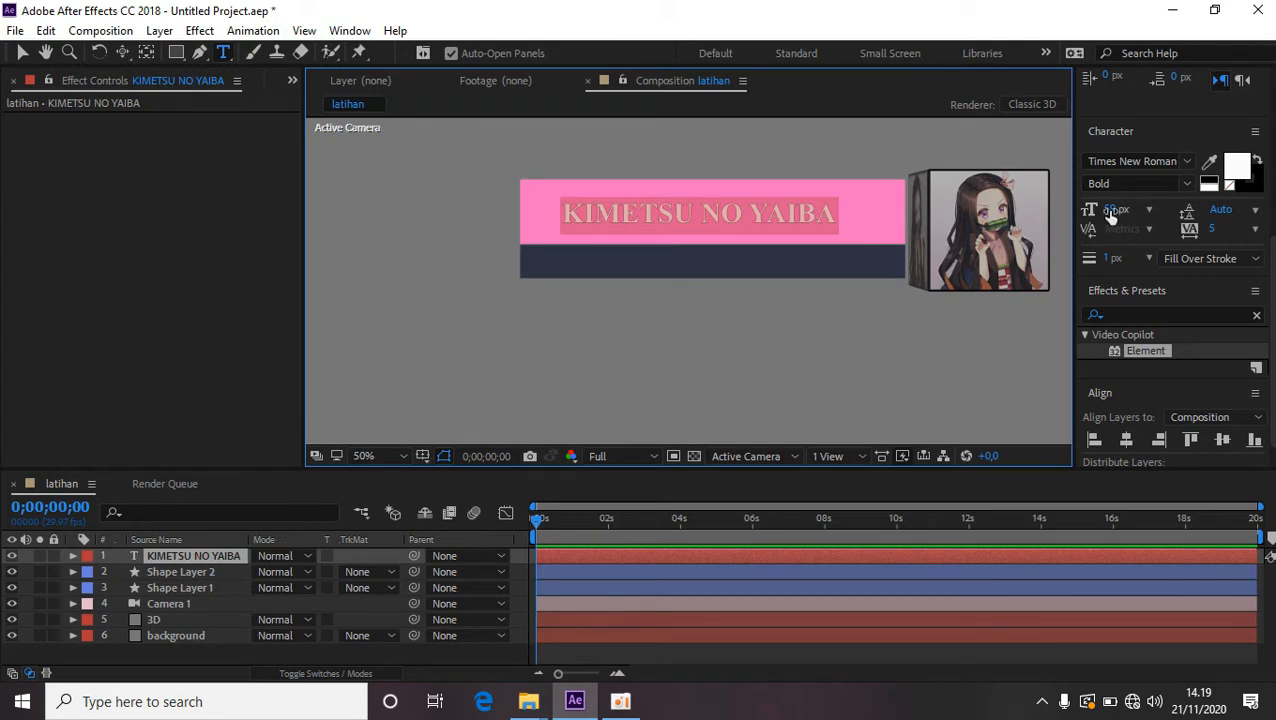
left_click_drag(1107, 209, 1125, 209)
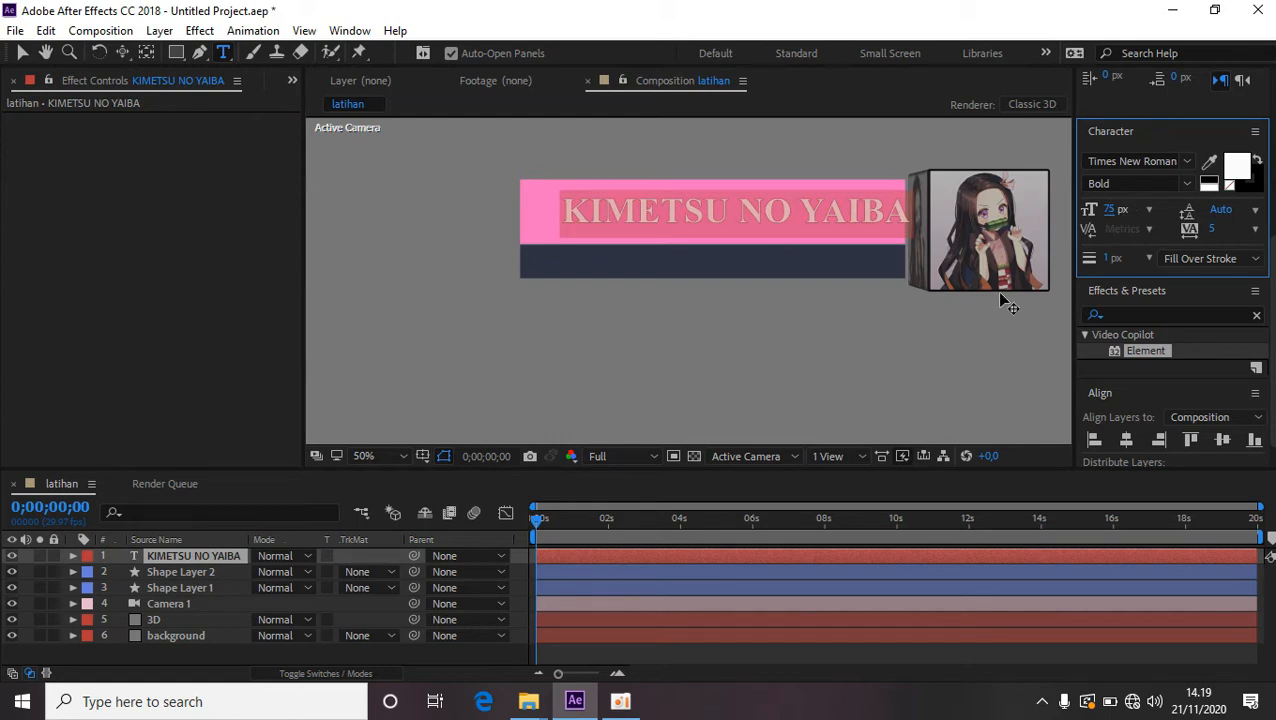
left_click(22, 55)
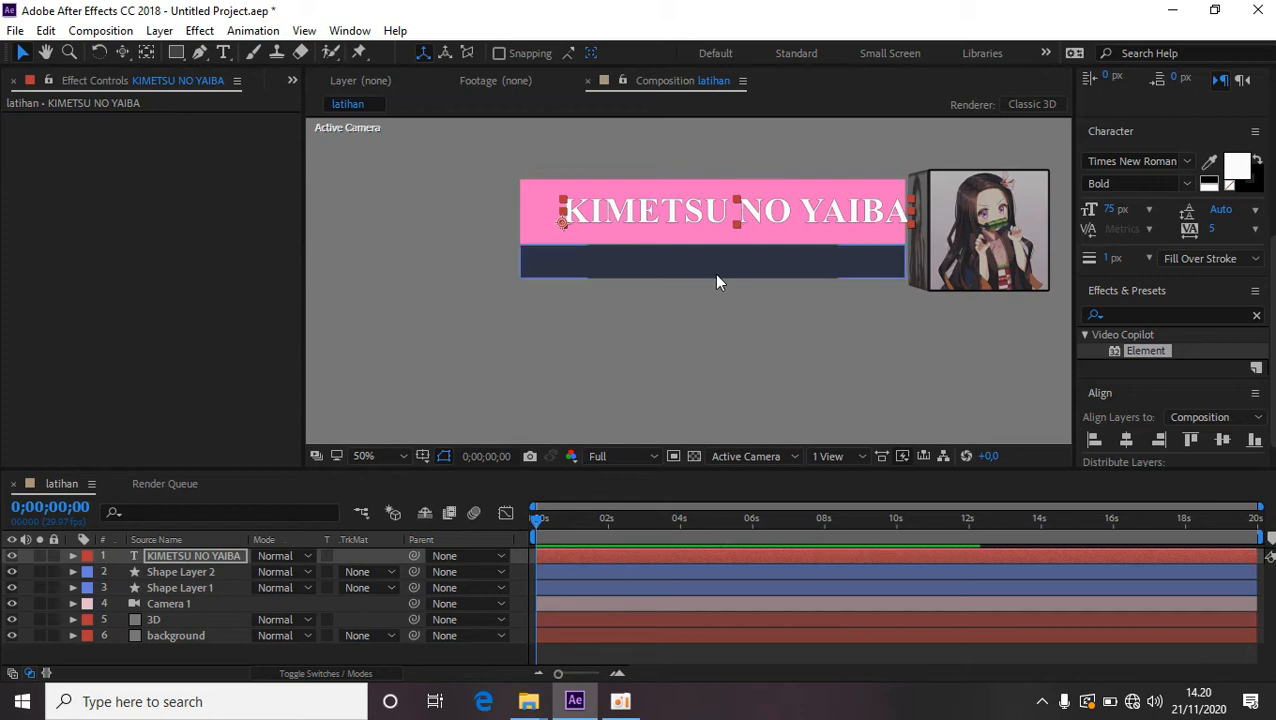
Shift the title text left to center it in the pink rectangle and stretch it slightly taller.
key("shift+Left")
key("shift+Left")
key("shift+Left")
key("shift+Left")
key("shift+Left")
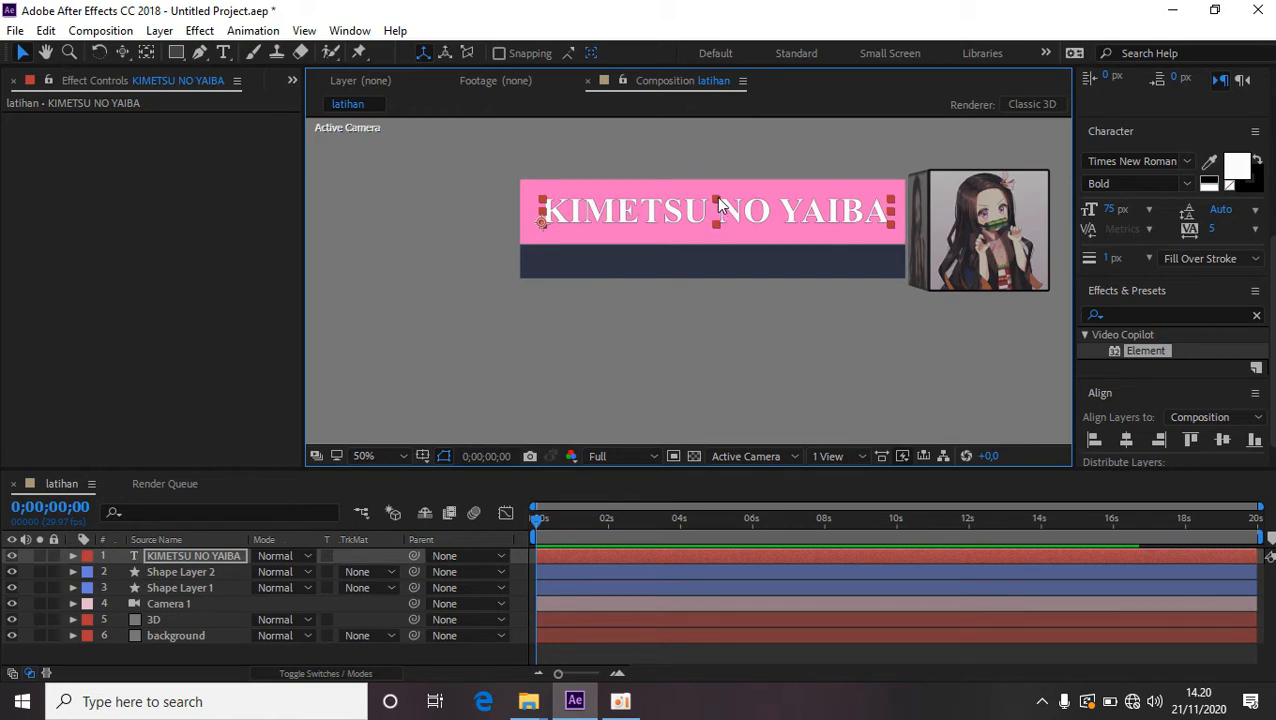
left_click_drag(716, 196, 724, 196)
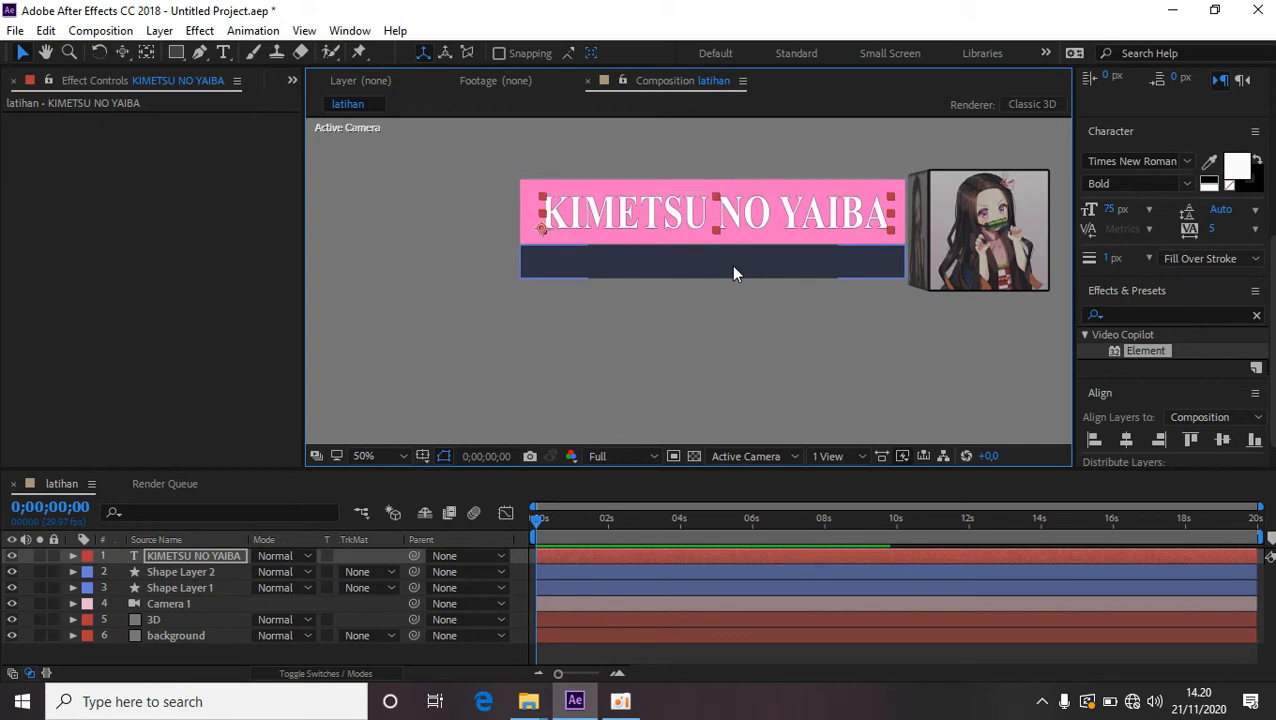
left_click(746, 309)
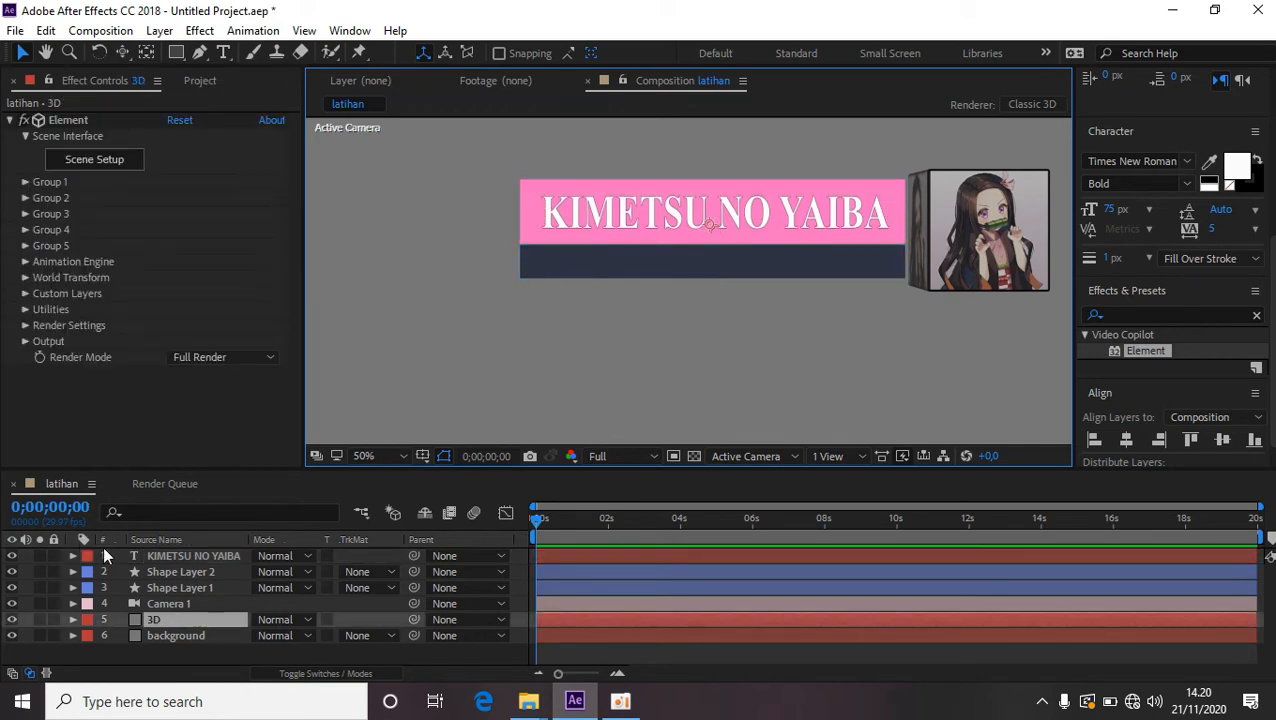
Create a new text layer reading "NEZUKO" above the KIMETSU NO YAIBA layer.
left_click(204, 554)
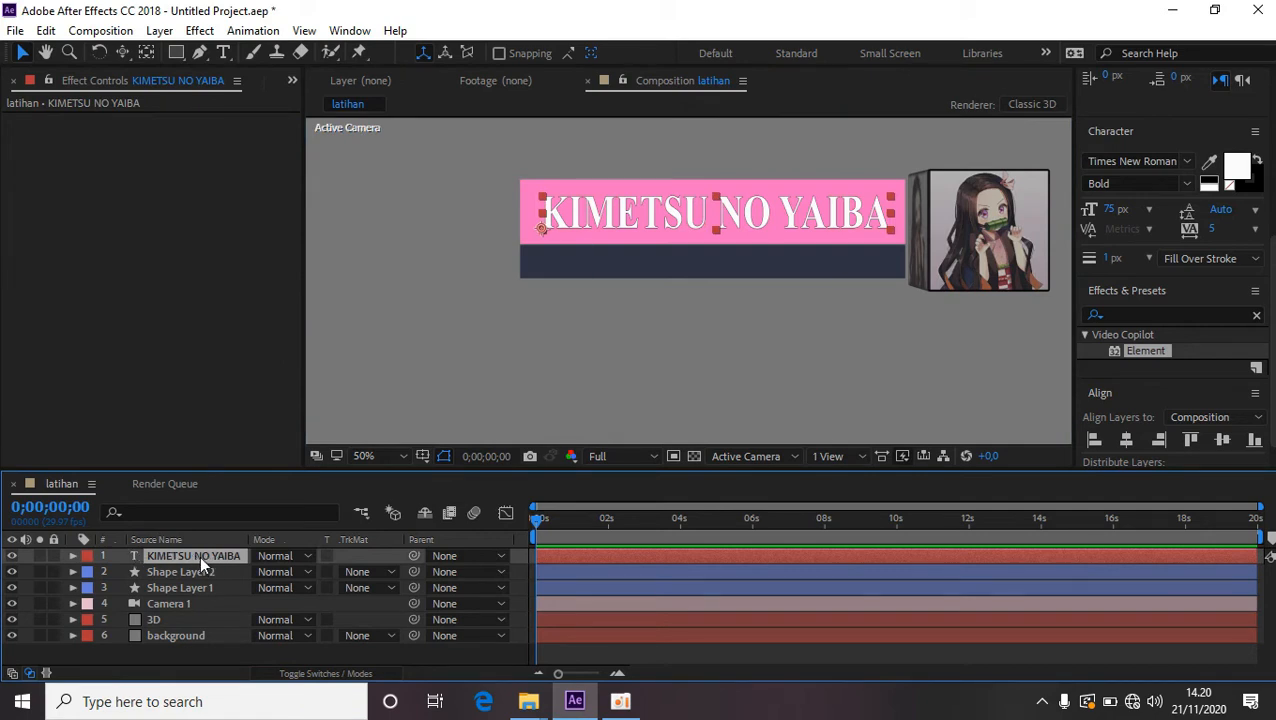
right_click(521, 550)
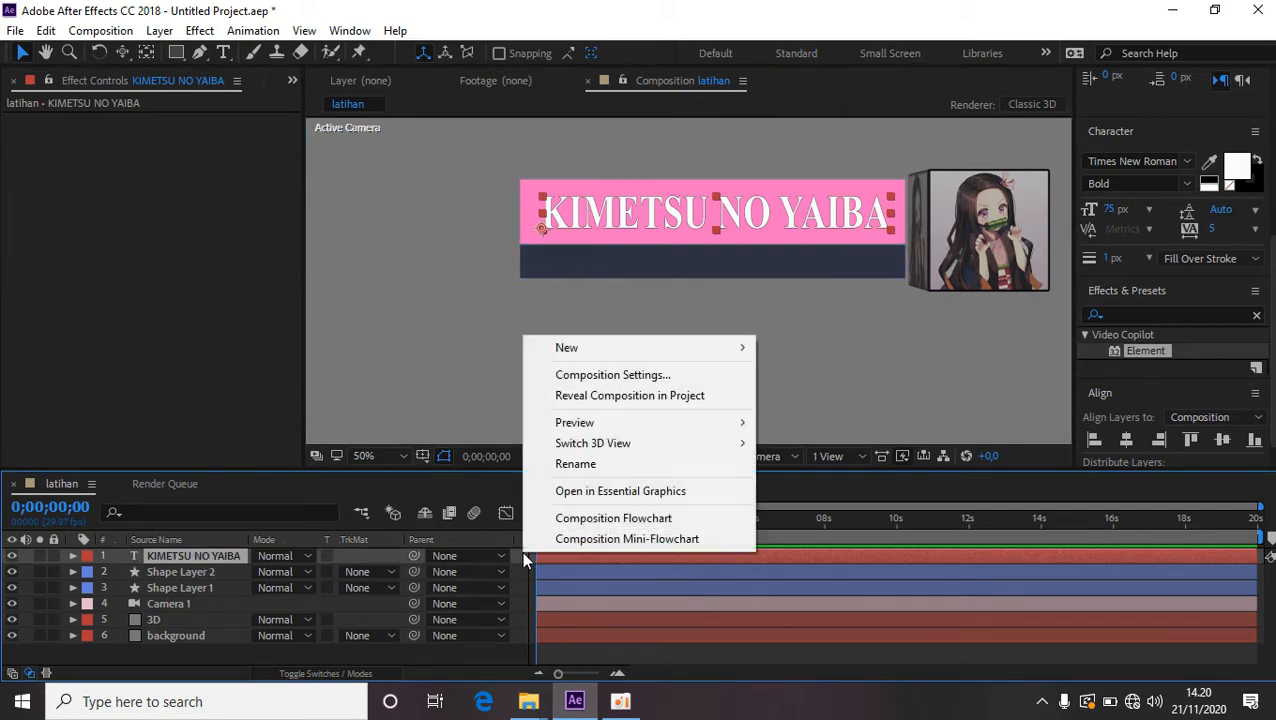
mouse_move(658, 358)
left_click(806, 379)
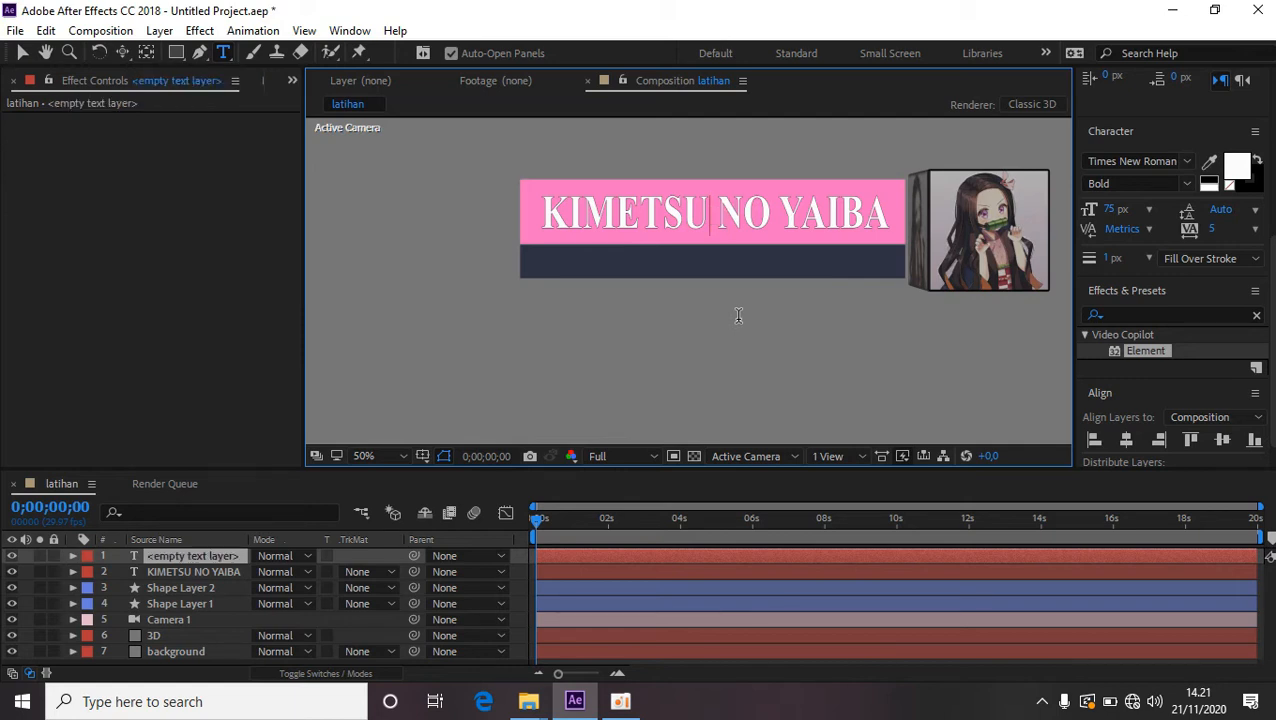
type("NE")
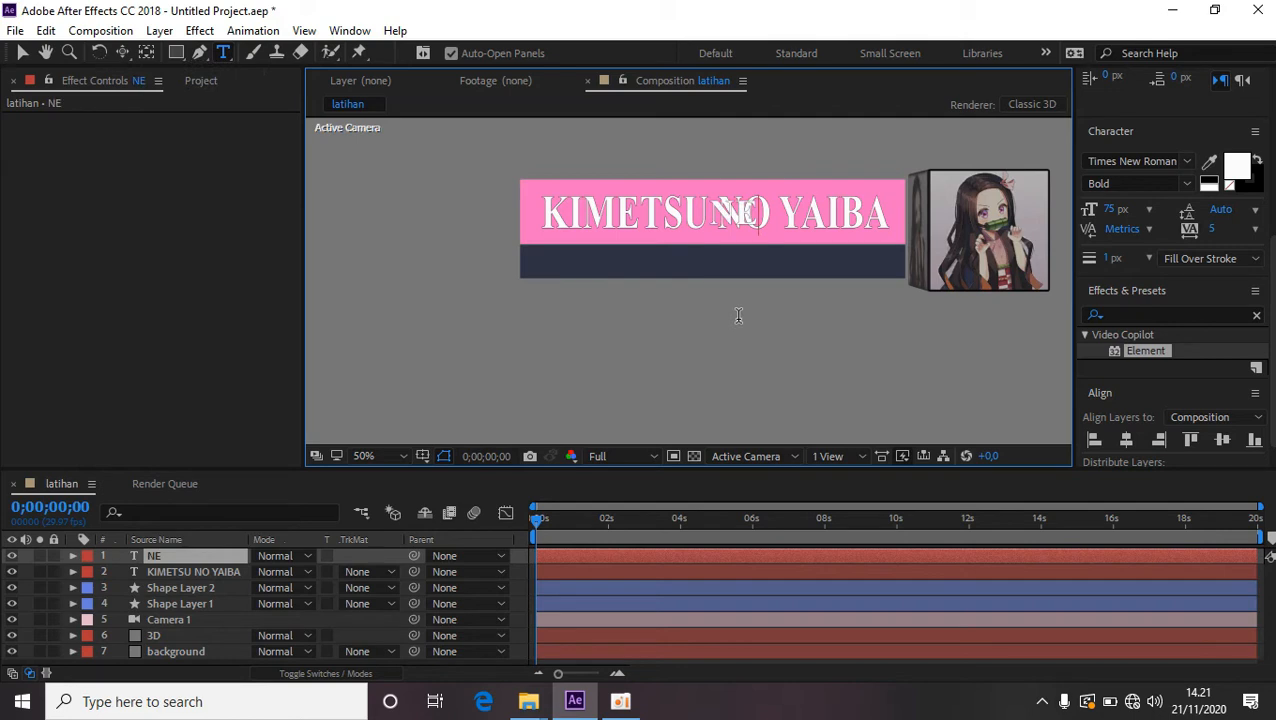
type("ZUKO")
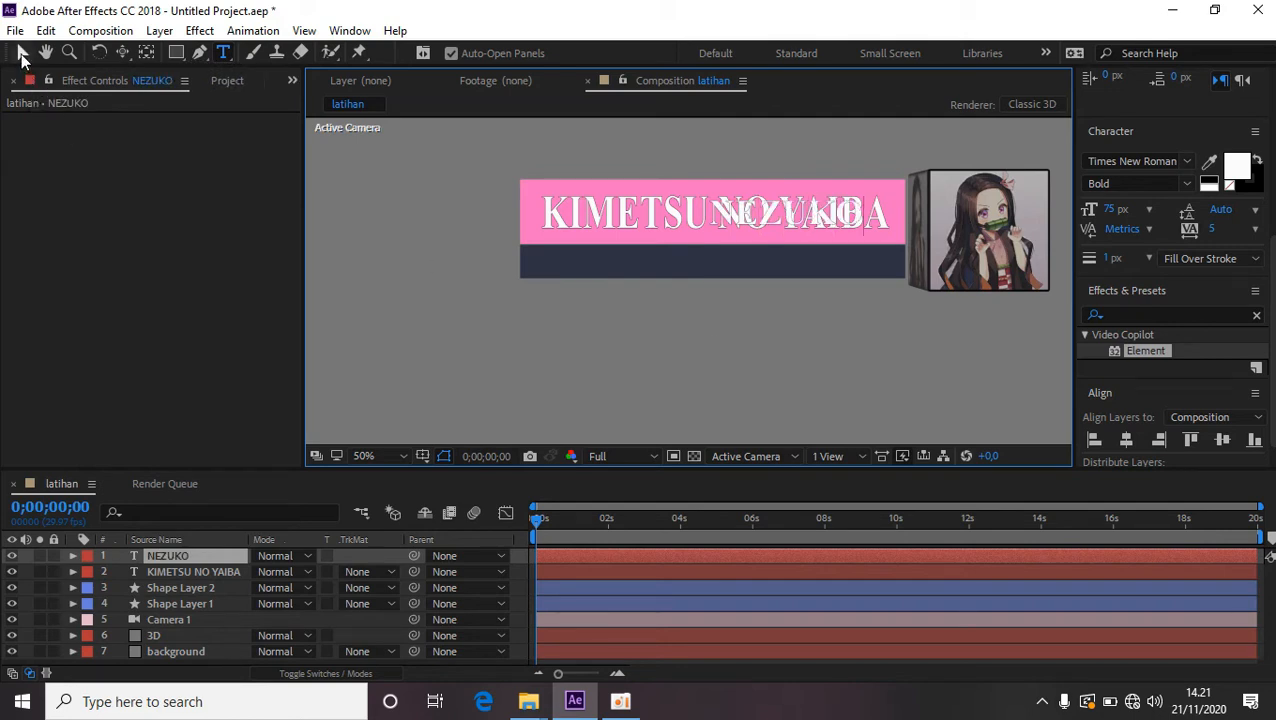
Move the NEZUKO text down onto the navy bar below the KIMETSU NO YAIBA title.
left_click(22, 56)
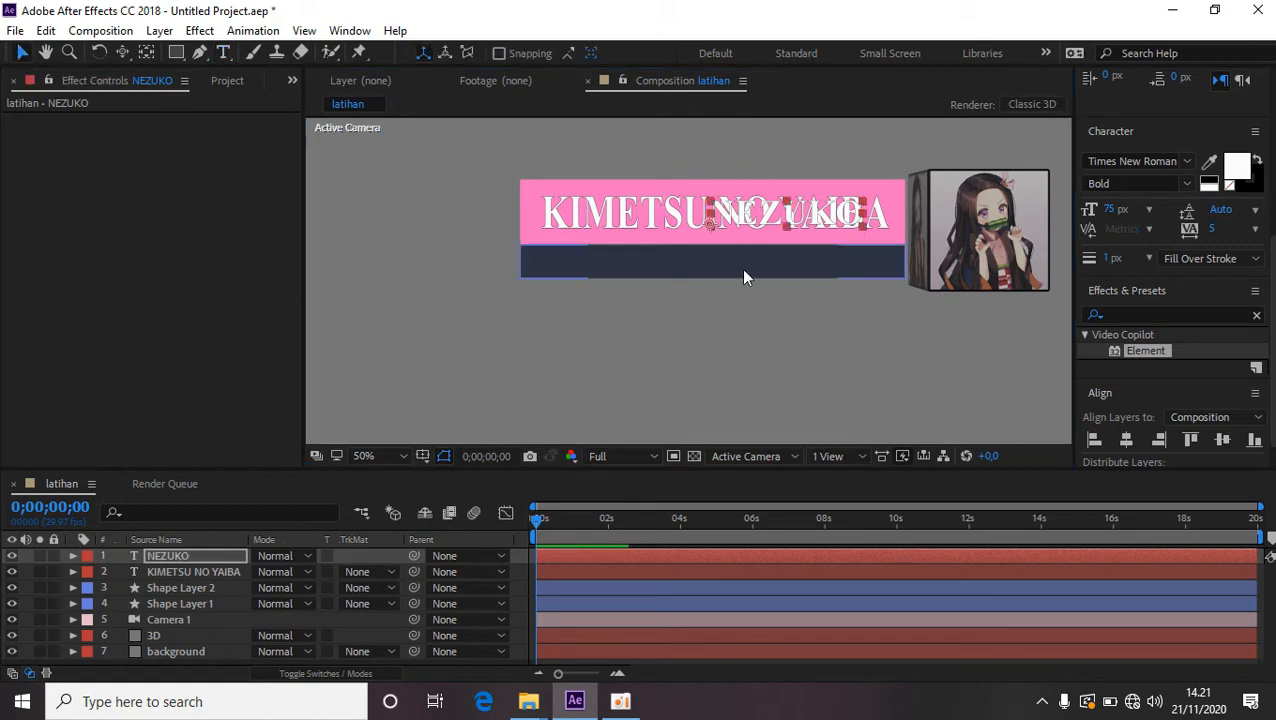
left_click_drag(778, 226, 724, 263)
key("Caps_Lock")
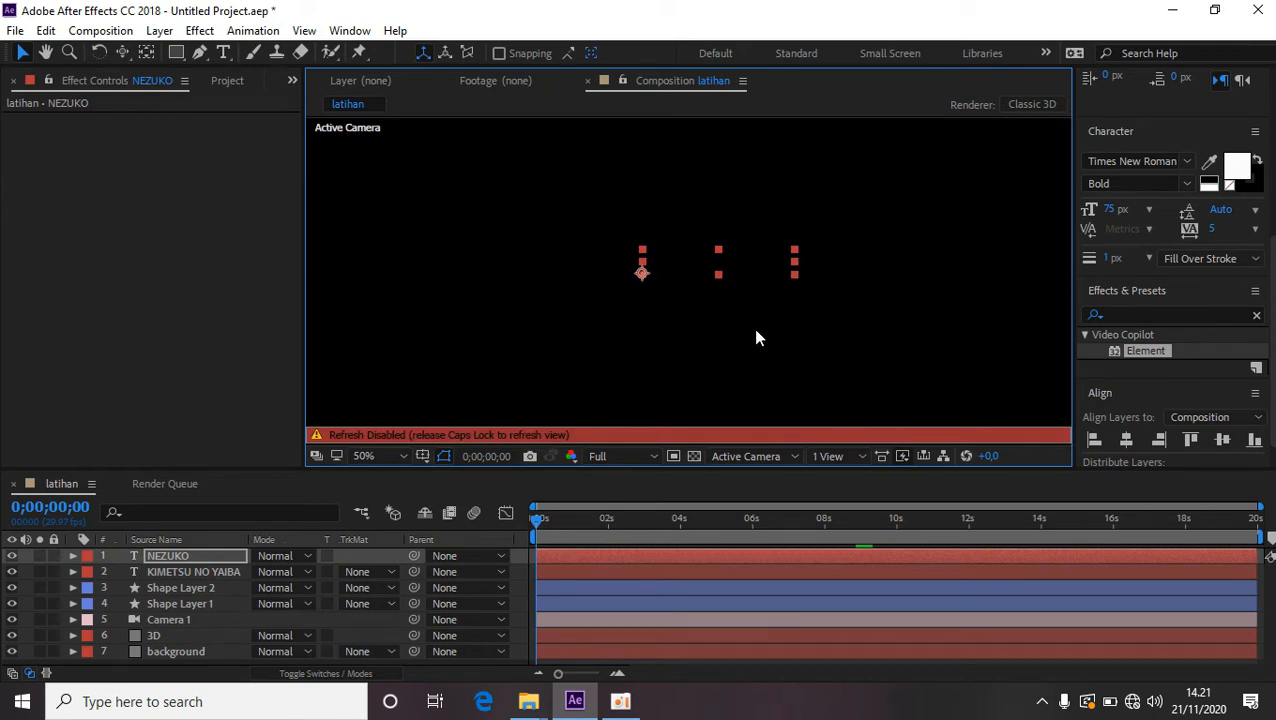
key("Caps_Lock")
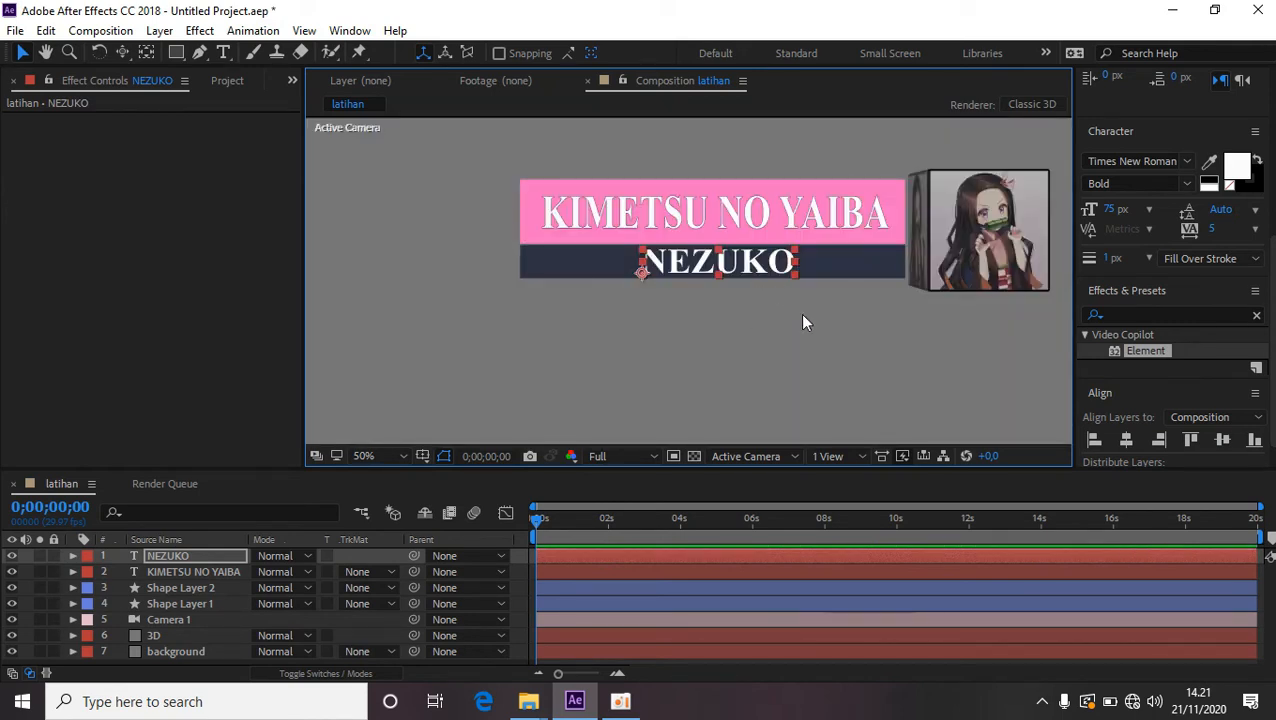
Set the font size of the NEZUKO text to 59 px.
double_click(724, 260)
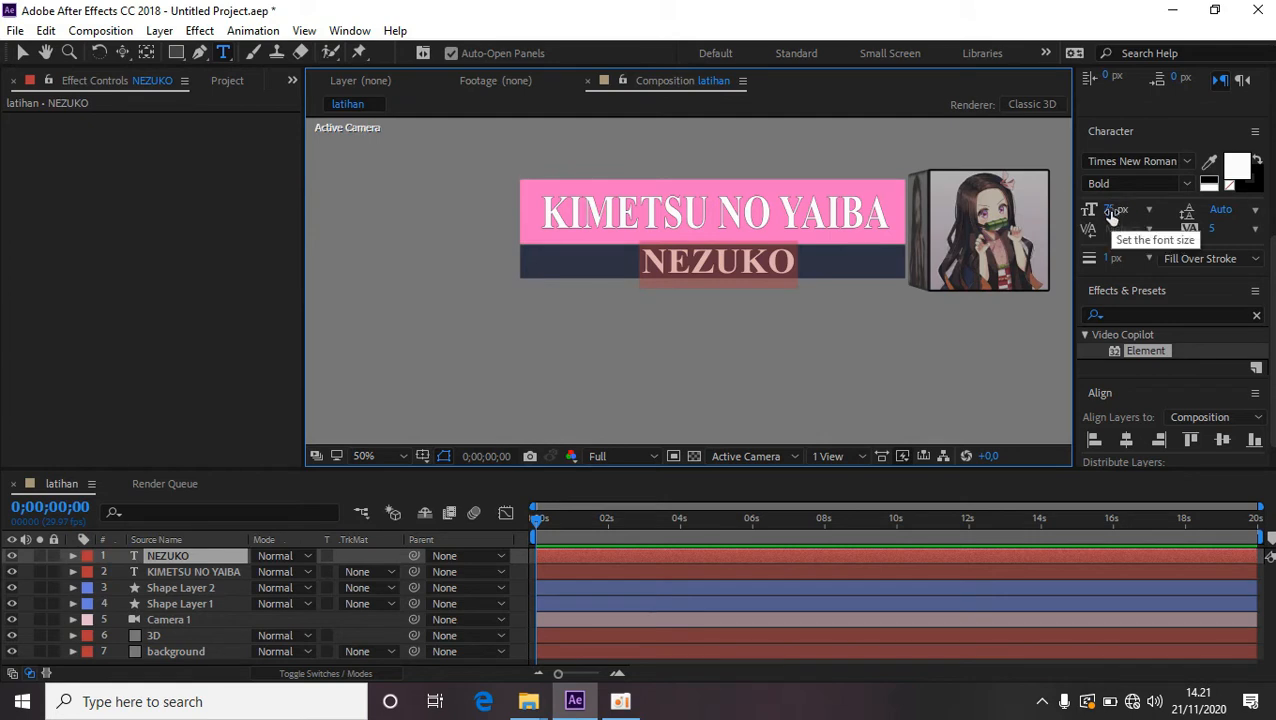
left_click_drag(1110, 209, 1094, 215)
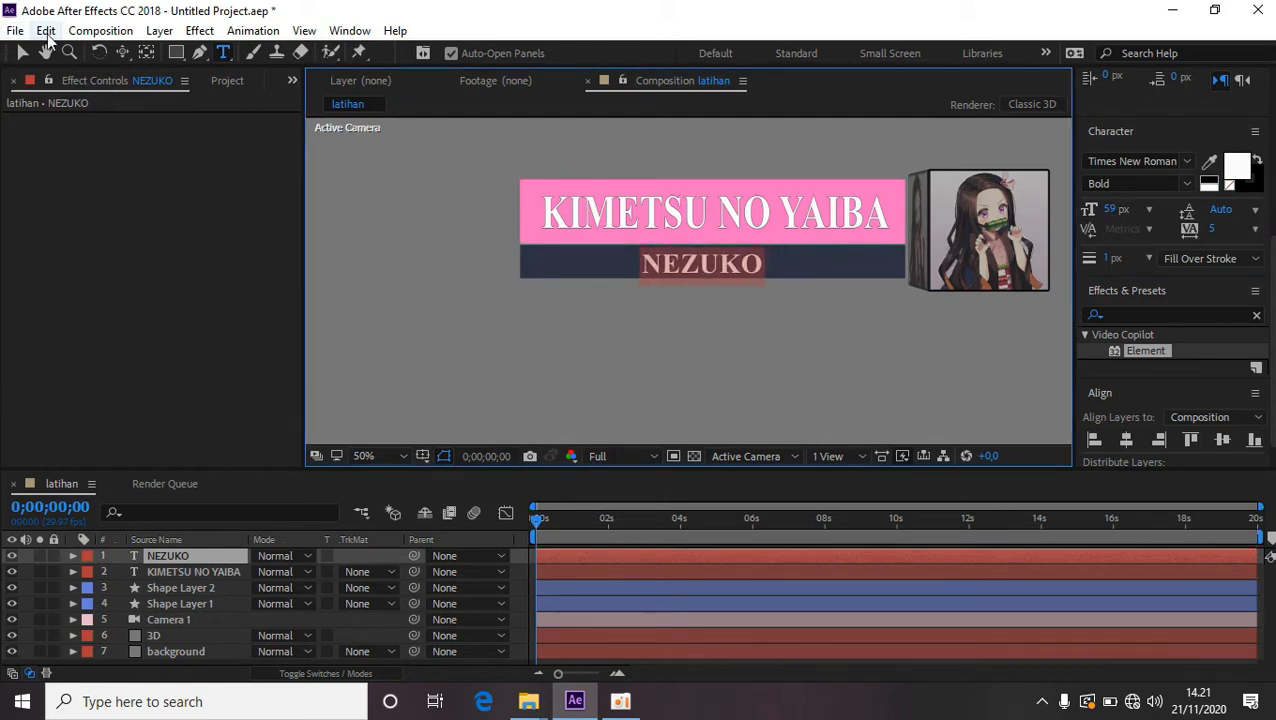
left_click(23, 53)
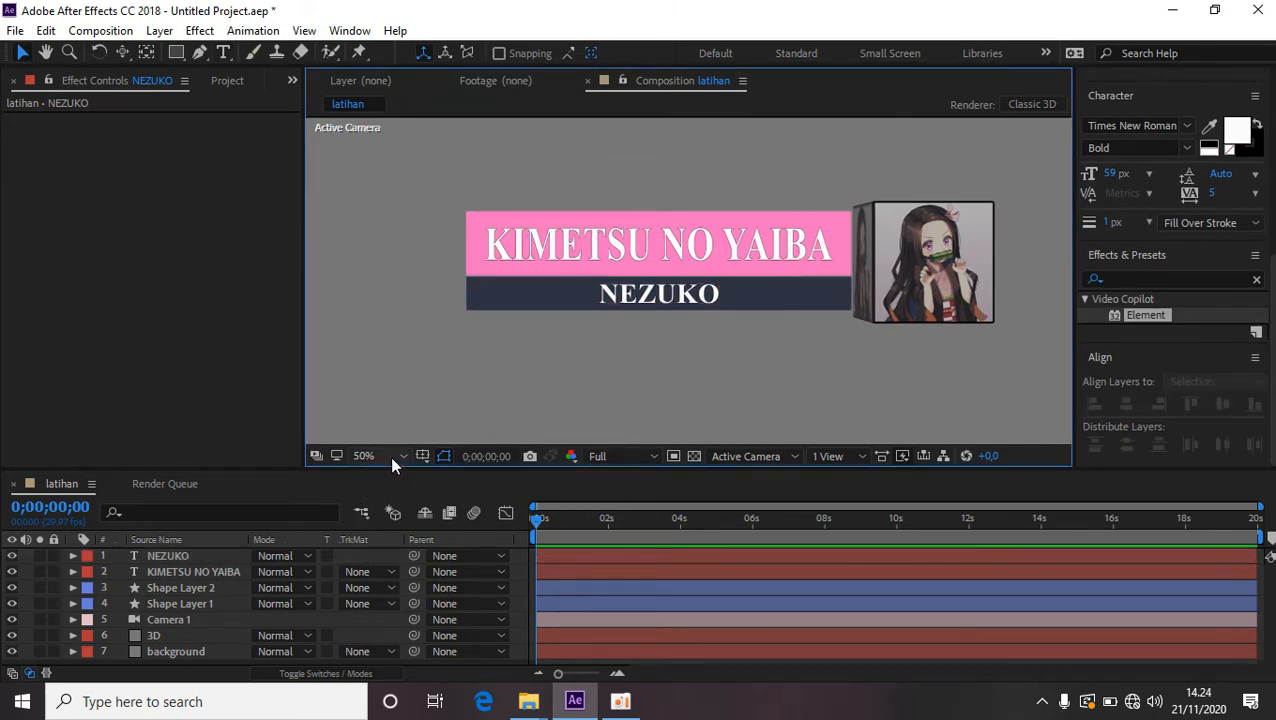
Fit the whole composition in the viewer and move the 3D layer to the top of the layer stack.
left_click(399, 457)
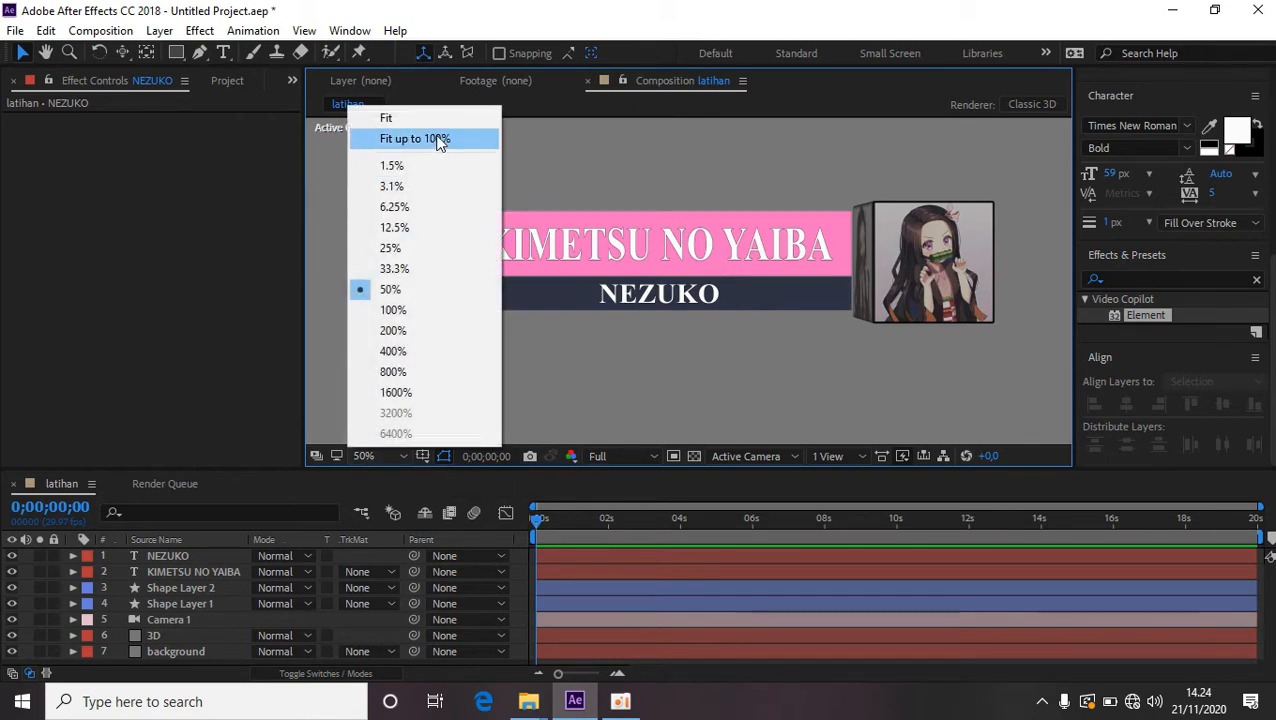
left_click(440, 140)
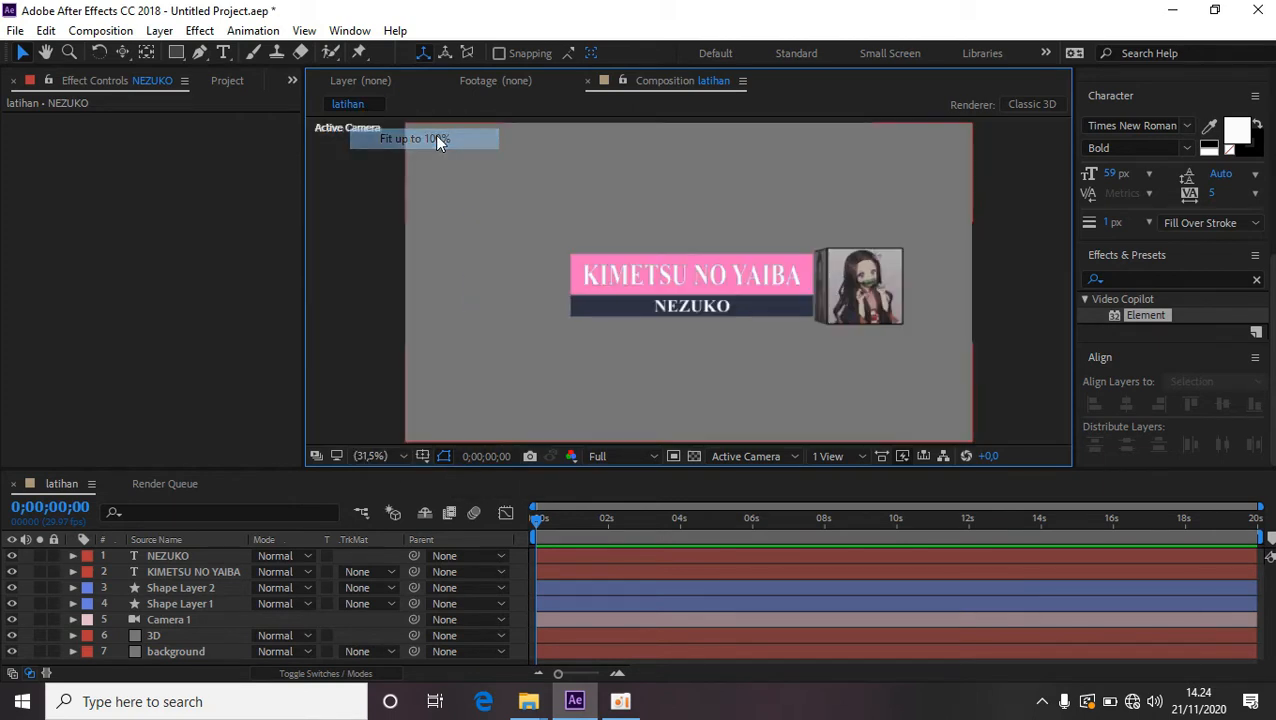
left_click(388, 508)
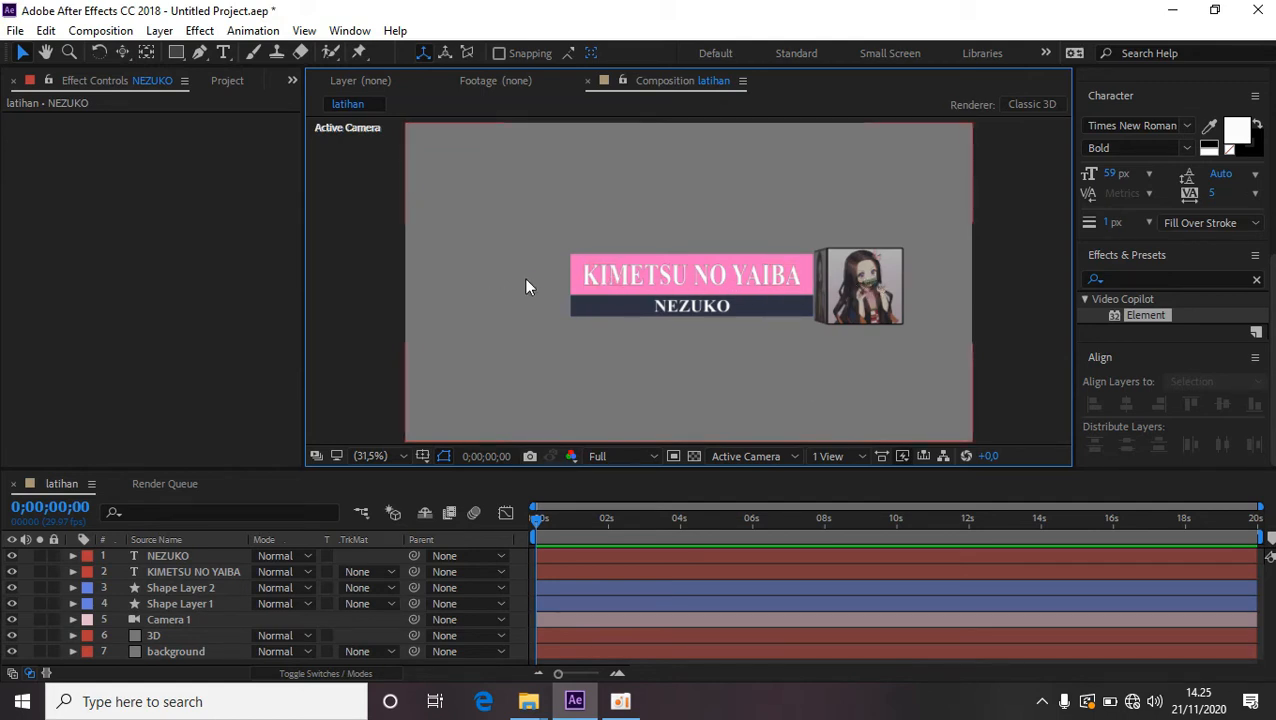
left_click(189, 633)
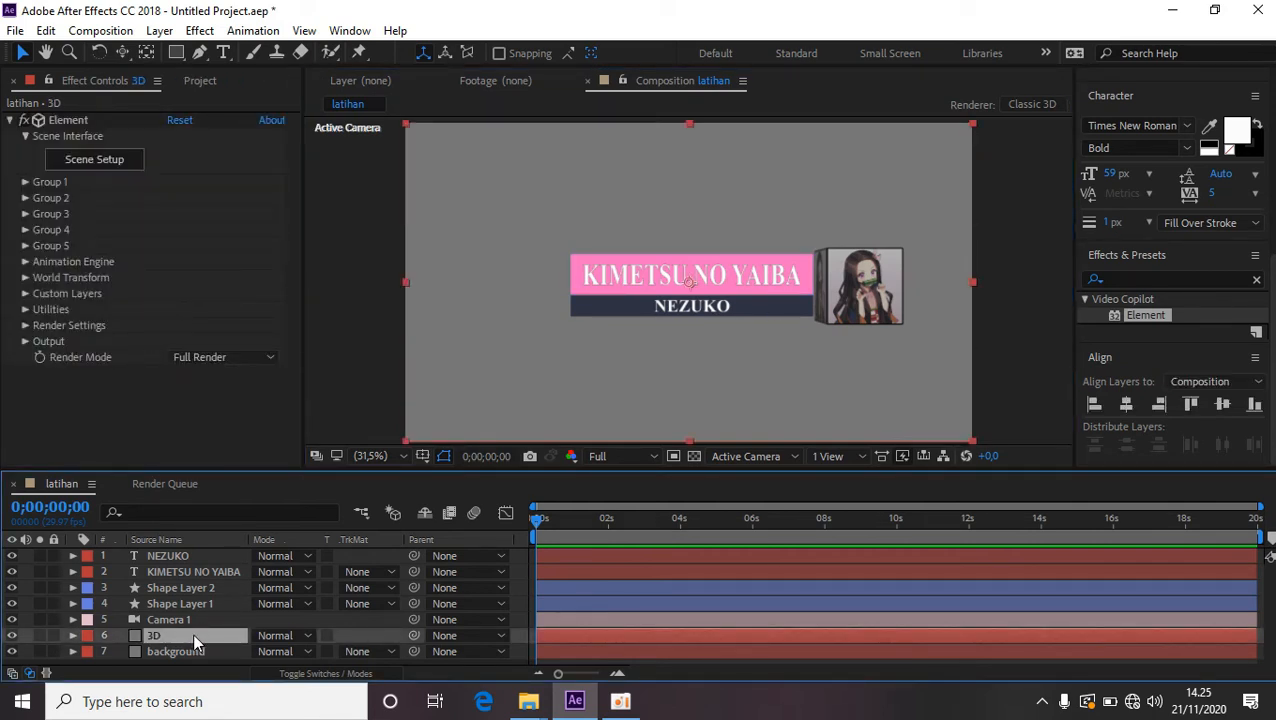
left_click_drag(192, 632, 192, 561)
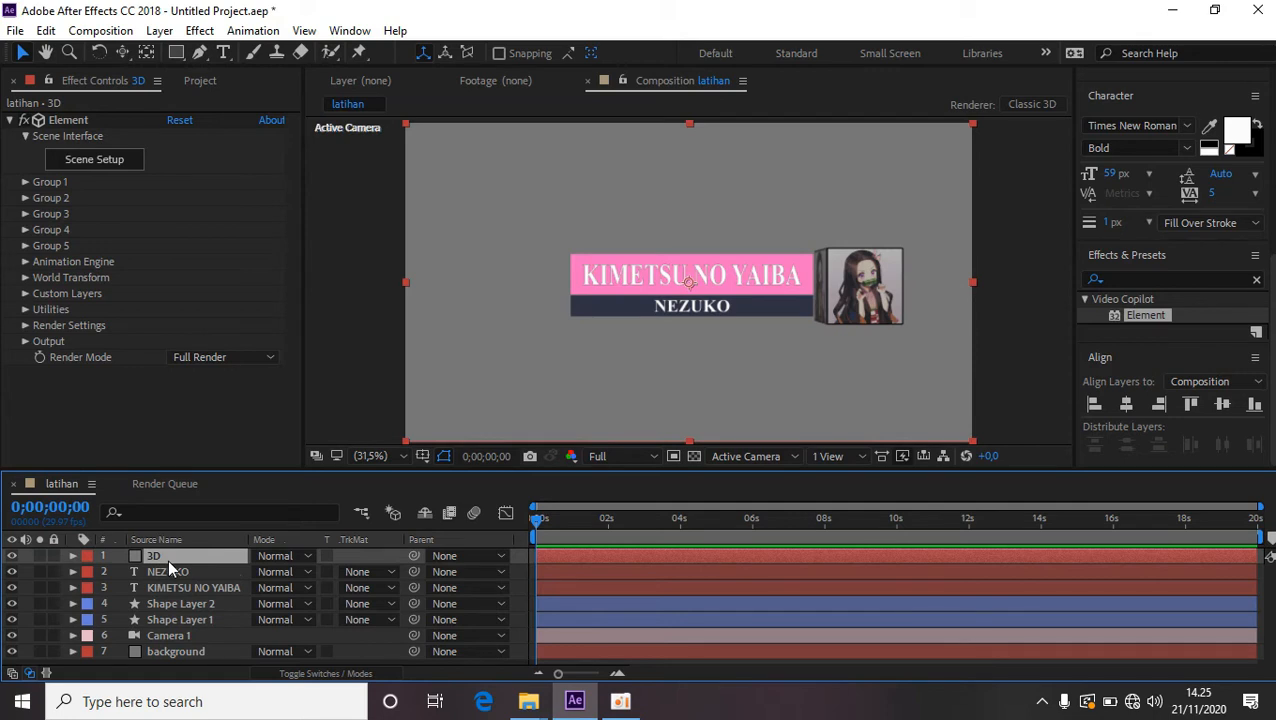
Turn on keyframing for Position XY and Particle Size in Element's Group 1 at 0;00;00;00.
left_click(25, 183)
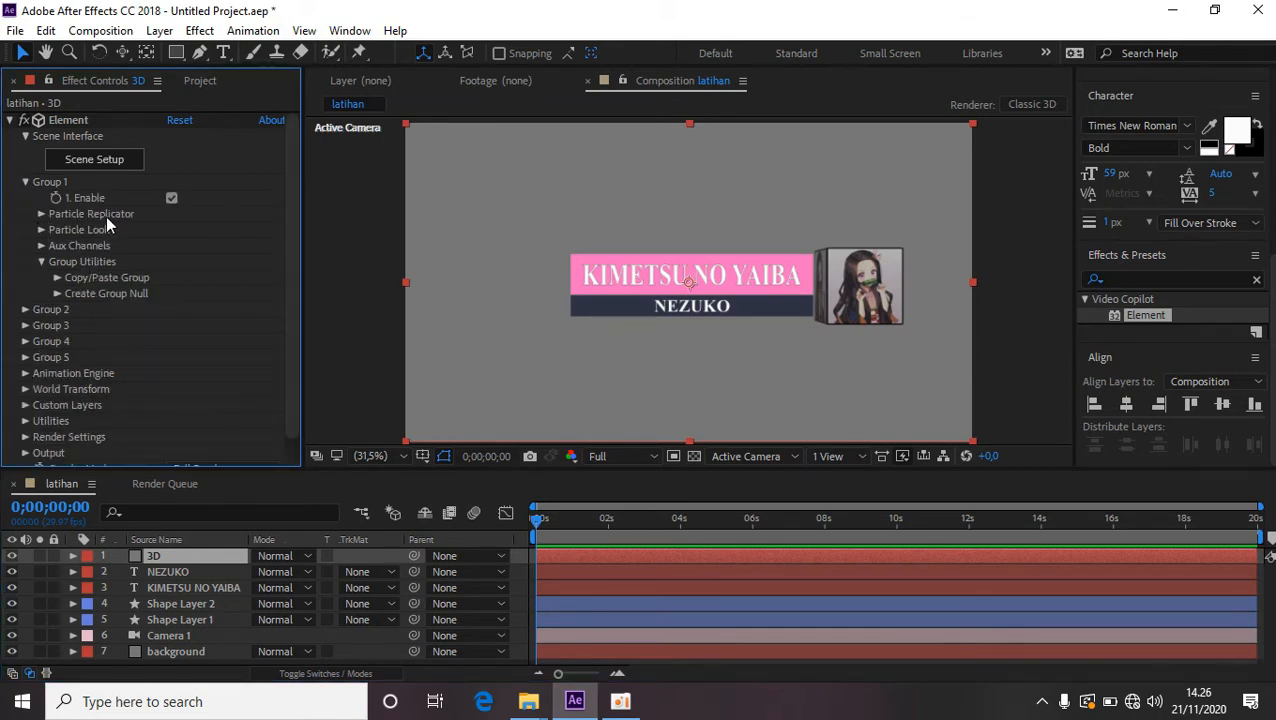
left_click(41, 214)
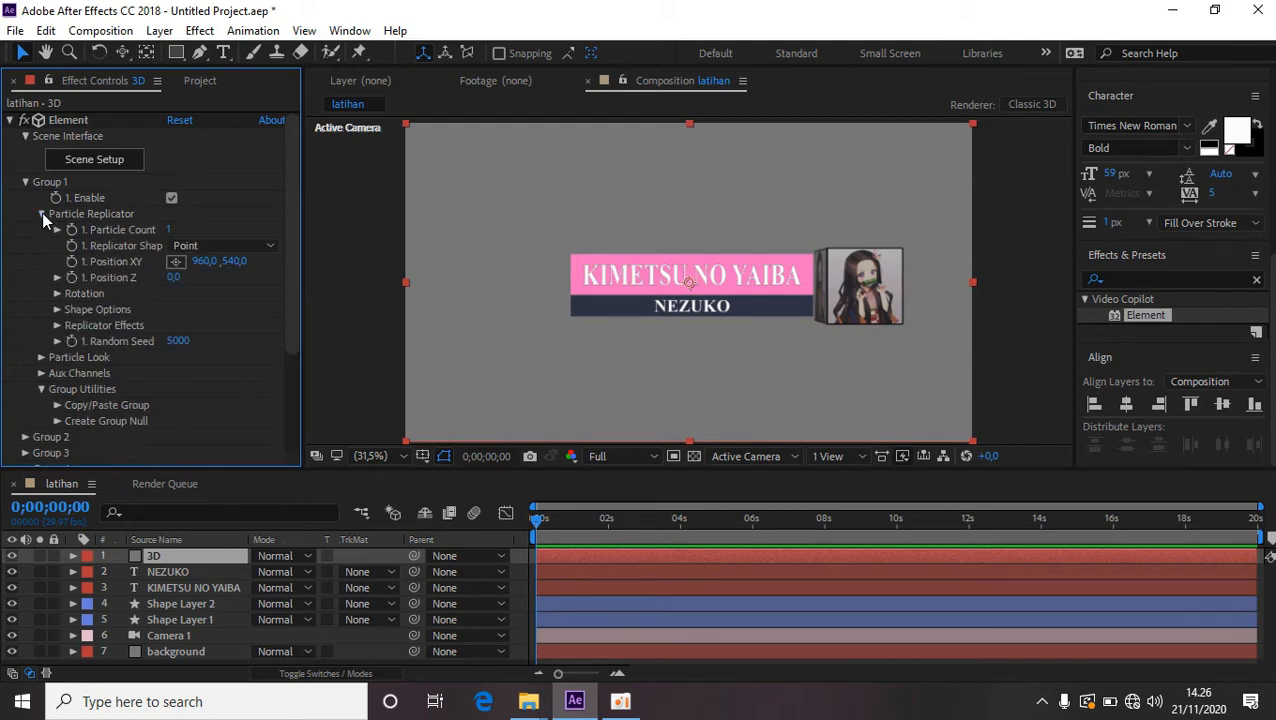
left_click(70, 262)
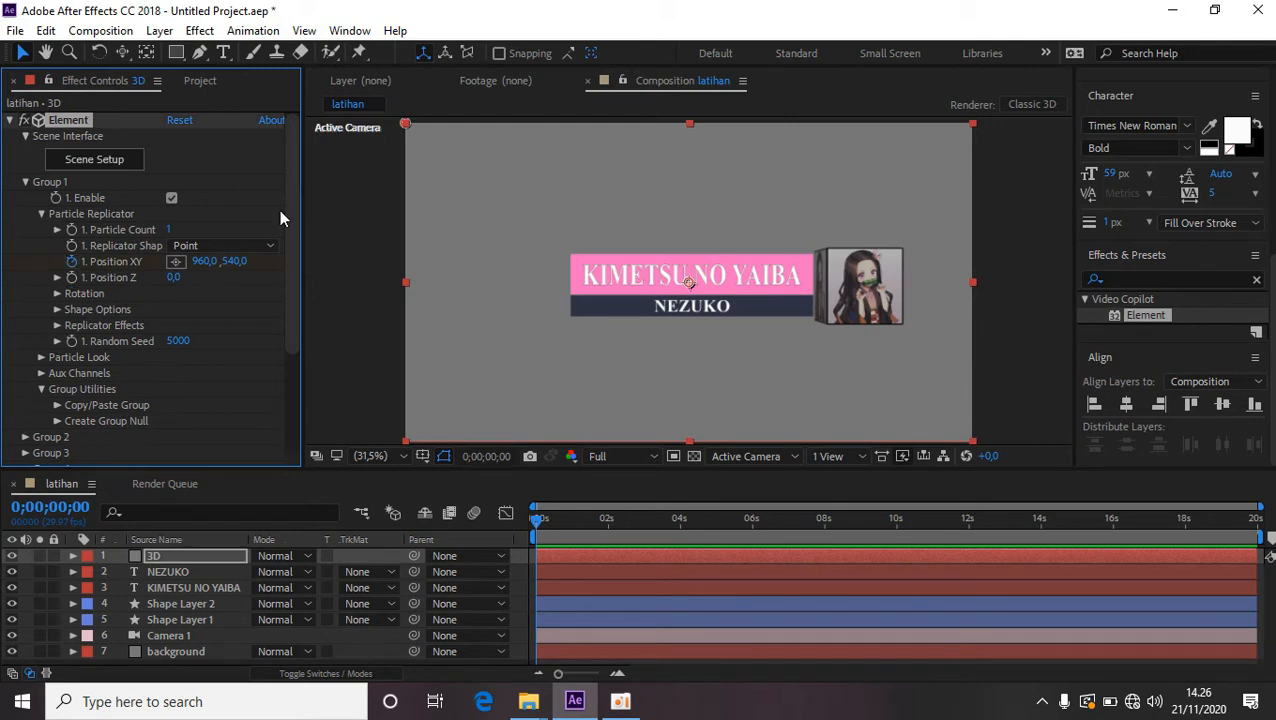
left_click(41, 357)
scroll(40, 358, "down", 1)
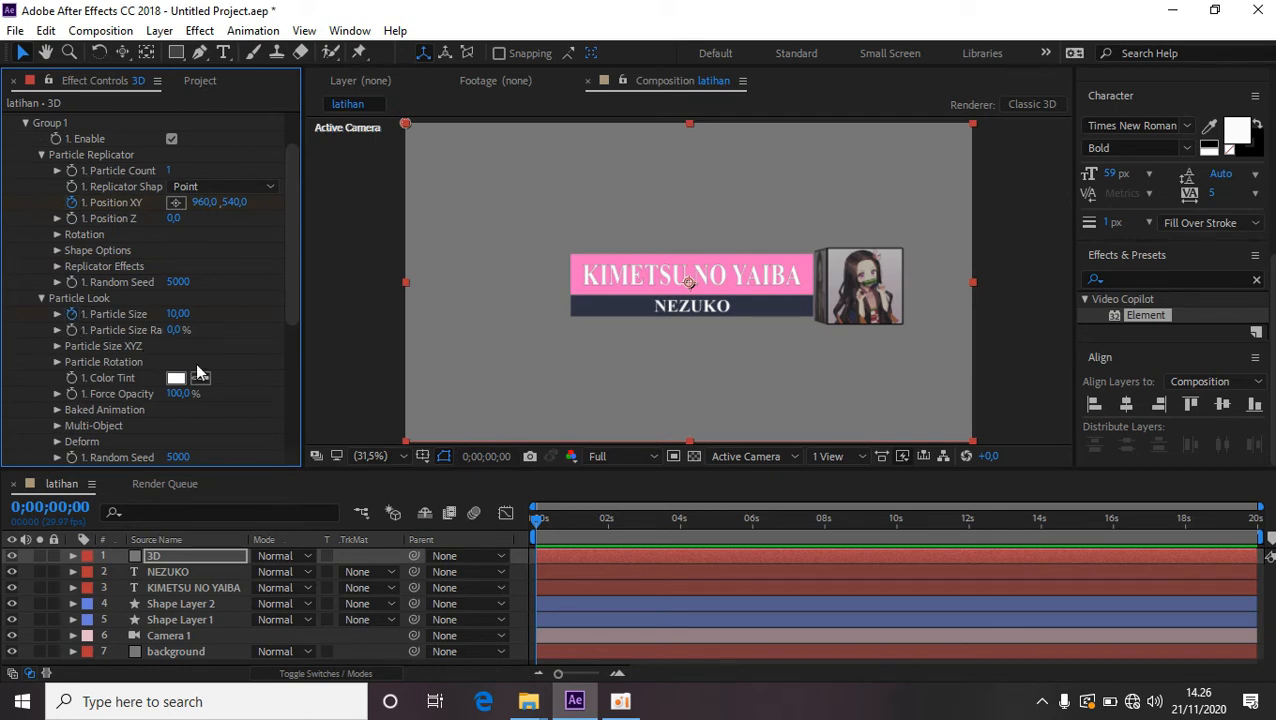
Reveal the 3D layer's keyframed properties and set the starting Particle Size to 0,00.
left_click(199, 556)
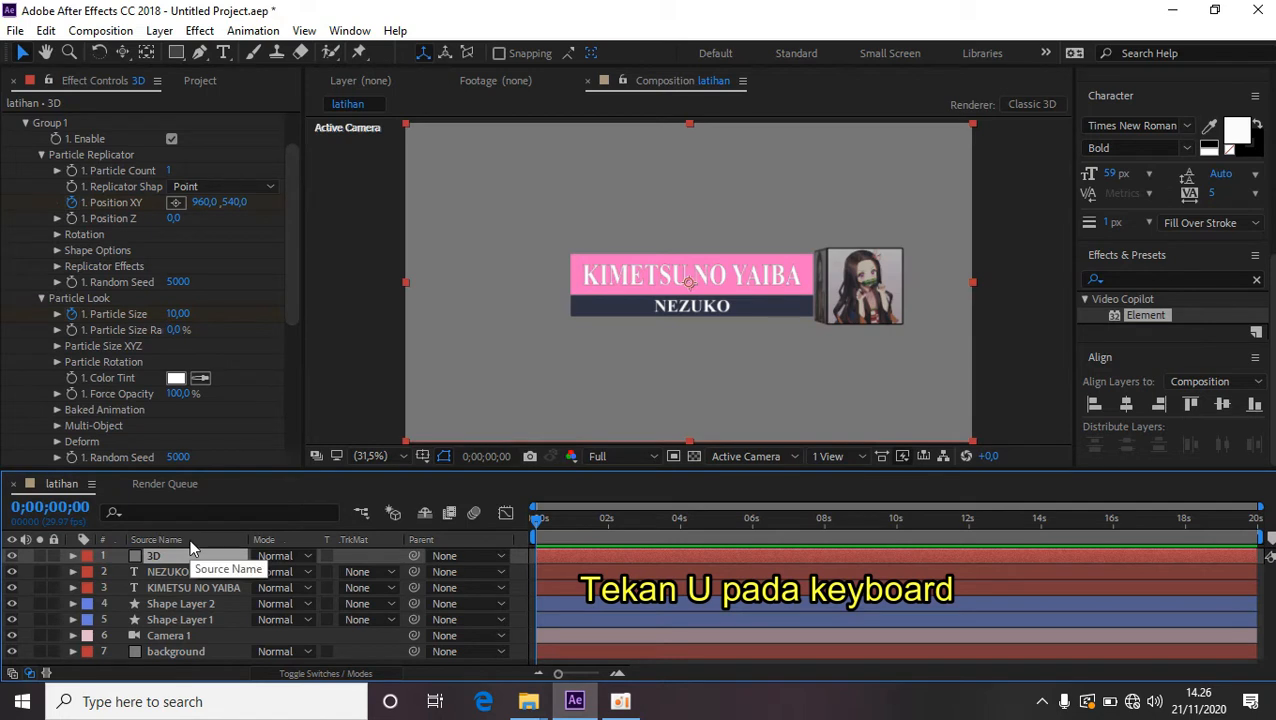
key("u")
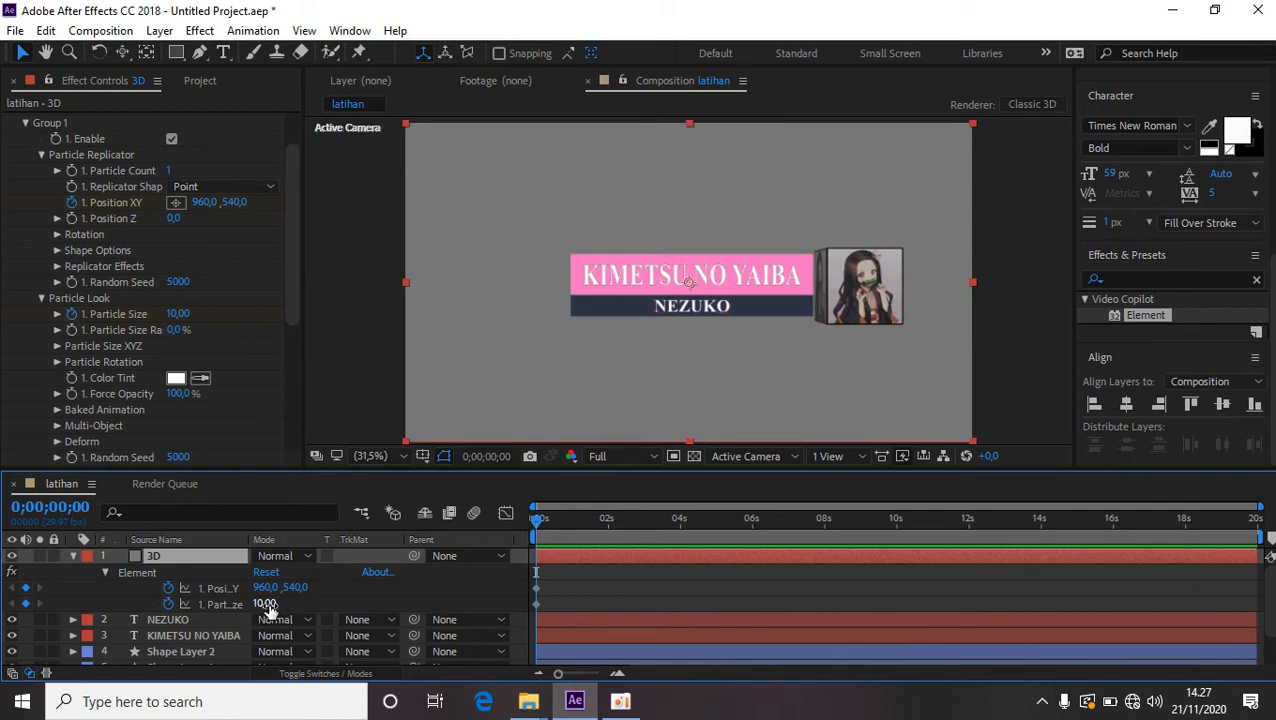
left_click_drag(268, 607, 171, 604)
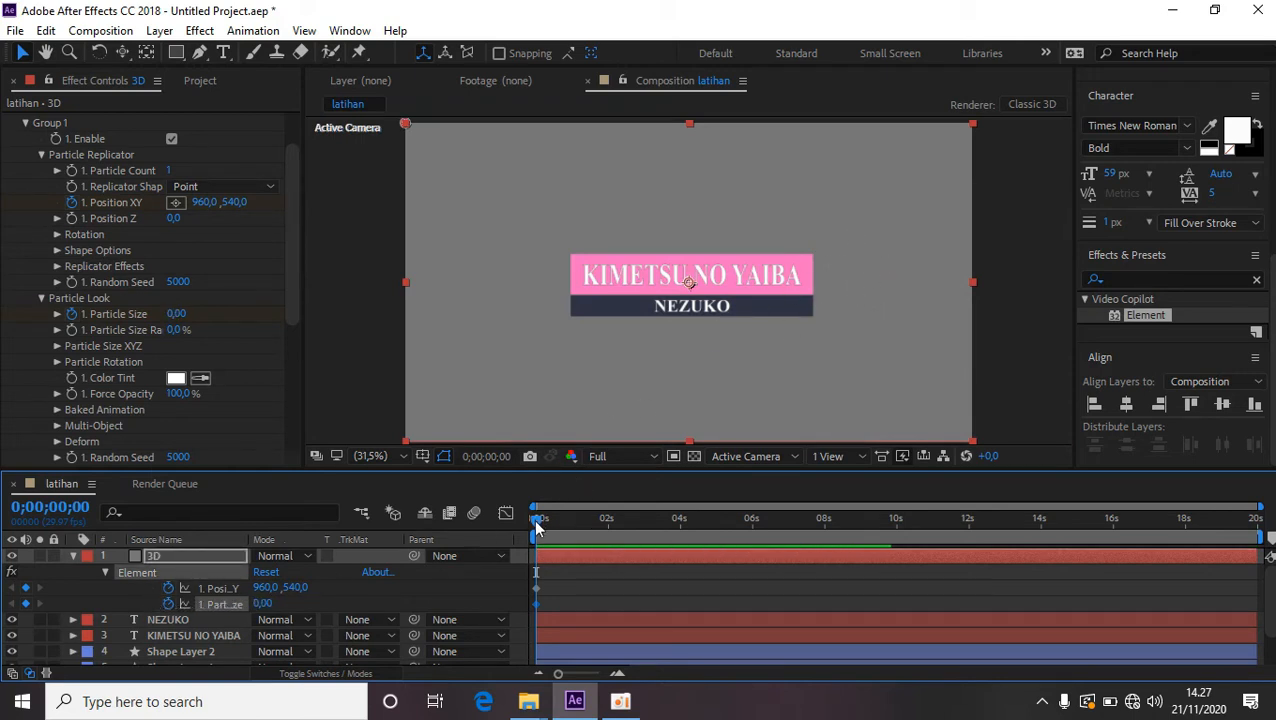
Keyframe the Particle Size at 9,90 at 0;00;01;18 and play back the box's growth.
left_click_drag(538, 528, 595, 527)
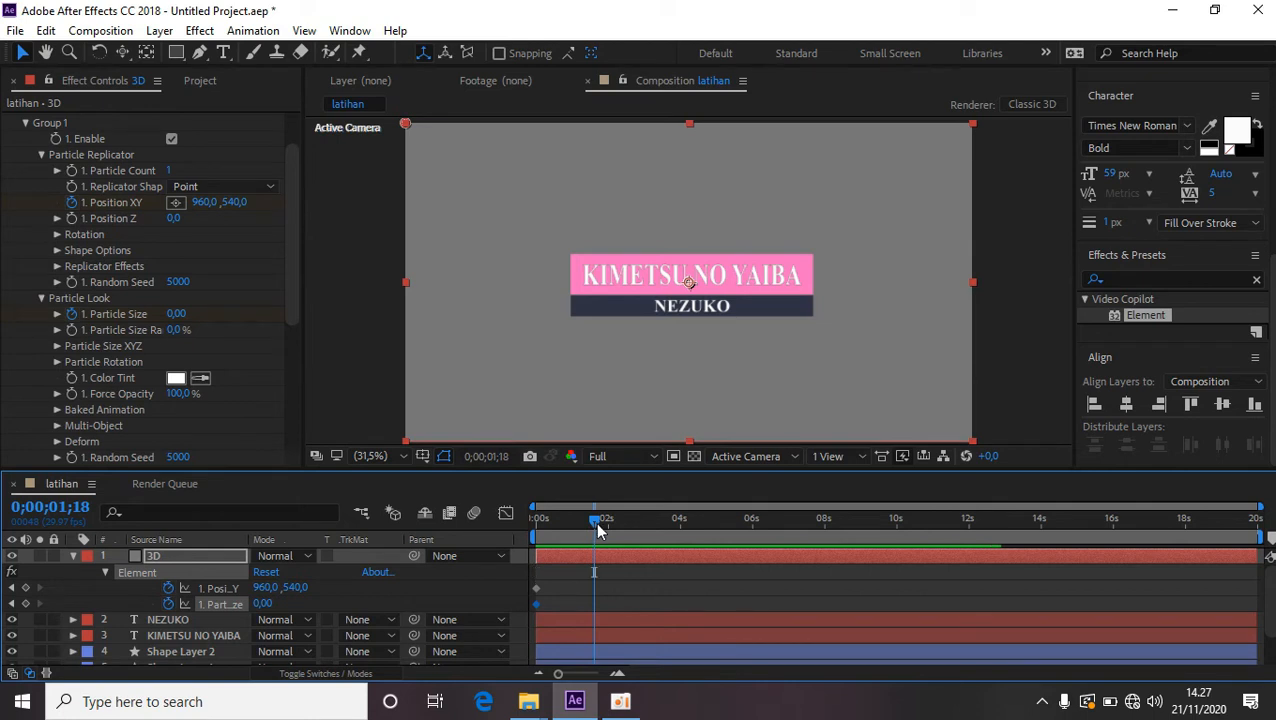
left_click_drag(263, 604, 357, 605)
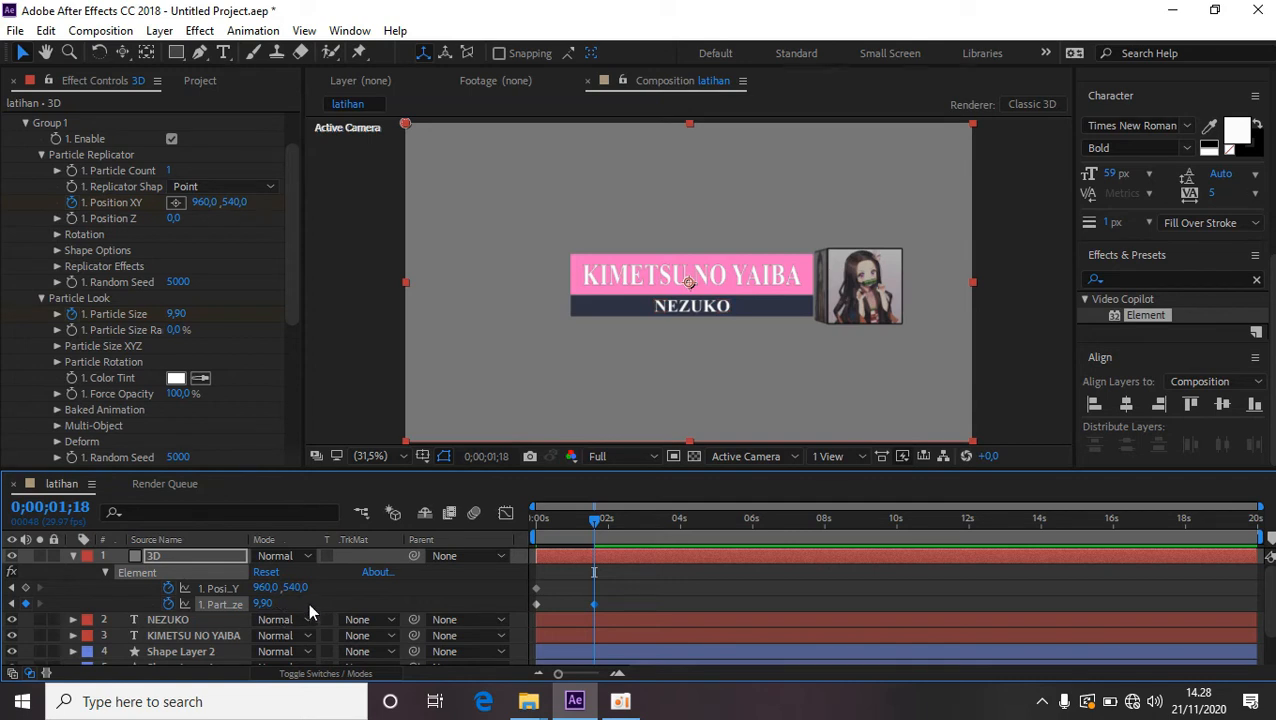
mouse_move(595, 527)
left_mouse_down()
mouse_move(524, 533)
mouse_move(593, 527)
left_mouse_up()
key("space")
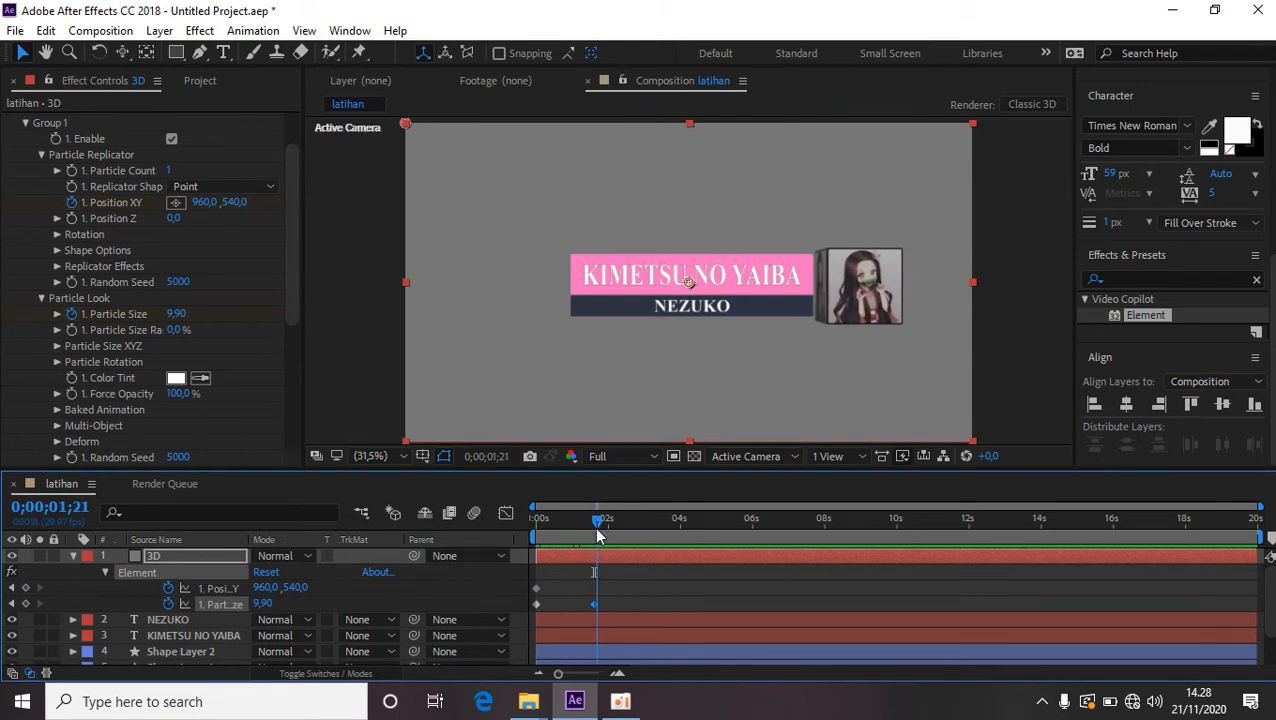
Move the starting Position XY keyframe of the 3D layer to 0;00;01;18.
scroll(643, 360, "up", 2)
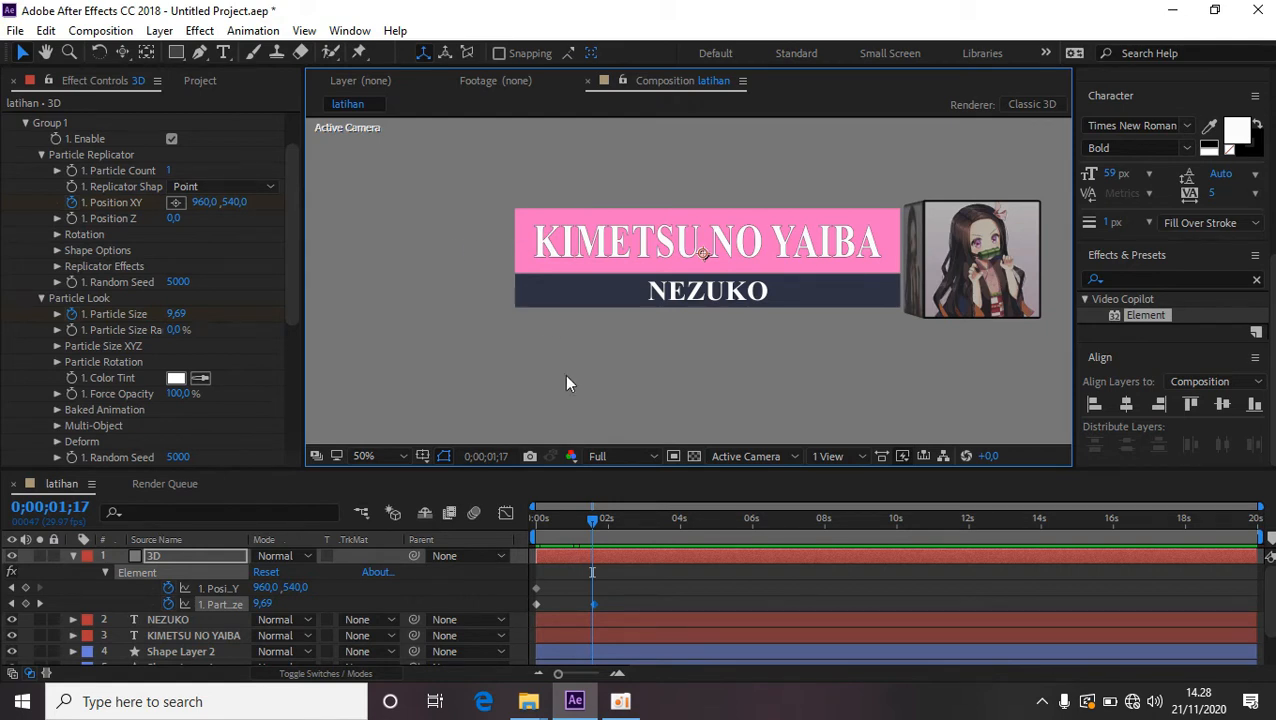
mouse_move(589, 517)
left_mouse_down()
mouse_move(594, 527)
mouse_move(580, 524)
mouse_move(594, 524)
left_mouse_up()
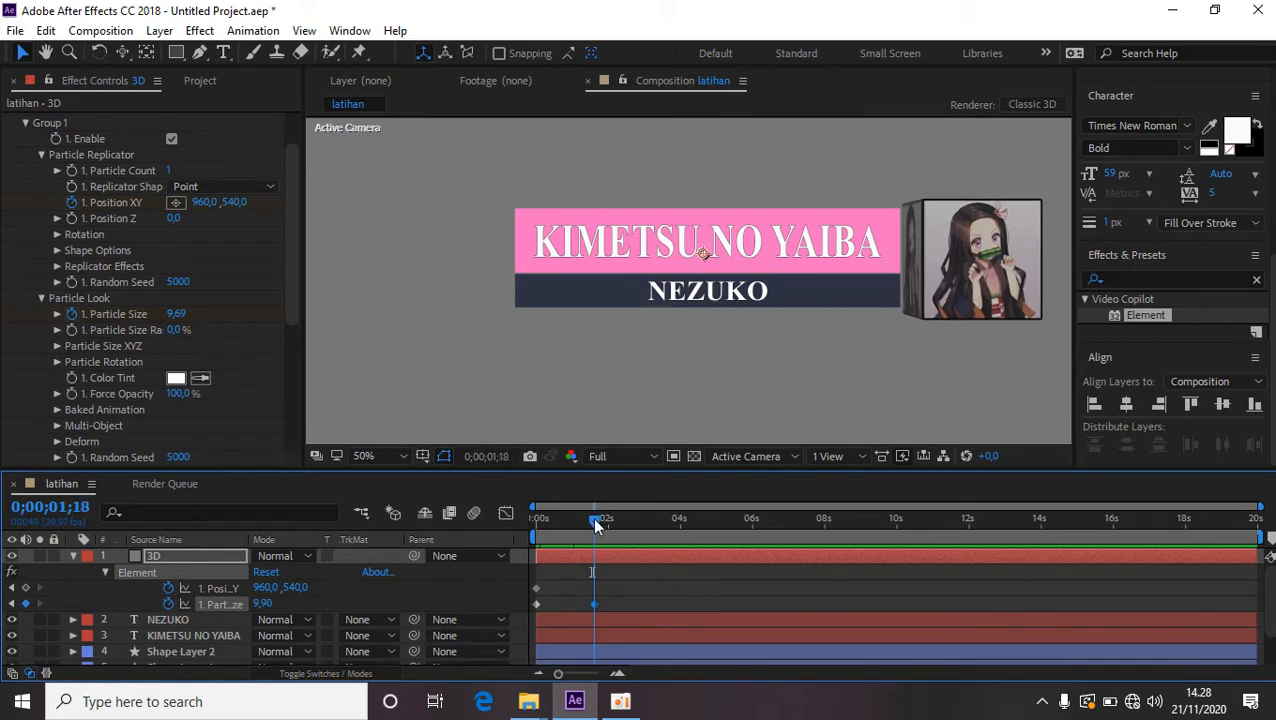
left_click(535, 586)
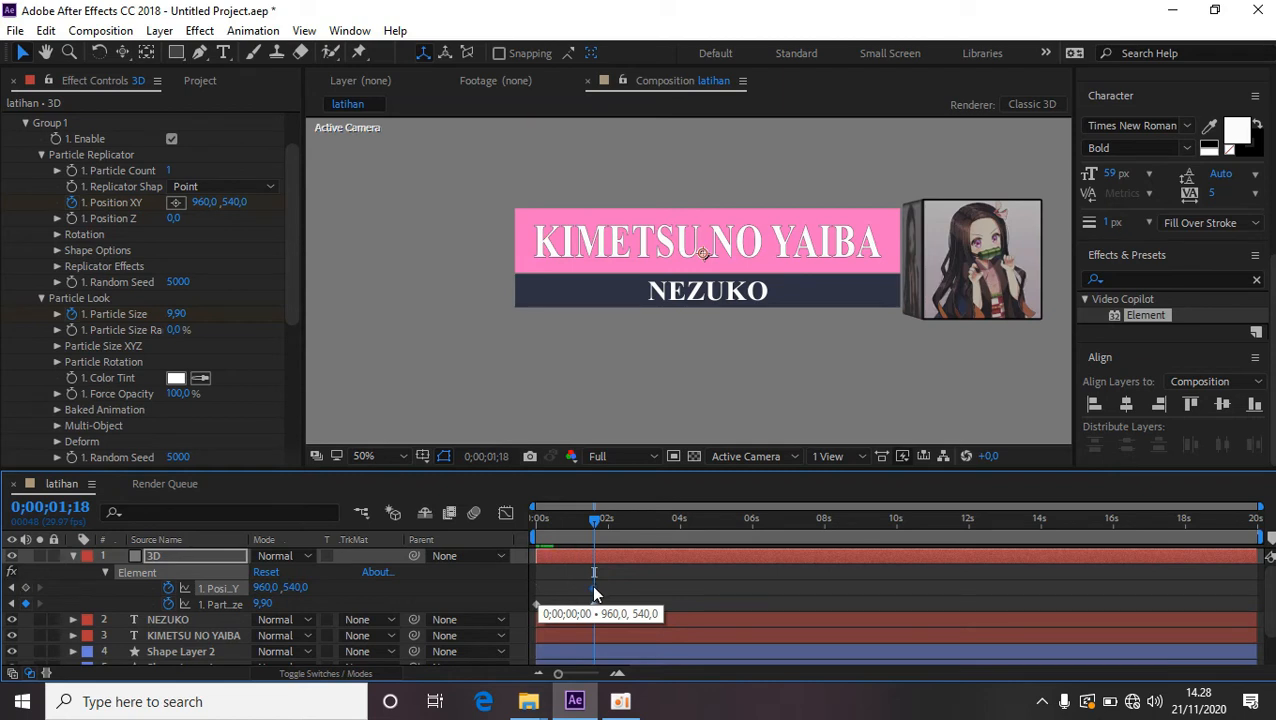
key("ctrl+v")
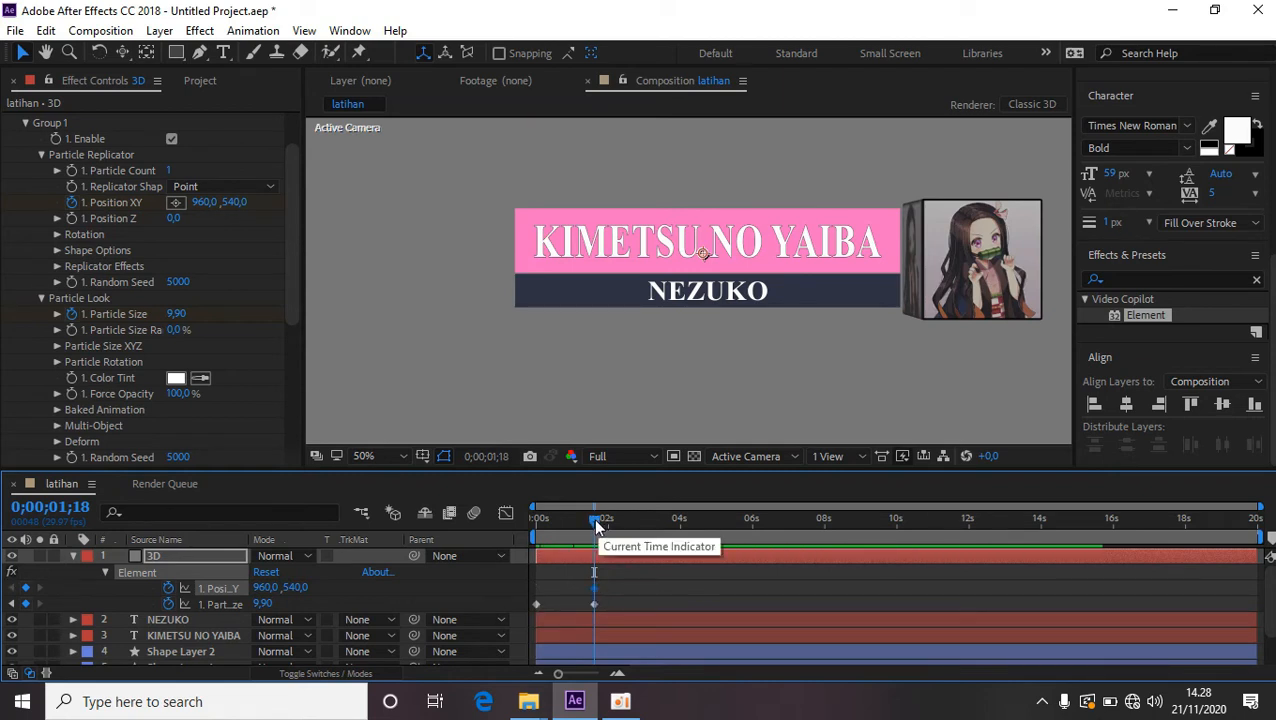
At 0;00;10;01, keyframe Position XY at -156,0, 540,0 to place the box against the left end of the bars.
left_click_drag(596, 520, 898, 537)
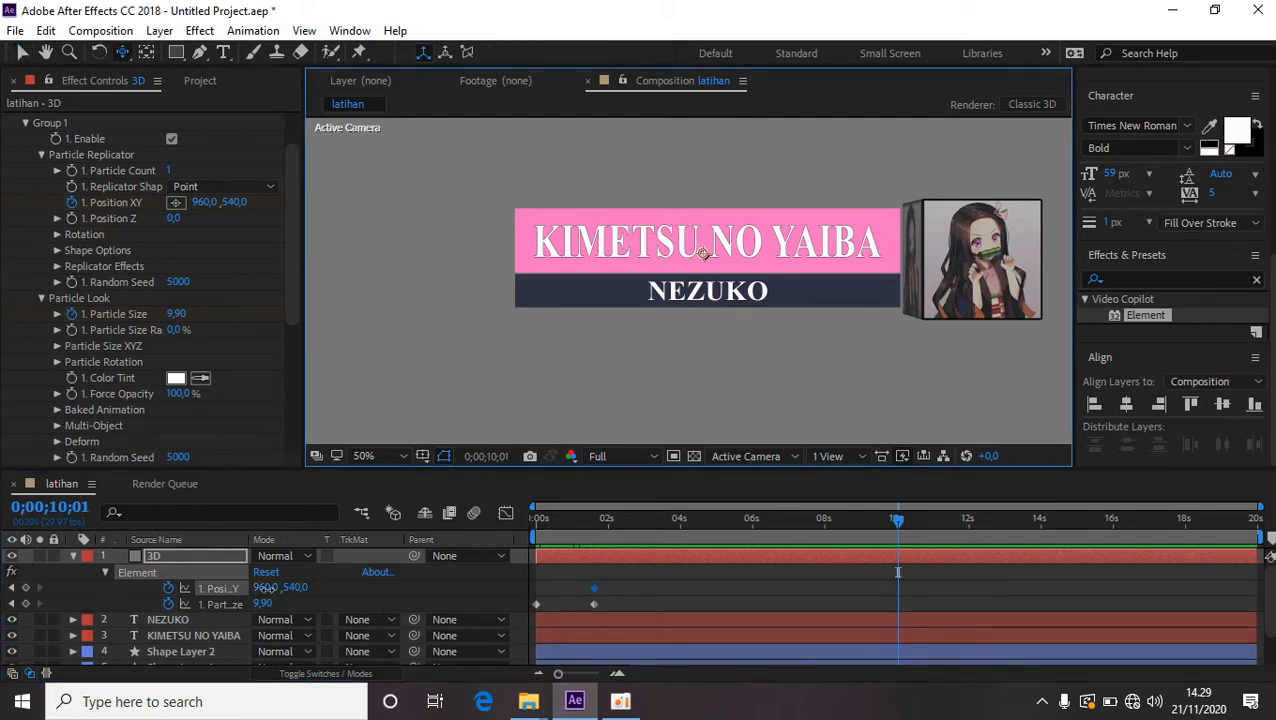
left_click_drag(262, 587, 223, 589)
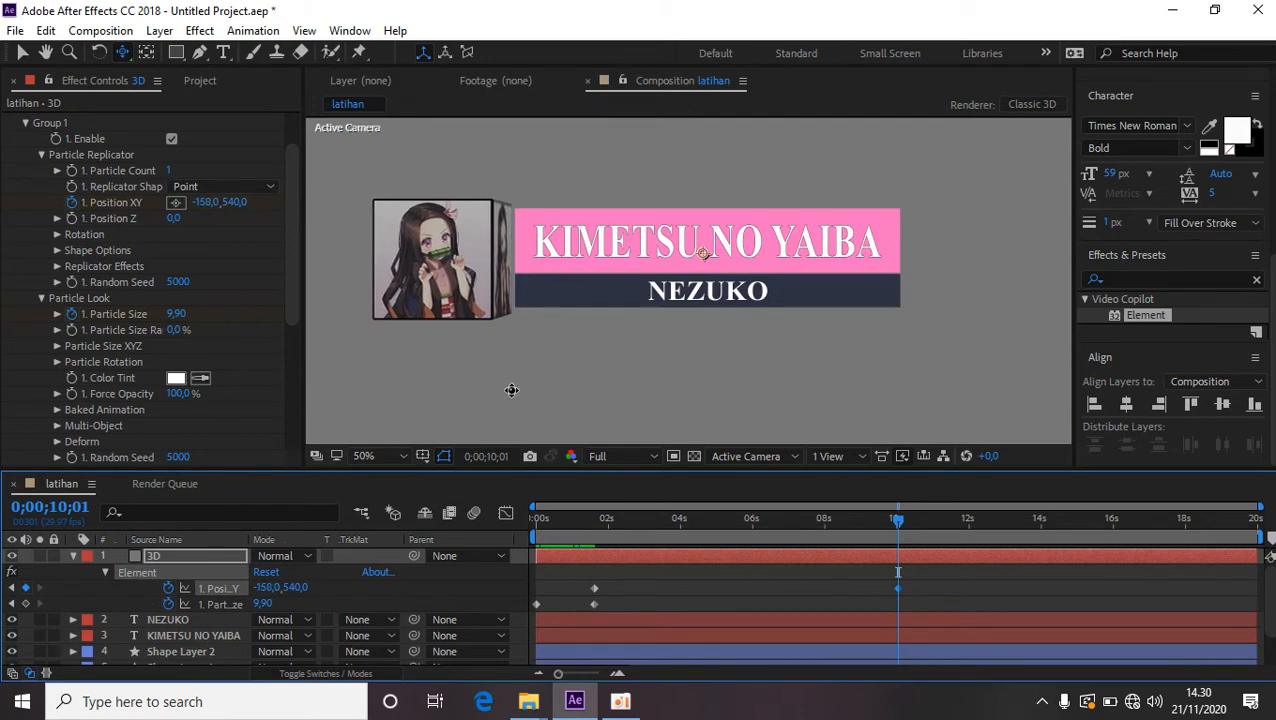
scroll(530, 384, "up", 2)
left_click_drag(517, 267, 592, 387)
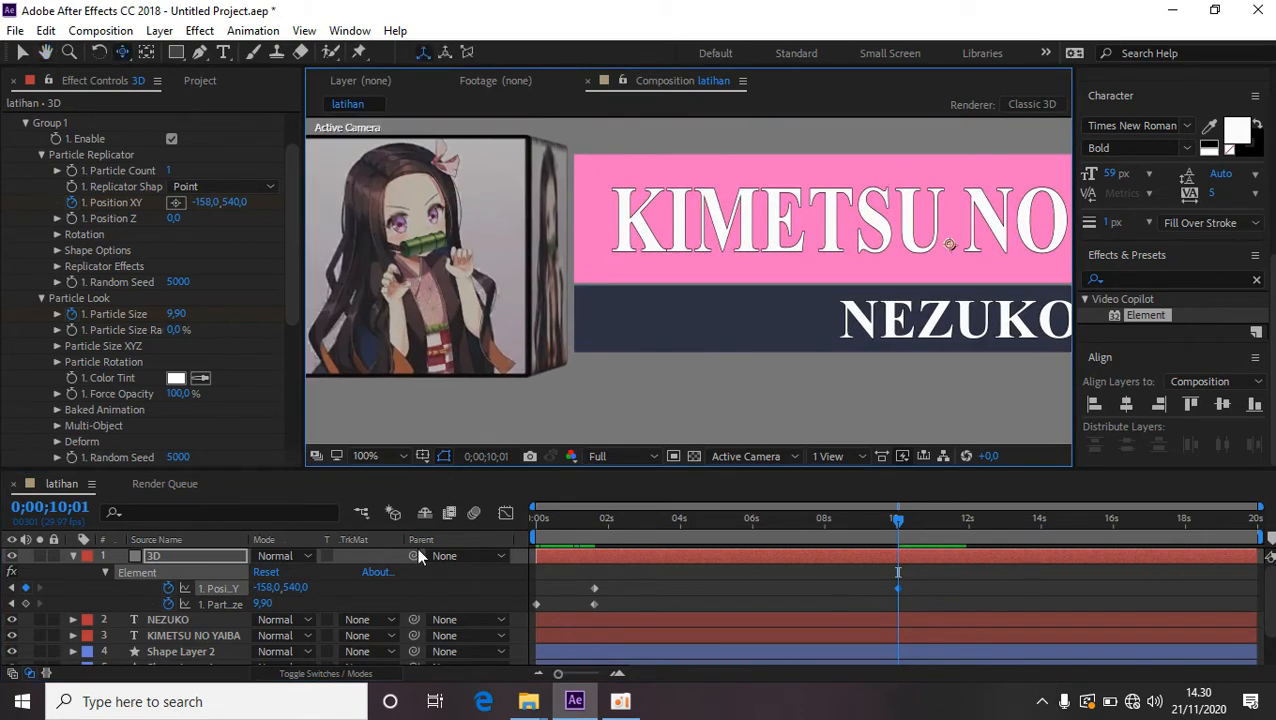
left_click_drag(268, 587, 270, 587)
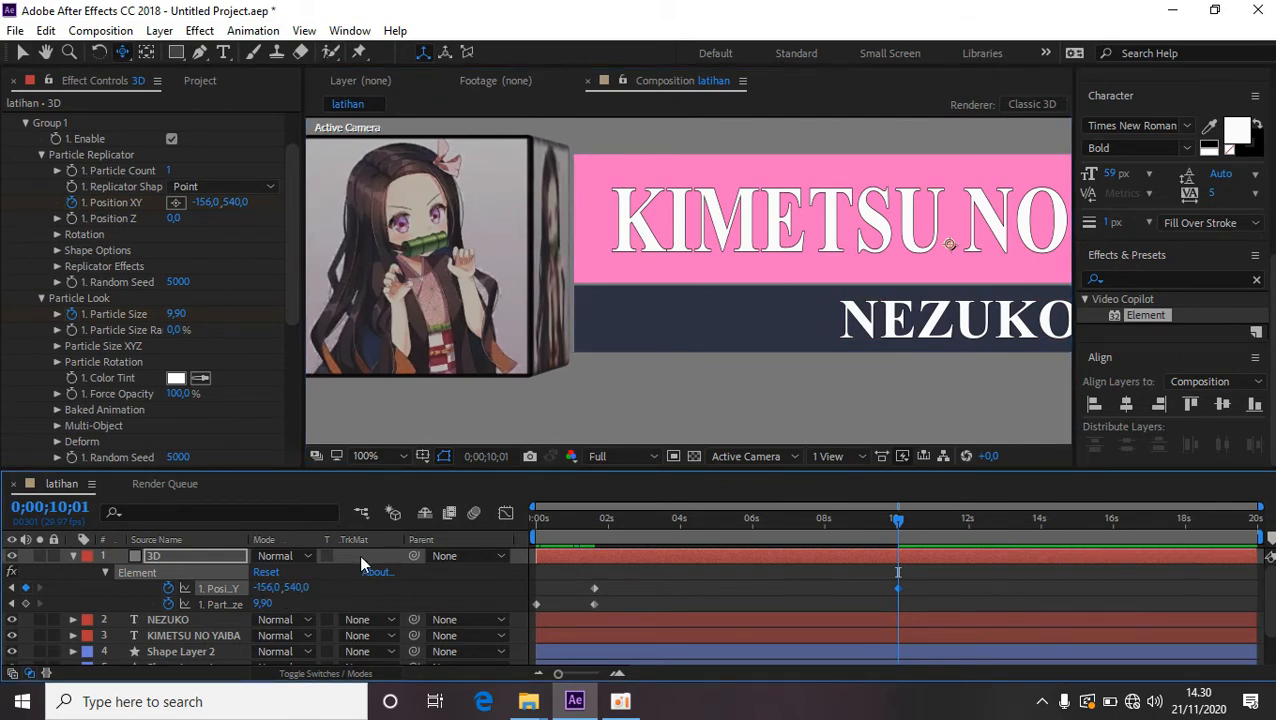
left_click(367, 456)
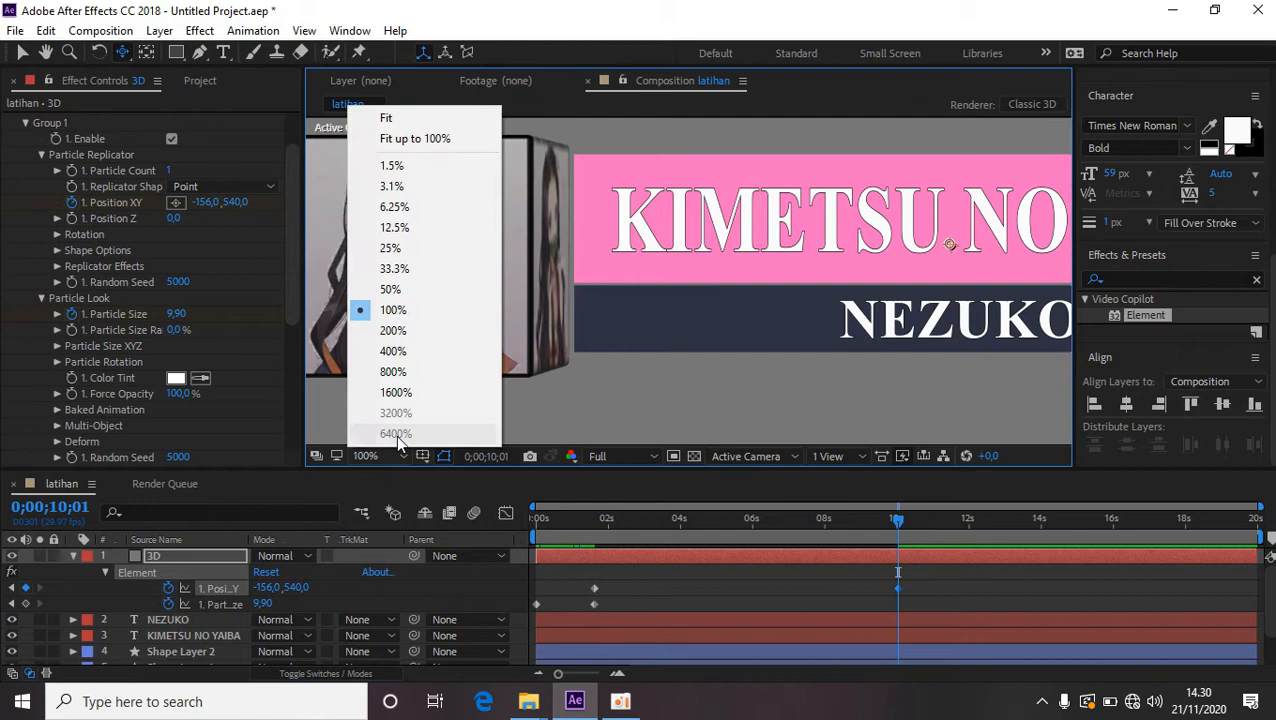
At 0;00;02;27, turn on keyframing for the box's Y Rotation and reveal the 3D layer's keyframed properties.
left_click(405, 134)
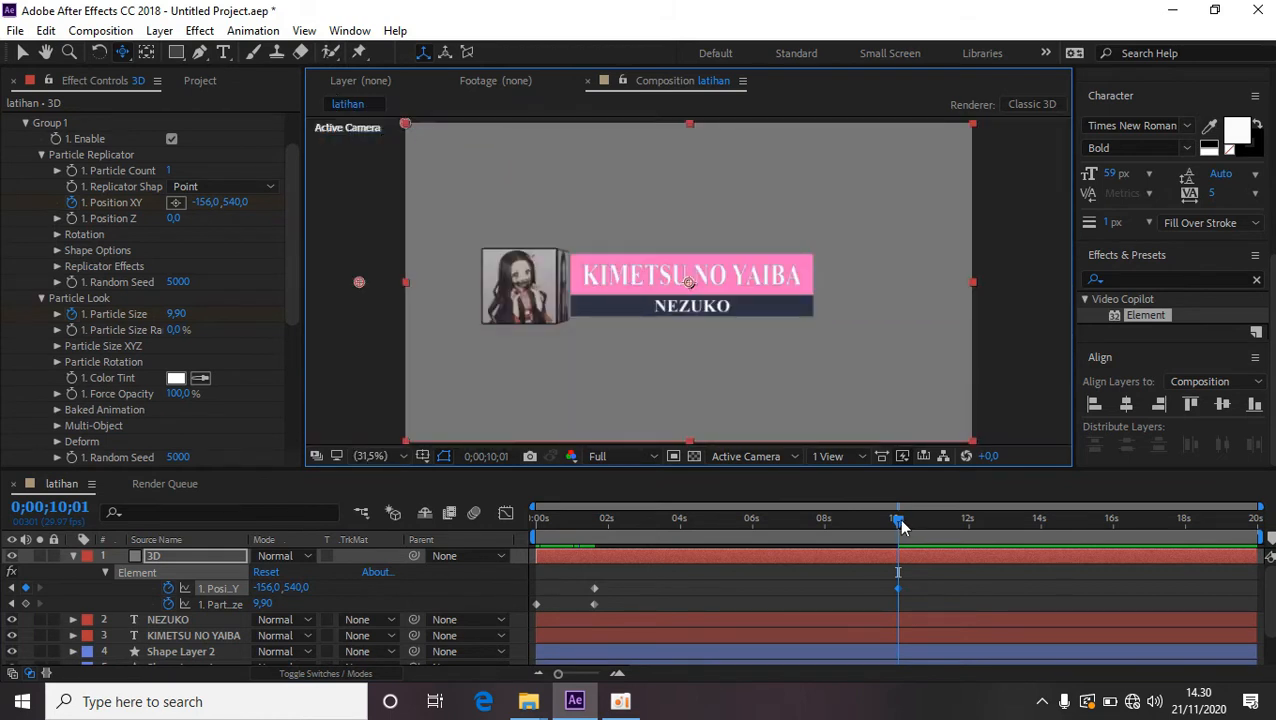
left_click_drag(900, 522, 641, 523)
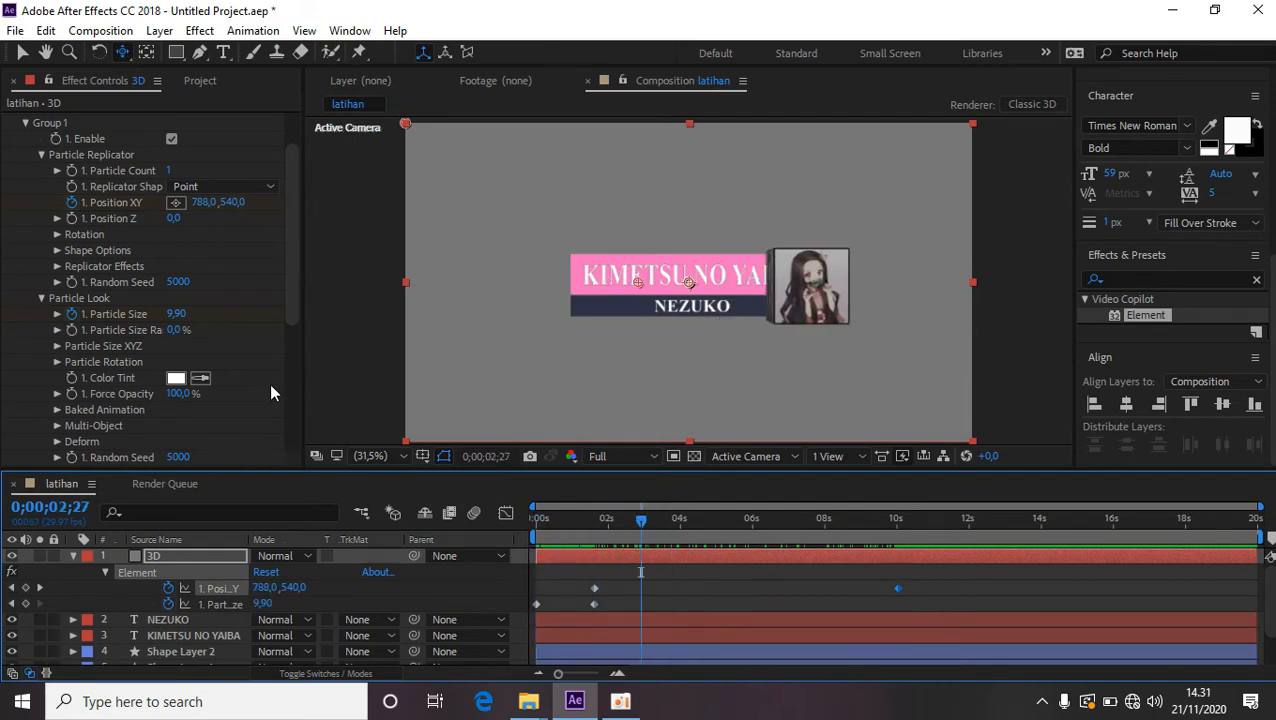
left_click(57, 234)
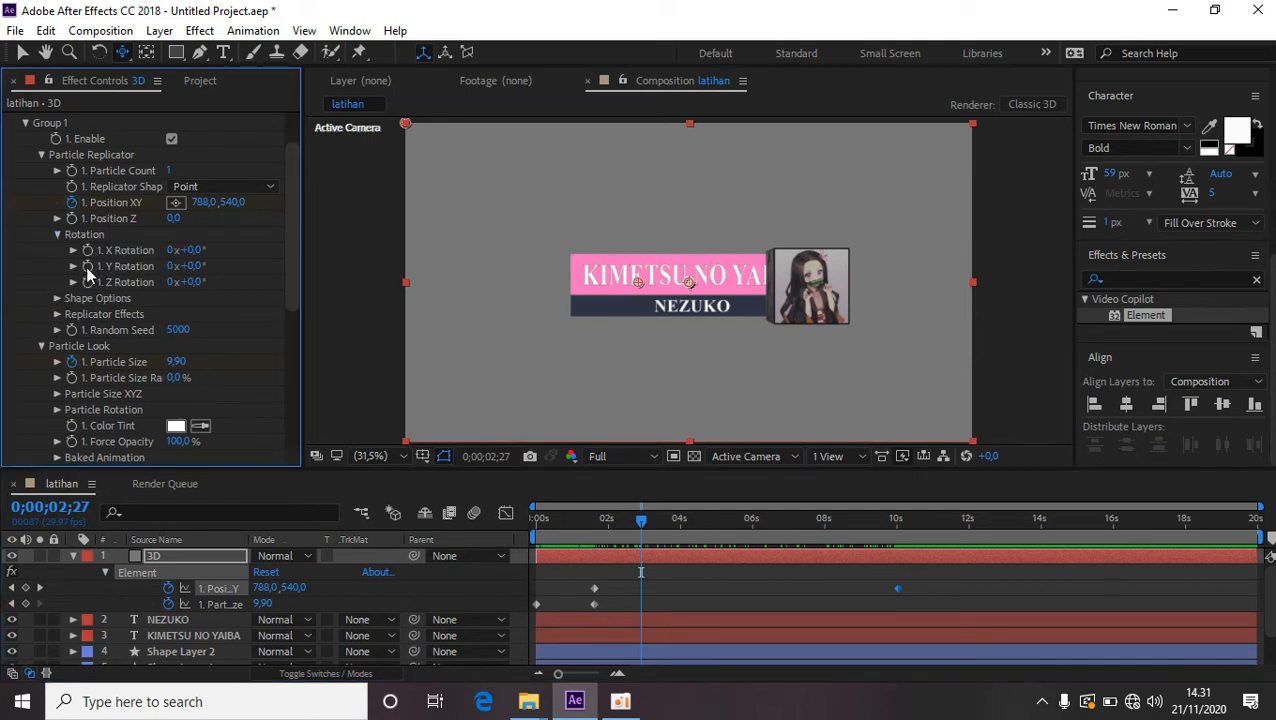
left_click(88, 272)
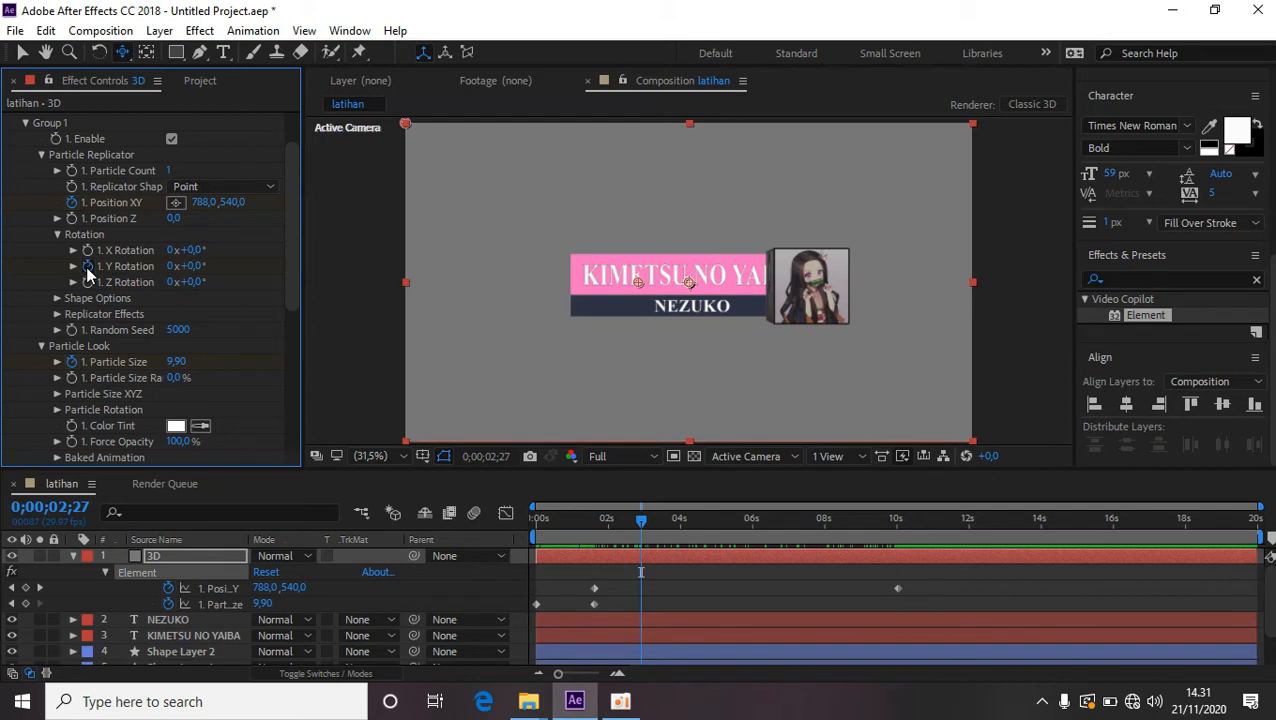
left_click(106, 571)
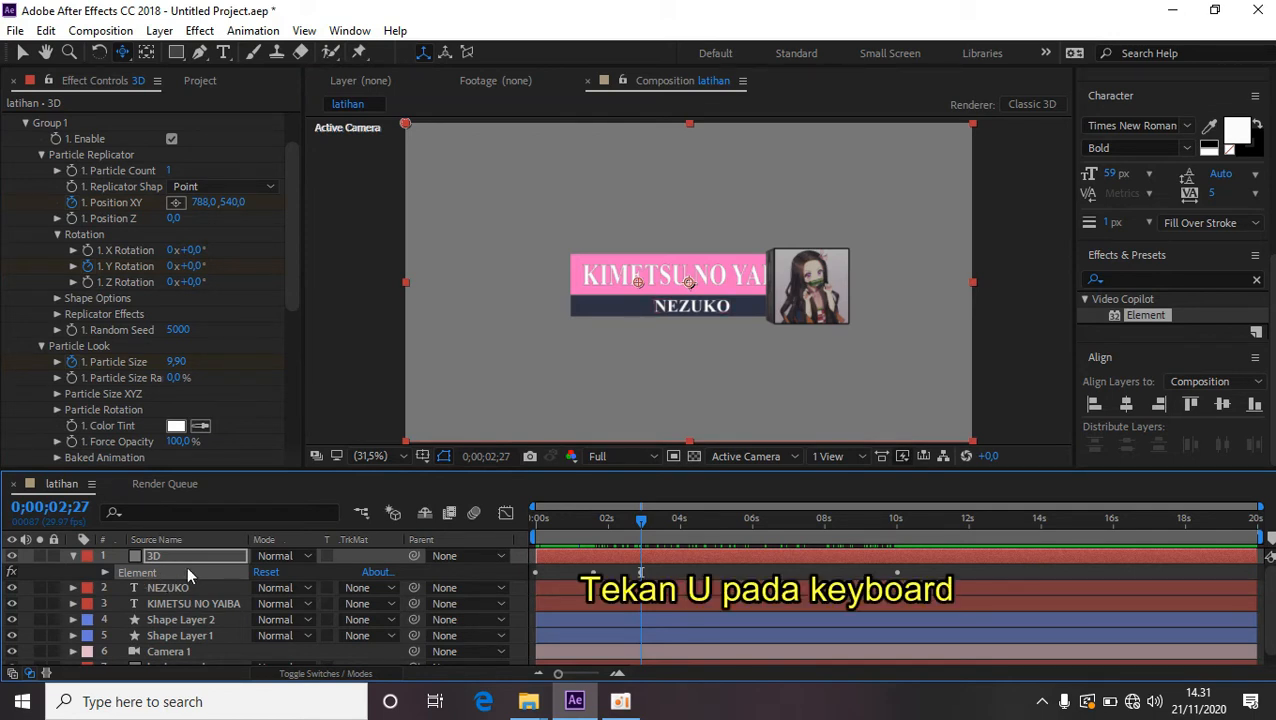
key("u")
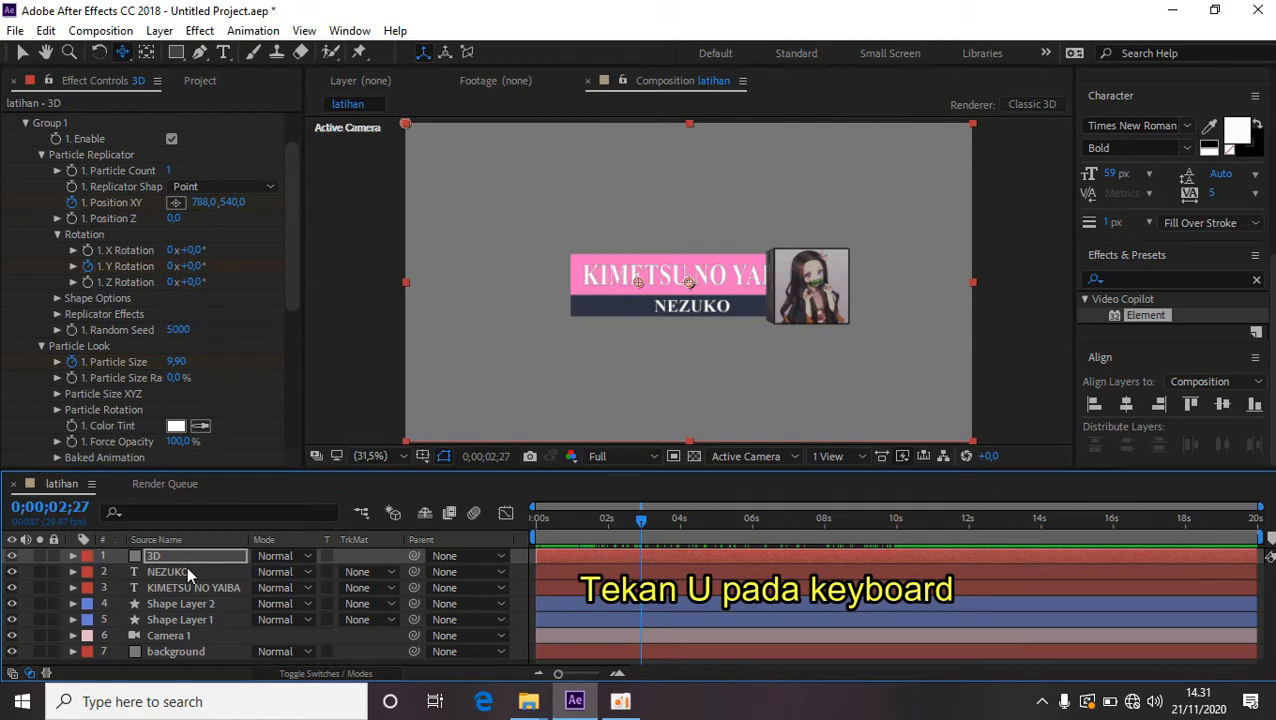
key("u")
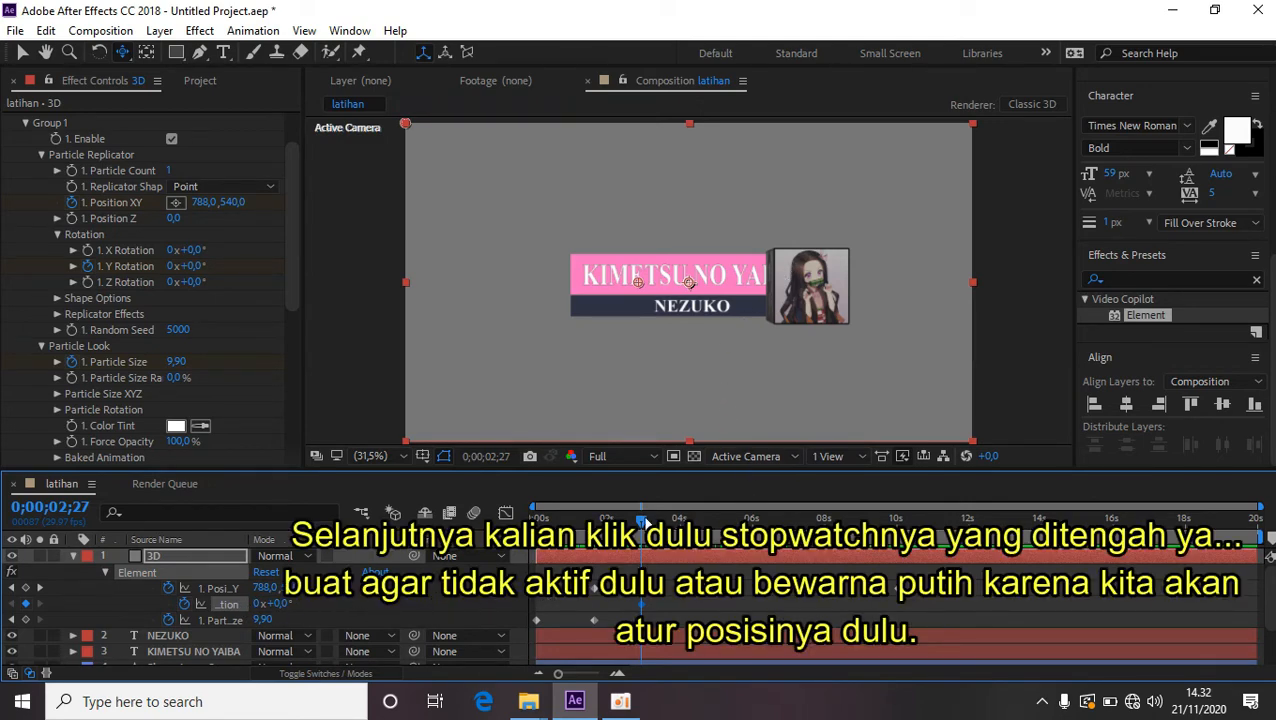
Keyframe the 3D layer's Y Rotation at 0x+350,8° at 0;00;01;18, in line with the Particle Size keyframe.
left_click_drag(641, 522, 596, 548)
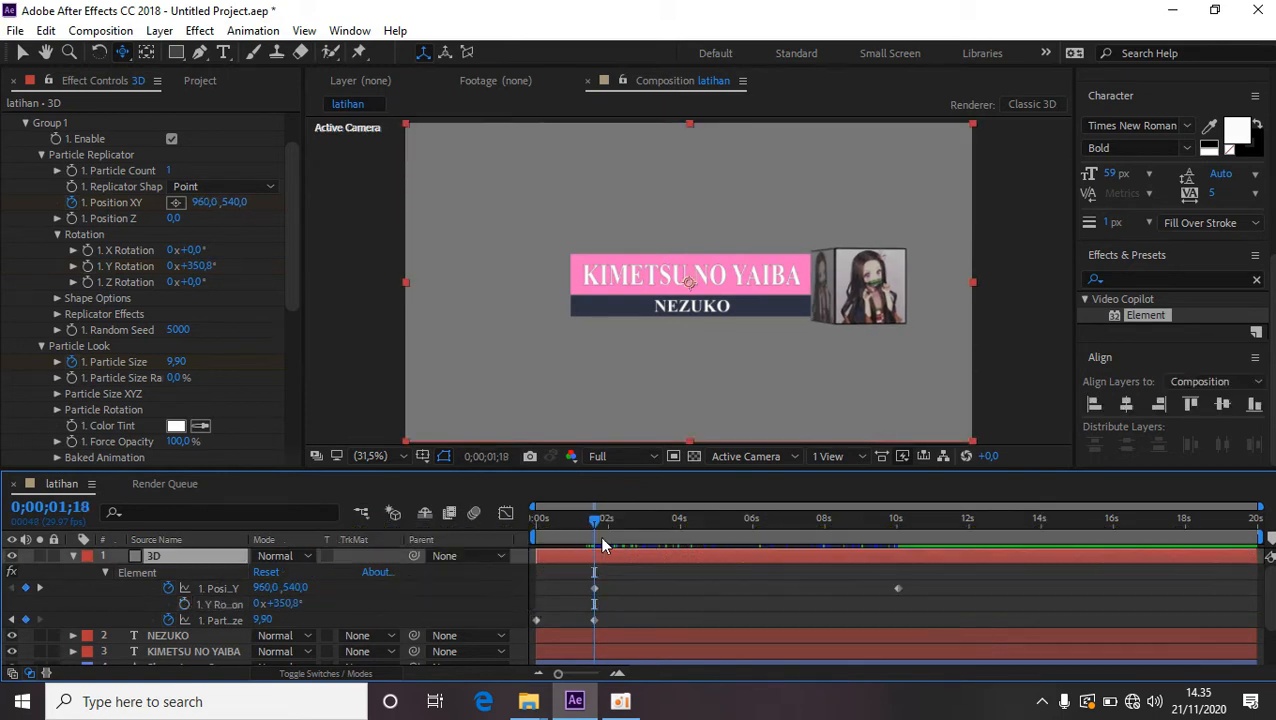
mouse_move(596, 515)
left_mouse_down()
mouse_move(584, 524)
mouse_move(595, 523)
left_mouse_up()
mouse_move(594, 621)
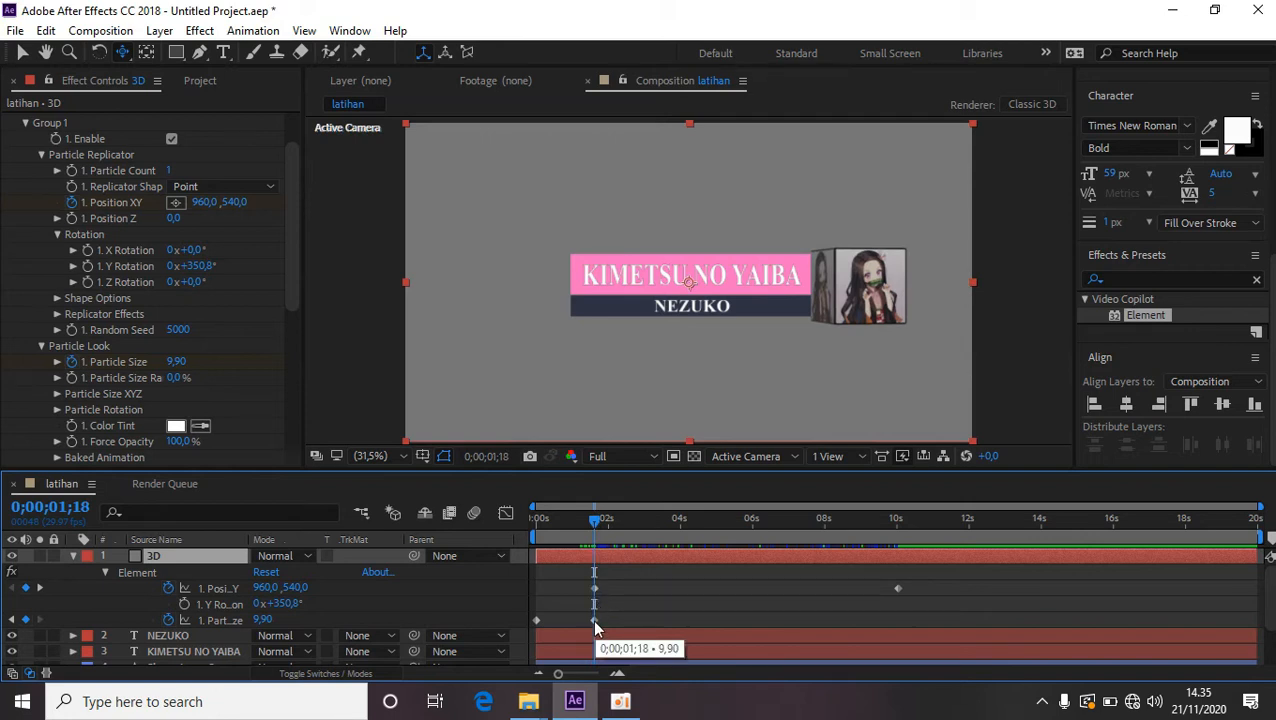
left_click(184, 605, "alt")
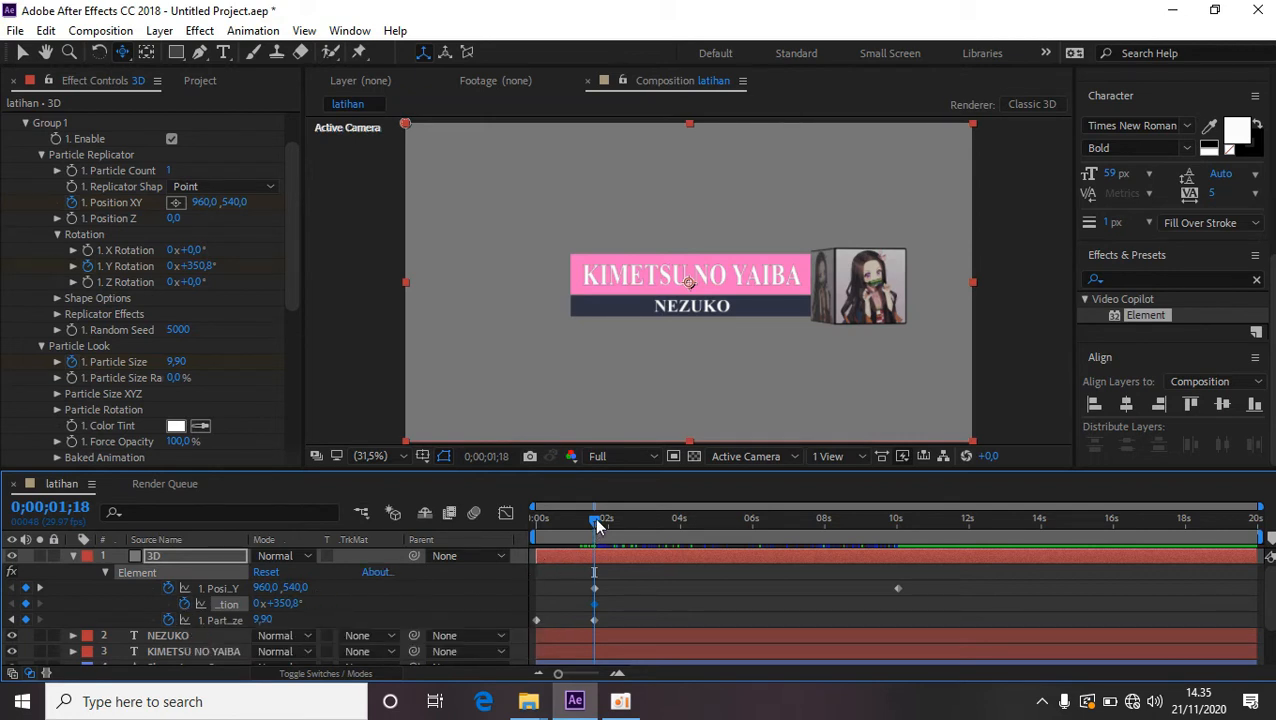
At 0;00;10;01, keyframe the Y Rotation at 1x+269,8° and scrub back through the box's spin.
left_click_drag(594, 519, 899, 558)
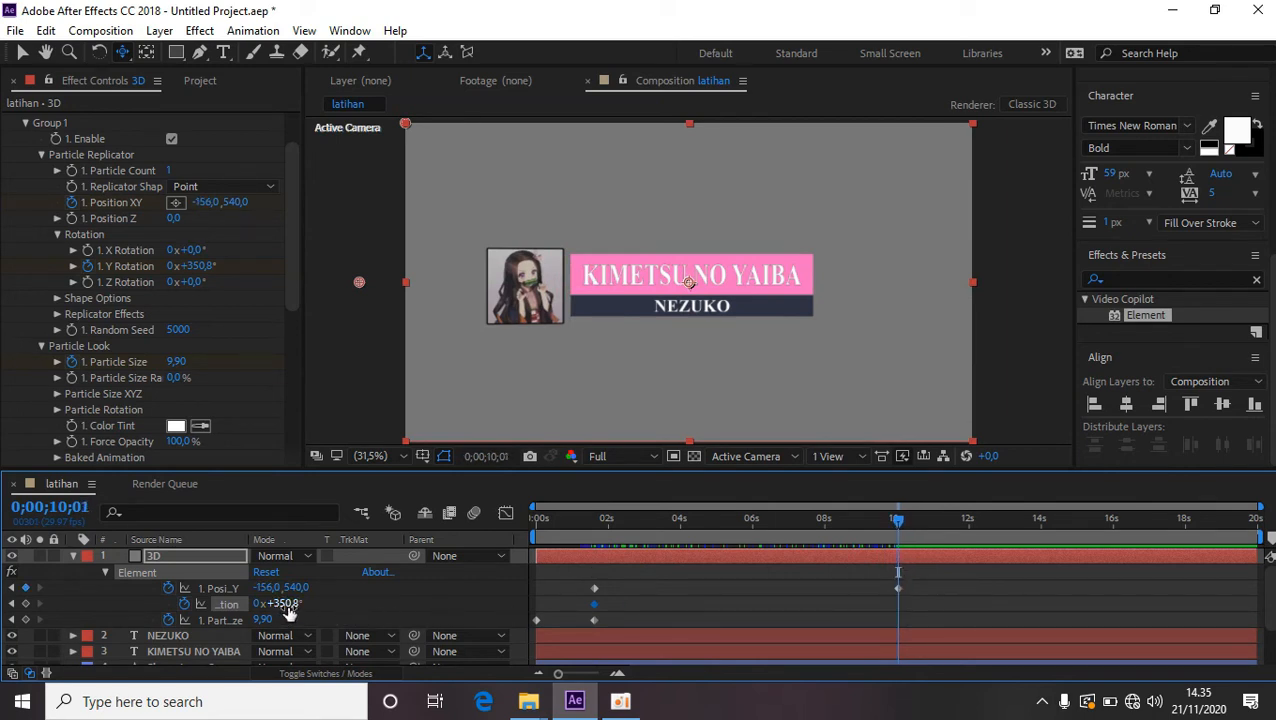
left_click_drag(292, 605, 380, 611)
mouse_move(408, 611)
left_mouse_down()
mouse_move(466, 618)
mouse_move(390, 615)
left_mouse_up()
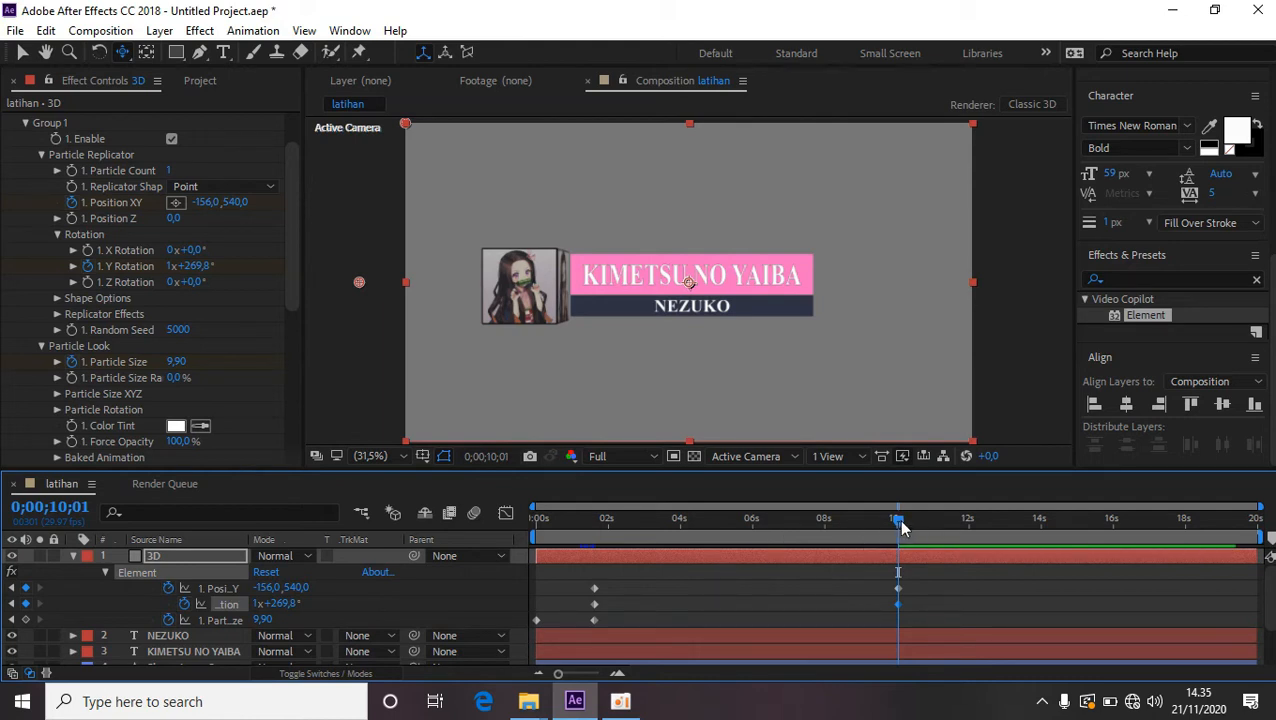
left_click_drag(898, 528, 578, 536)
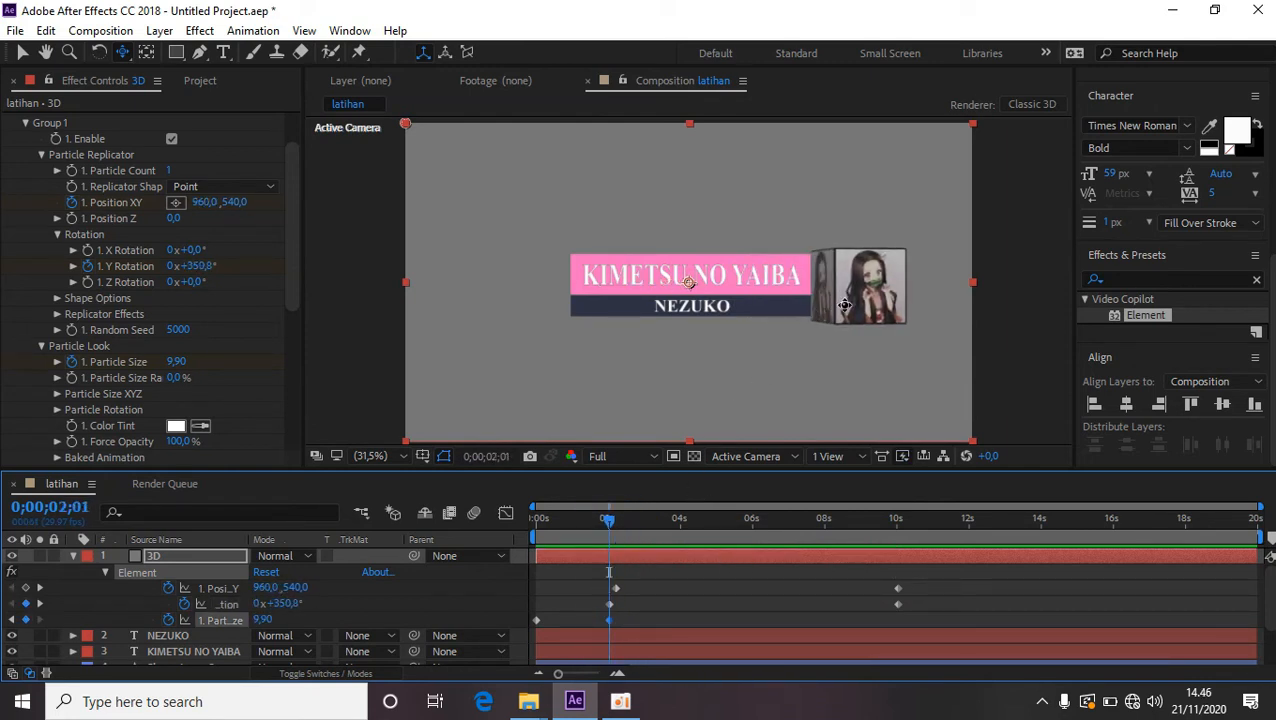
Add a Y Rotation keyframe for the 3D layer at 0;00;02;02.
mouse_move(614, 524)
left_mouse_down()
mouse_move(537, 537)
mouse_move(557, 525)
mouse_move(608, 531)
left_mouse_up()
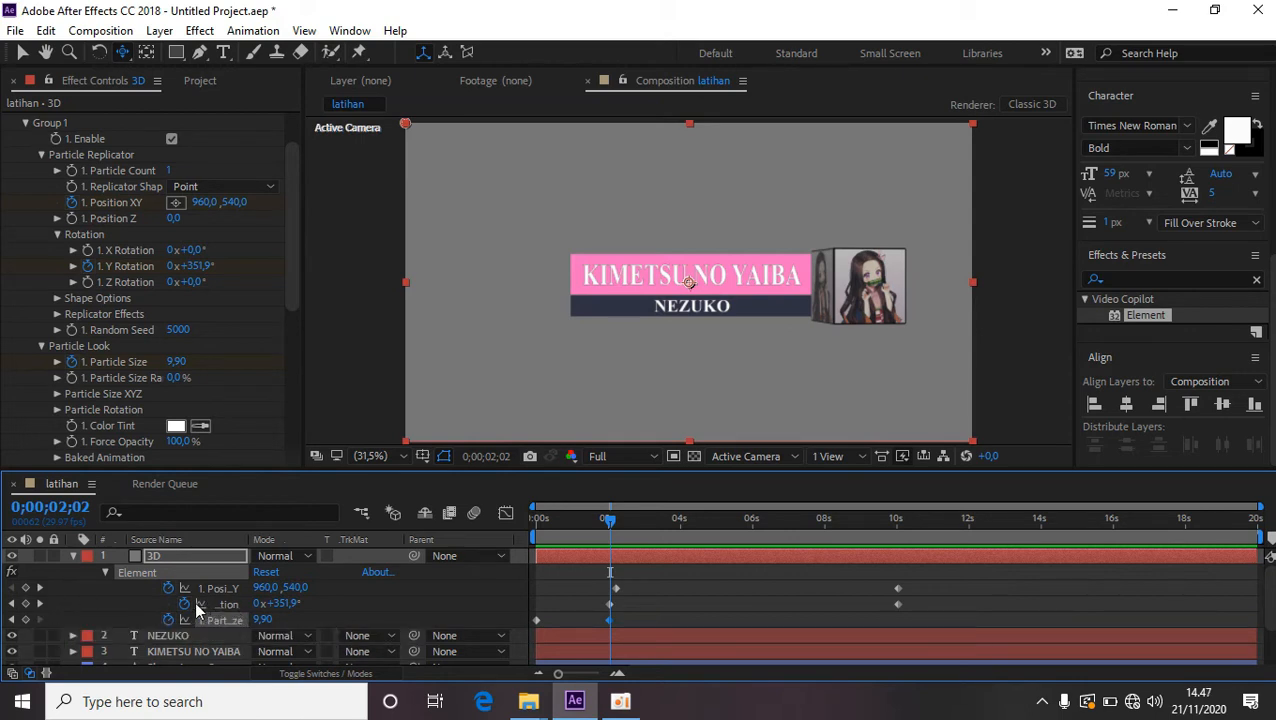
left_click(26, 604)
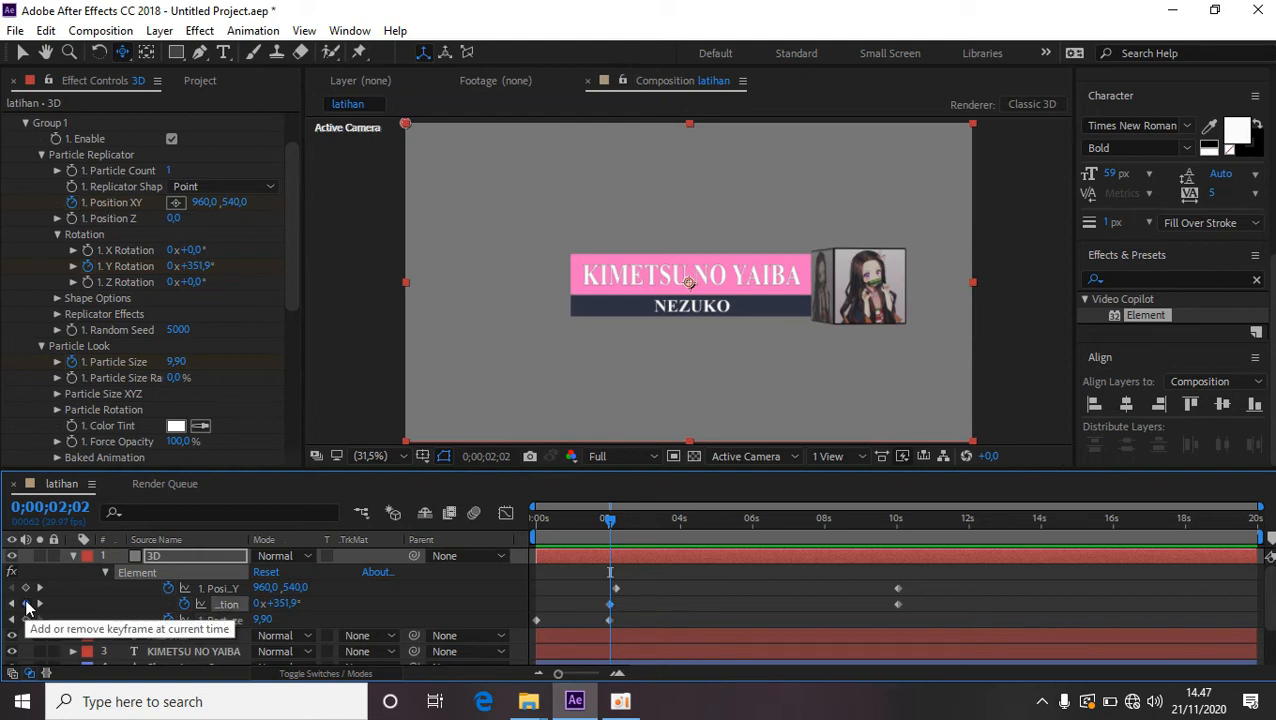
left_click(610, 604)
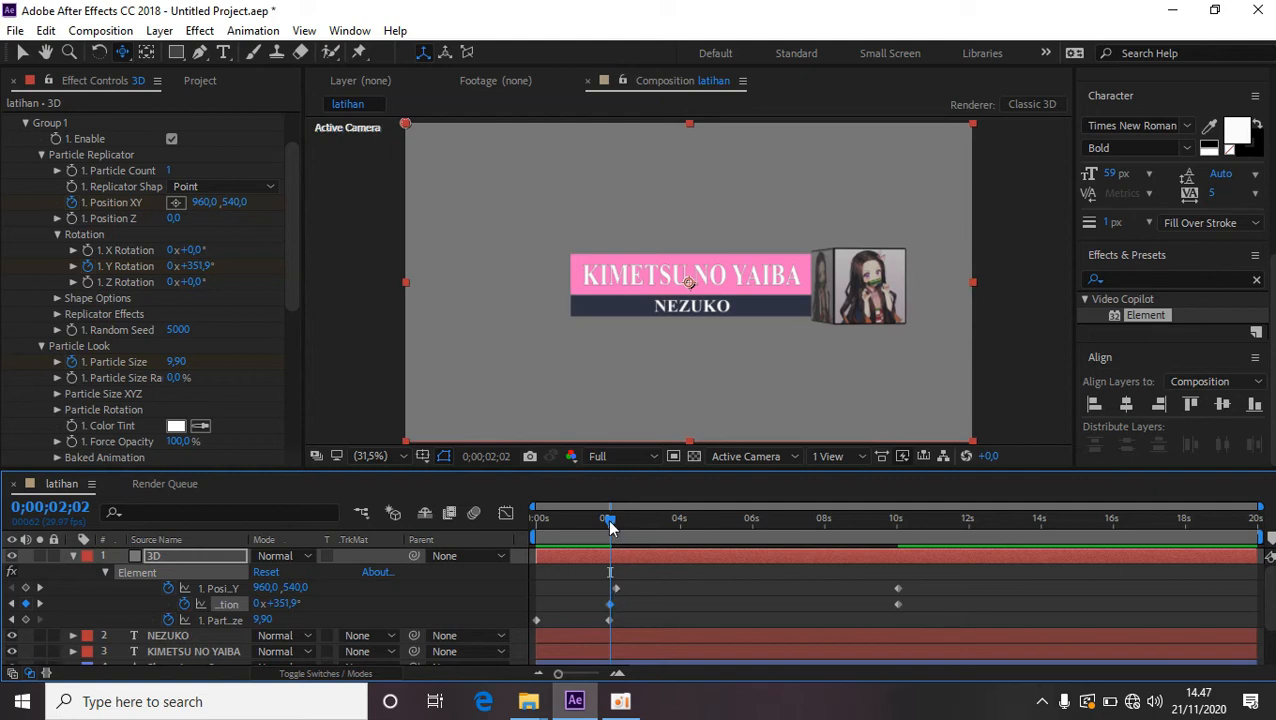
Keyframe the Y Rotation at 1x+150,8° at 0;00;00;00 and play back the box's spin.
left_click_drag(609, 527, 531, 526)
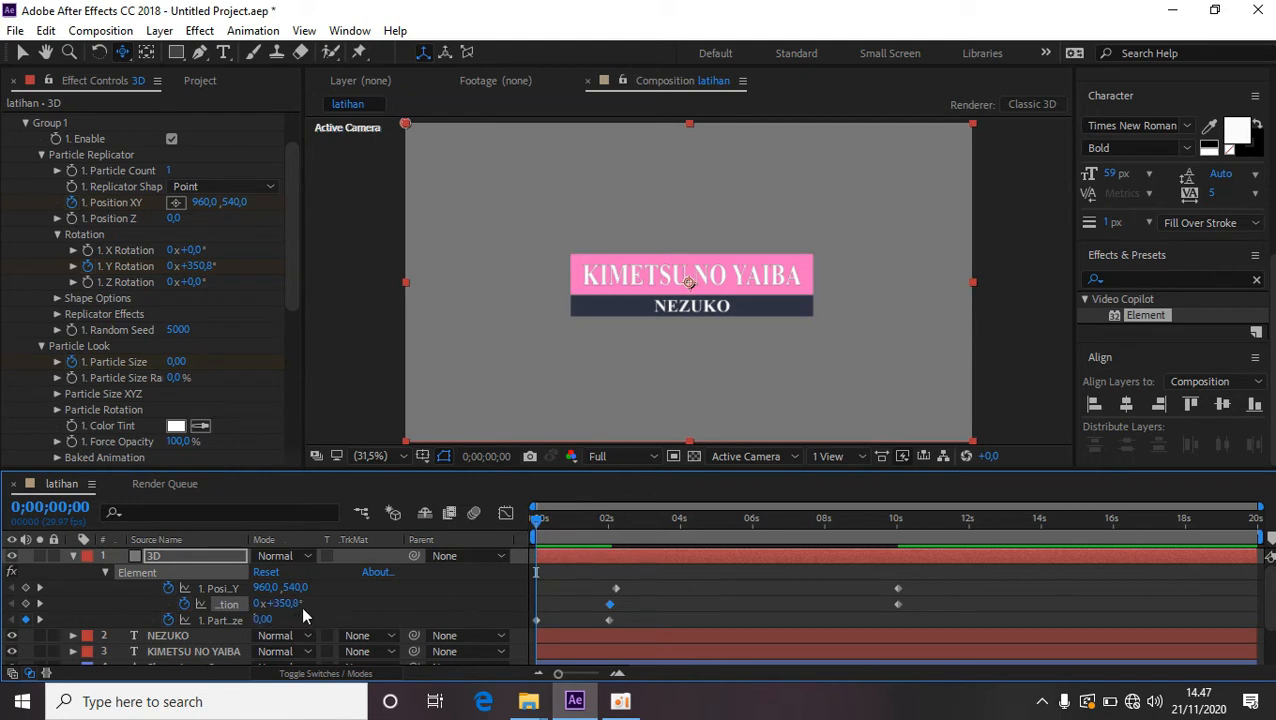
left_click_drag(286, 606, 444, 606)
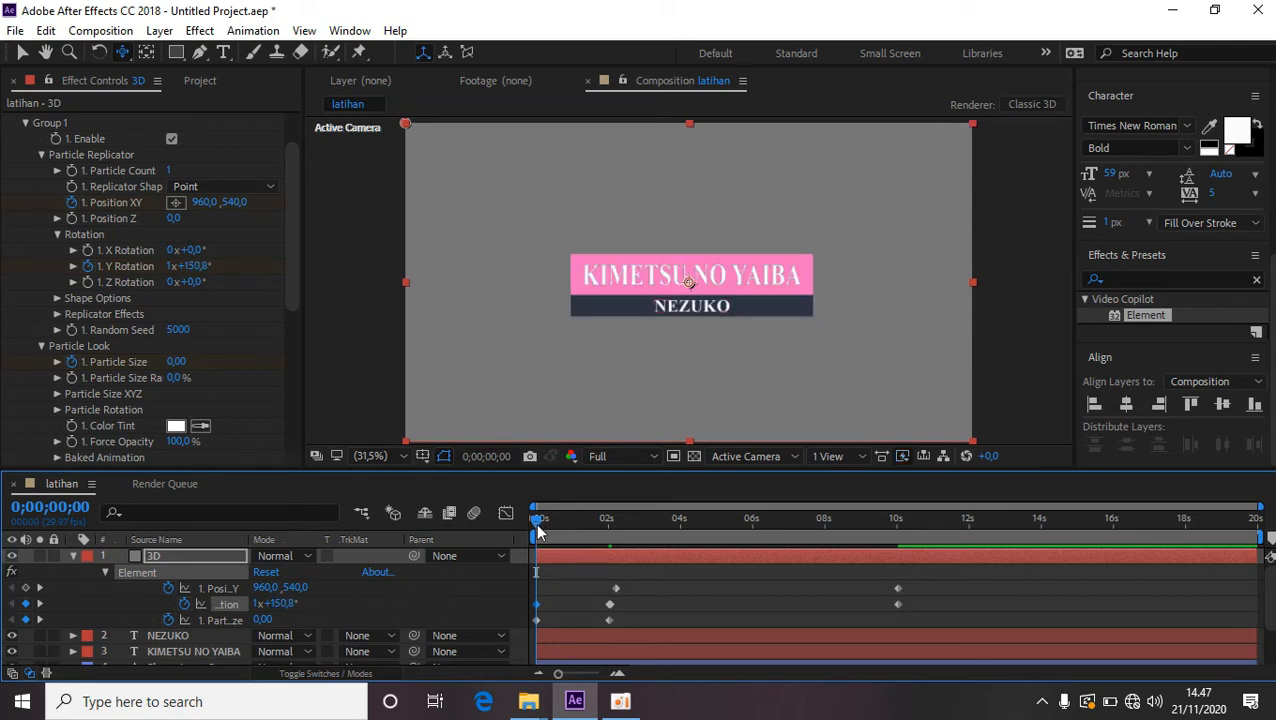
key("space")
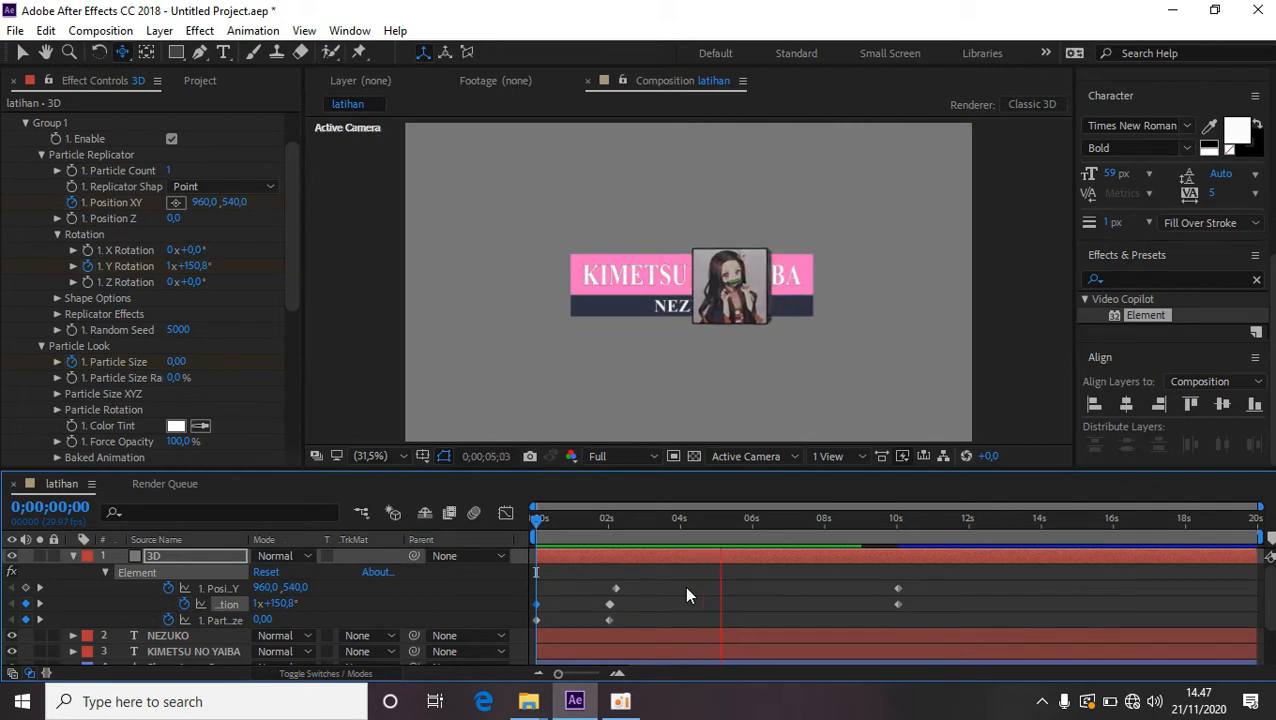
key("space")
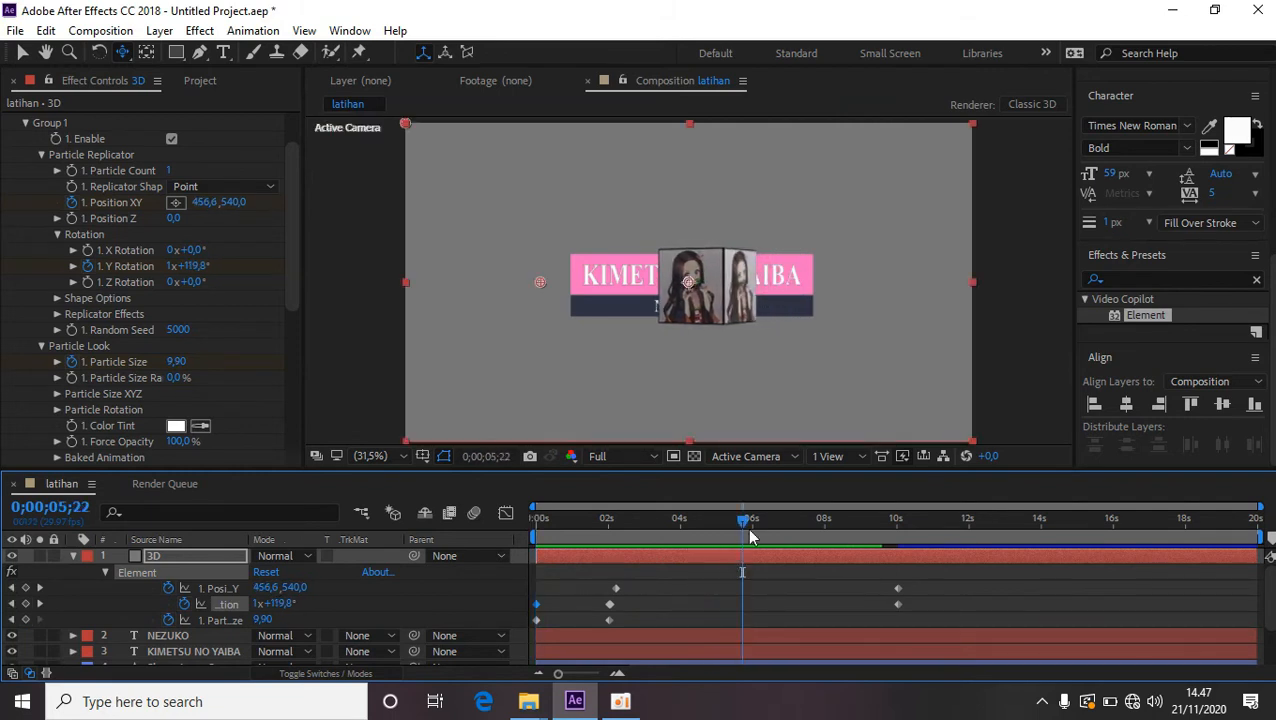
left_click_drag(741, 518, 538, 553)
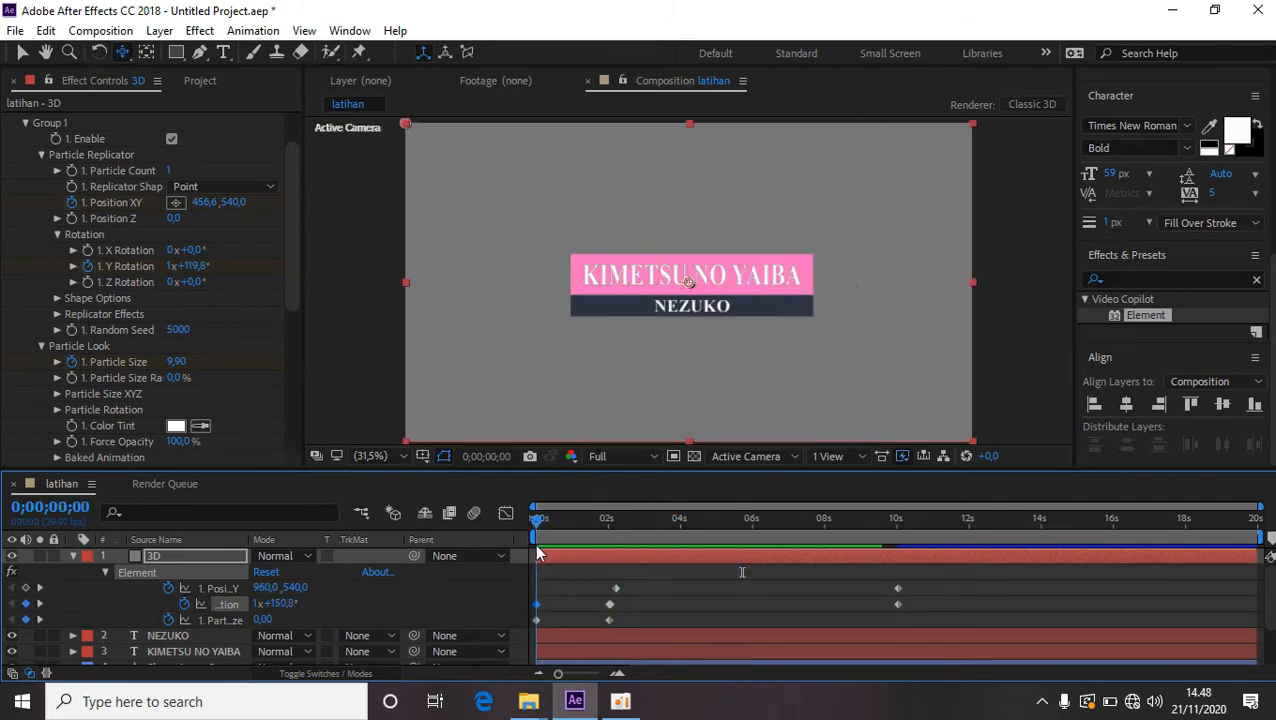
Set the starting Y Rotation keyframe's revolutions to -1 for an angle of 0x-209,2°, and play back the animation.
left_click(537, 606)
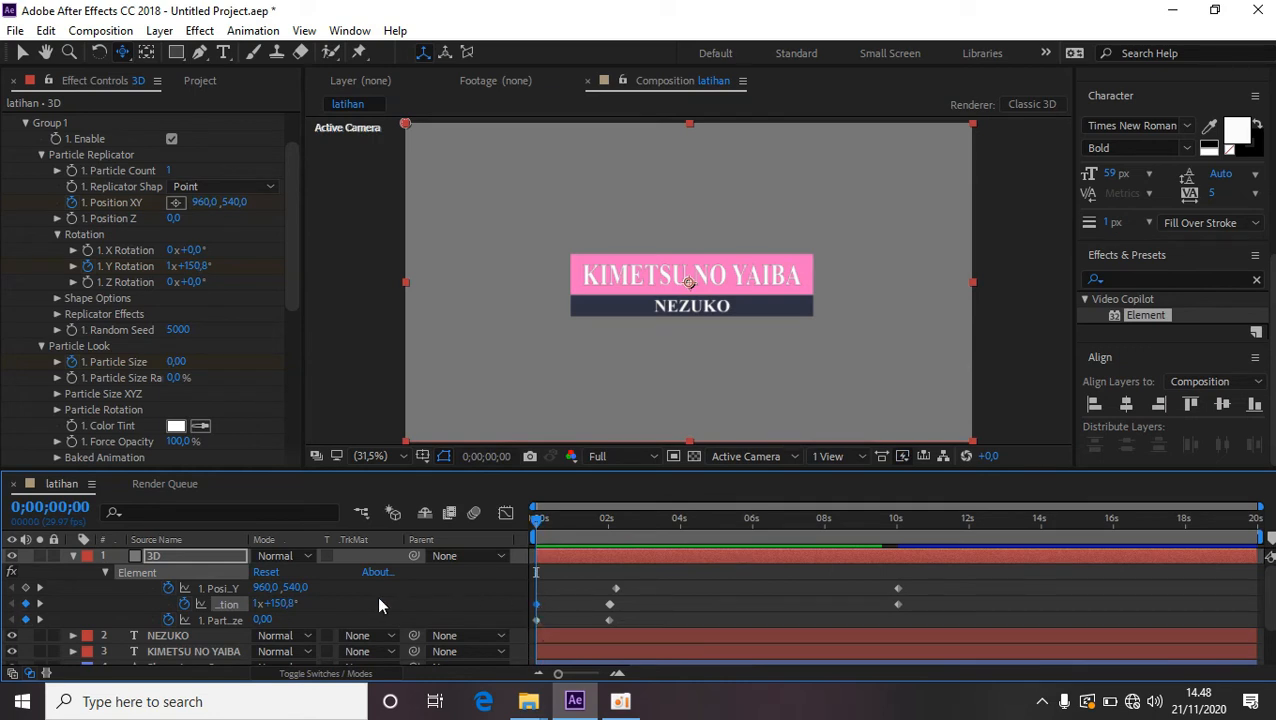
left_click(258, 603)
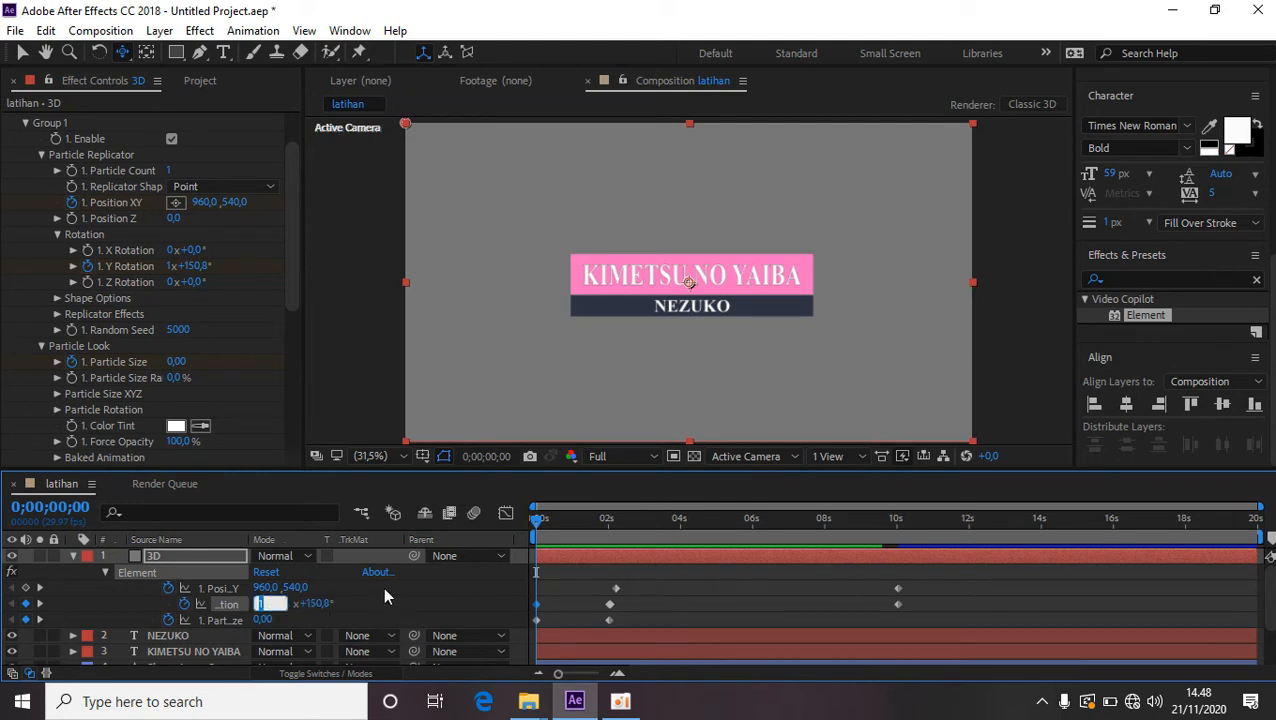
type("-1")
left_click(345, 603)
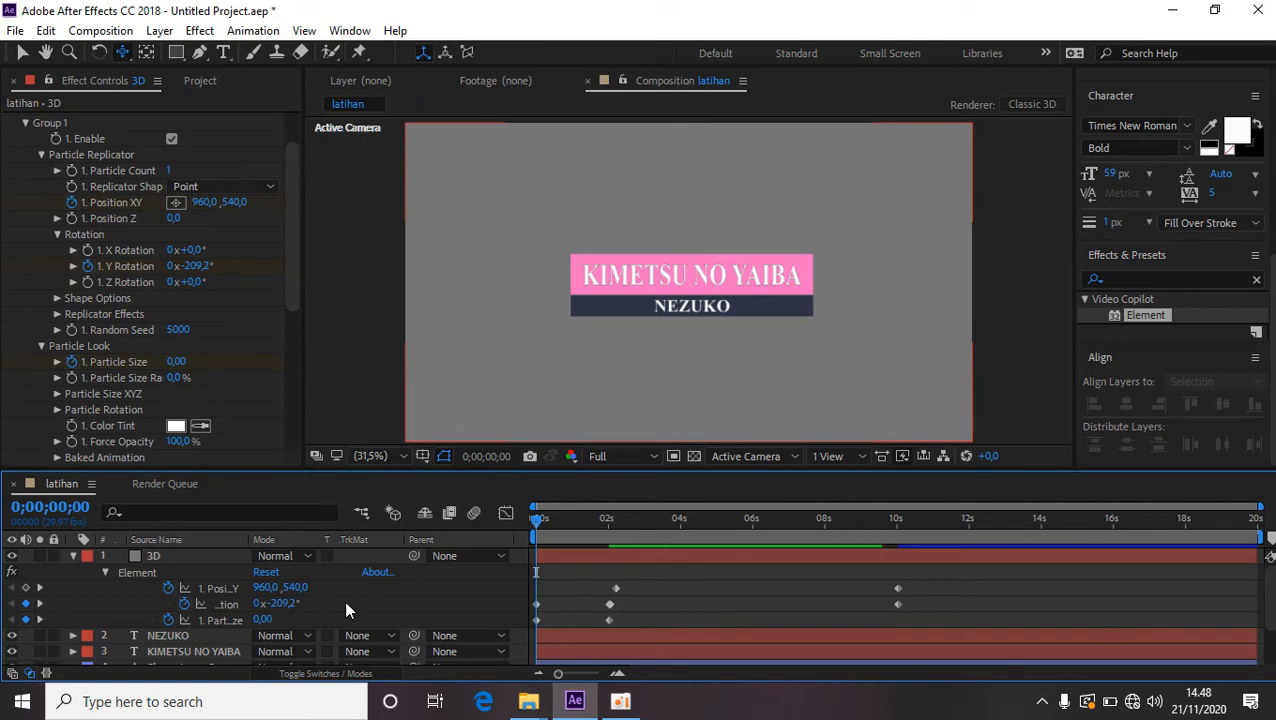
key("space")
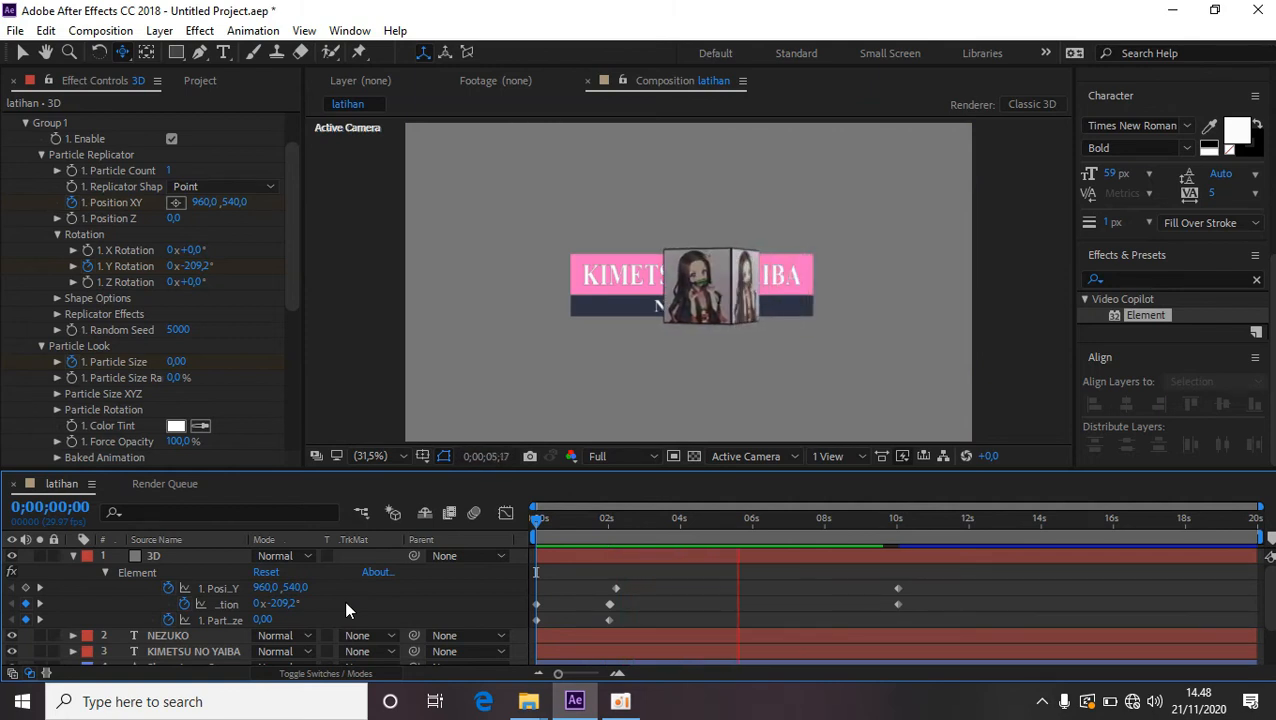
key("space")
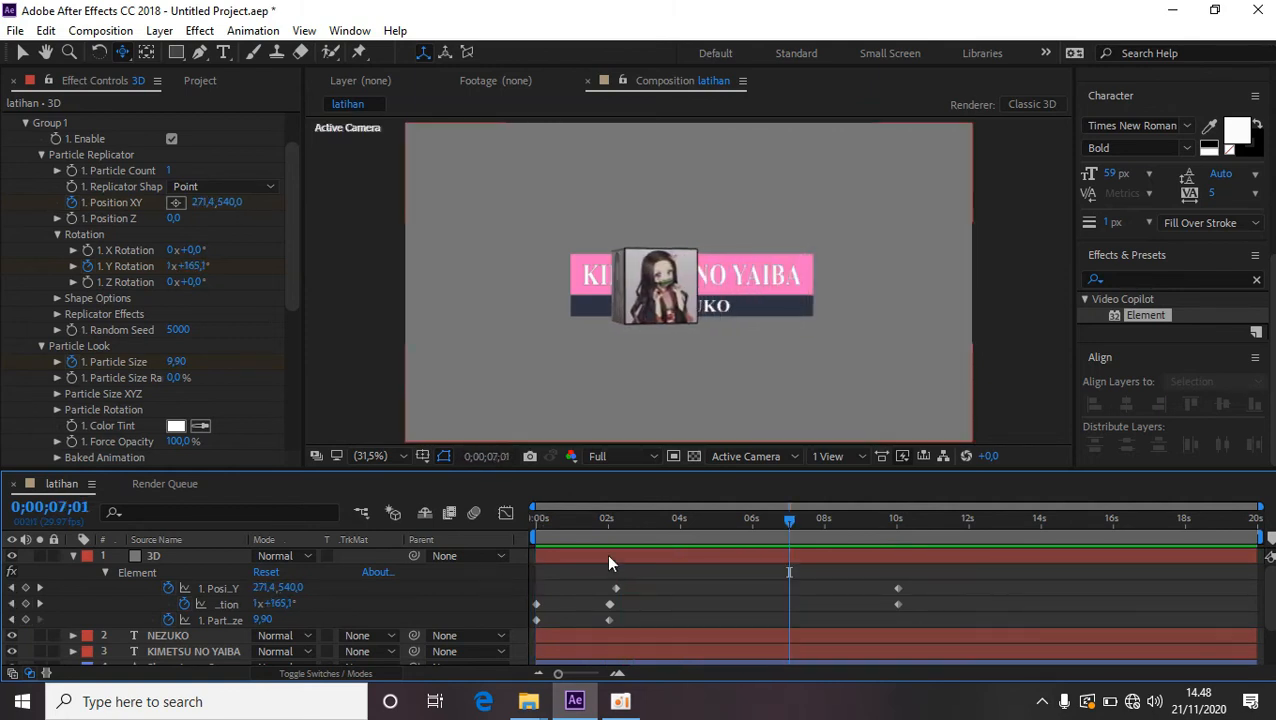
left_click_drag(790, 521, 538, 522)
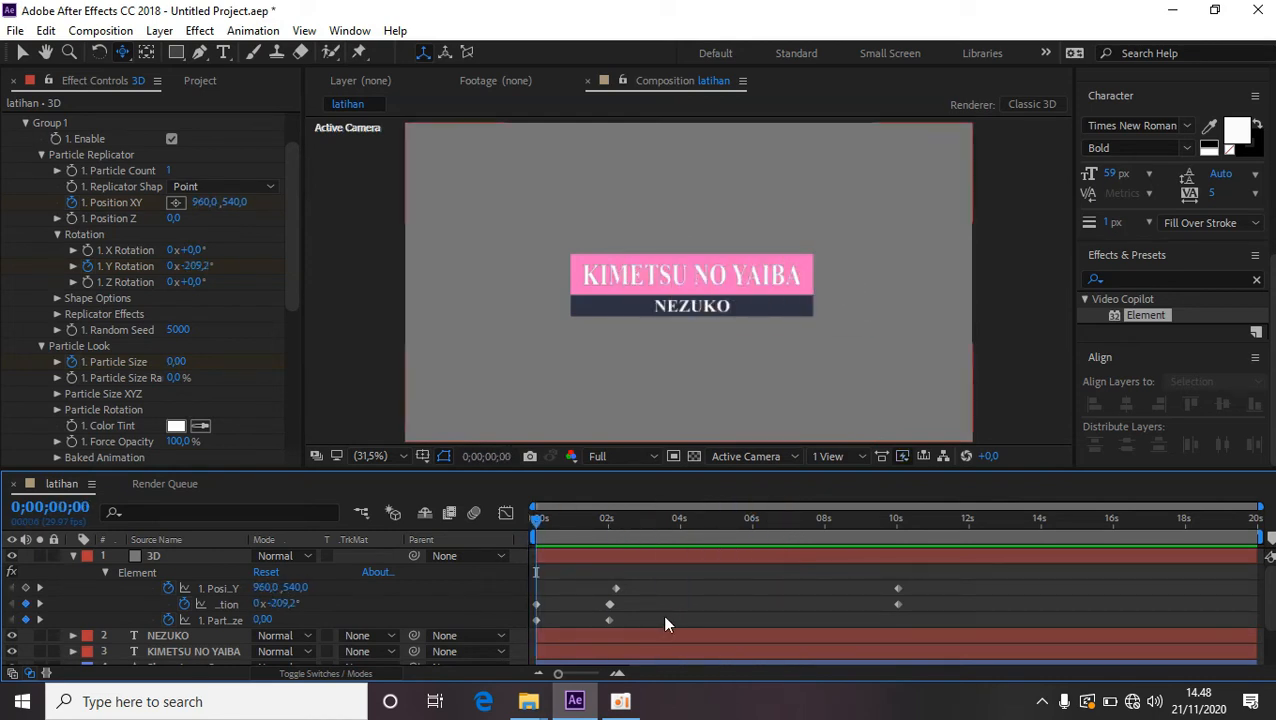
key("space")
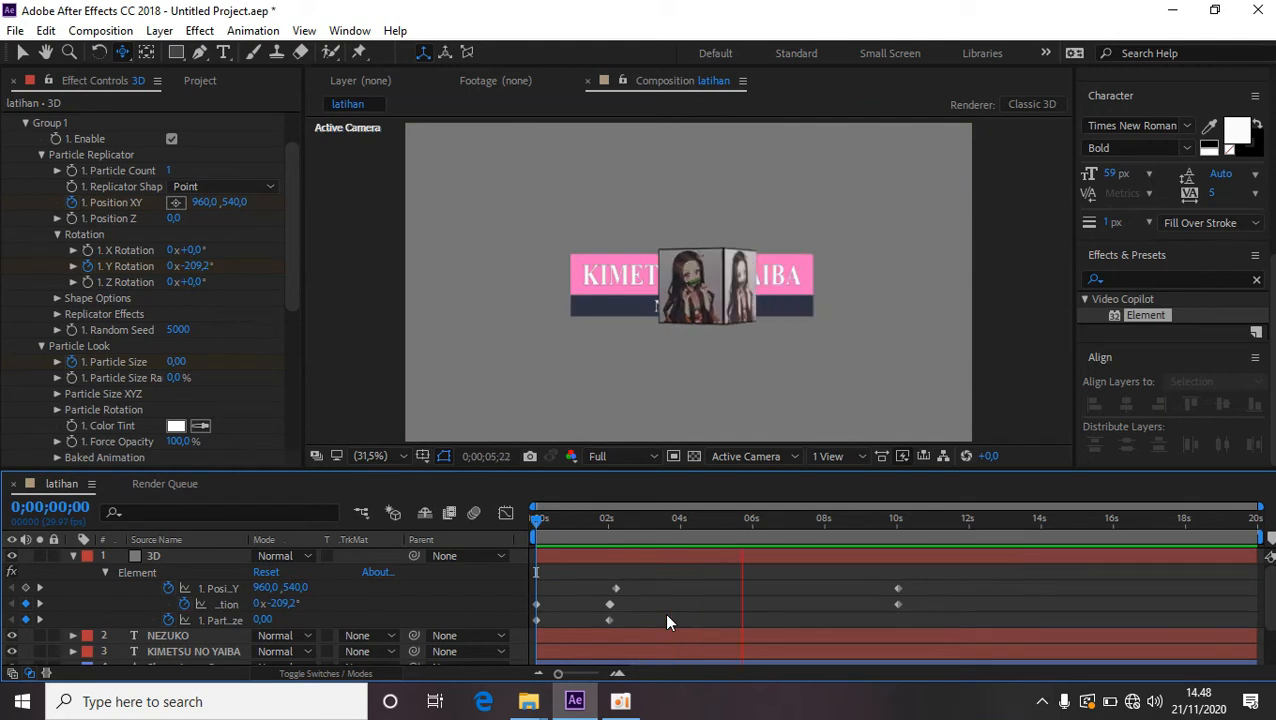
key("space")
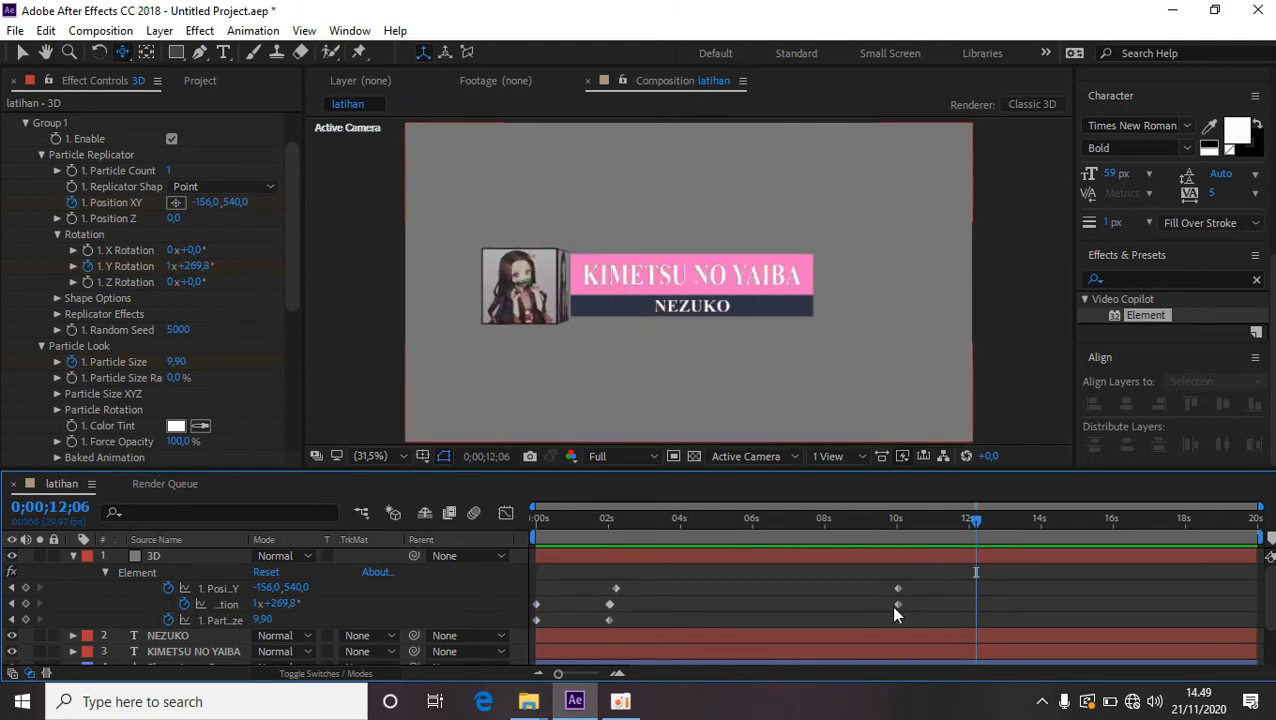
Move the final Position XY and Y Rotation keyframes to 0;00;06;00 and play back the faster slide.
left_click_drag(975, 527, 753, 526)
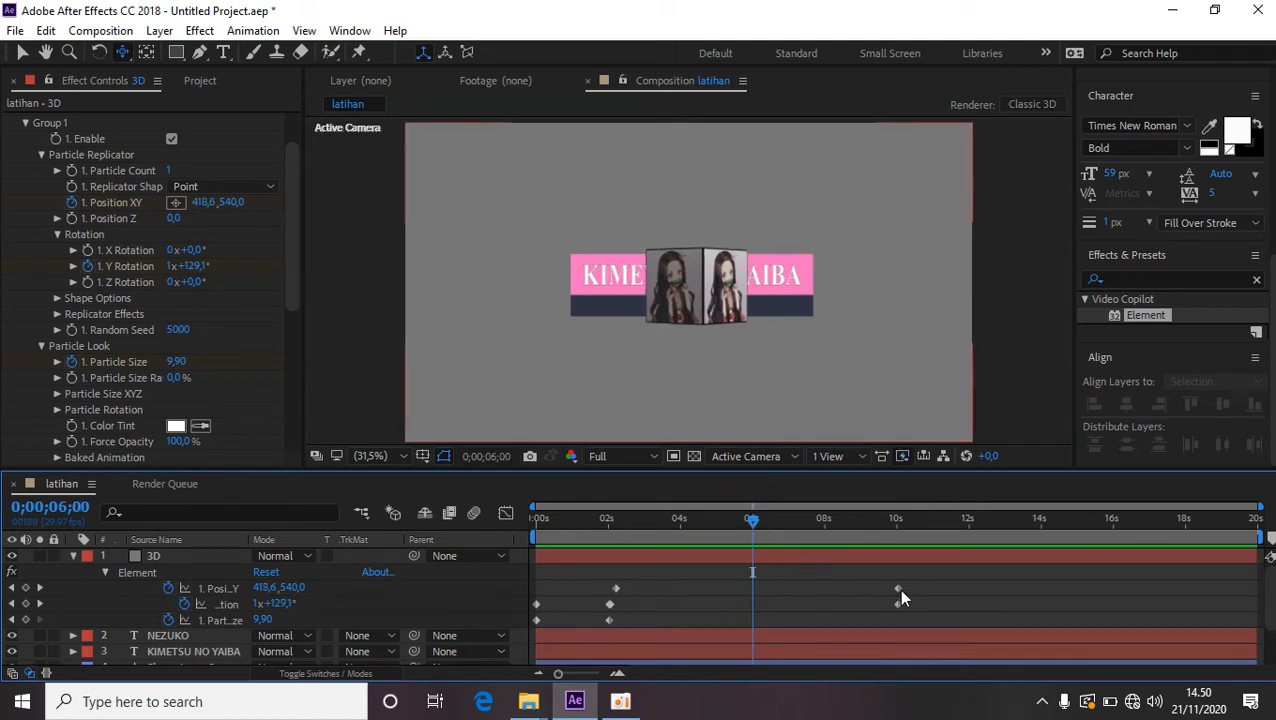
left_click_drag(898, 588, 755, 587)
left_click_drag(894, 612, 755, 618)
left_click_drag(752, 518, 512, 519)
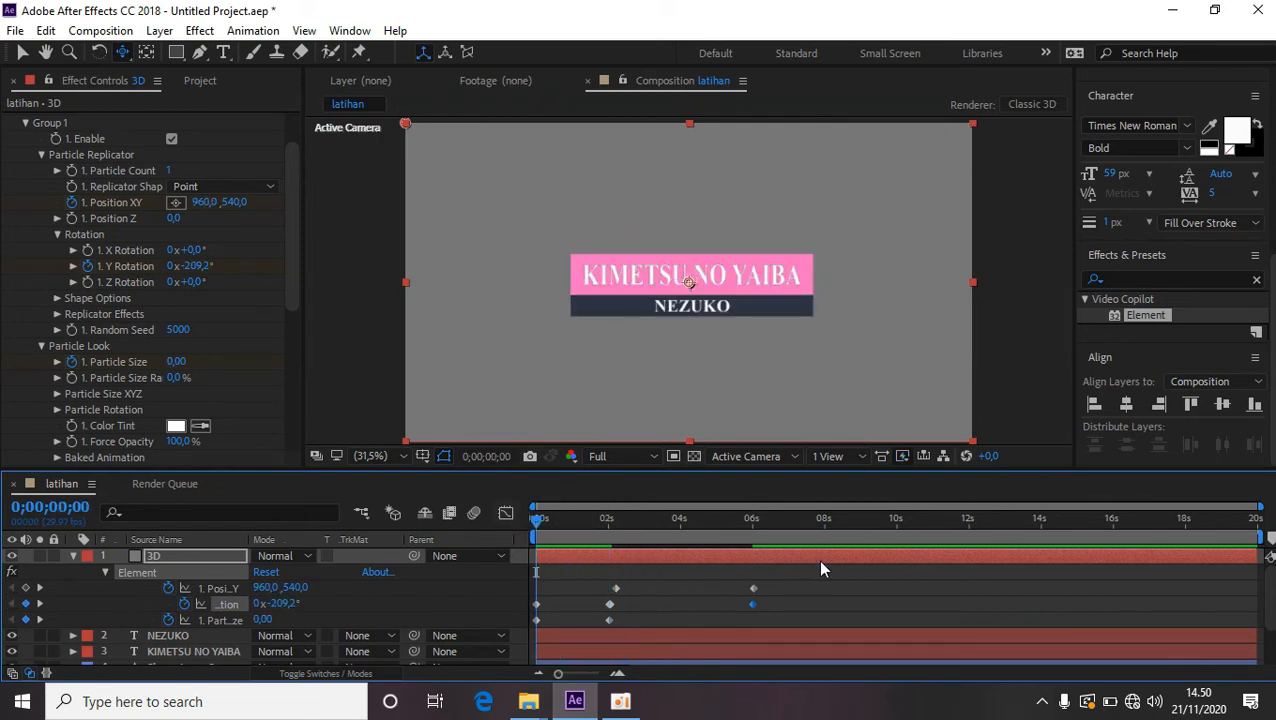
key("space")
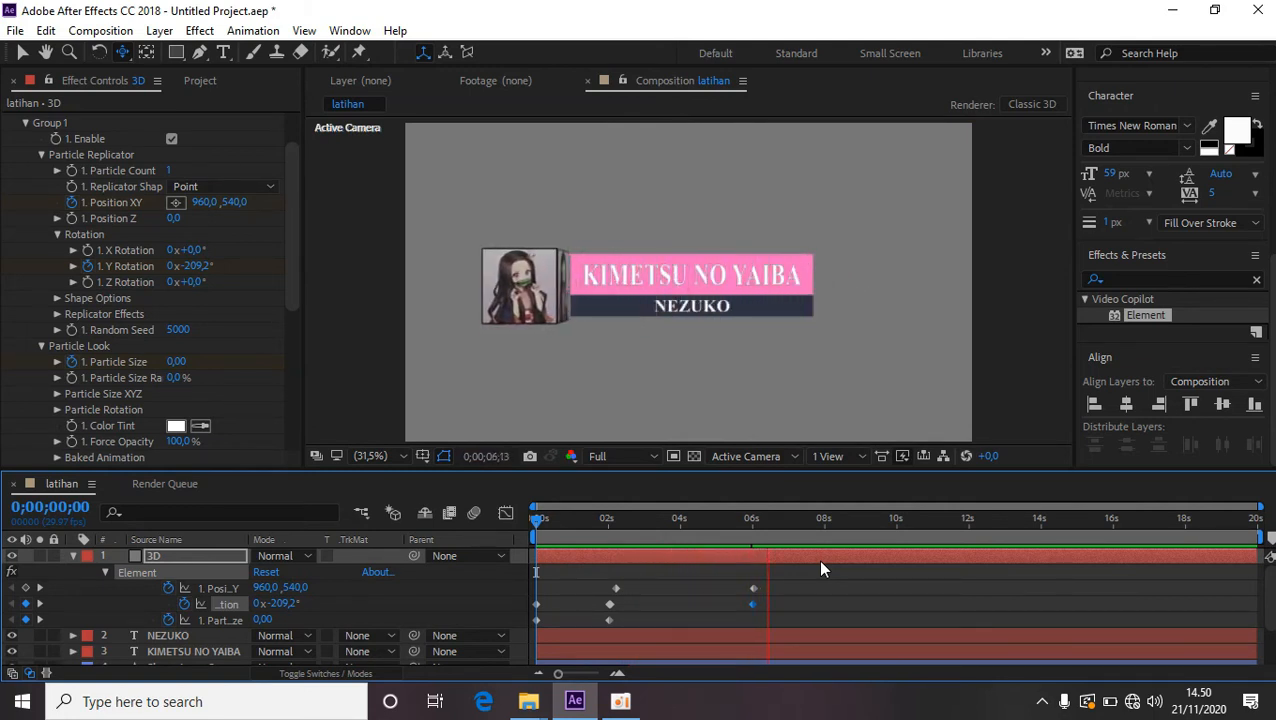
key("space")
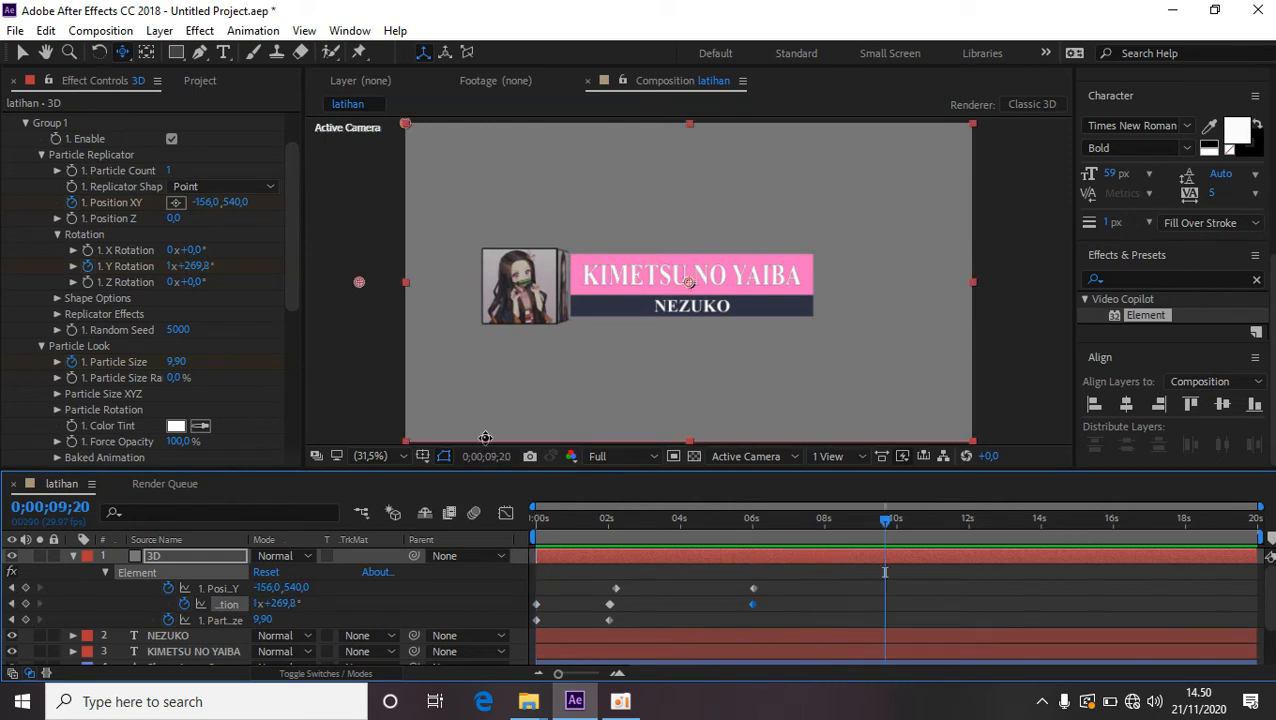
Pre-compose the NEZUKO and KIMETSU NO YAIBA text layers with Shape Layers 1 and 2 into a composition named selesai.
left_click(72, 556)
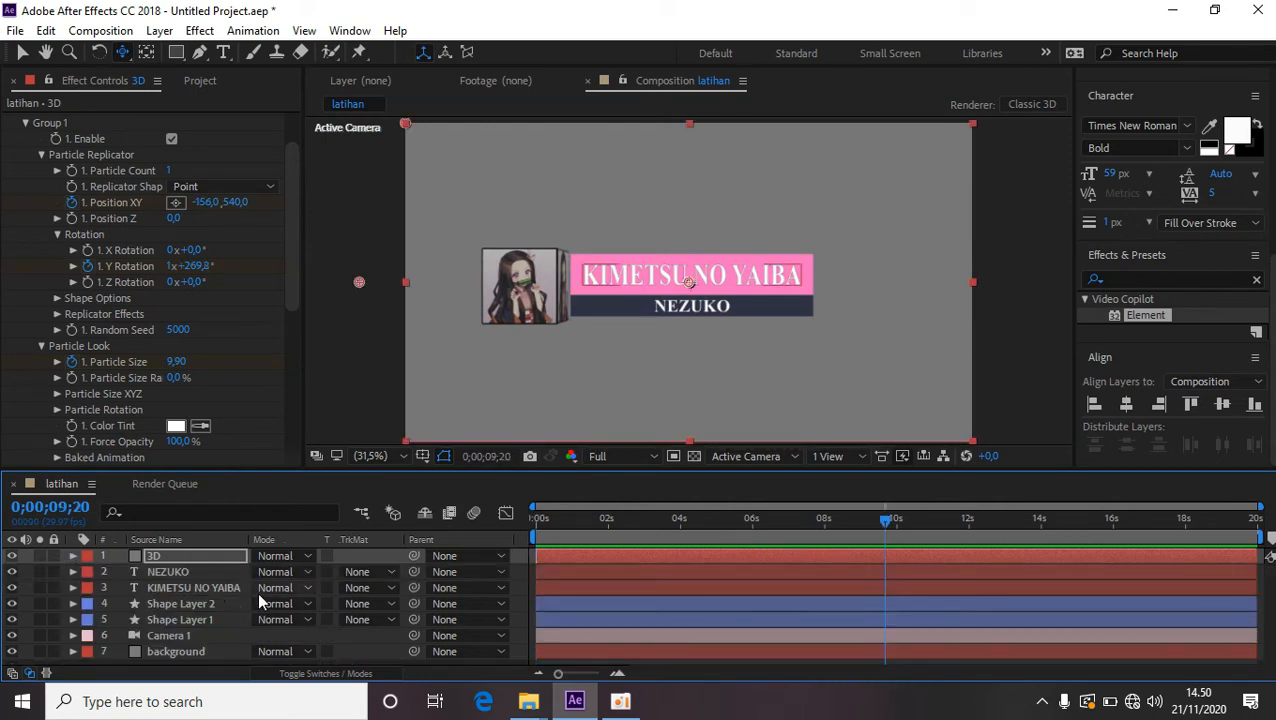
left_click(207, 573)
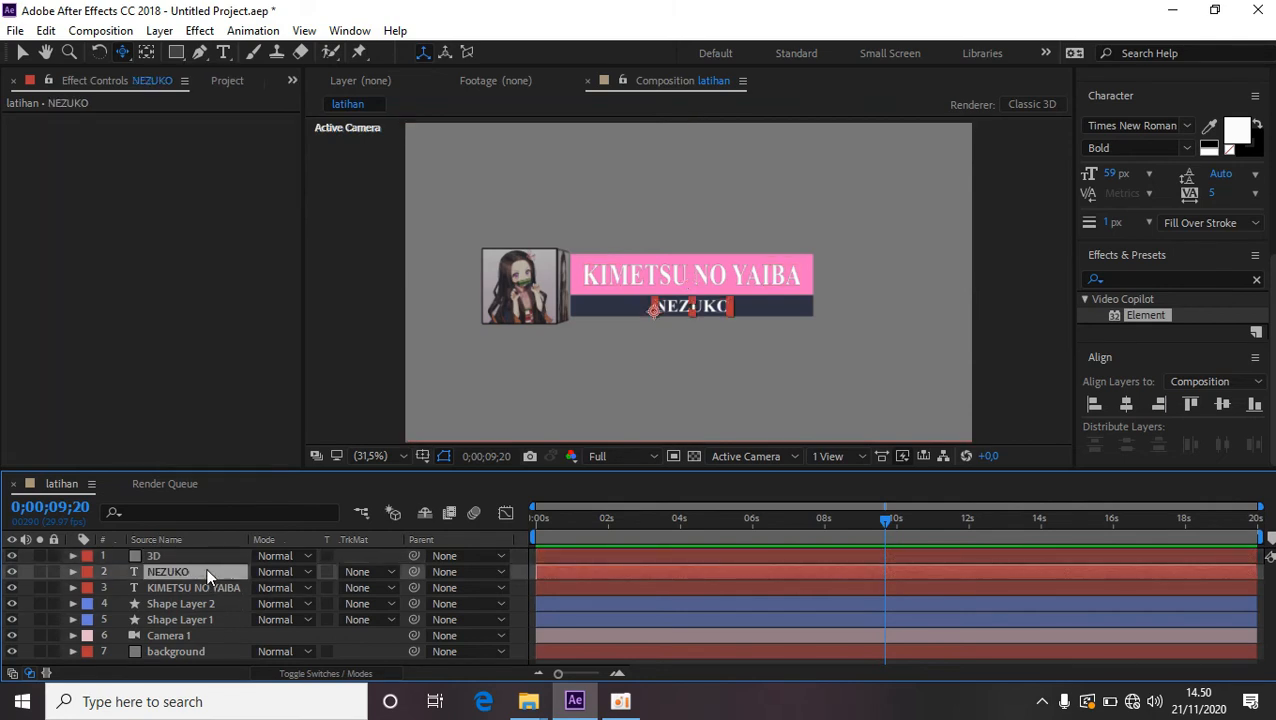
left_click(200, 588, "shift")
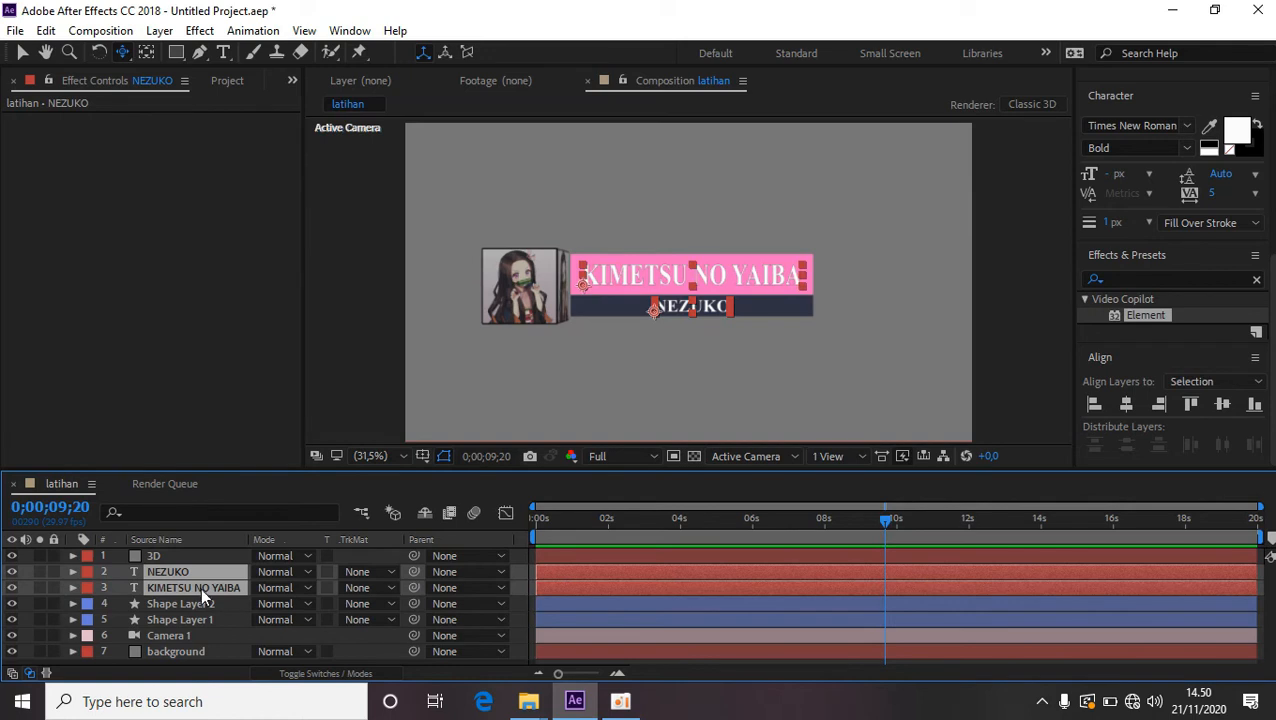
left_click(194, 603, "shift")
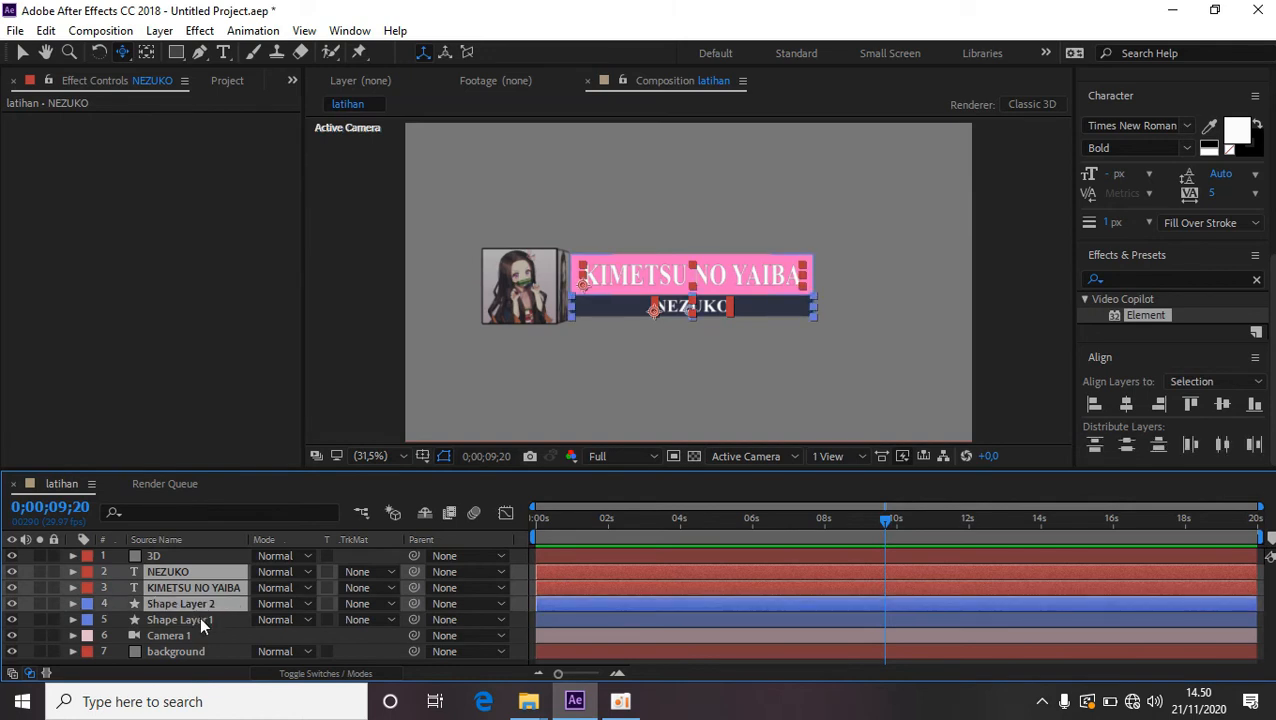
left_click(206, 618, "shift")
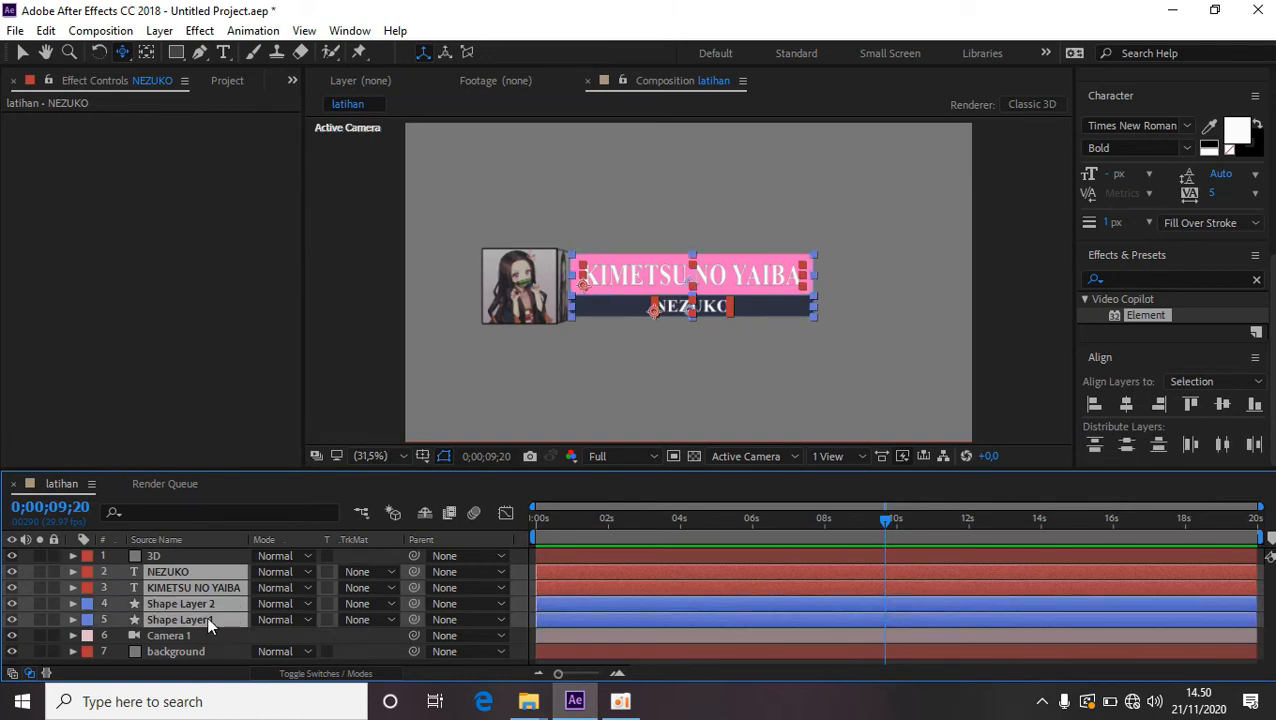
right_click(216, 614)
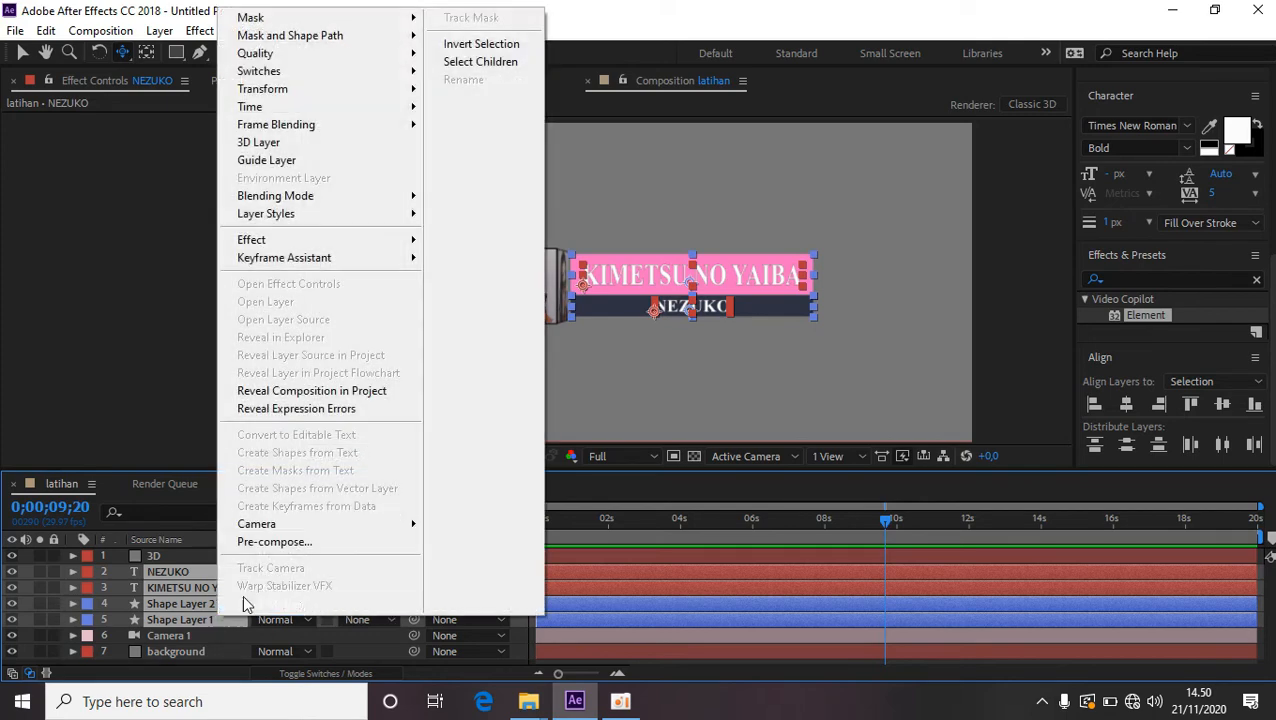
left_click(316, 543)
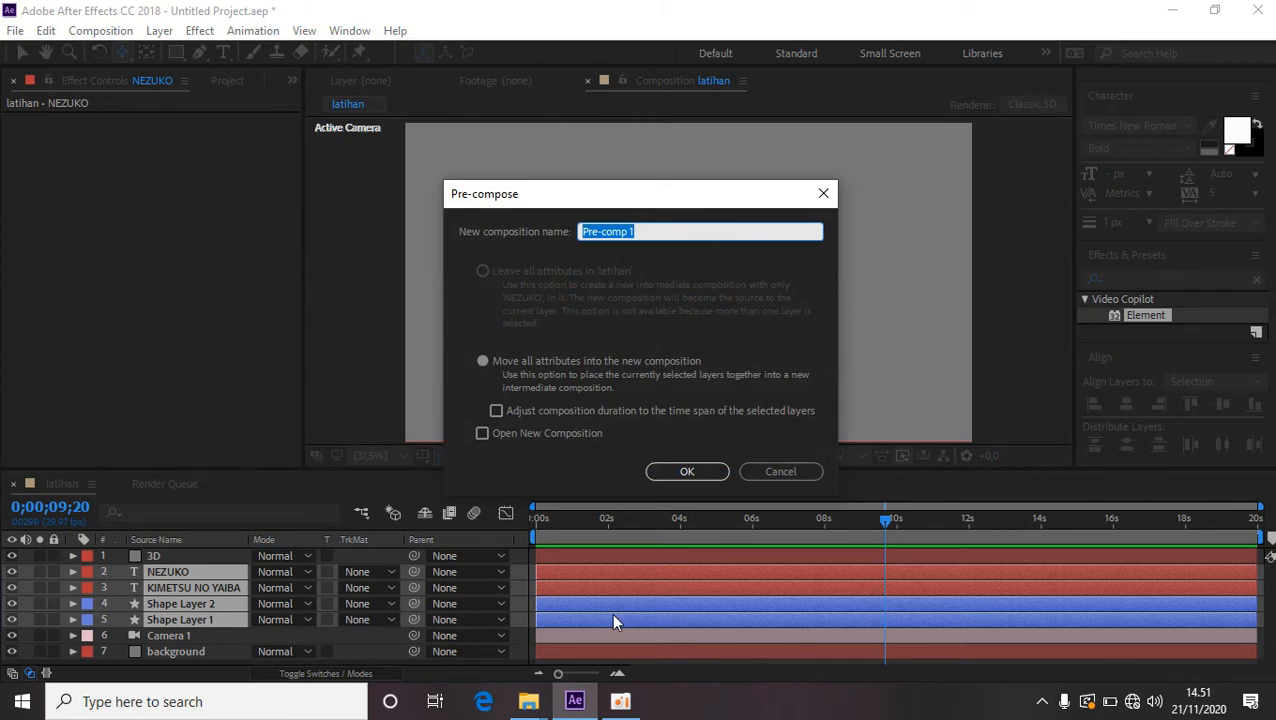
type("selesai")
left_click(684, 474)
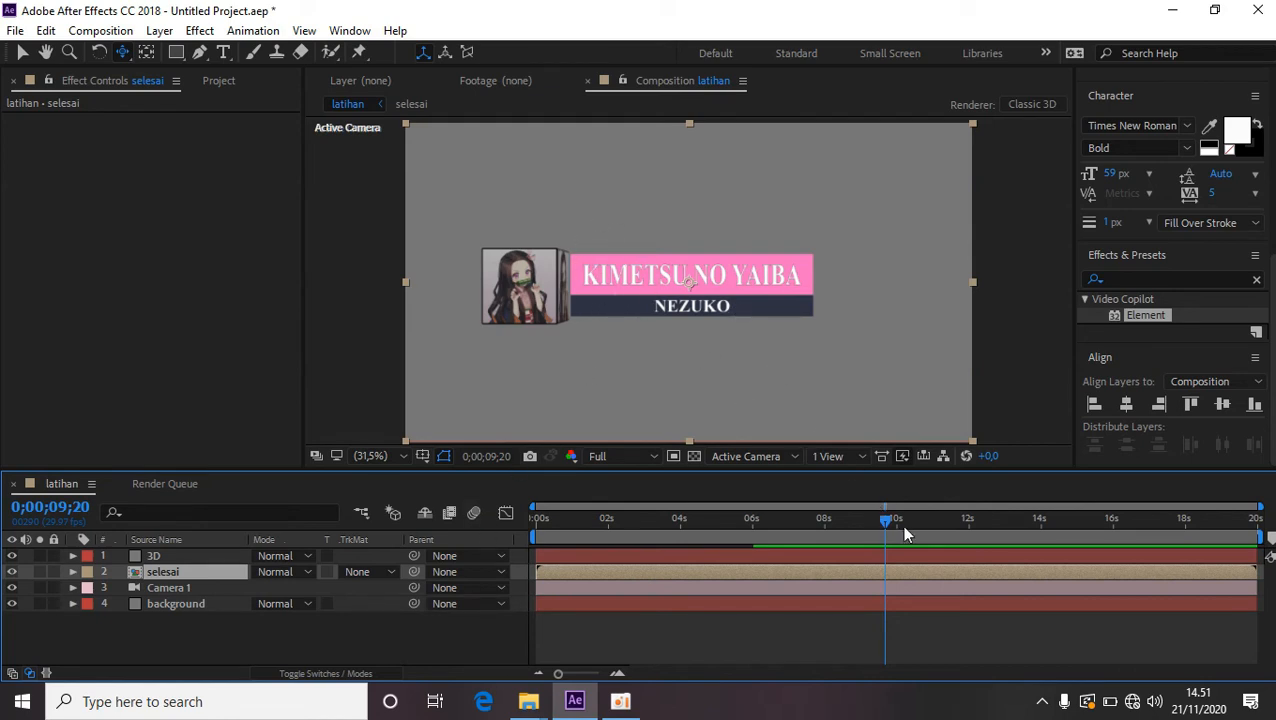
At 0;00;01;22, draw a narrow rectangular mask on the selesai layer just beyond the bars' right end and keyframe its Mask Path.
left_click_drag(886, 524, 558, 546)
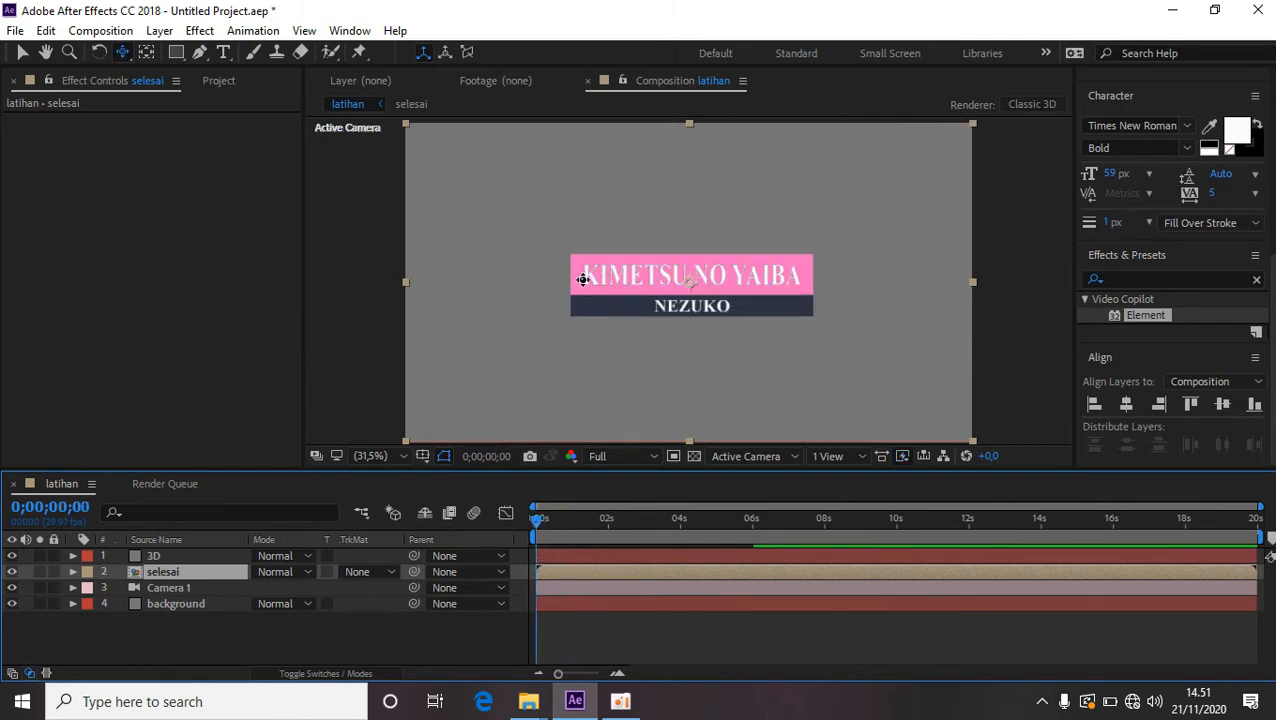
left_click_drag(537, 527, 598, 533)
left_click_drag(597, 533, 601, 533)
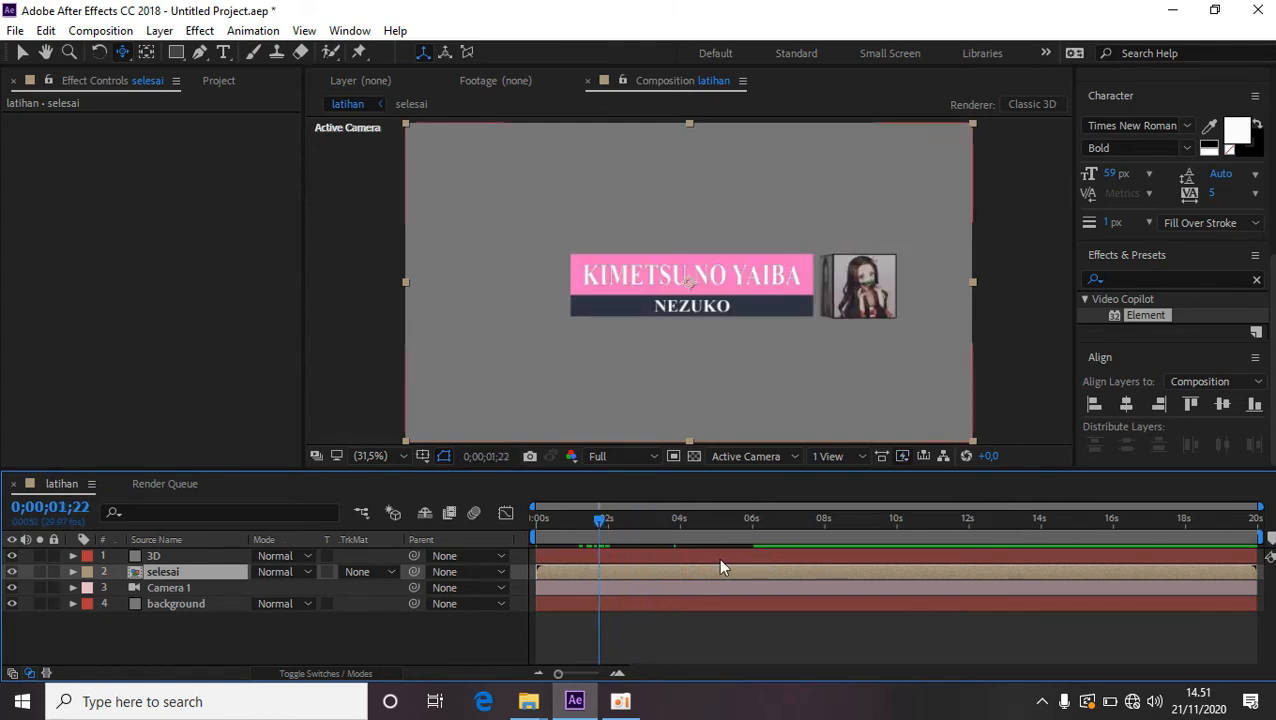
left_click(206, 614)
left_click(176, 570)
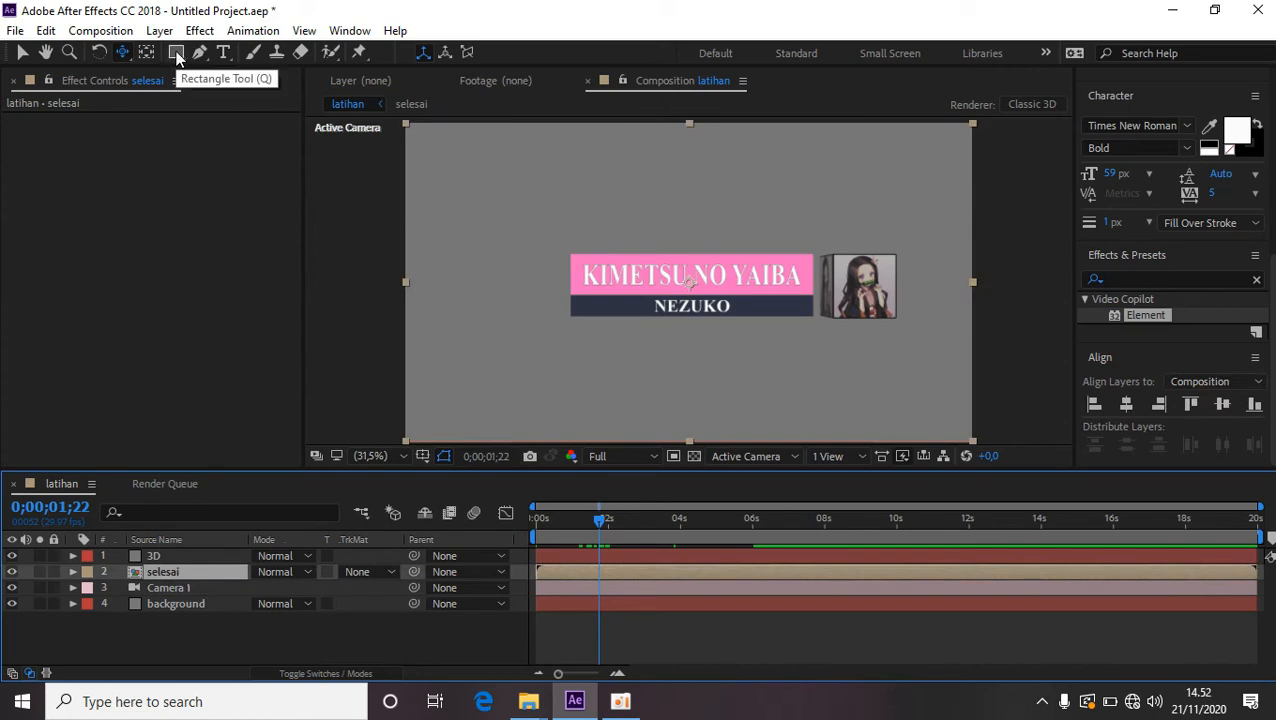
left_click_drag(176, 57, 218, 50)
scroll(657, 230, "down", 1)
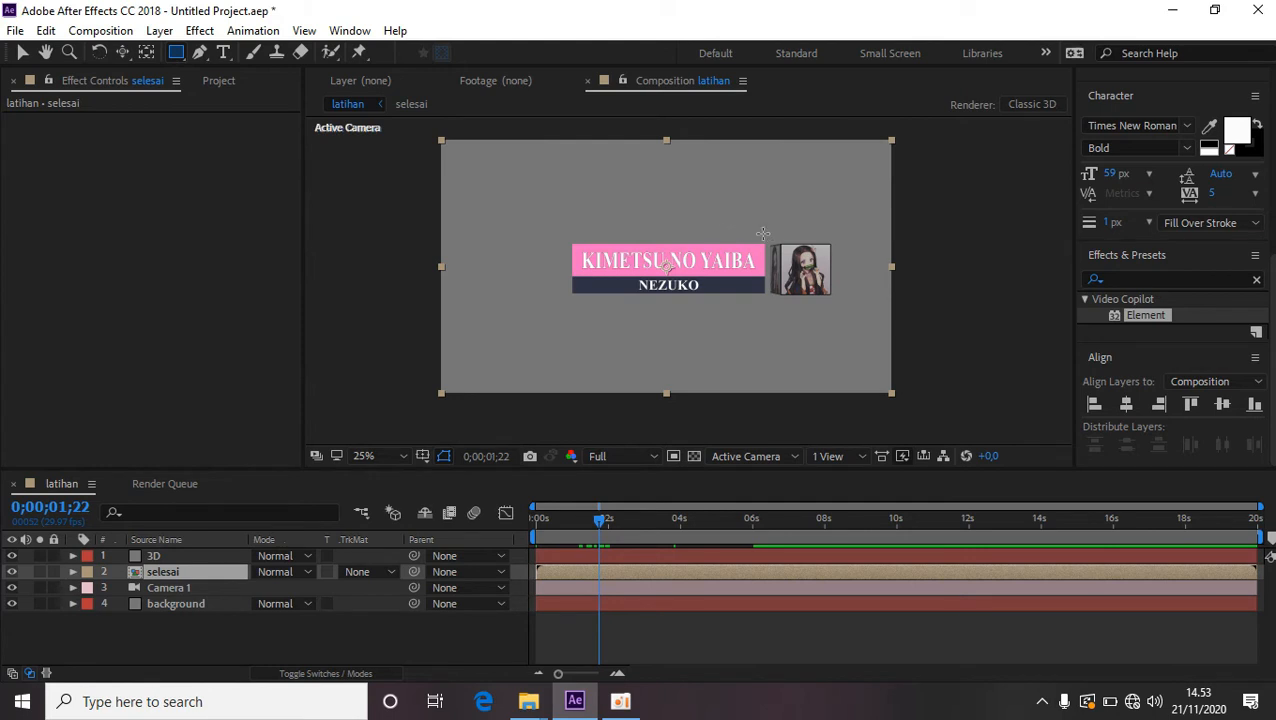
left_click_drag(767, 234, 781, 306)
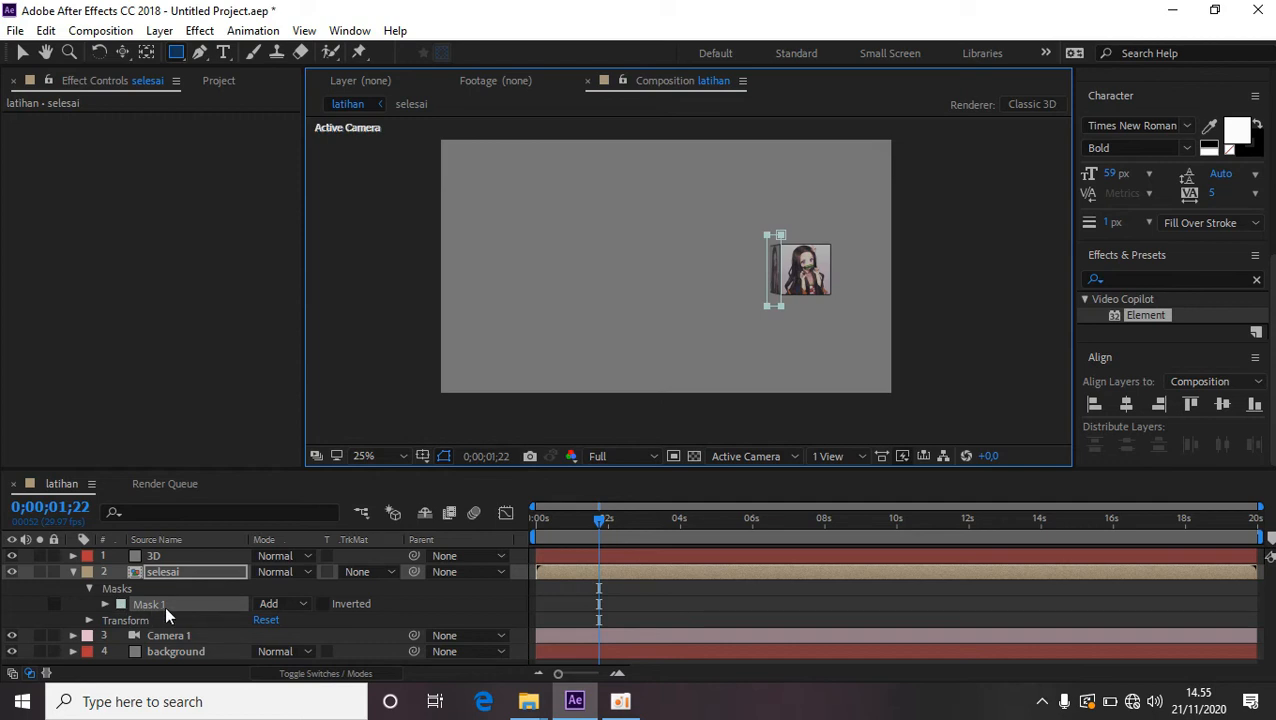
left_click(105, 603)
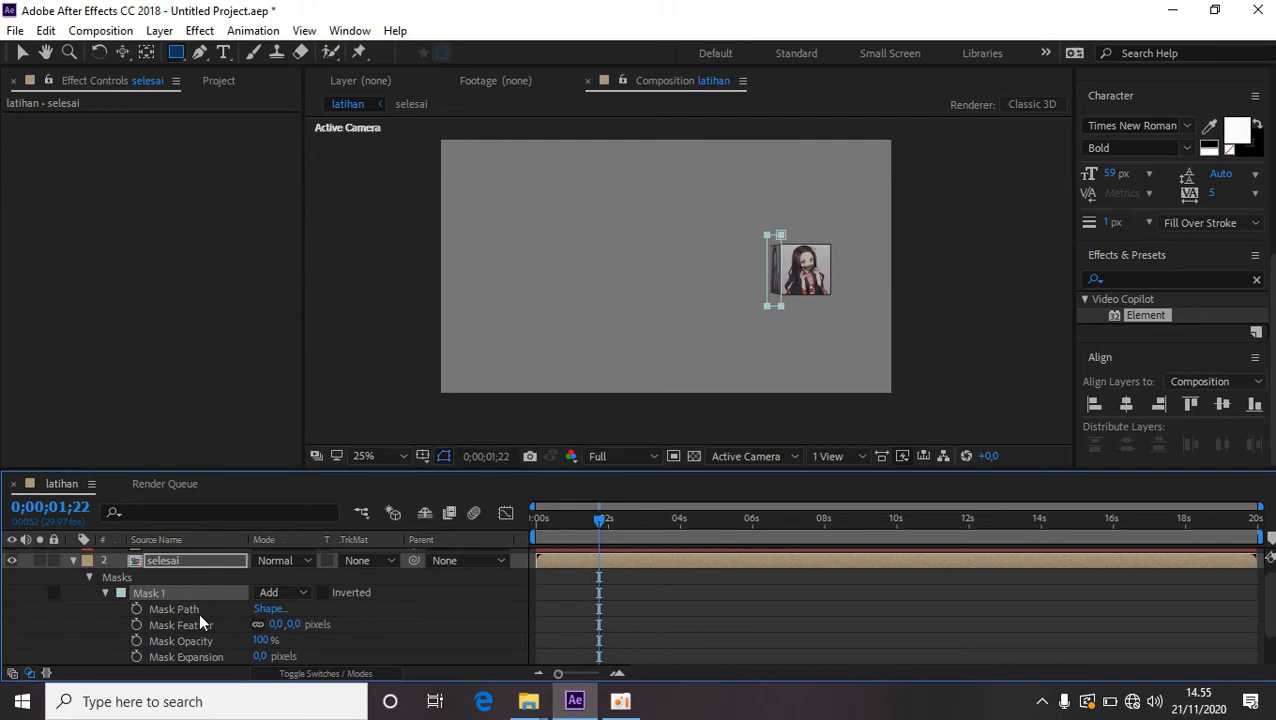
left_click(137, 610)
At 0;00;06;17, stretch the mask's left edge over both title bars up to the box and play back the reveal.
left_click_drag(602, 525, 774, 535)
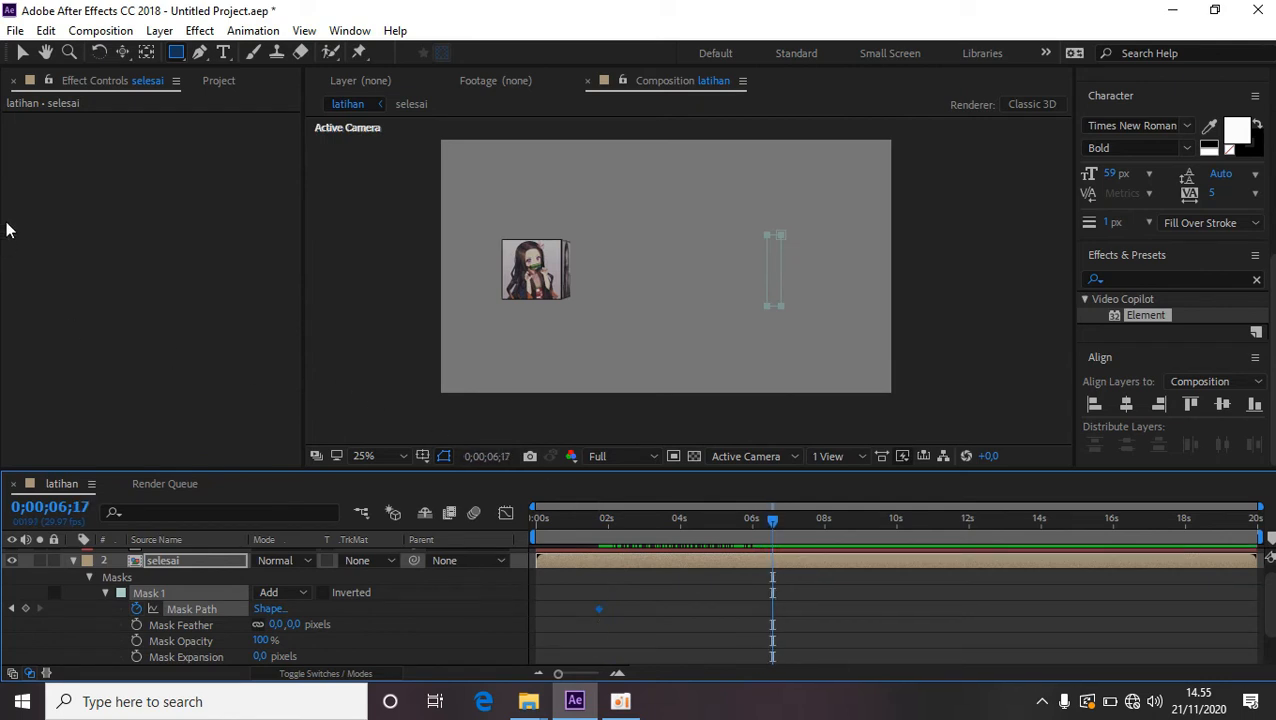
left_click(22, 56)
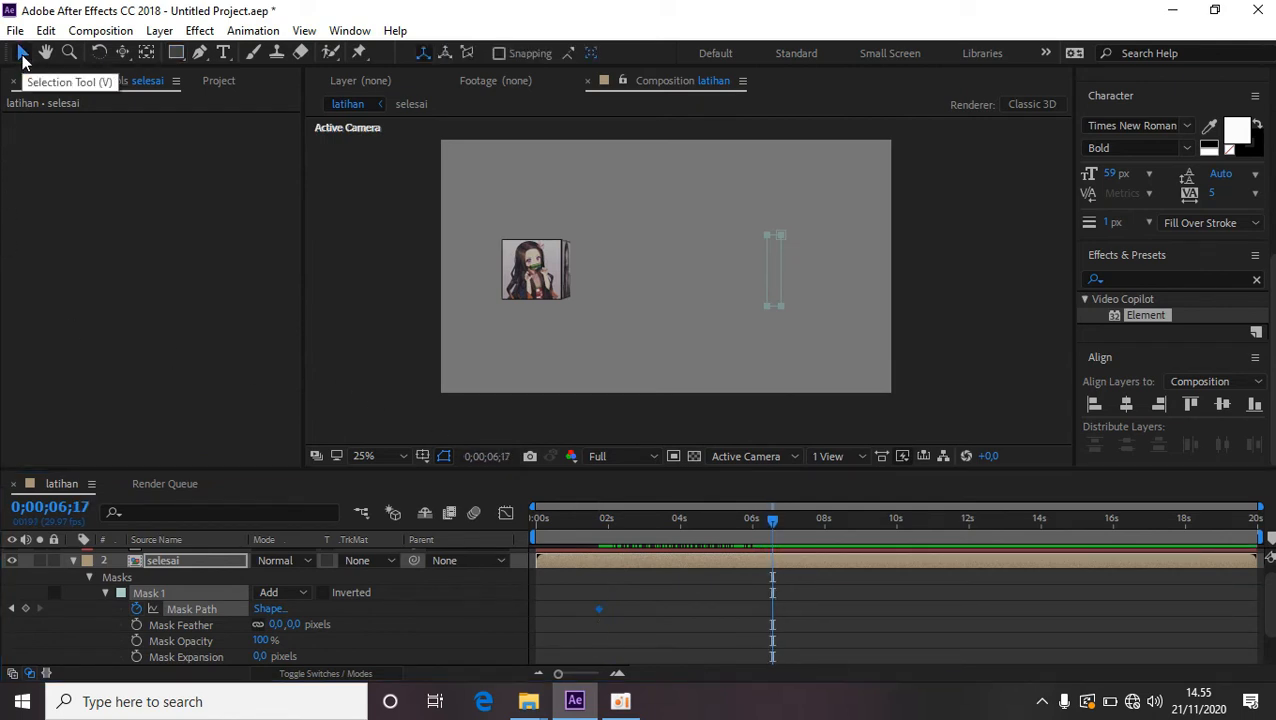
double_click(768, 308)
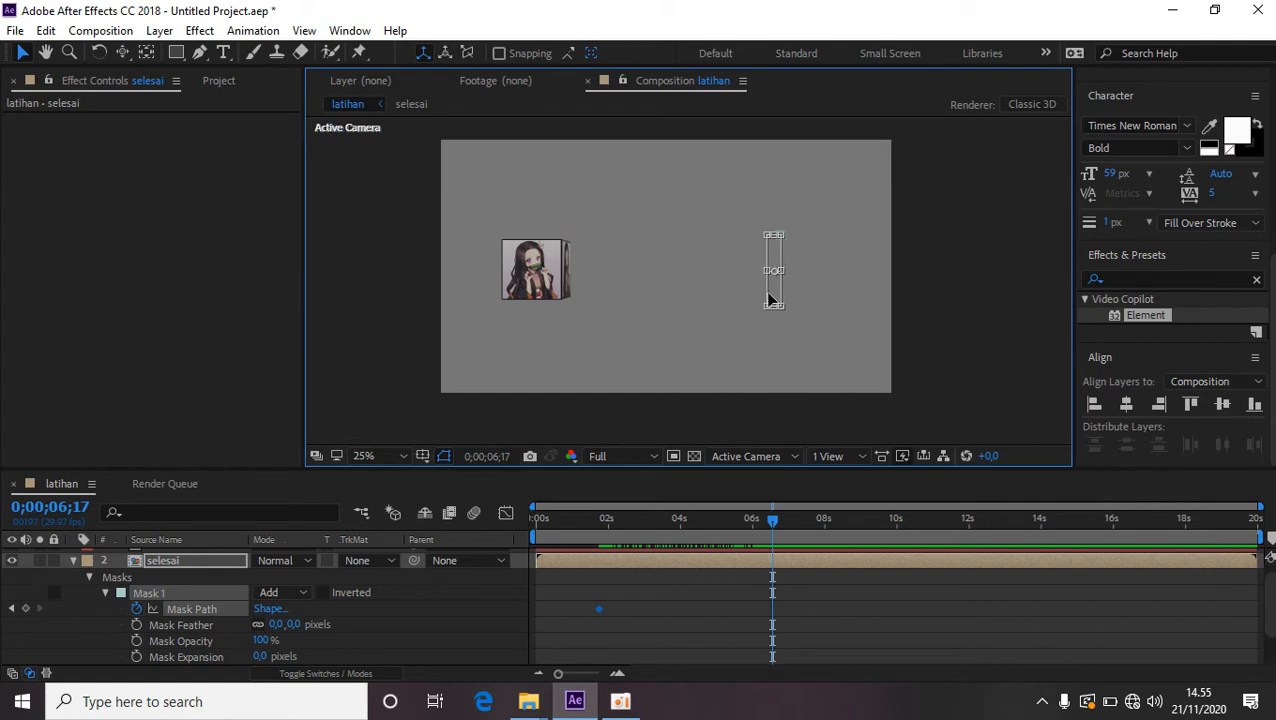
left_click_drag(768, 271, 542, 270)
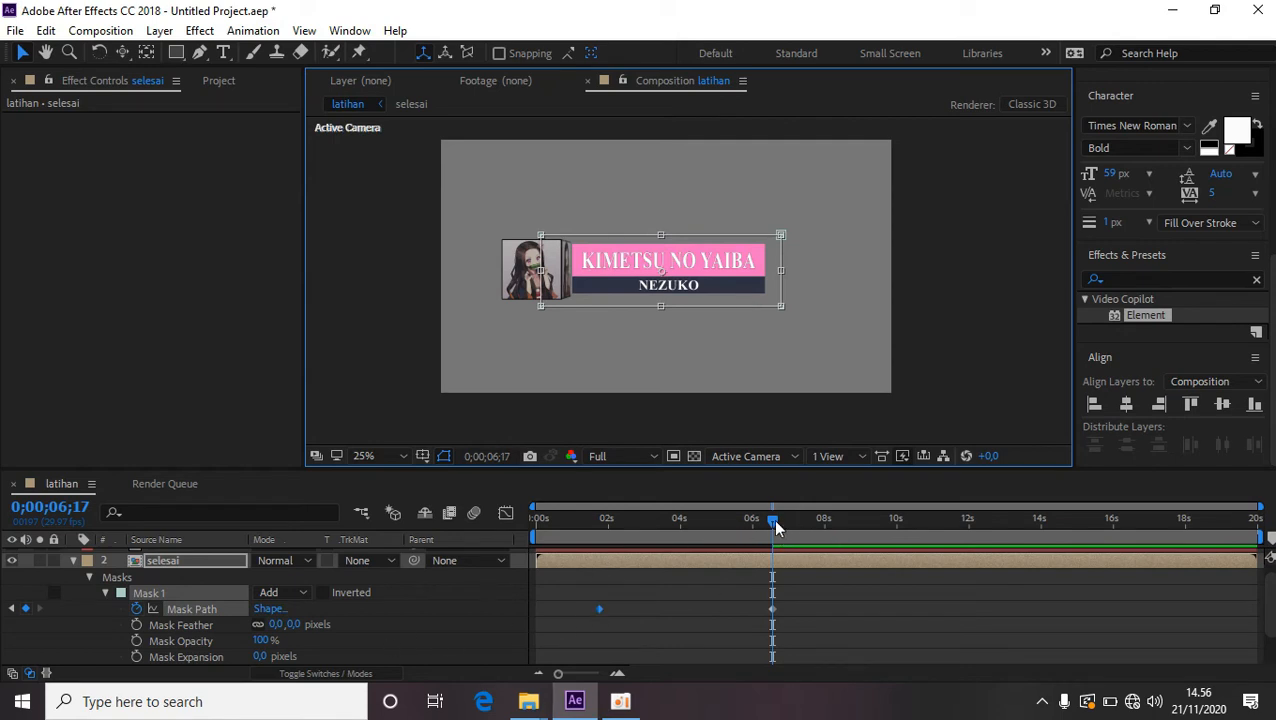
left_click_drag(772, 529, 534, 527)
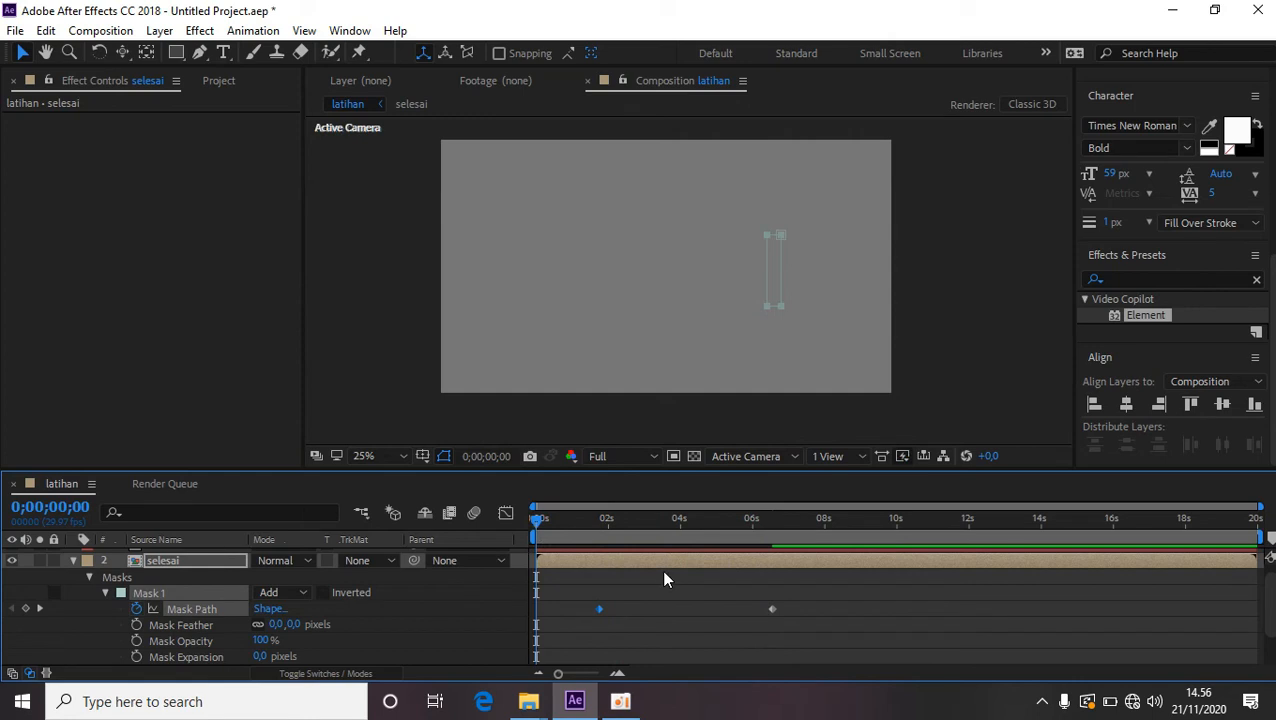
key("space")
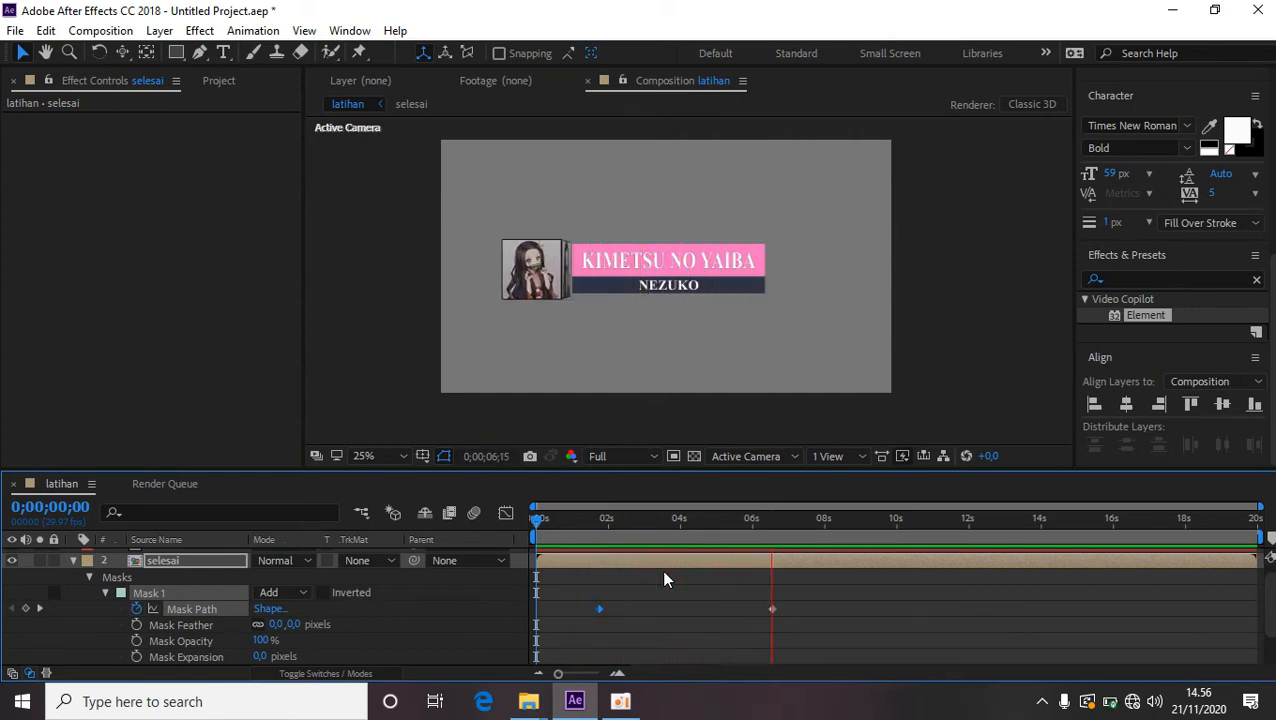
Delay the first Mask Path keyframe to just past 2 seconds, play back the reveal and collapse the selesai layer.
left_click_drag(752, 527, 586, 546)
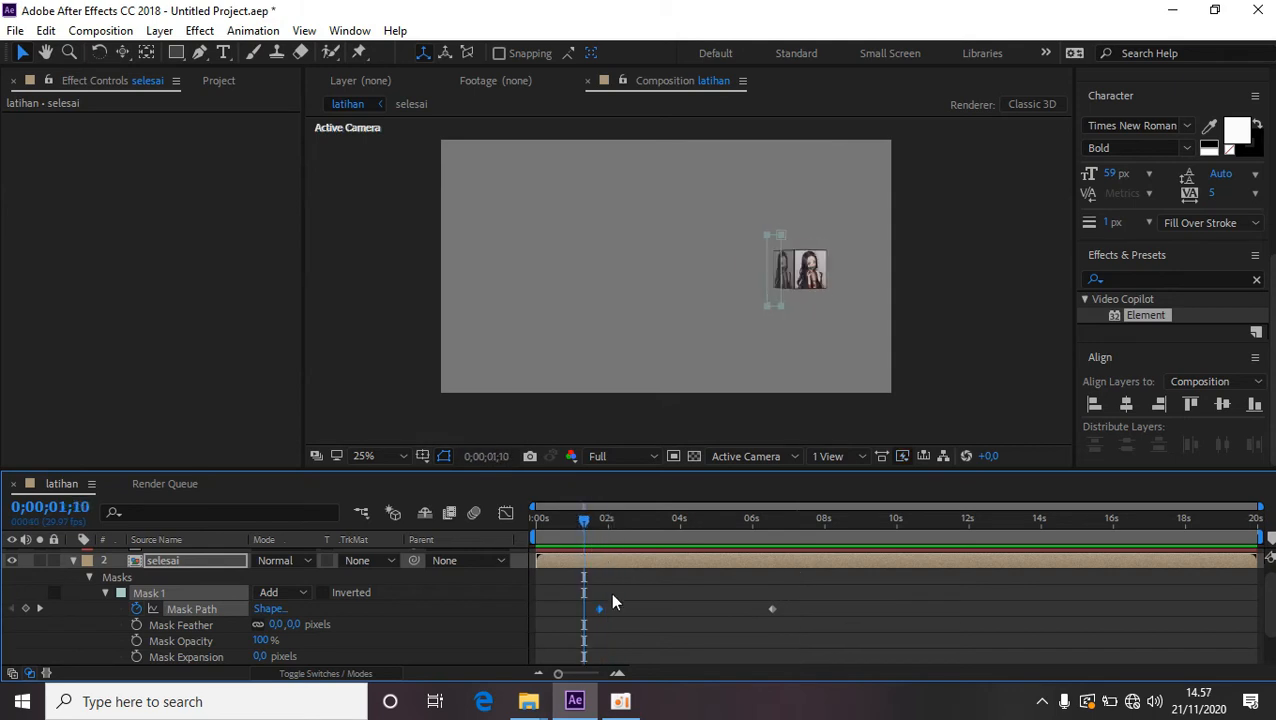
left_click_drag(598, 612, 617, 616)
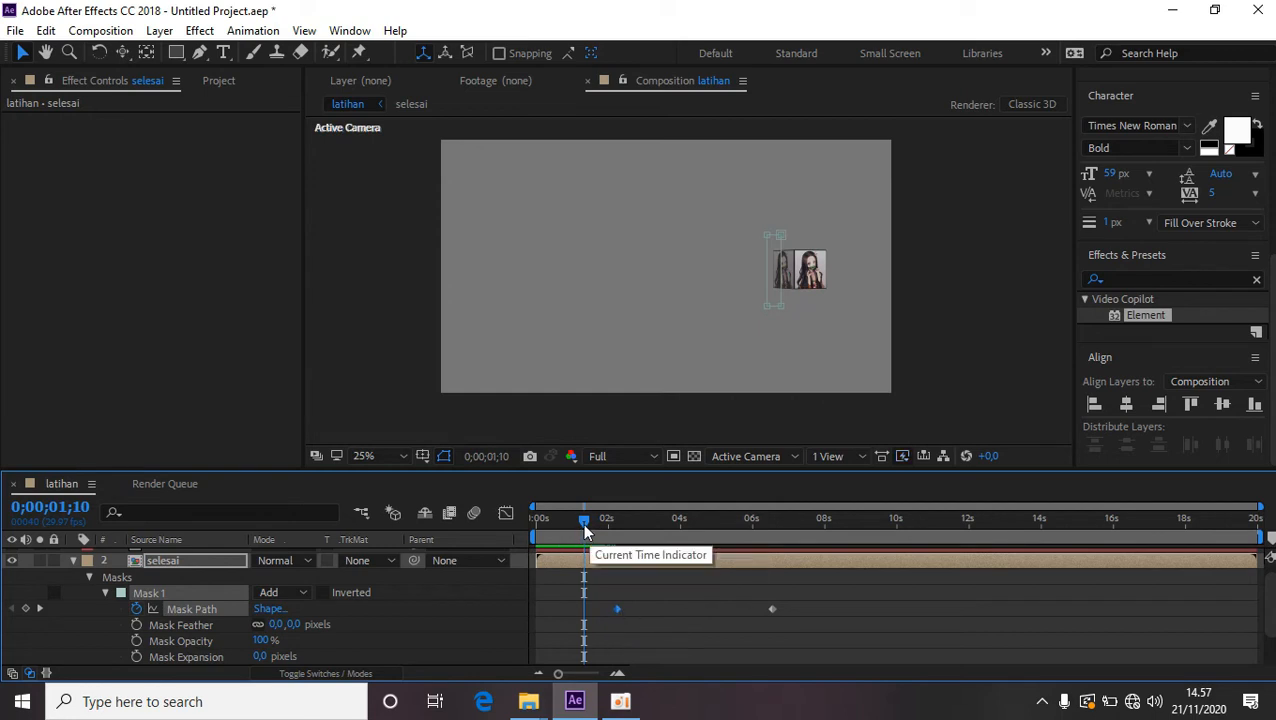
left_click_drag(584, 524, 607, 531)
key("space")
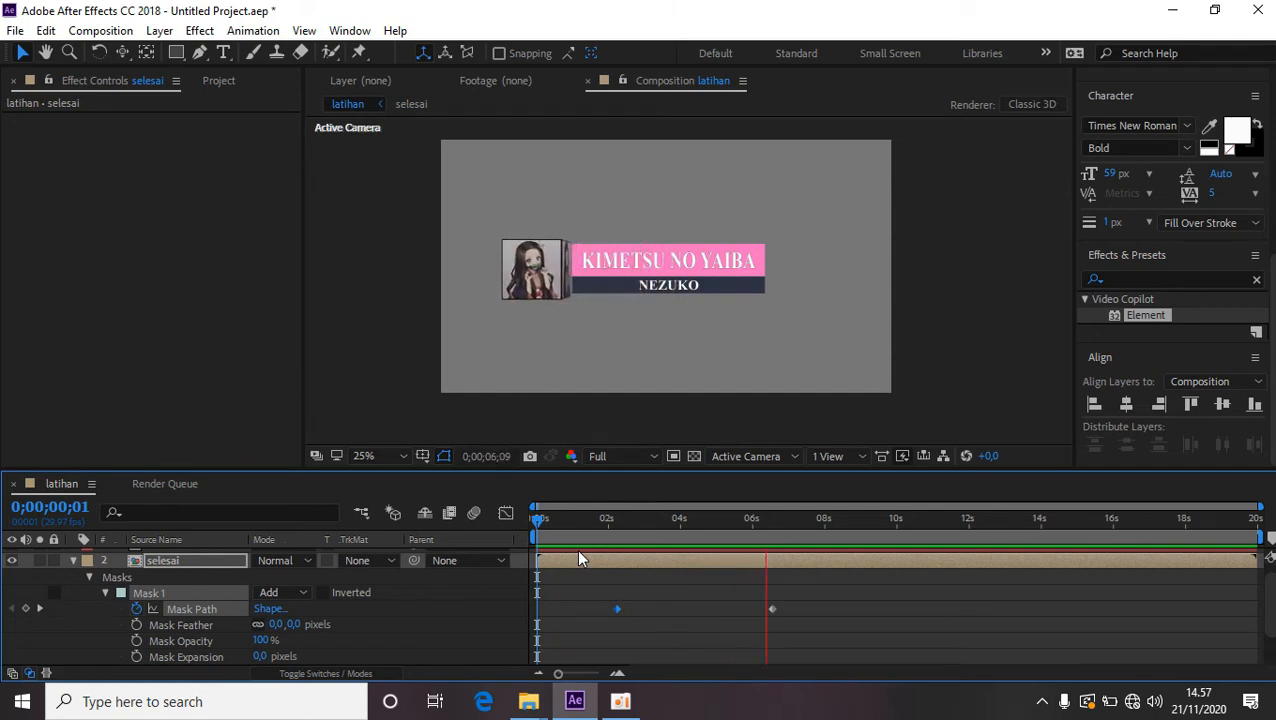
key("space")
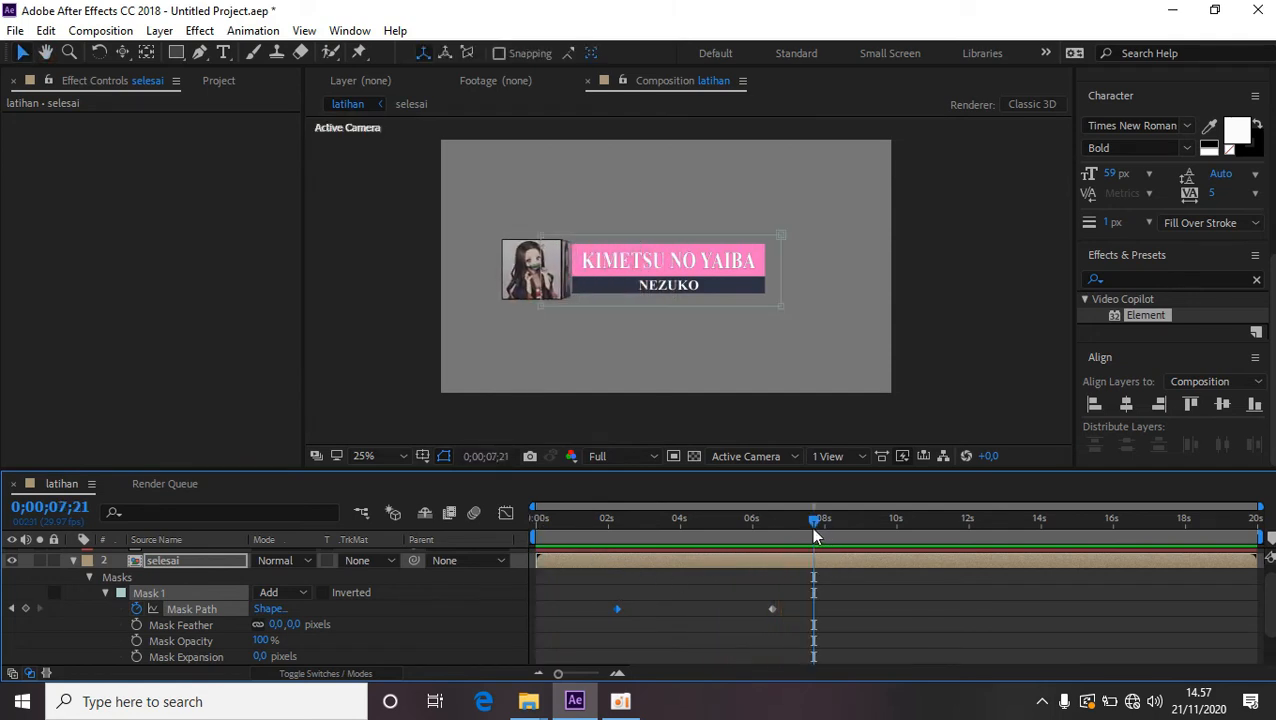
left_click_drag(815, 528, 778, 560)
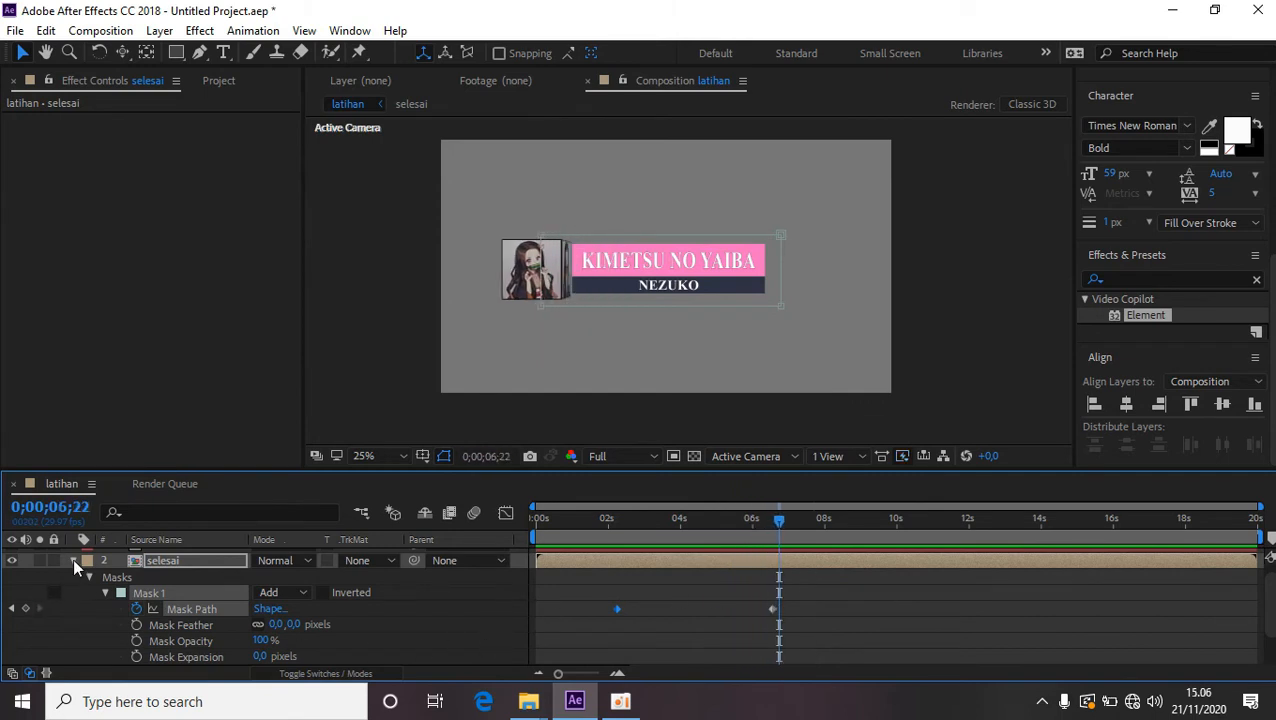
left_click(73, 560)
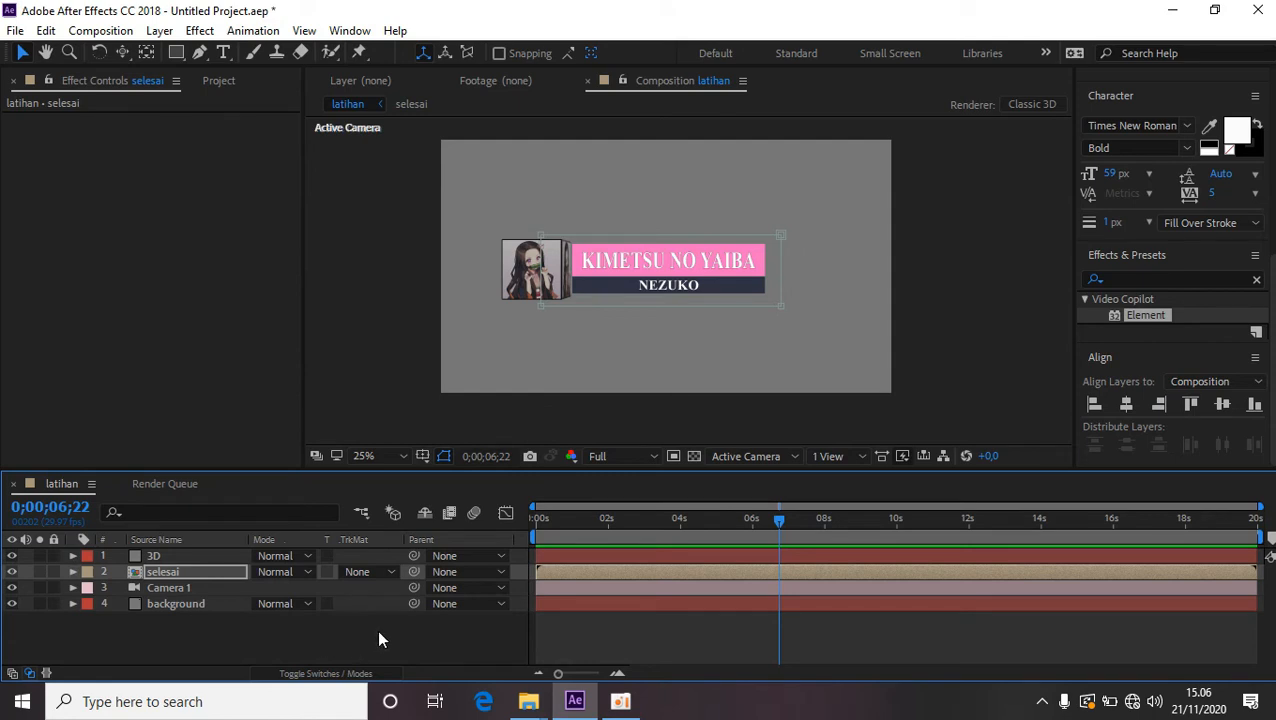
left_click(440, 636)
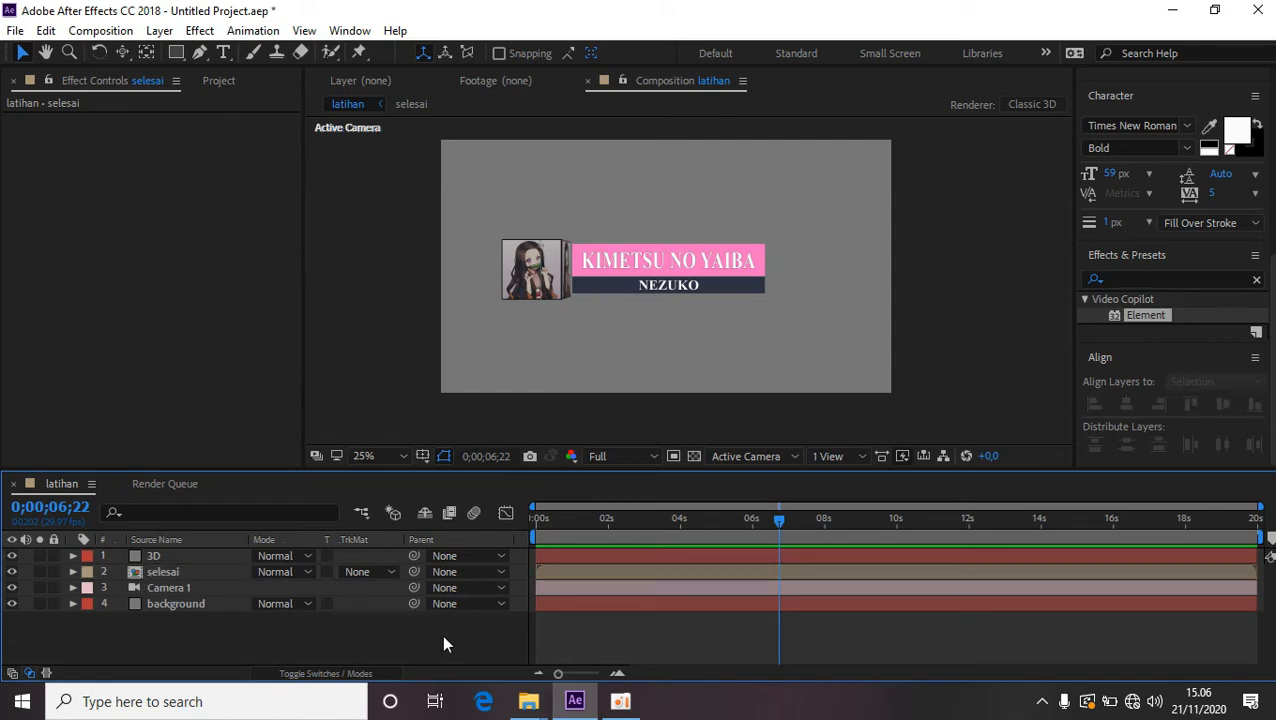
Outline both title bars with a four-point Pen path on a new shape layer, starting at their upper-left corner.
left_click(175, 569)
left_click(280, 648)
left_click(200, 55)
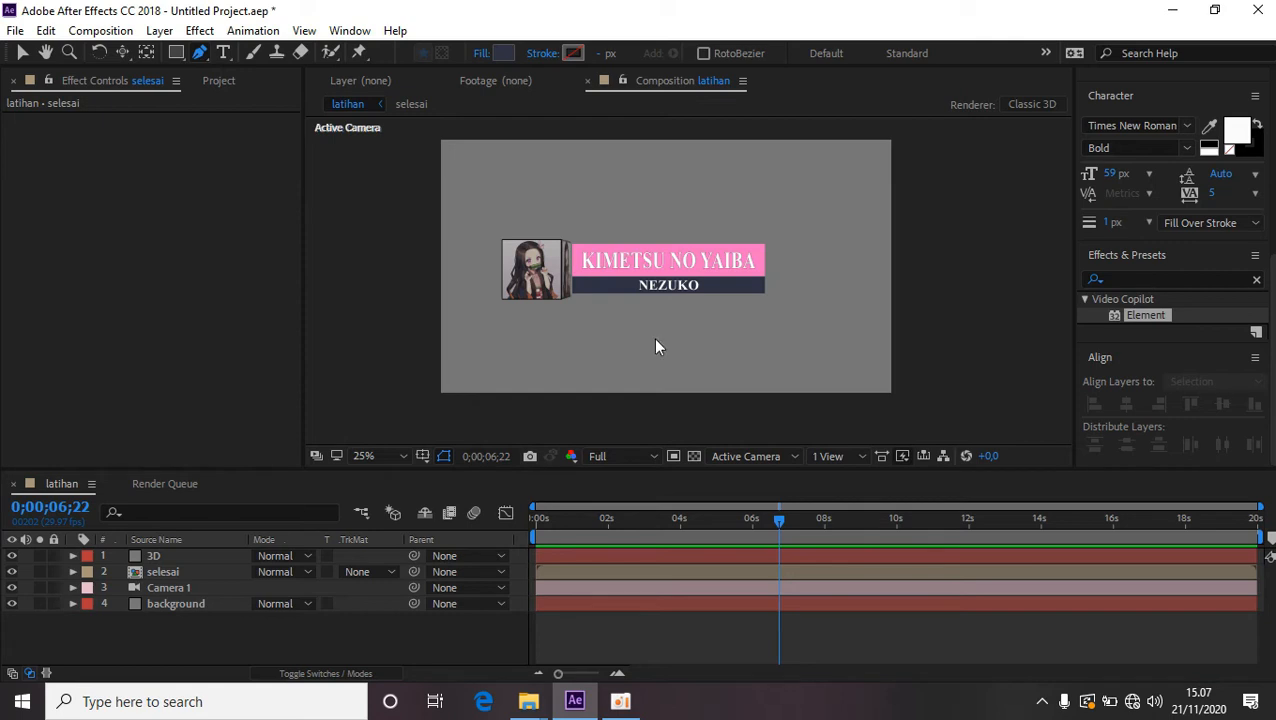
scroll(655, 347, "up", 2)
scroll(656, 340, "up", 1)
left_click_drag(650, 229, 711, 439)
scroll(472, 300, "down", 1)
left_click(429, 235)
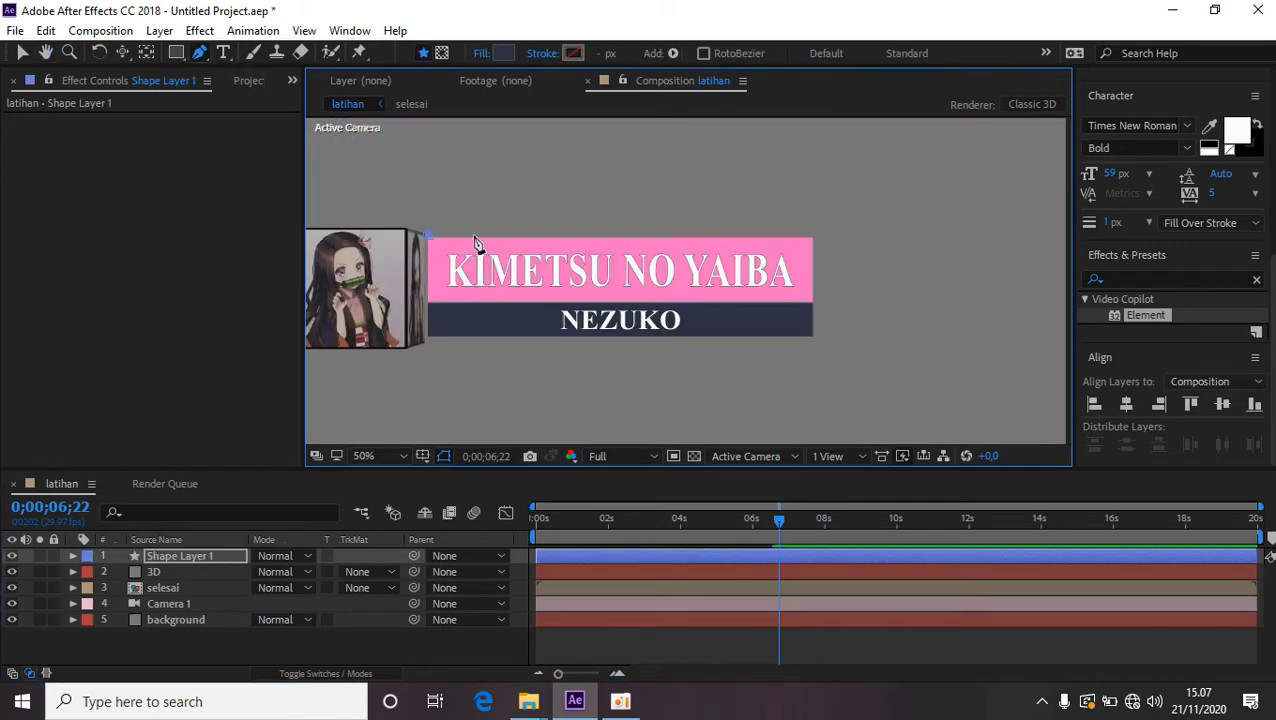
left_click(817, 236)
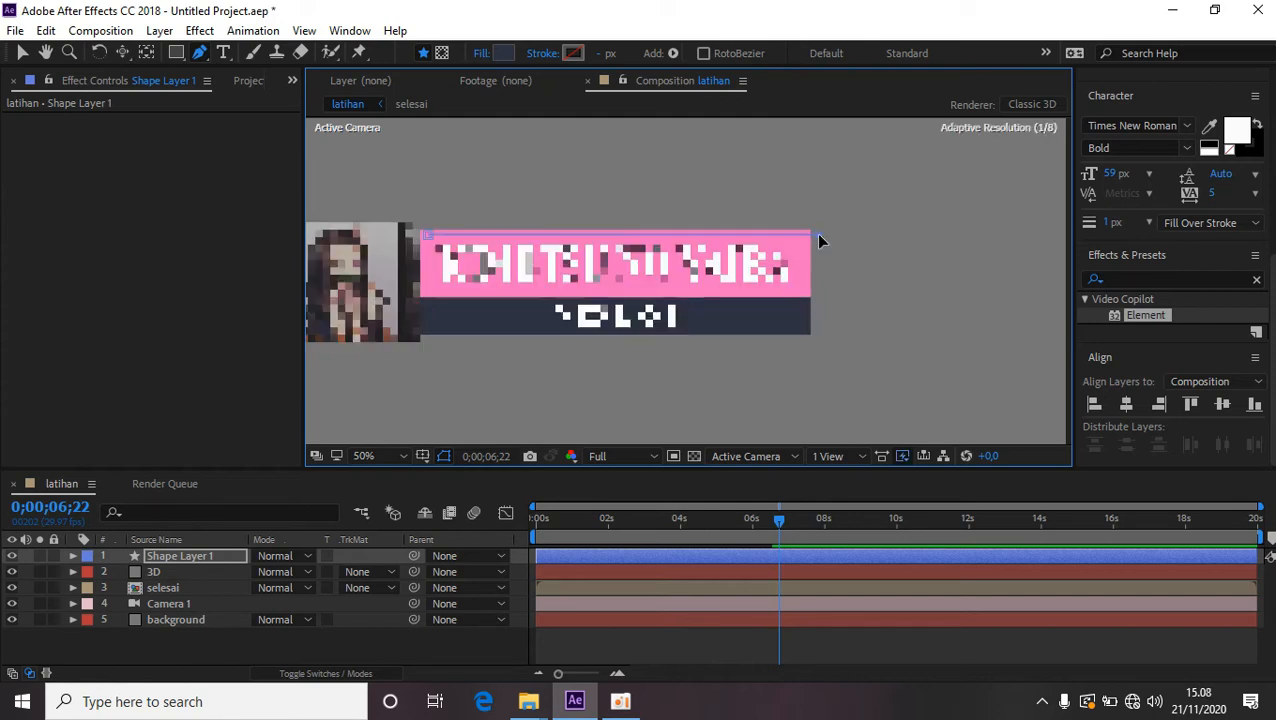
left_click(818, 337)
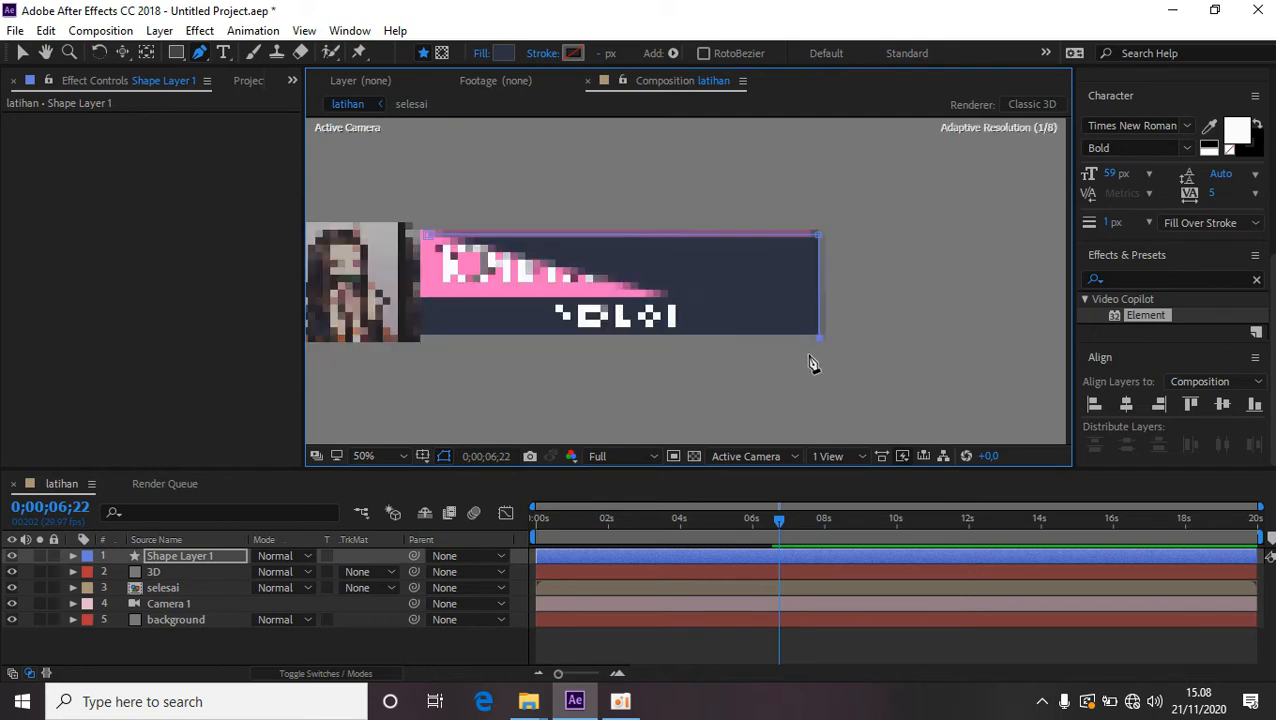
left_click(428, 339)
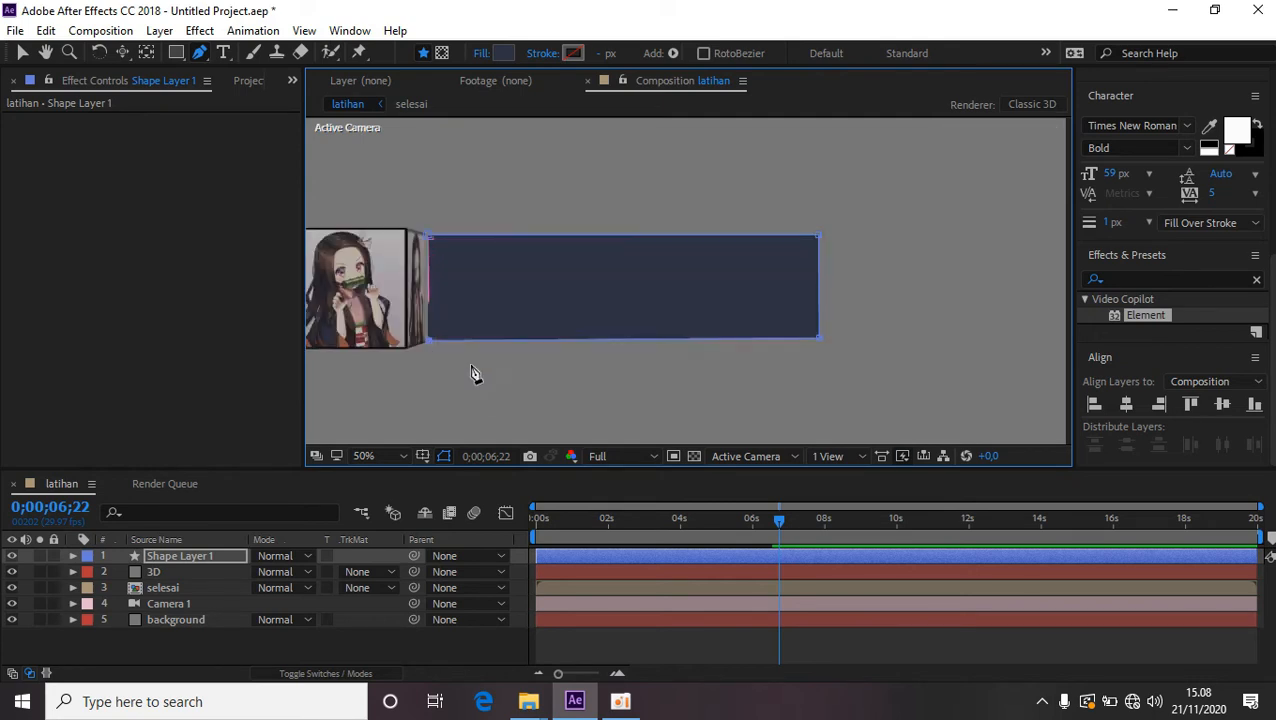
Set the new outline shape's fill to None.
left_click(481, 53)
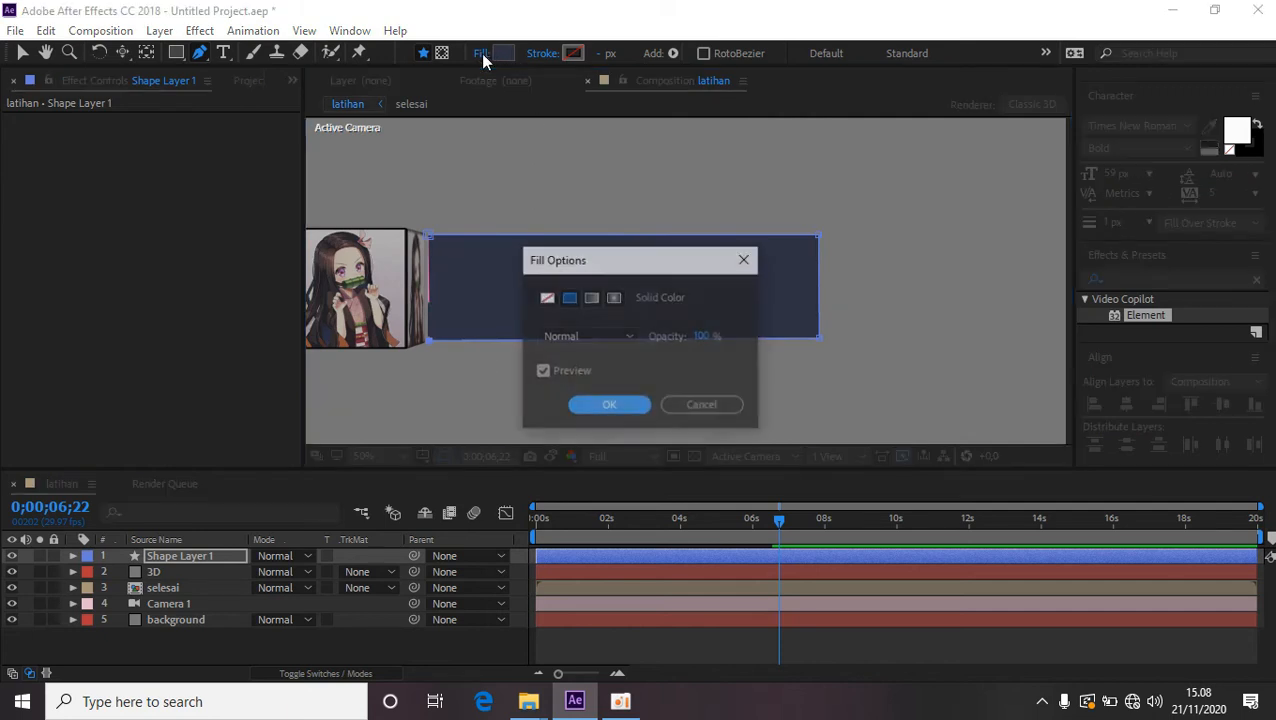
left_click(545, 299)
left_click(605, 407)
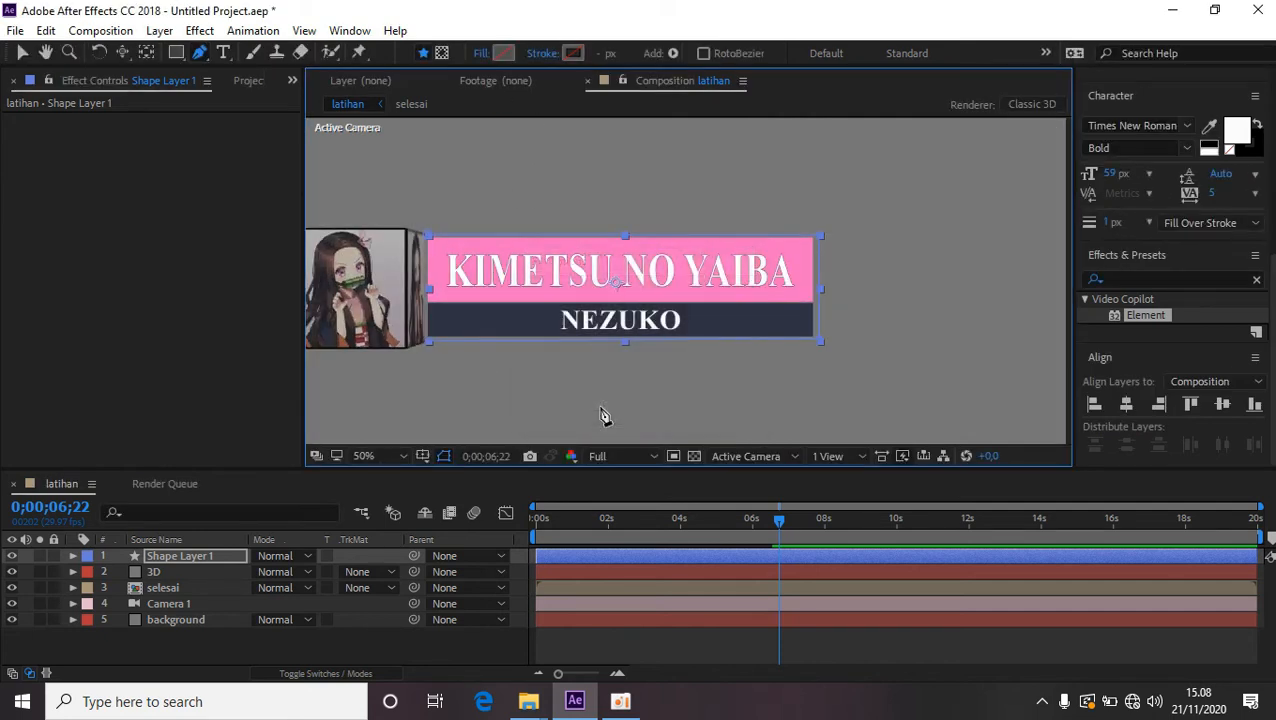
Give the outline shape a solid white stroke 8 px wide, leaving the layer deselected.
left_click(543, 53)
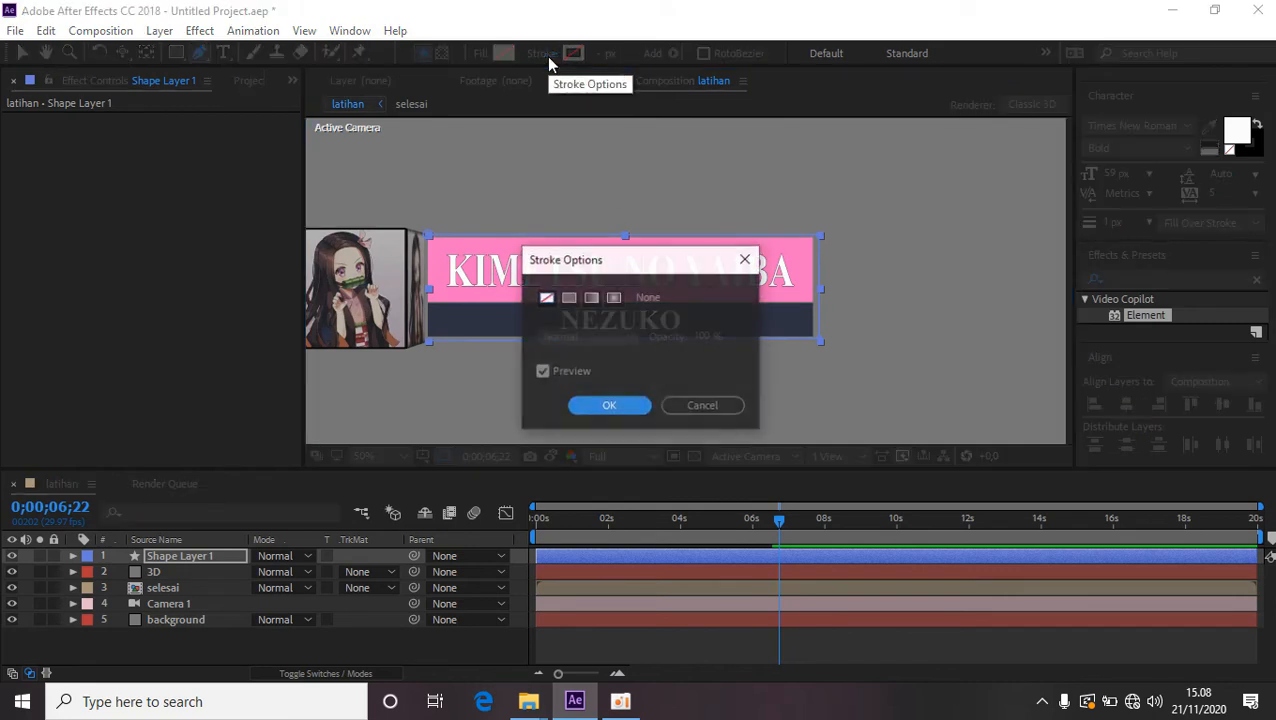
left_click(569, 299)
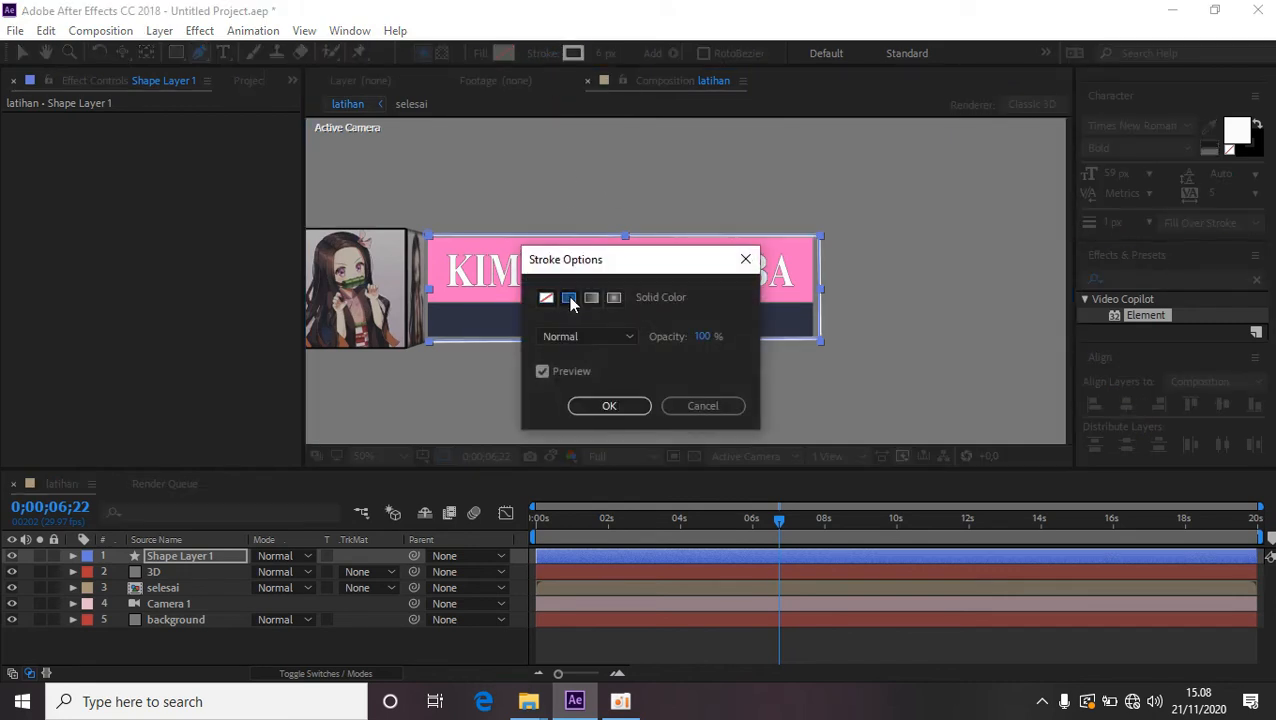
left_click(636, 405)
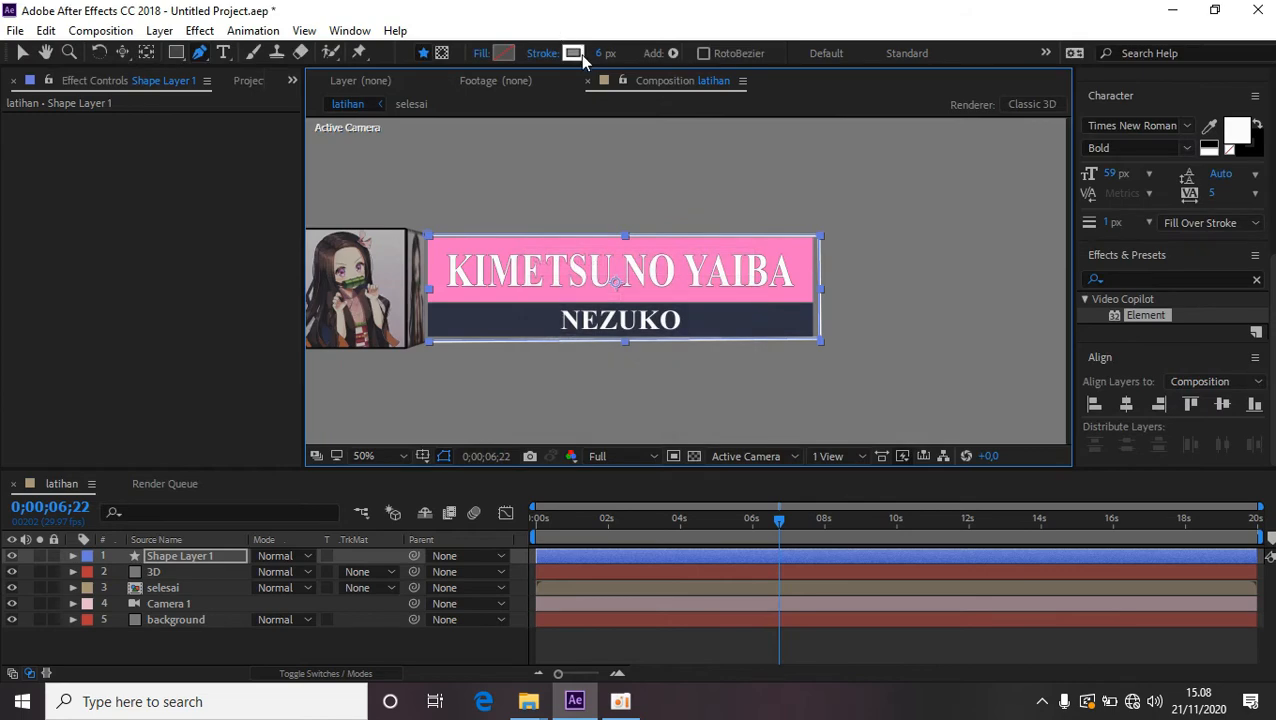
left_click(573, 53)
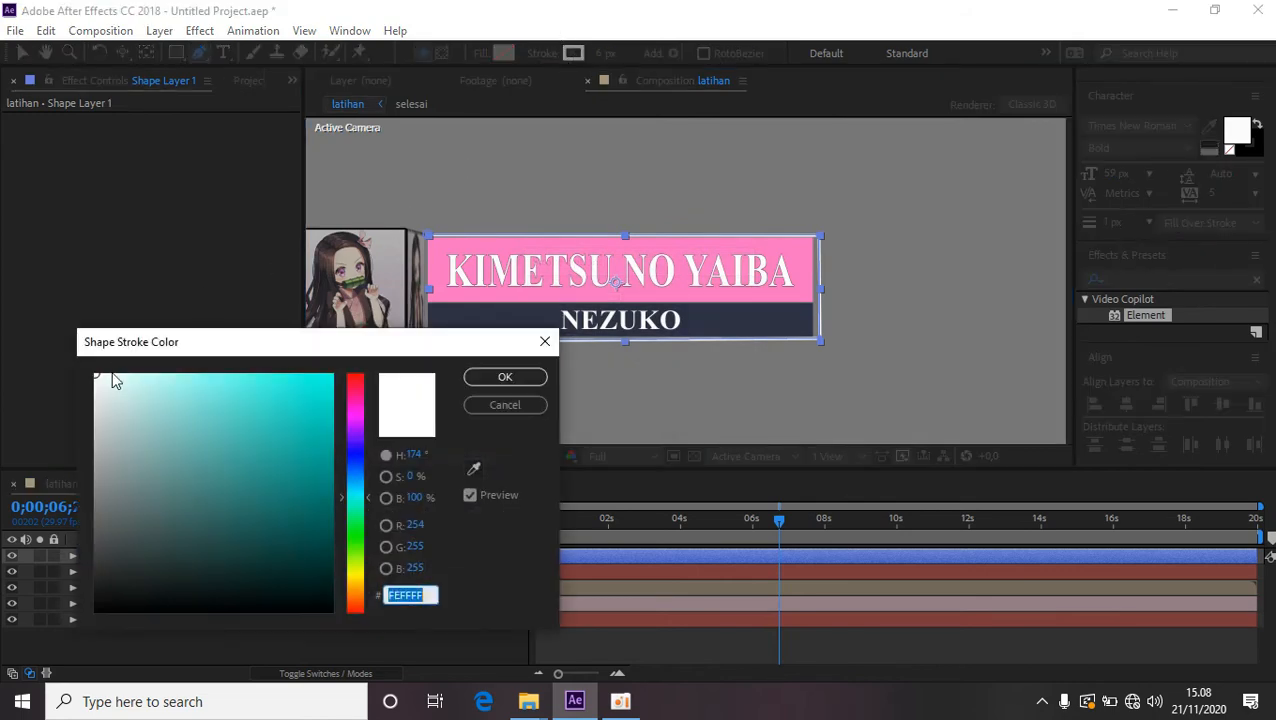
left_click(537, 377)
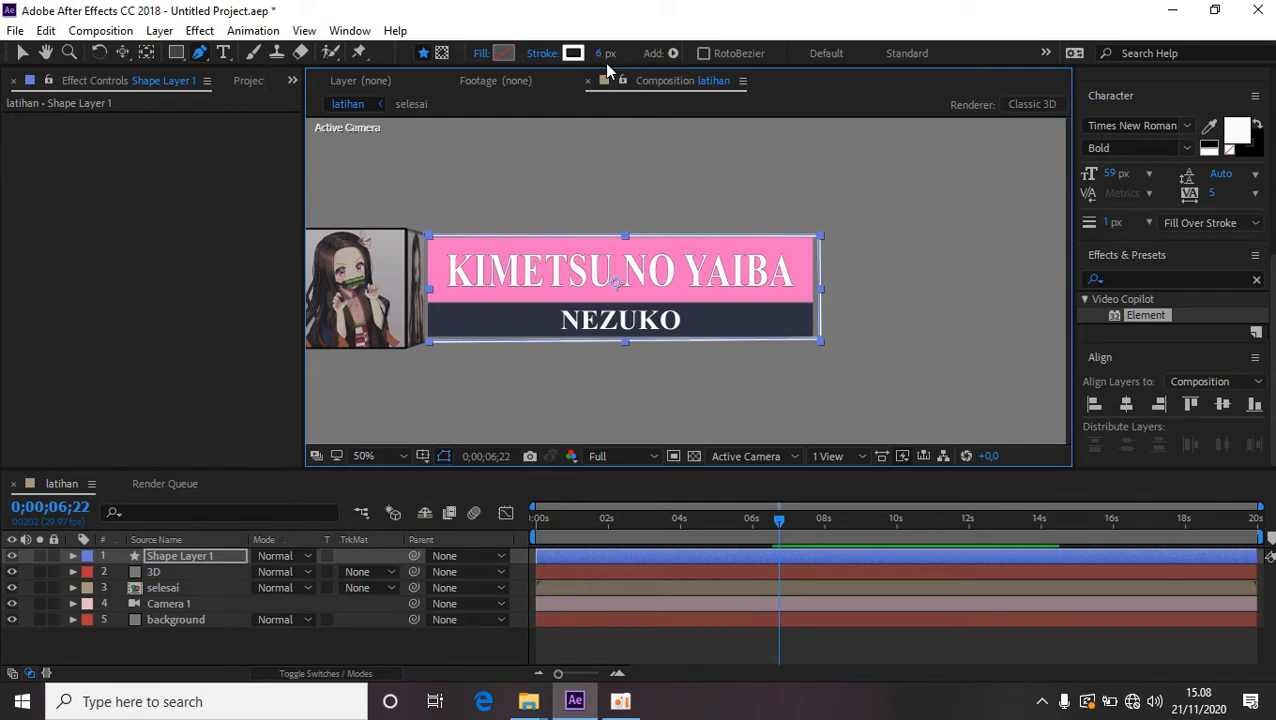
left_click_drag(604, 53, 610, 58)
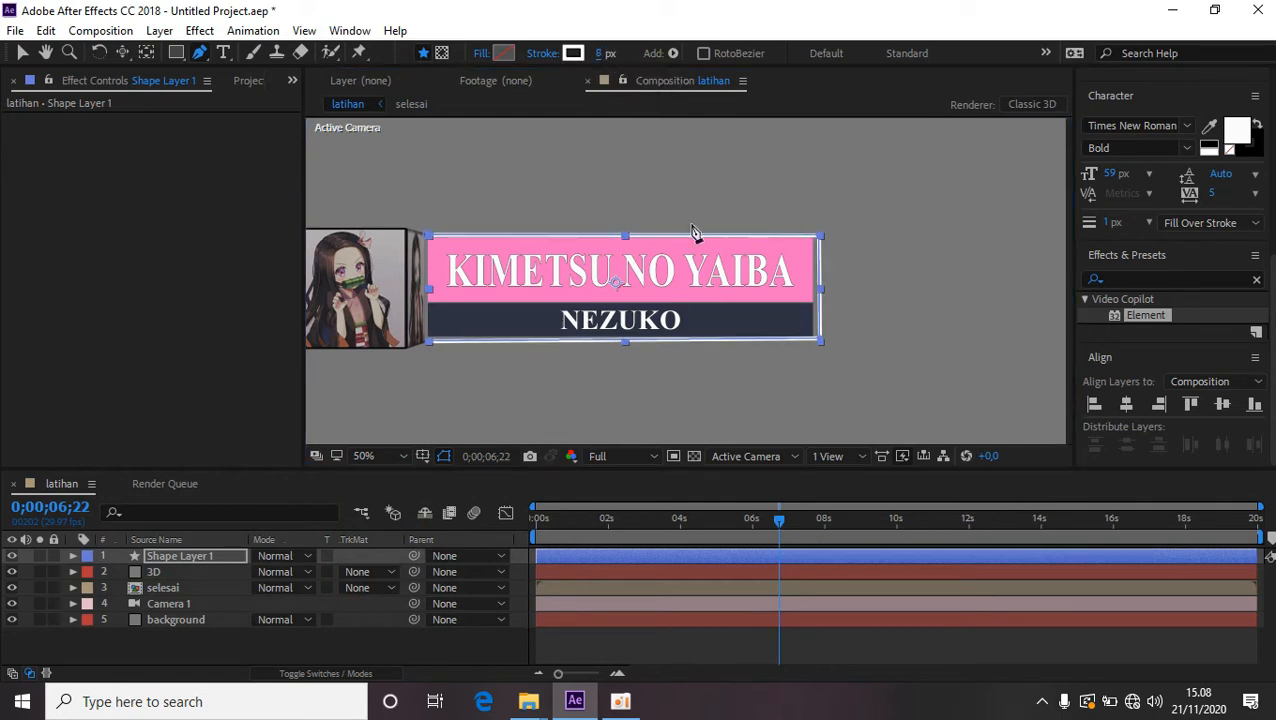
left_click(517, 548)
left_click(515, 564)
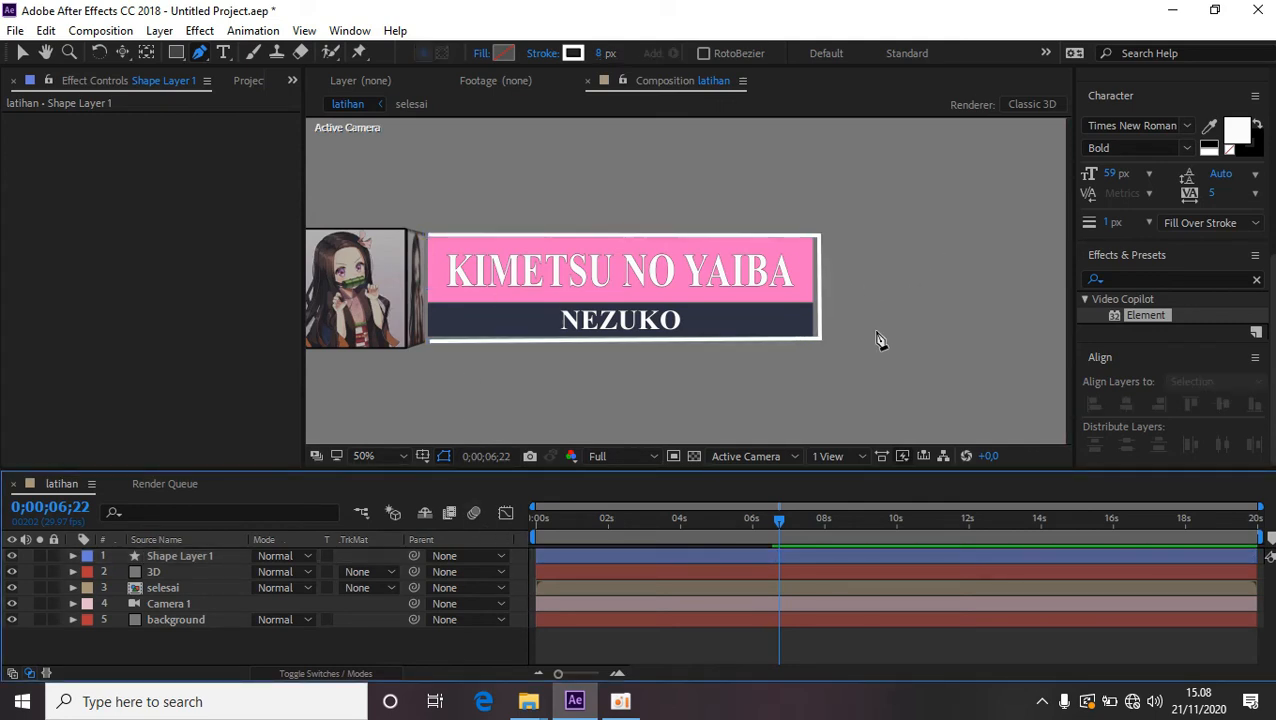
Stretch the outline slightly taller and pull its right edge closer to the title bars.
scroll(881, 253, "up", 2)
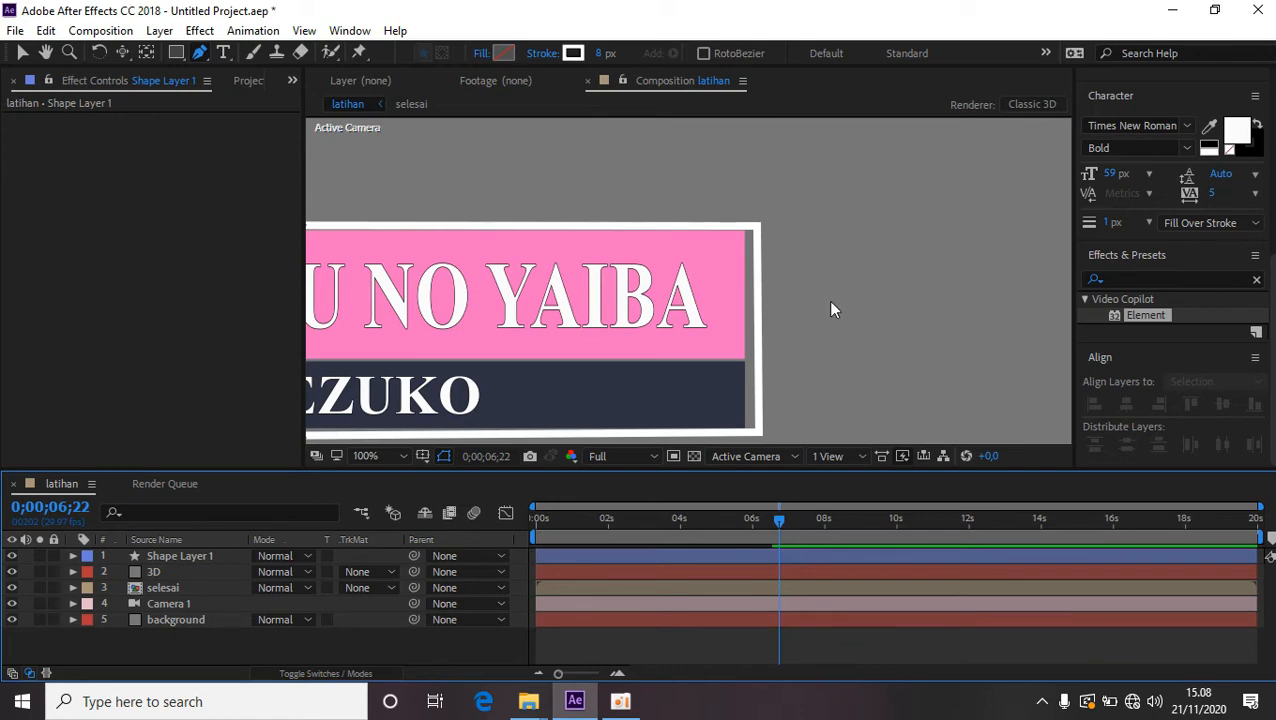
left_click_drag(830, 309, 890, 185)
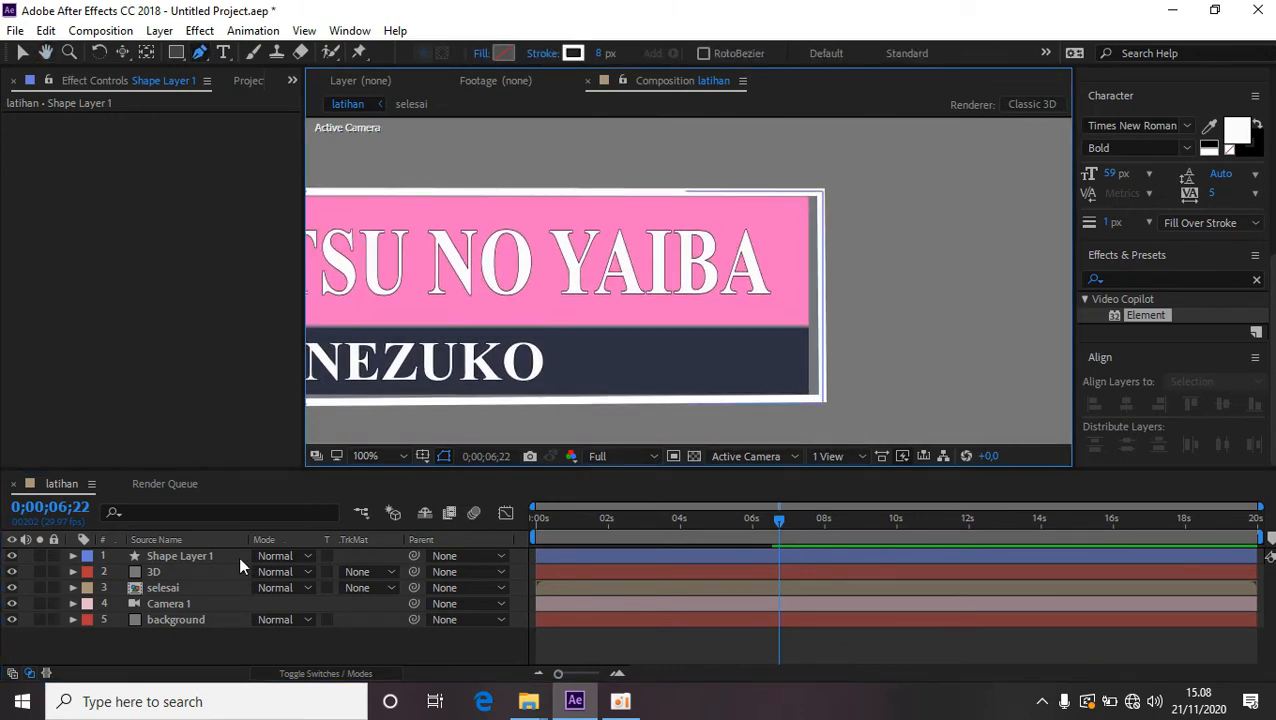
left_click(209, 557)
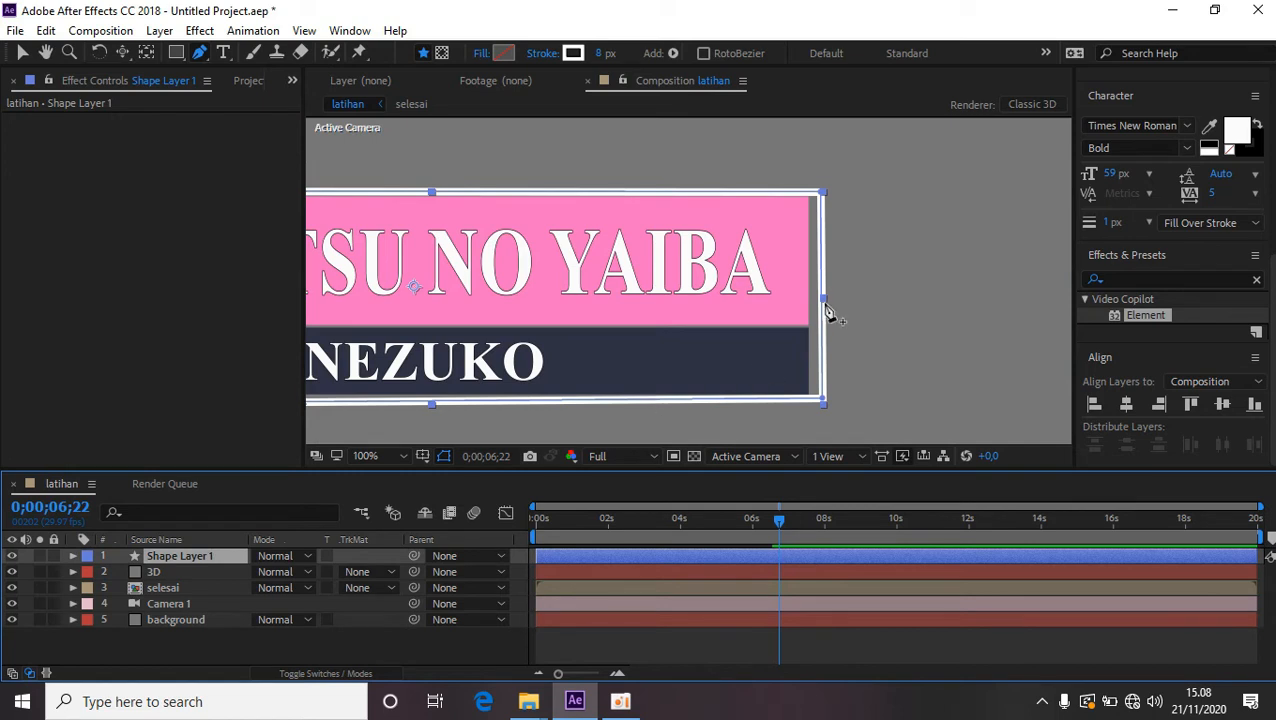
left_click(22, 52)
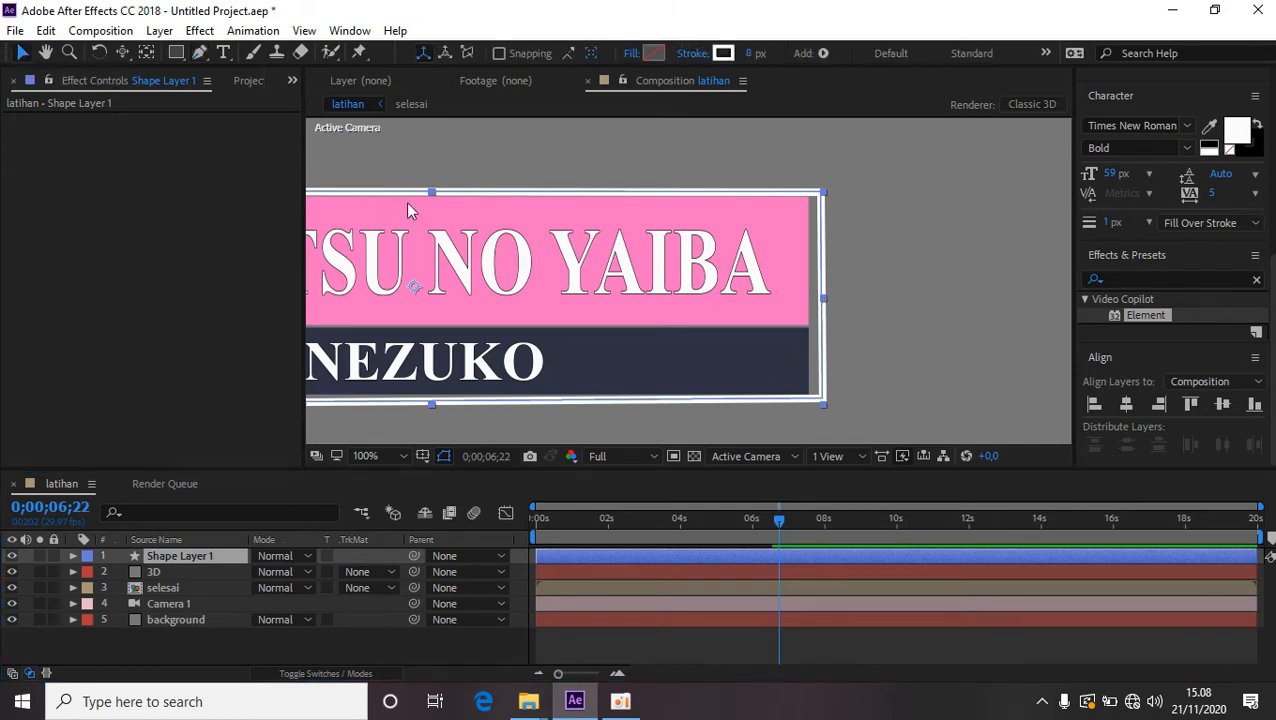
left_click_drag(431, 196, 431, 187)
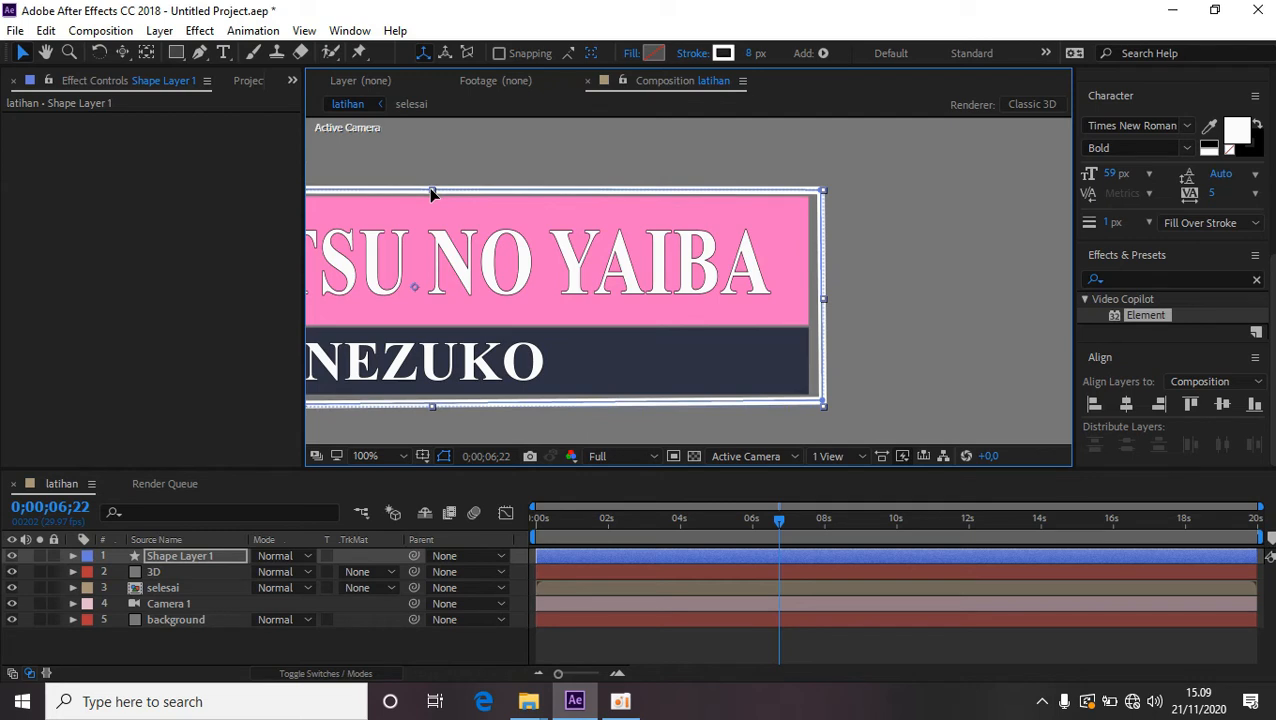
left_click_drag(431, 192, 431, 185)
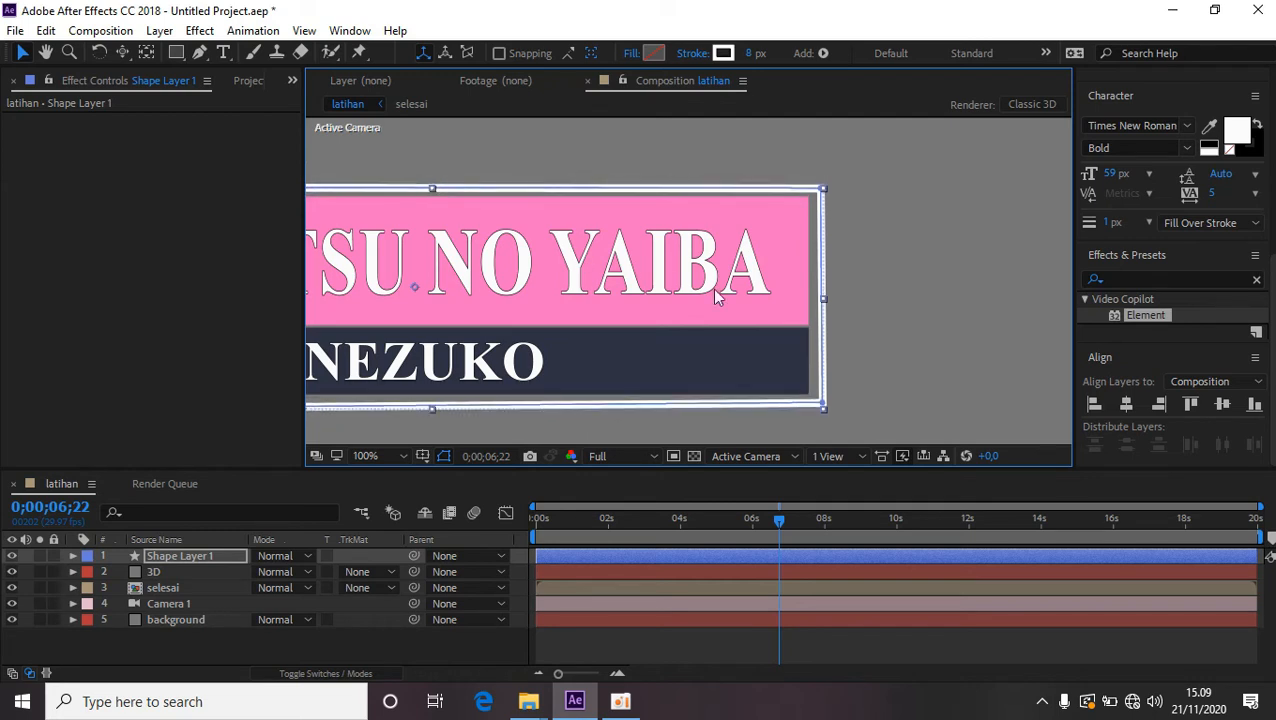
left_click_drag(826, 298, 818, 302)
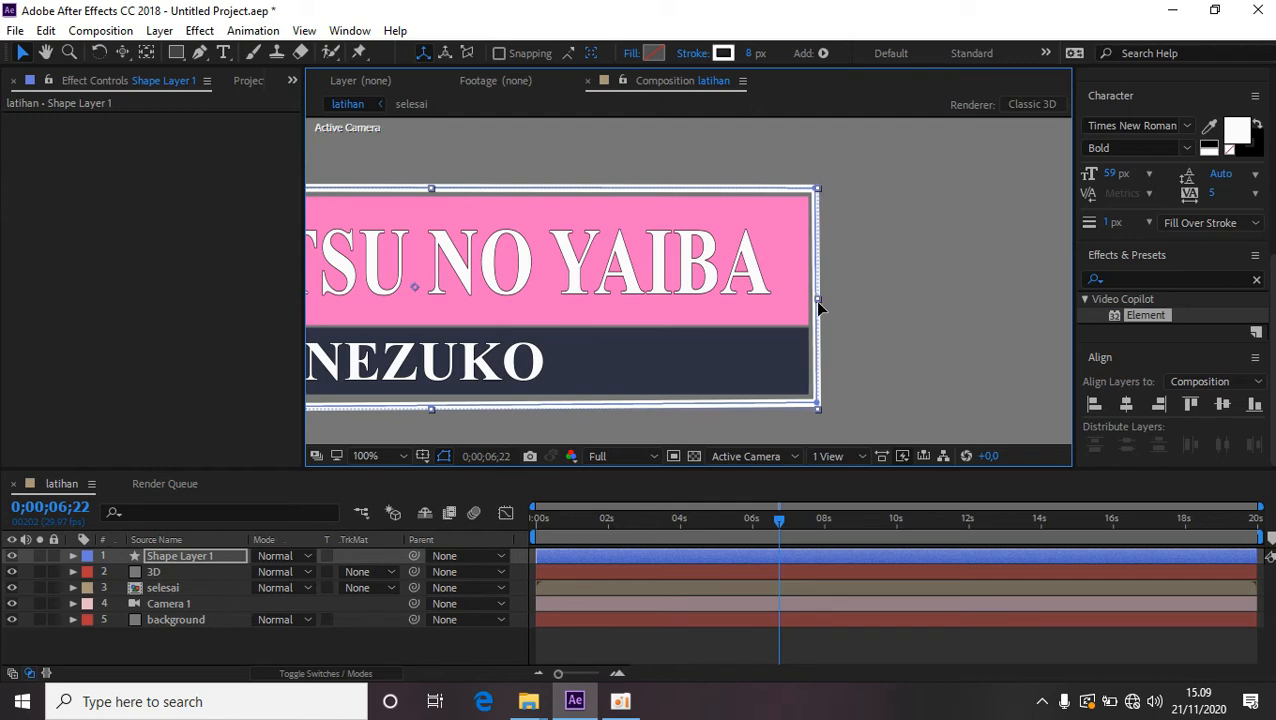
Reduce the outline's height slightly and nudge it upward to even the gaps above and below the title bars.
key("h")
mouse_move(610, 431)
left_mouse_down()
mouse_move(1070, 416)
mouse_move(703, 422)
mouse_move(728, 395)
left_mouse_up()
key("v")
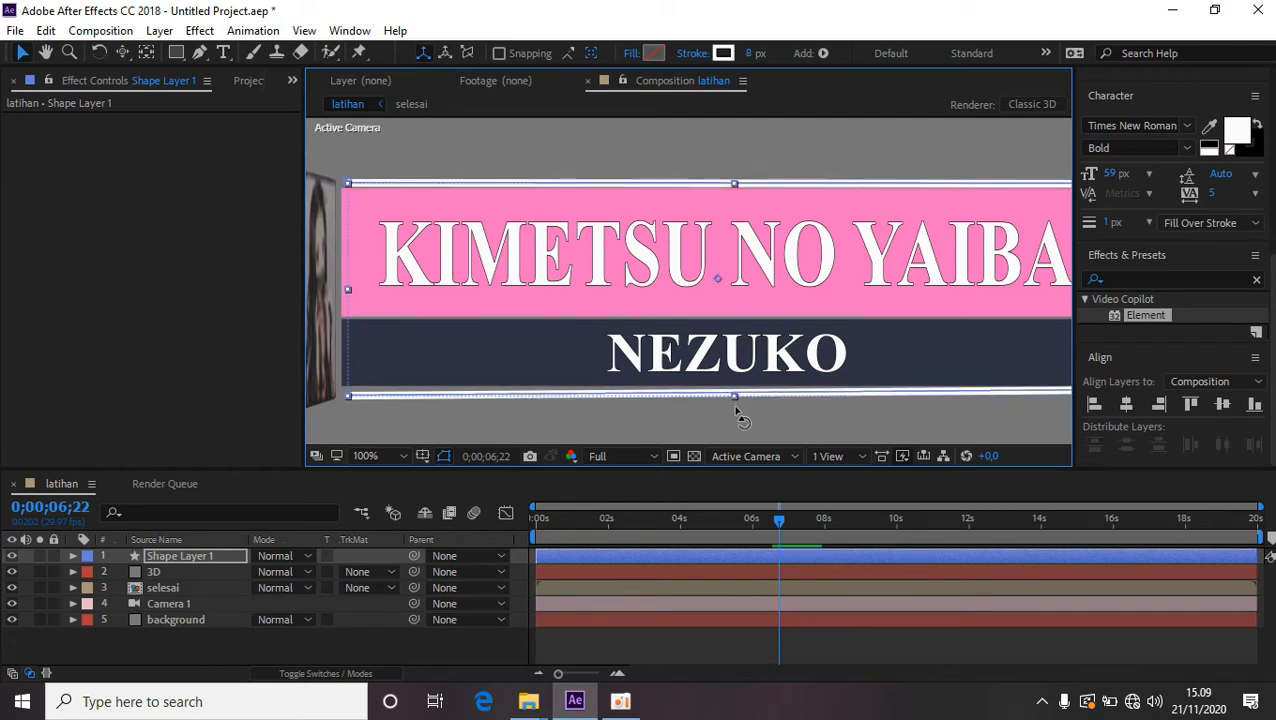
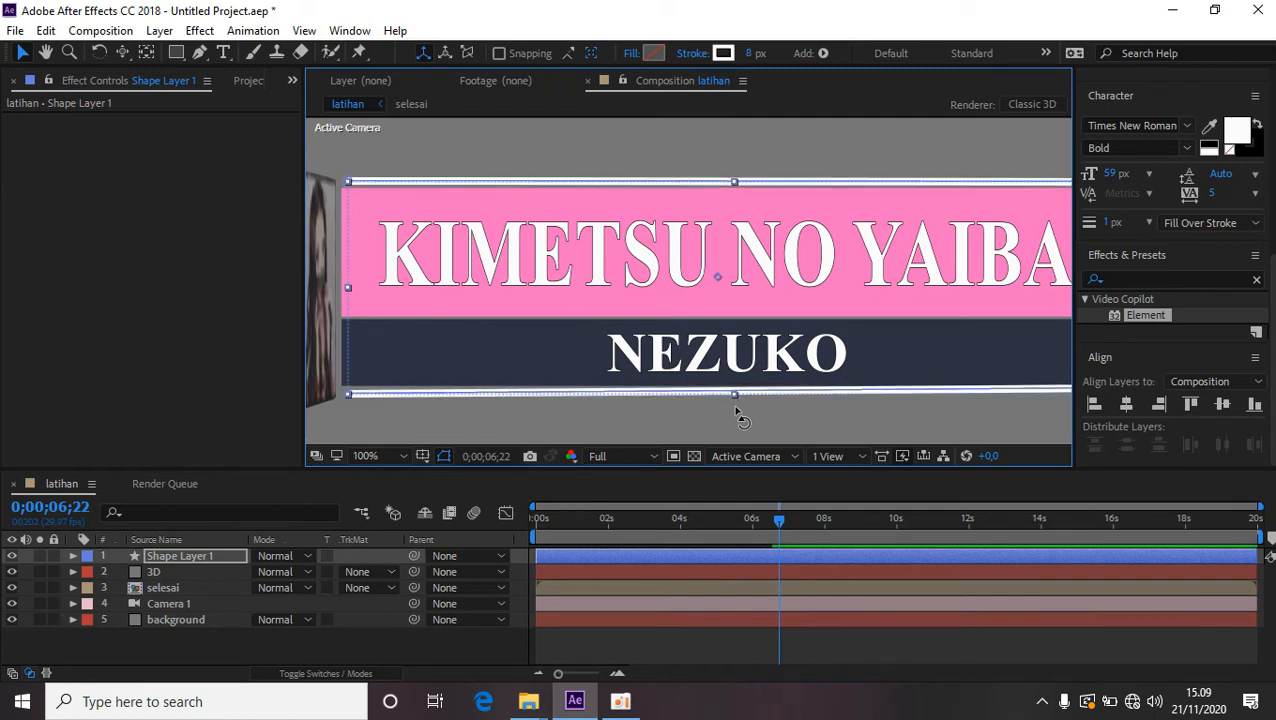
key("h")
mouse_move(723, 421)
left_mouse_down()
mouse_move(533, 430)
mouse_move(659, 403)
mouse_move(672, 421)
mouse_move(735, 407)
left_mouse_up()
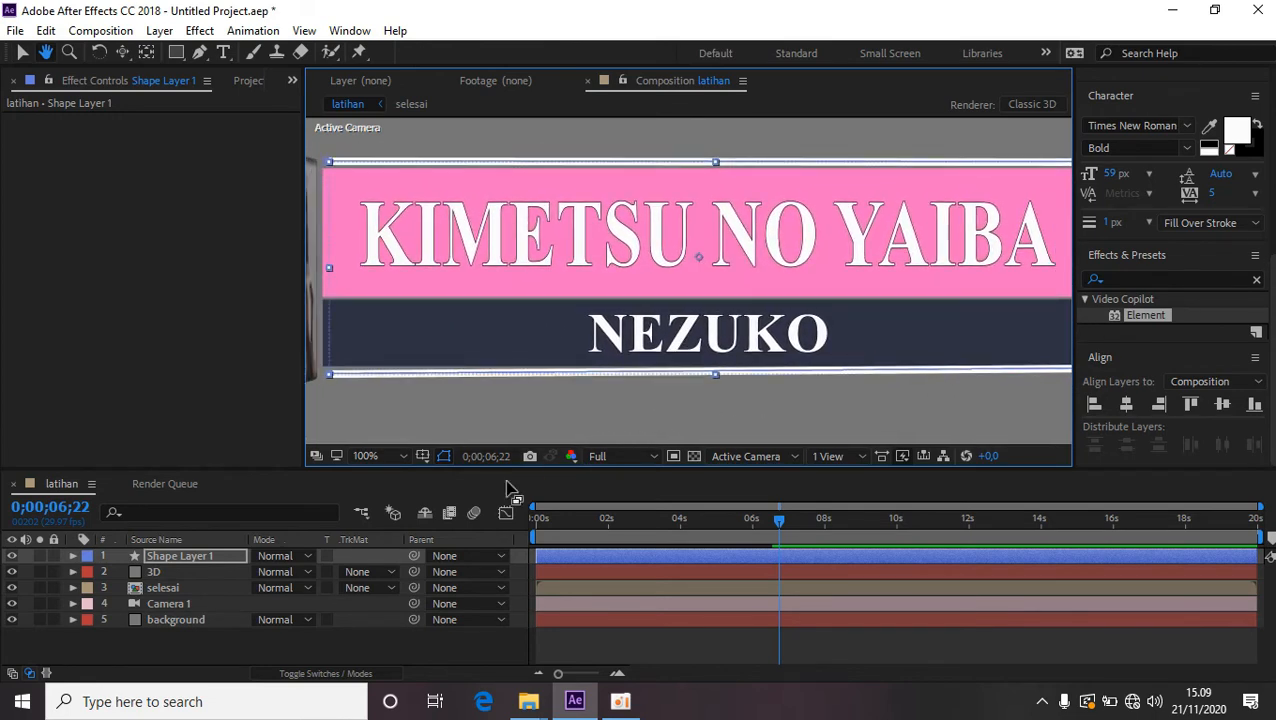
key("v")
left_click(522, 552)
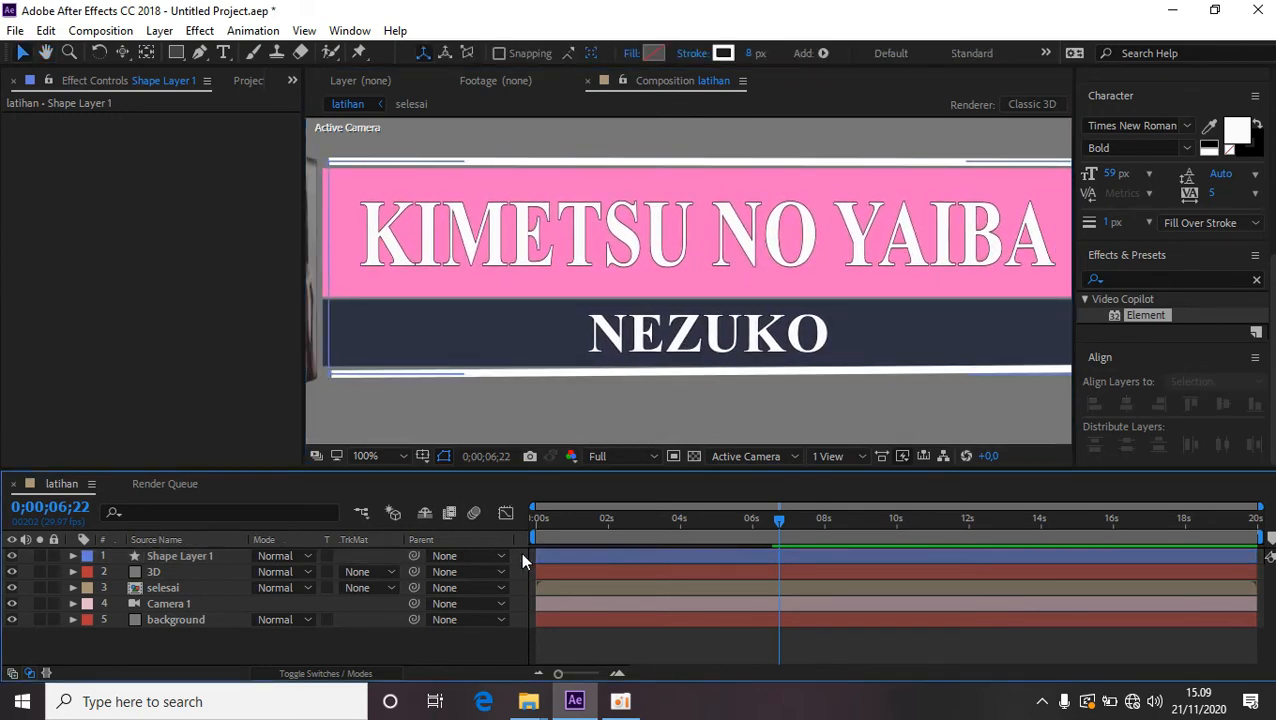
Fit the whole composition in view, add Trim Paths to Shape Layer 1 and expand its properties.
left_click(370, 459)
left_click(446, 136)
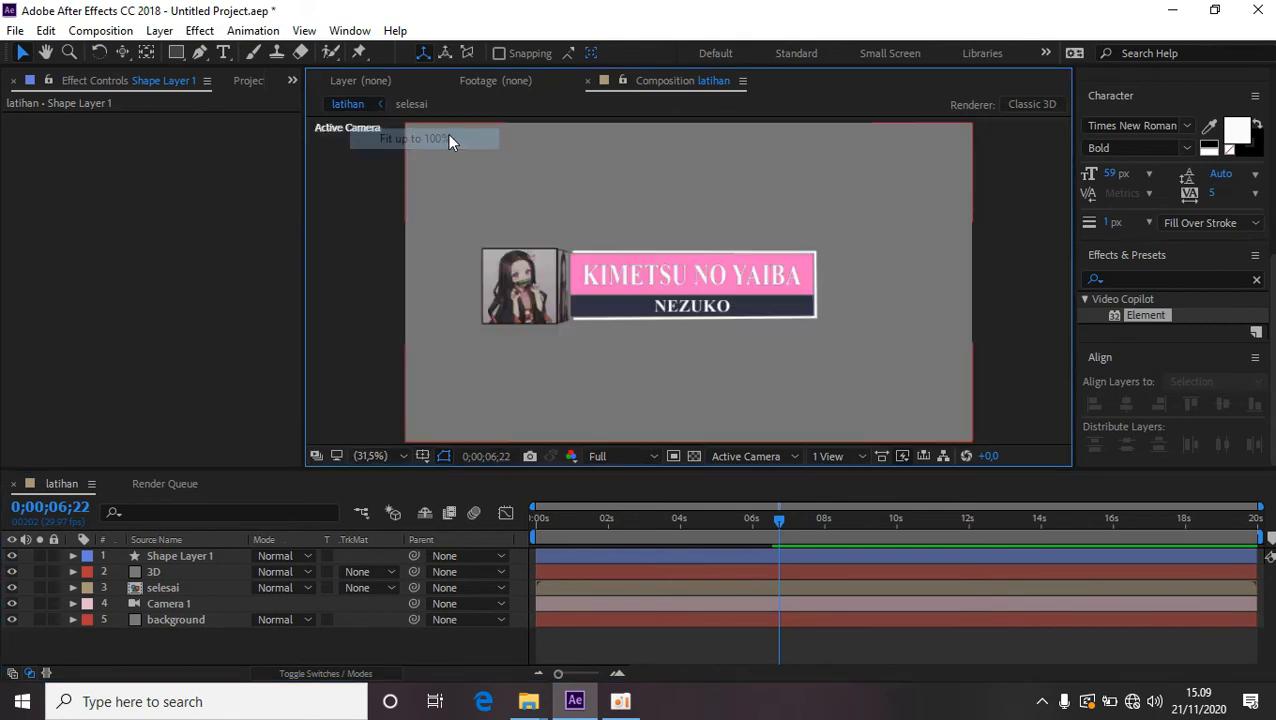
left_click(164, 558)
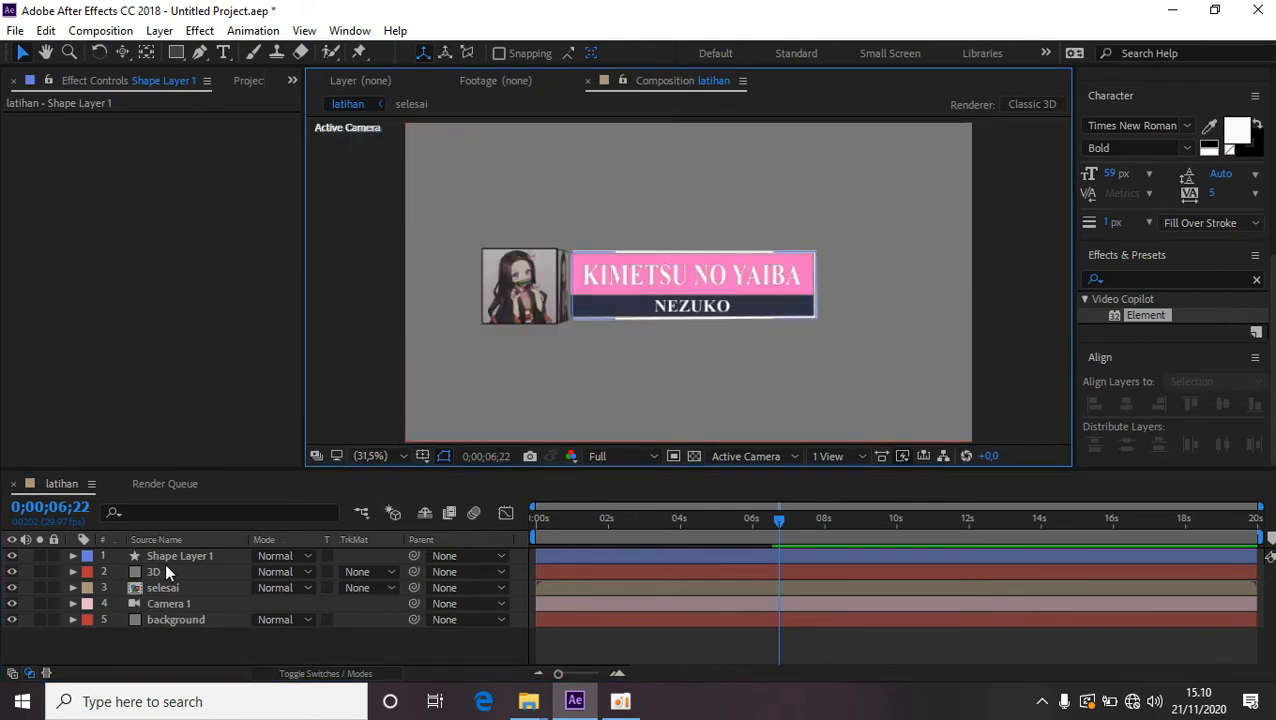
left_click(73, 556)
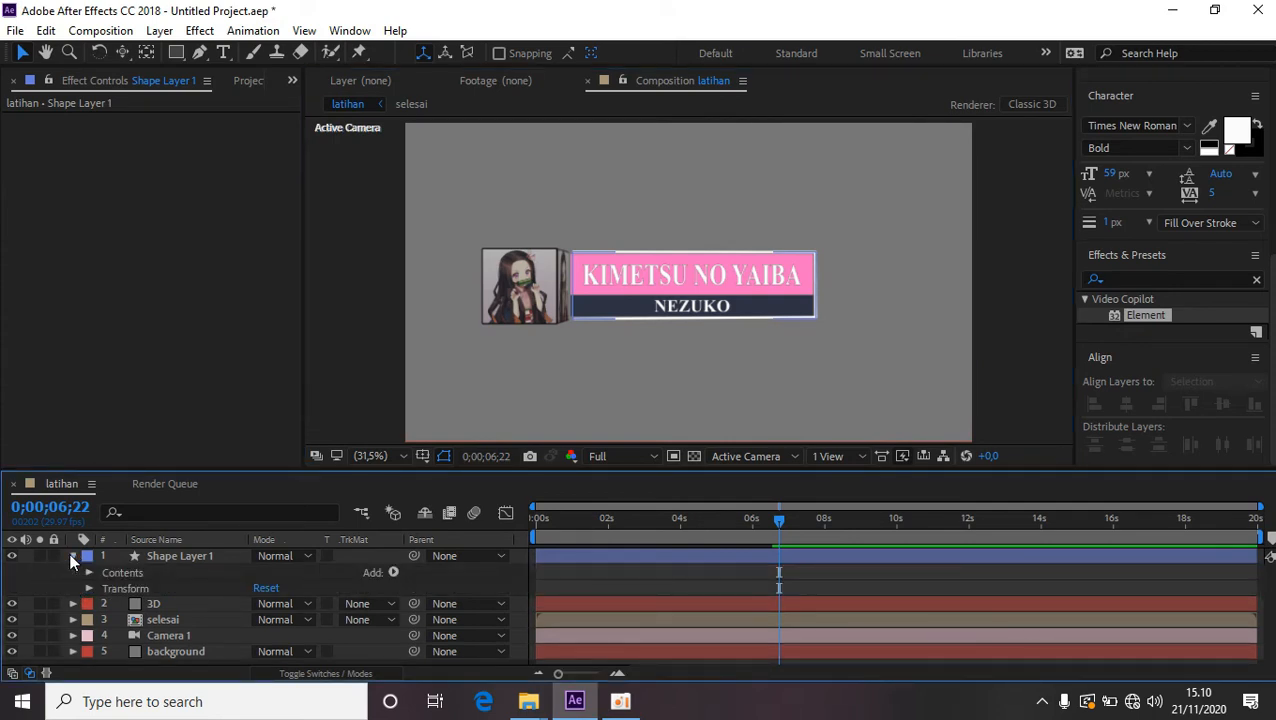
left_click(395, 573)
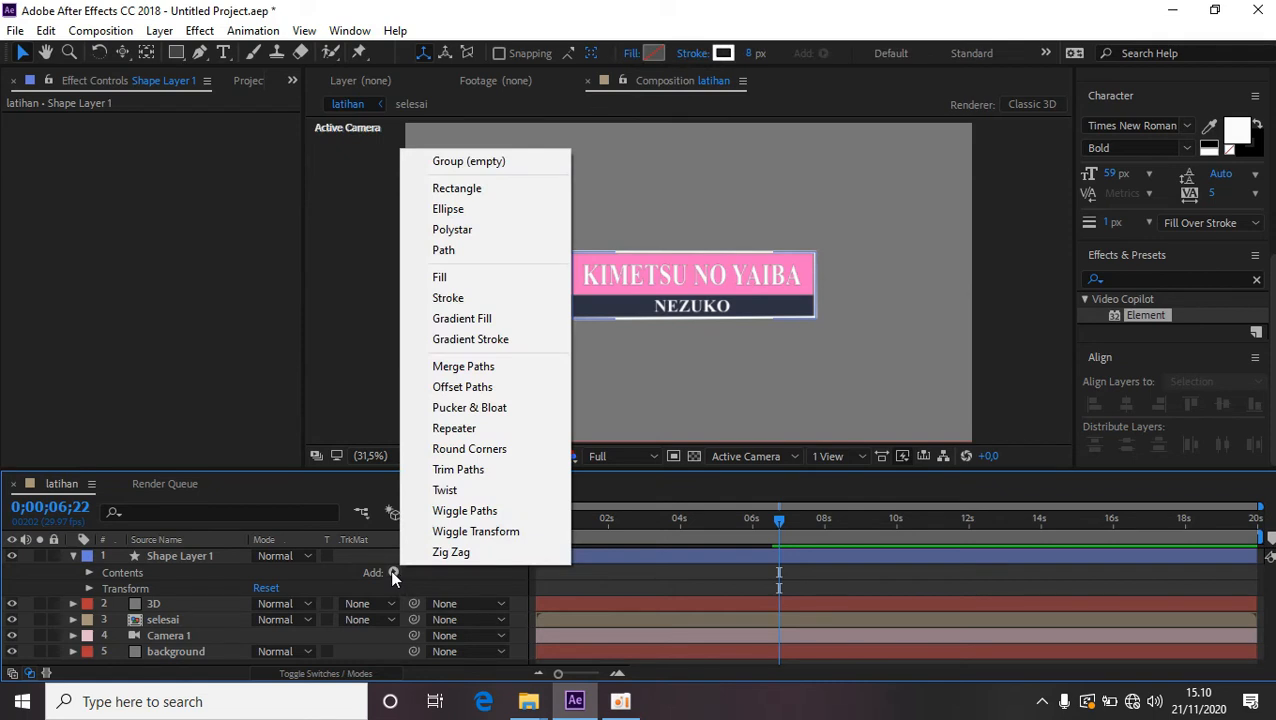
left_click(458, 469)
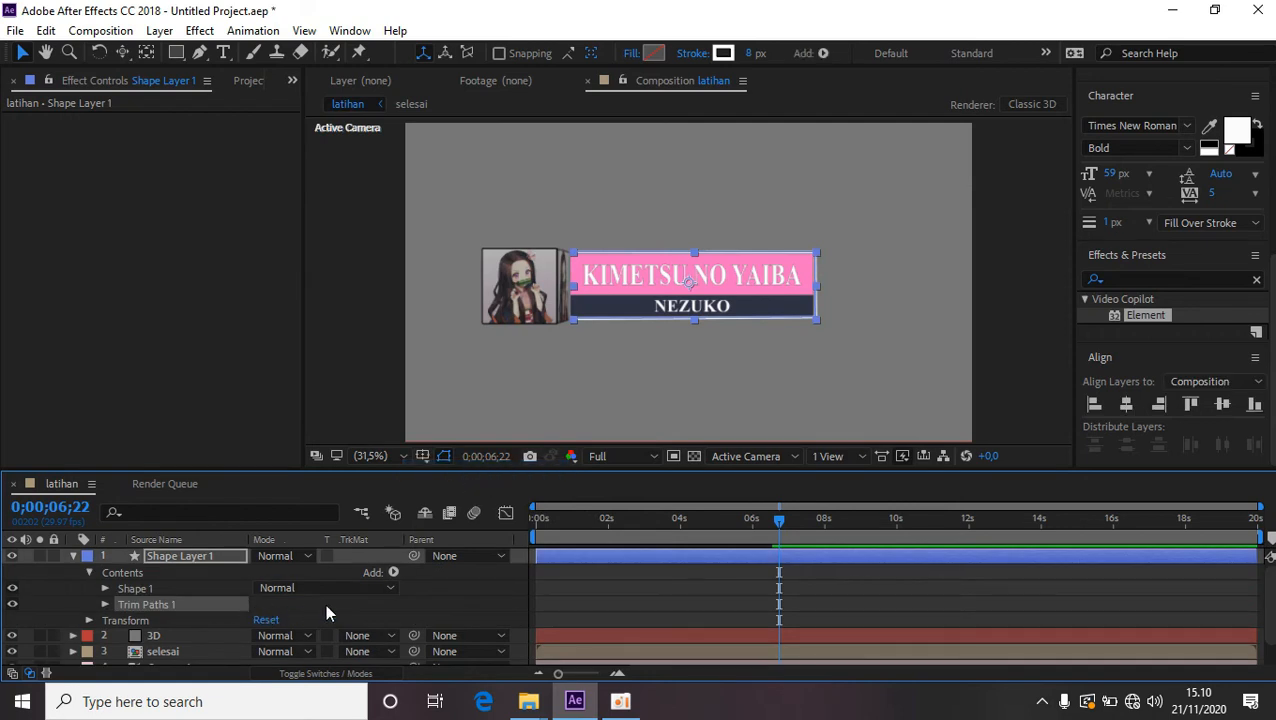
left_click(105, 605)
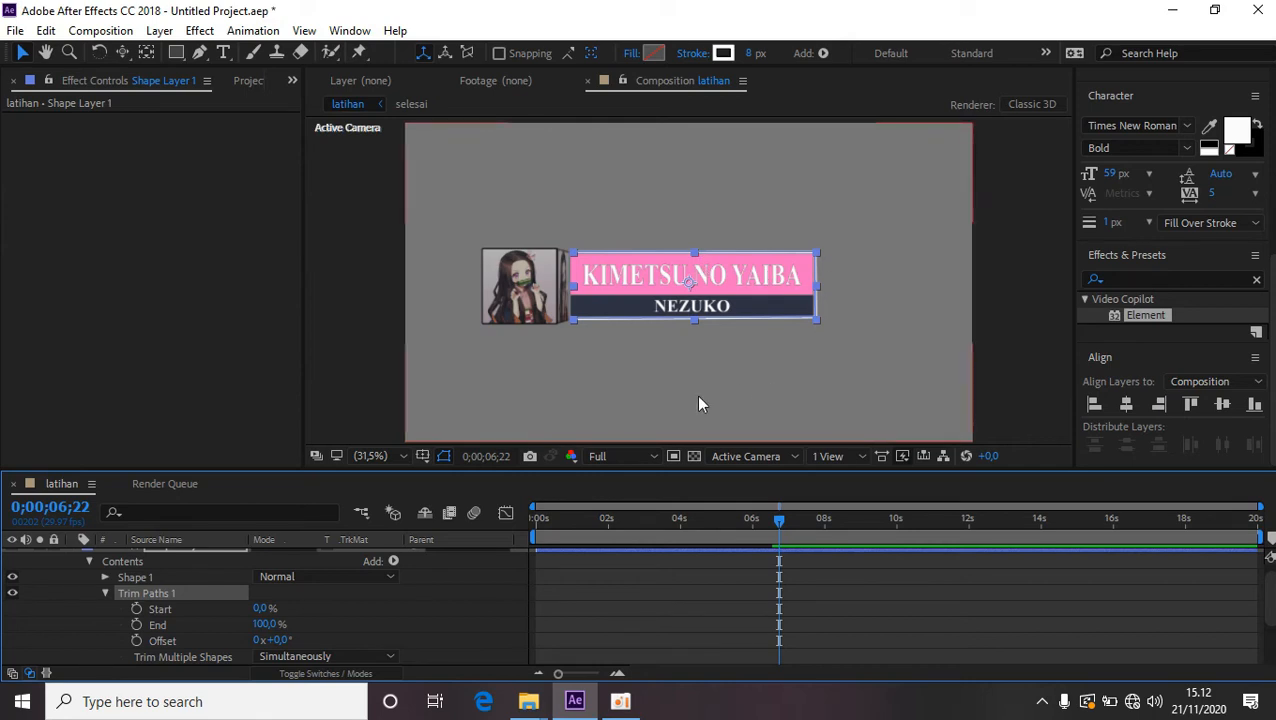
Keyframe Trim Paths Start at 0% at 0;00;06;05 and 50% at 0;00;02;13, and play back the animation from the beginning.
left_click(758, 548)
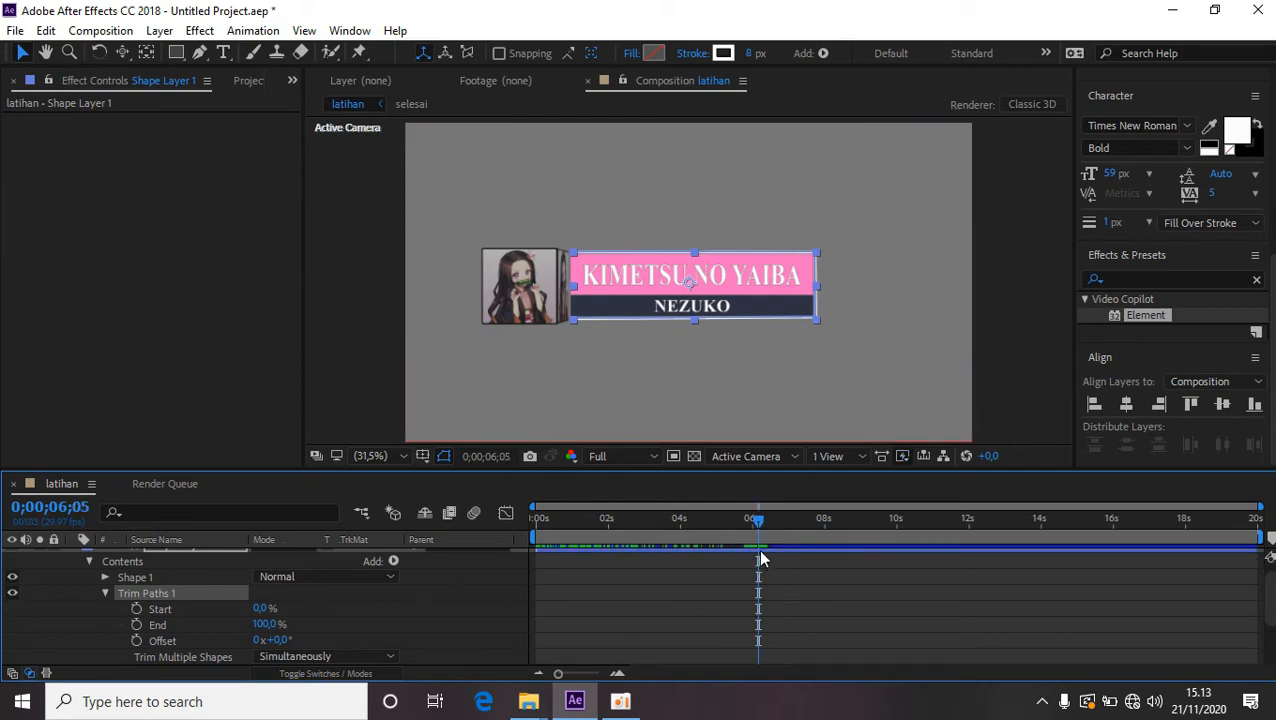
left_click(136, 610)
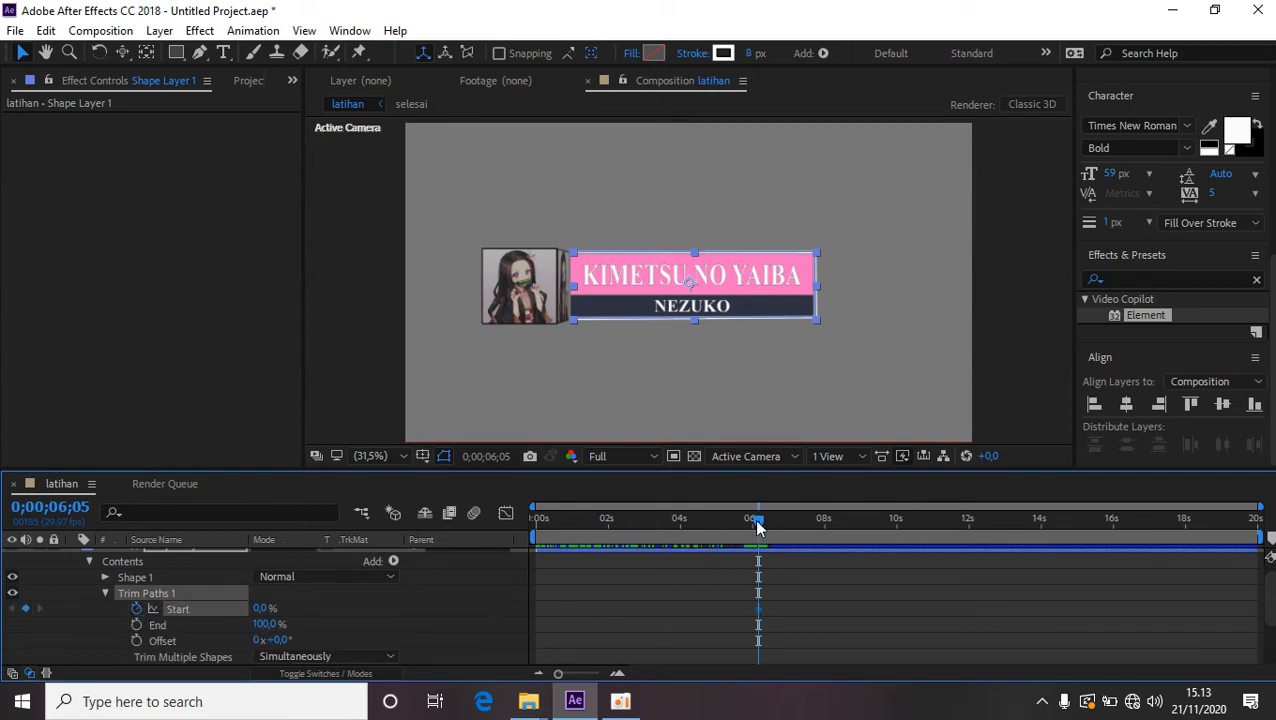
left_click_drag(758, 527, 622, 528)
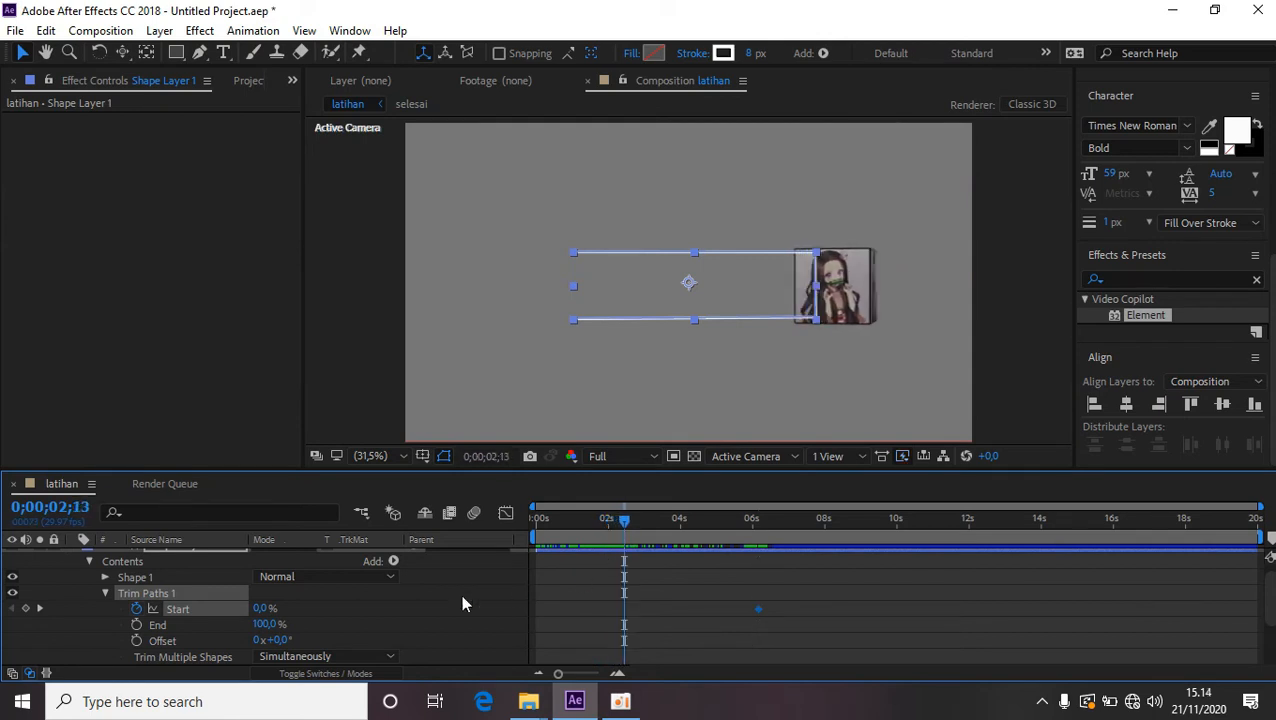
mouse_move(258, 612)
left_mouse_down()
mouse_move(322, 613)
mouse_move(309, 615)
left_mouse_up()
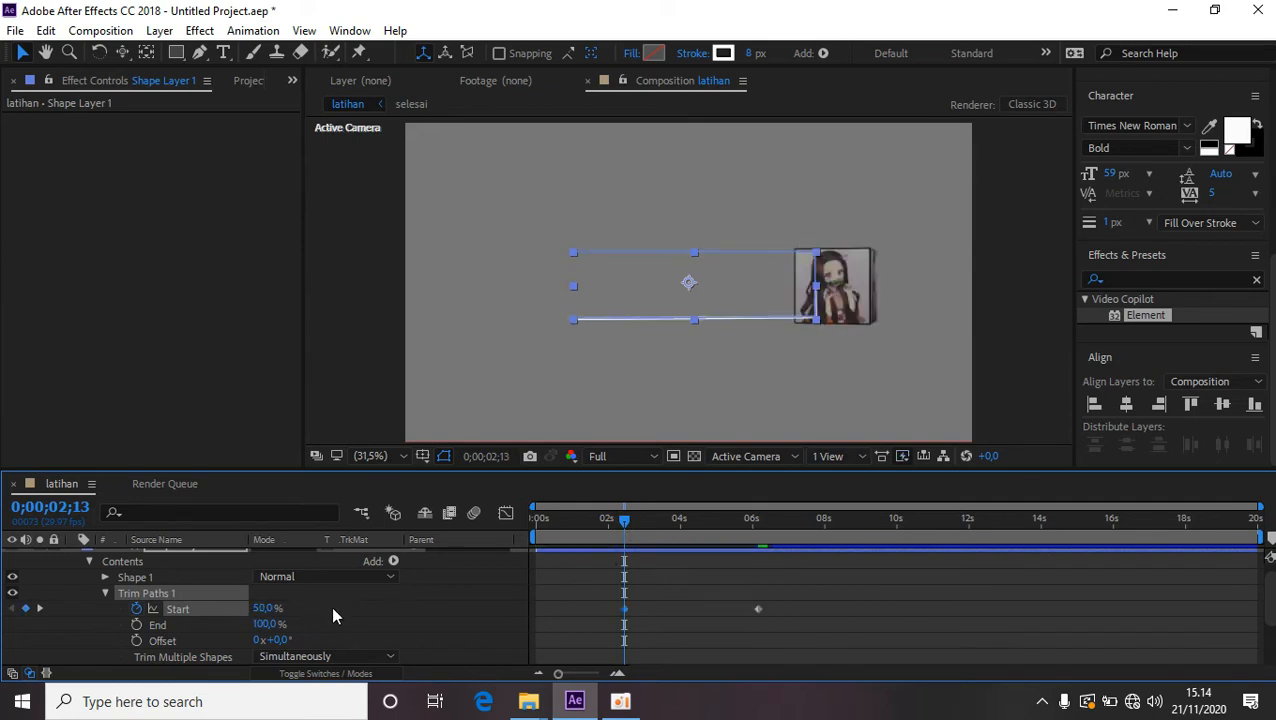
left_click_drag(624, 521, 533, 526)
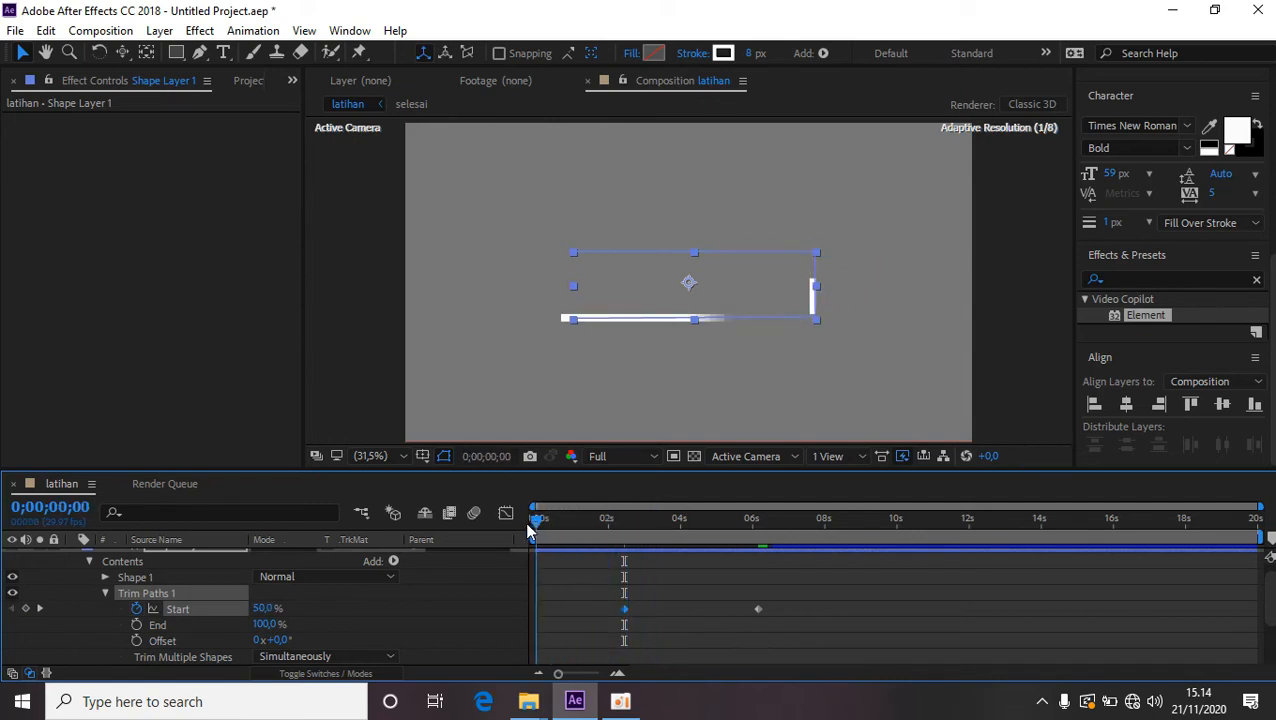
key("space")
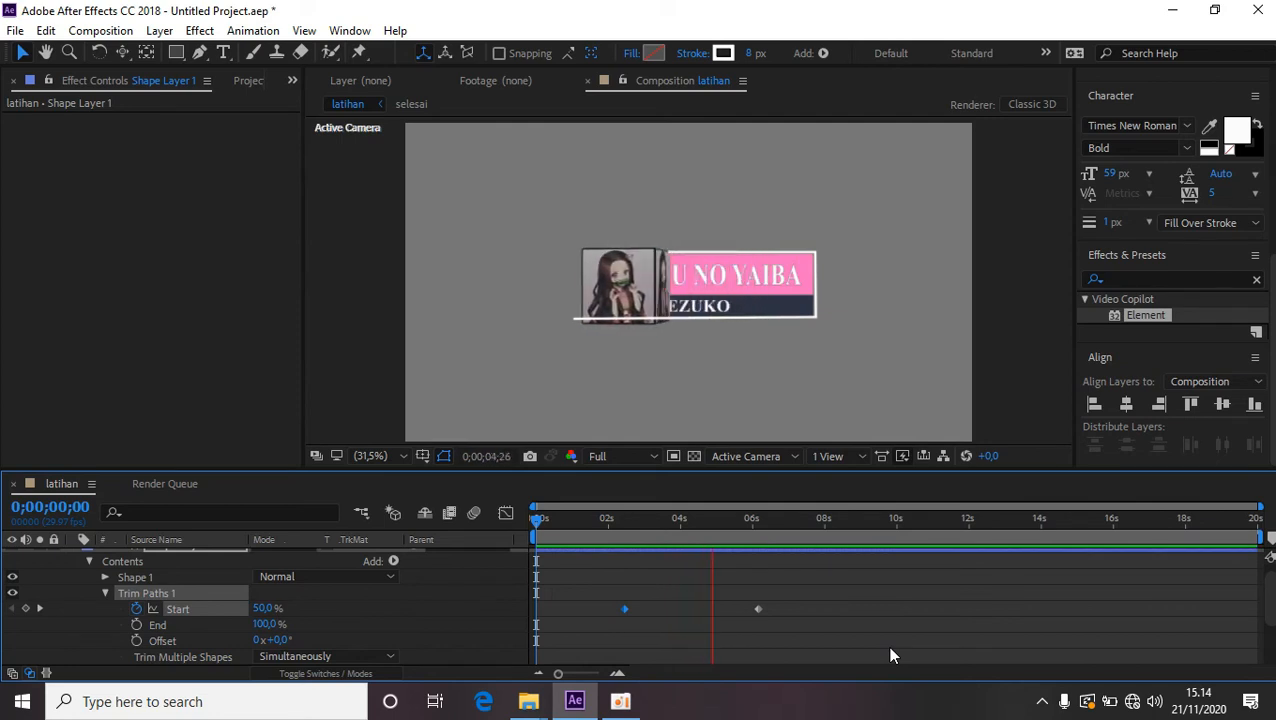
key("space")
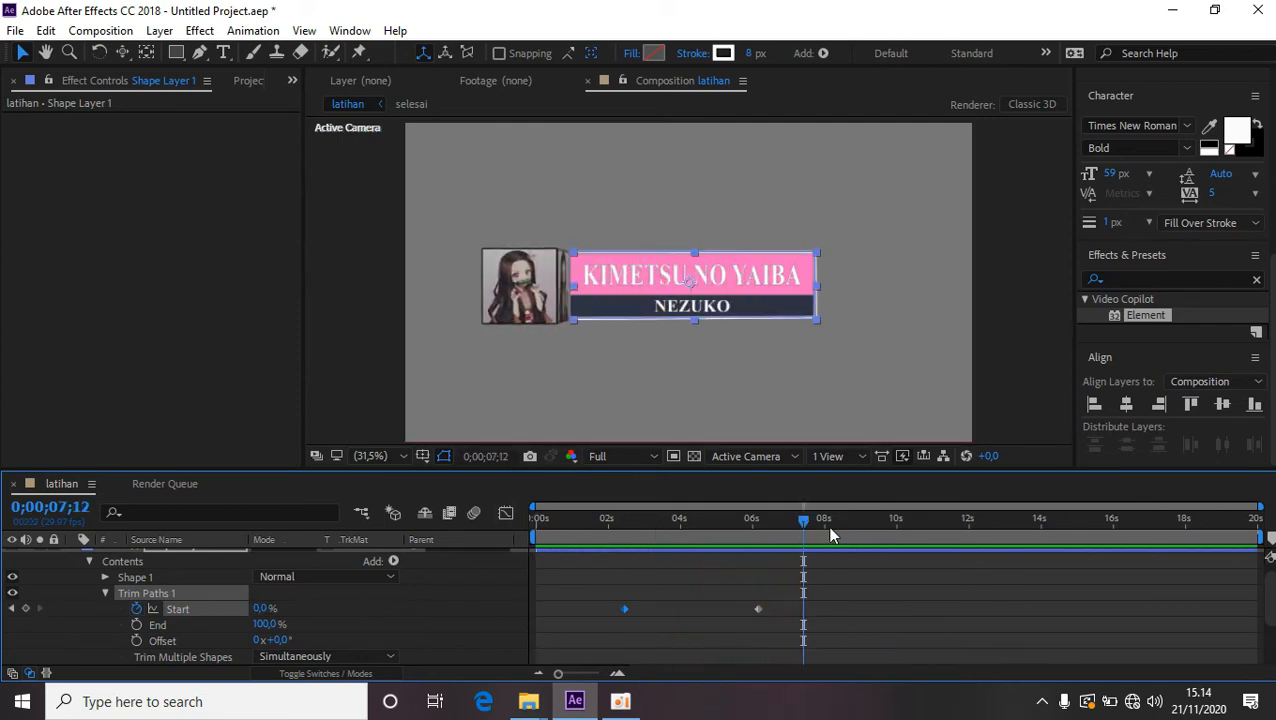
Keyframe Trim Paths End at 100% at 0;00;06;05 and 49% at 0;00;02;14, and play back the animation from the beginning.
left_click_drag(830, 528, 759, 521)
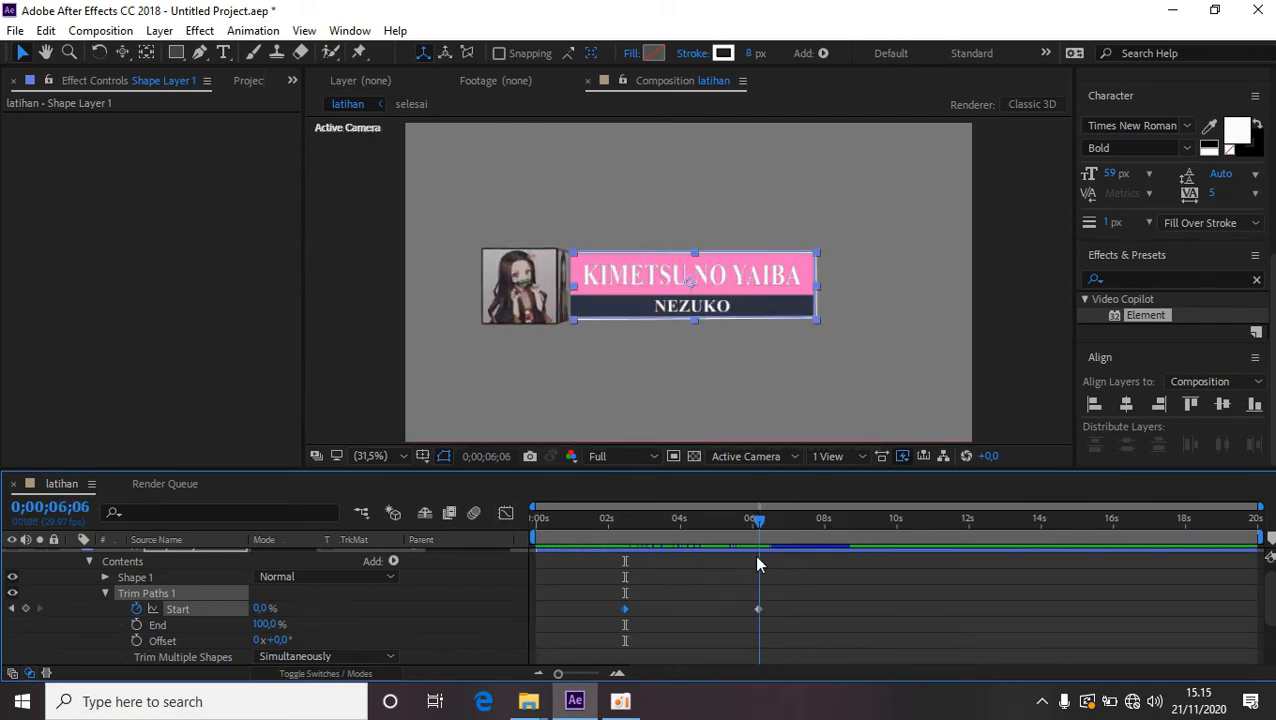
key("Page_Up")
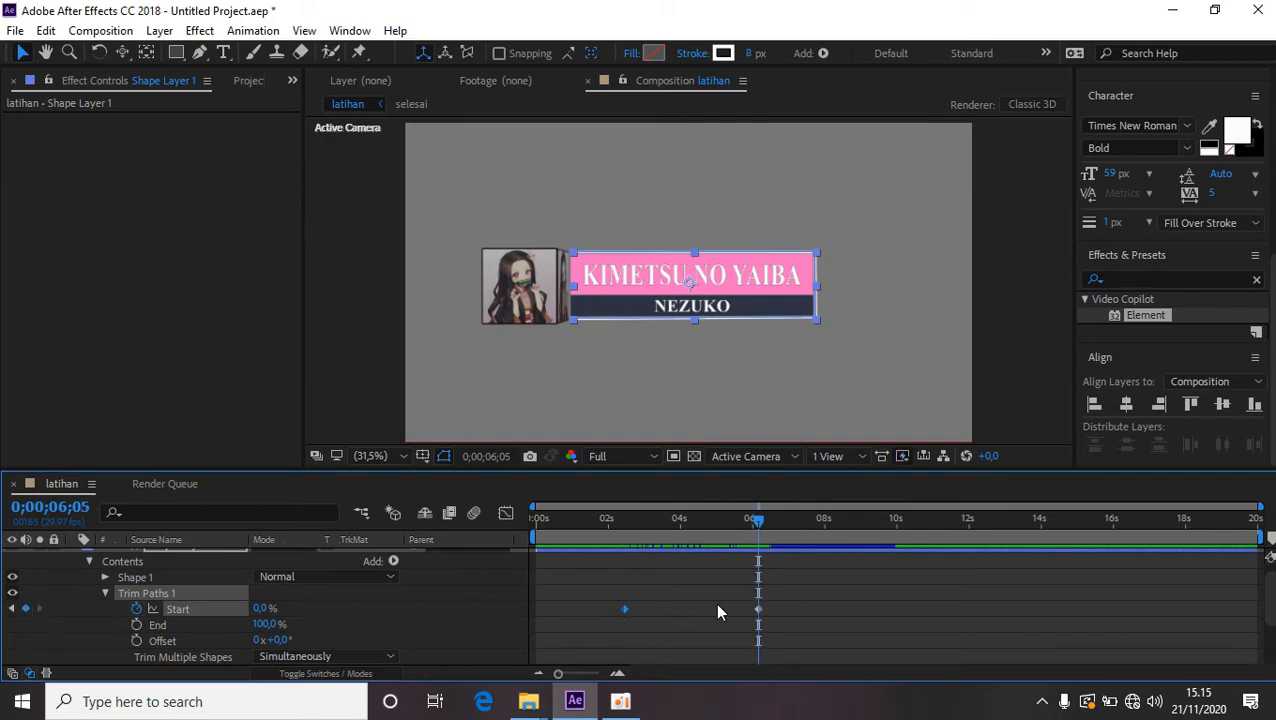
left_click(136, 625)
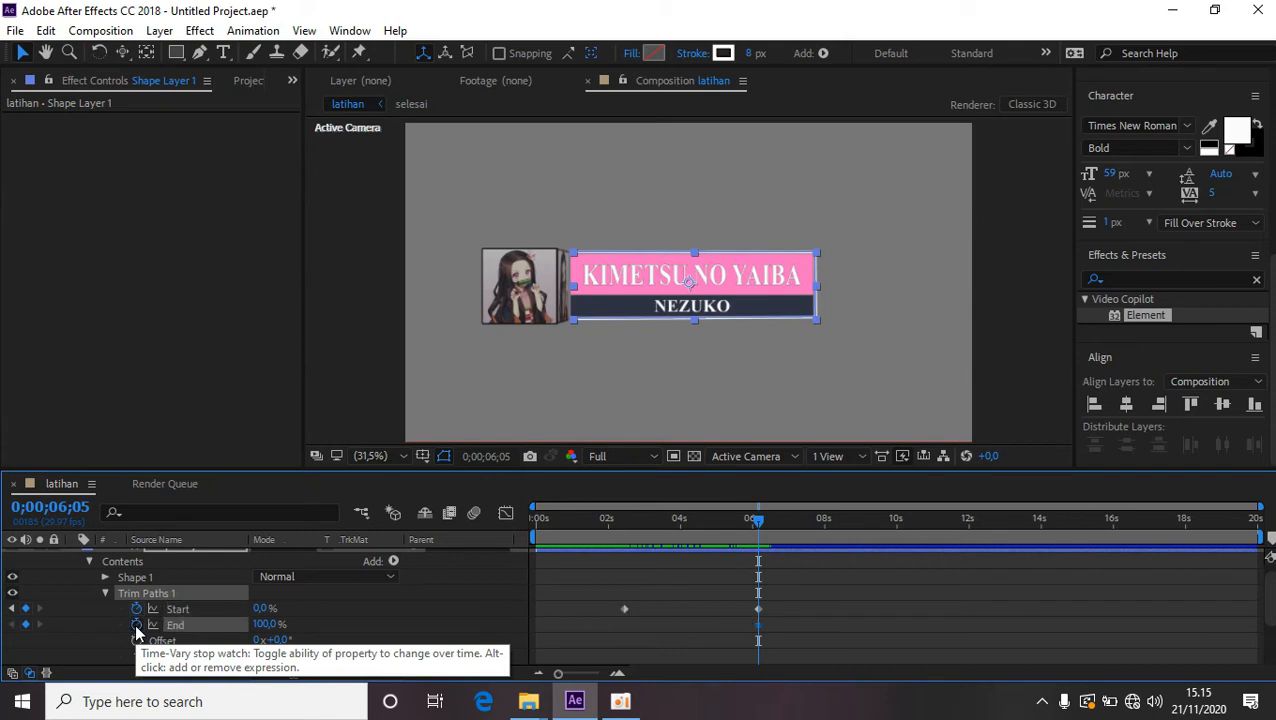
left_click_drag(758, 525, 626, 528)
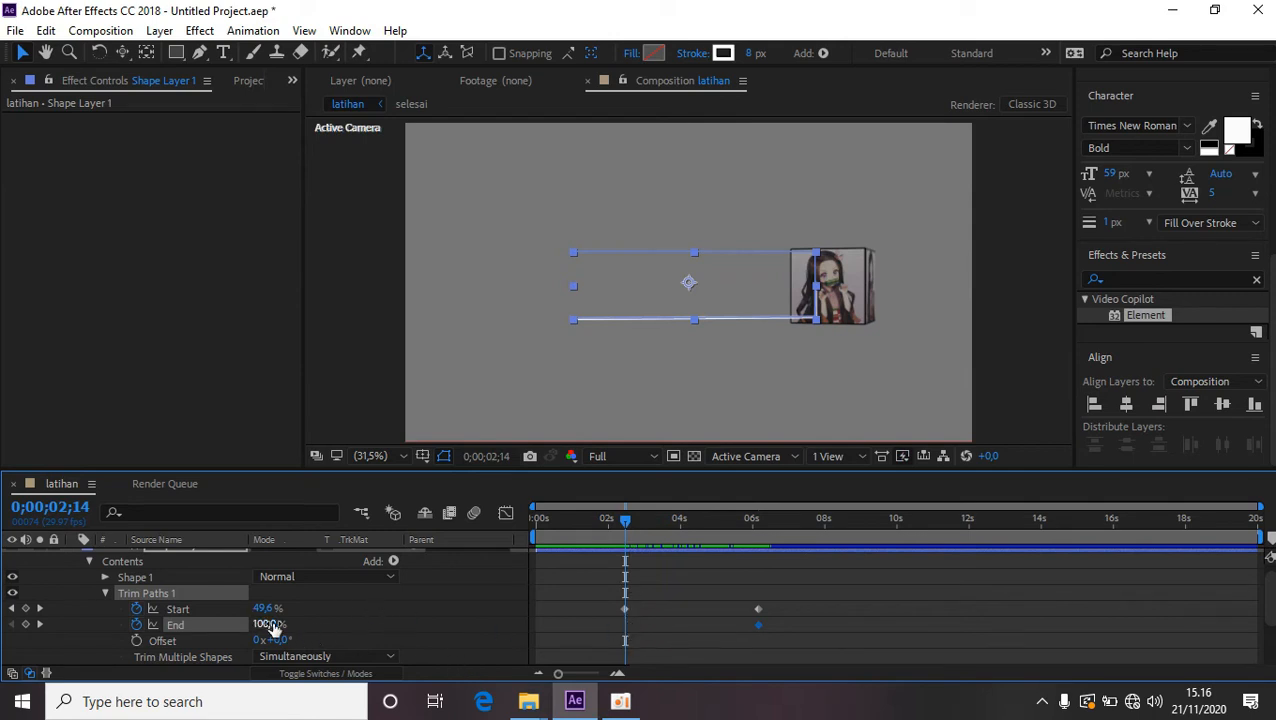
left_click_drag(270, 630, 255, 637)
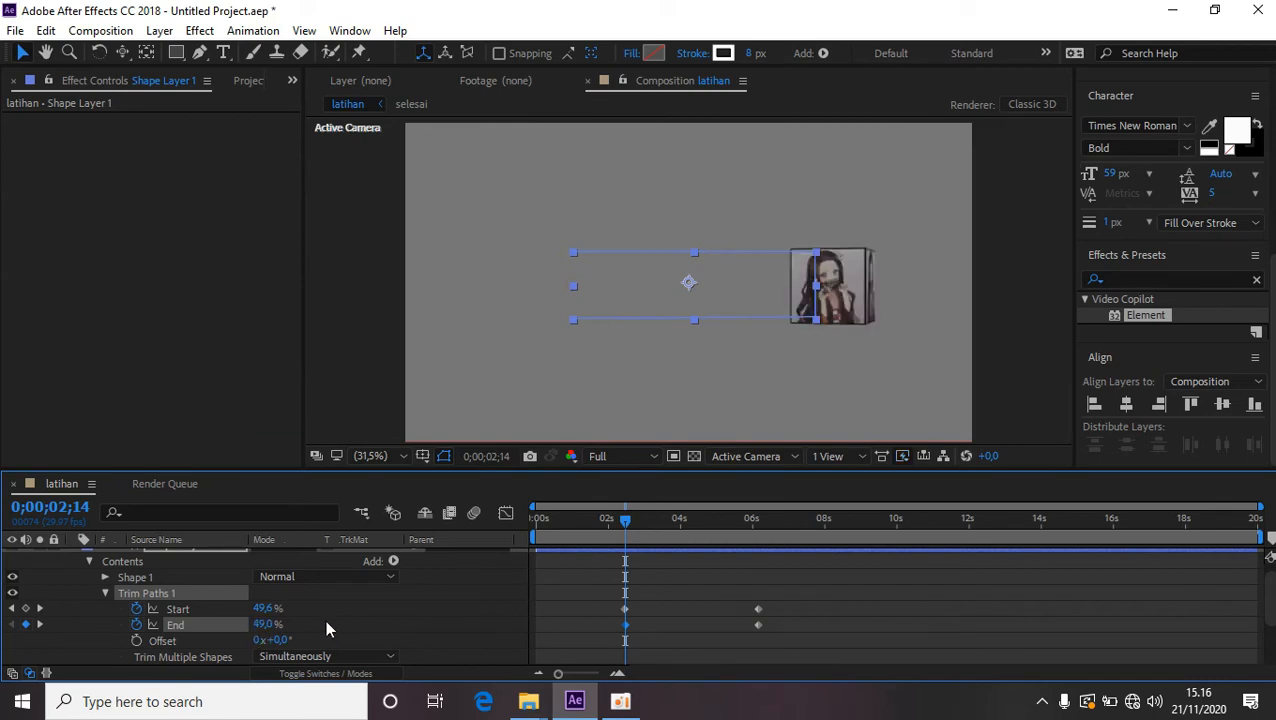
left_click(326, 628)
left_click_drag(624, 527, 517, 517)
key("space")
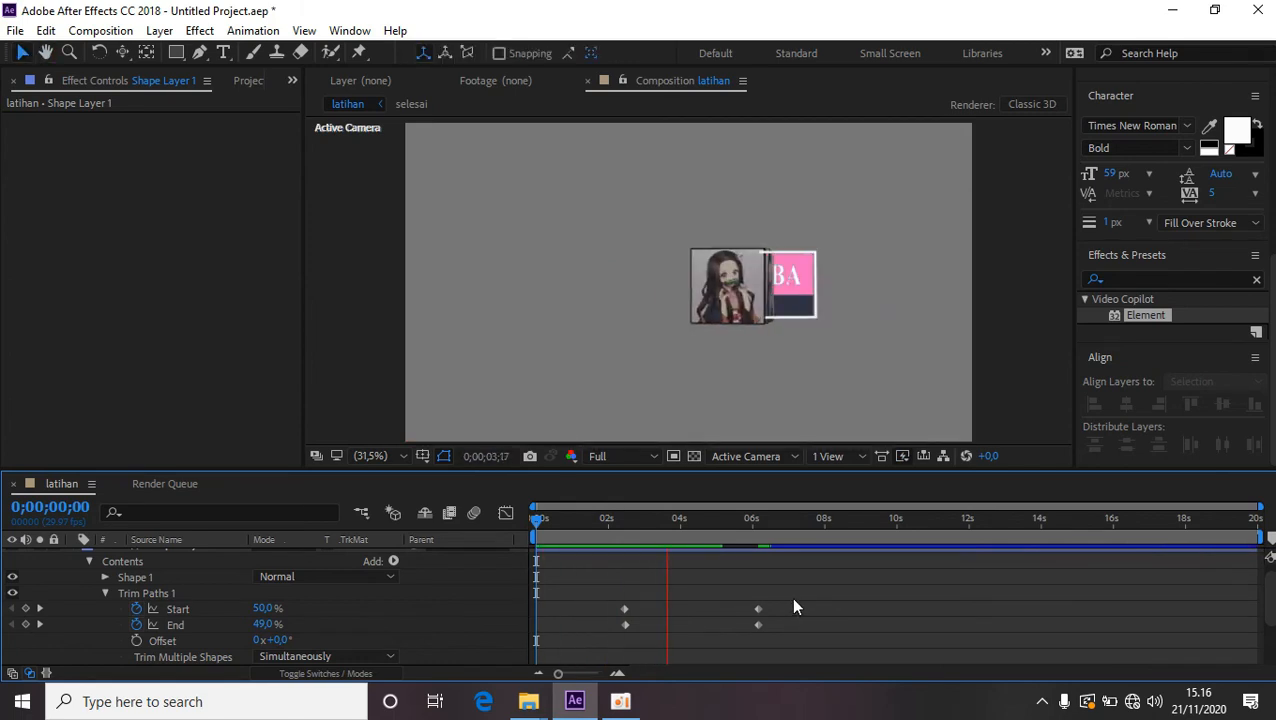
Set the earlier Trim Paths End keyframe to 50% at 0;00;02;13 and preview the outline animation from the beginning.
left_click(624, 624)
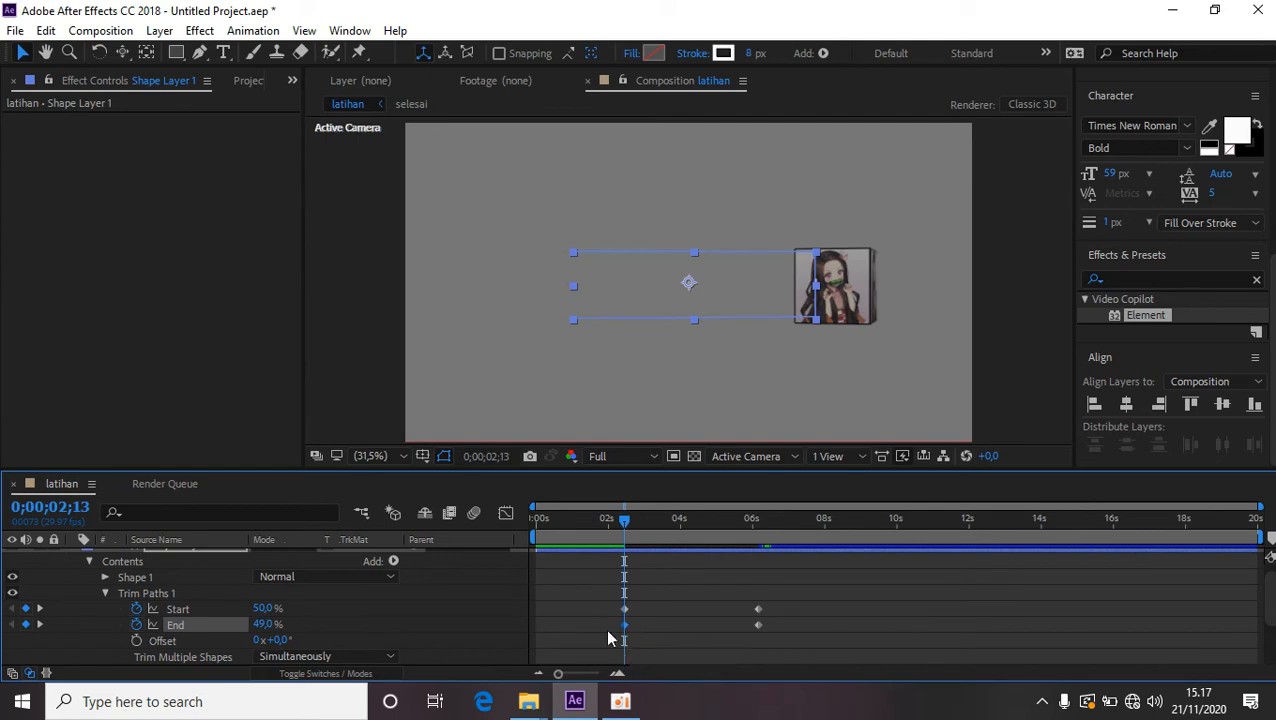
left_click(266, 624)
type("50")
left_click(373, 617)
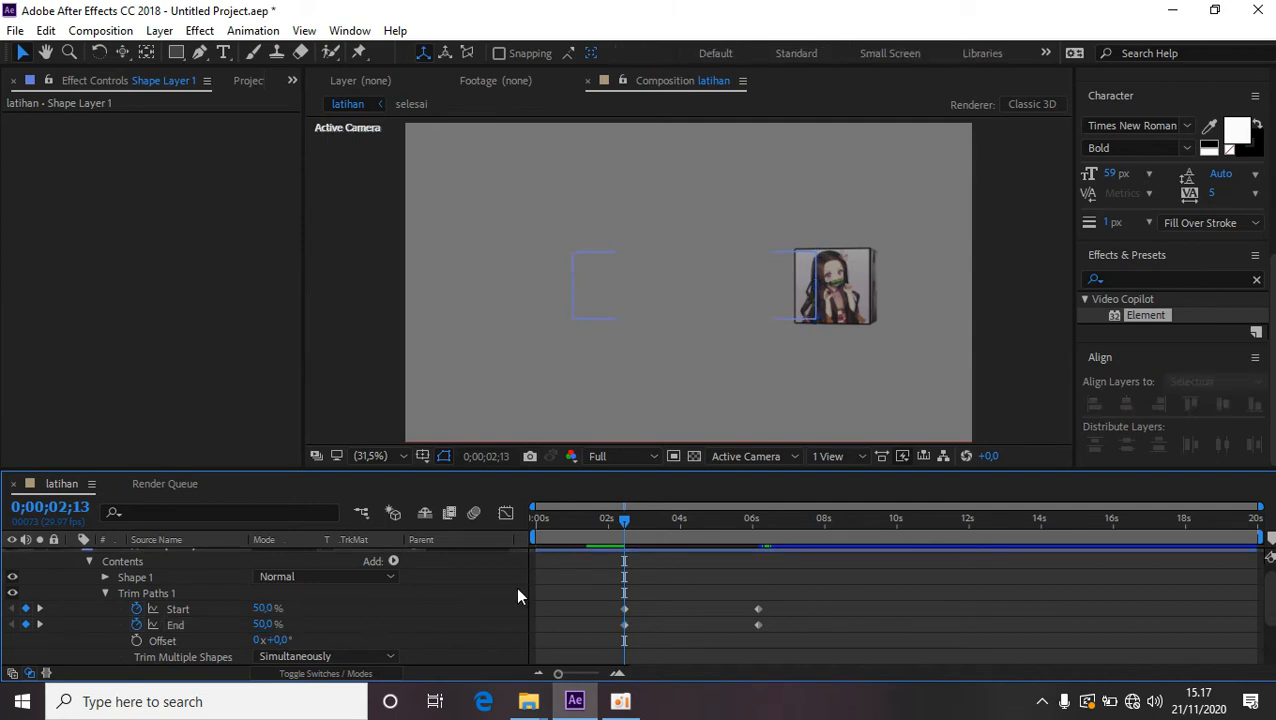
left_click_drag(623, 527, 524, 528)
key("space")
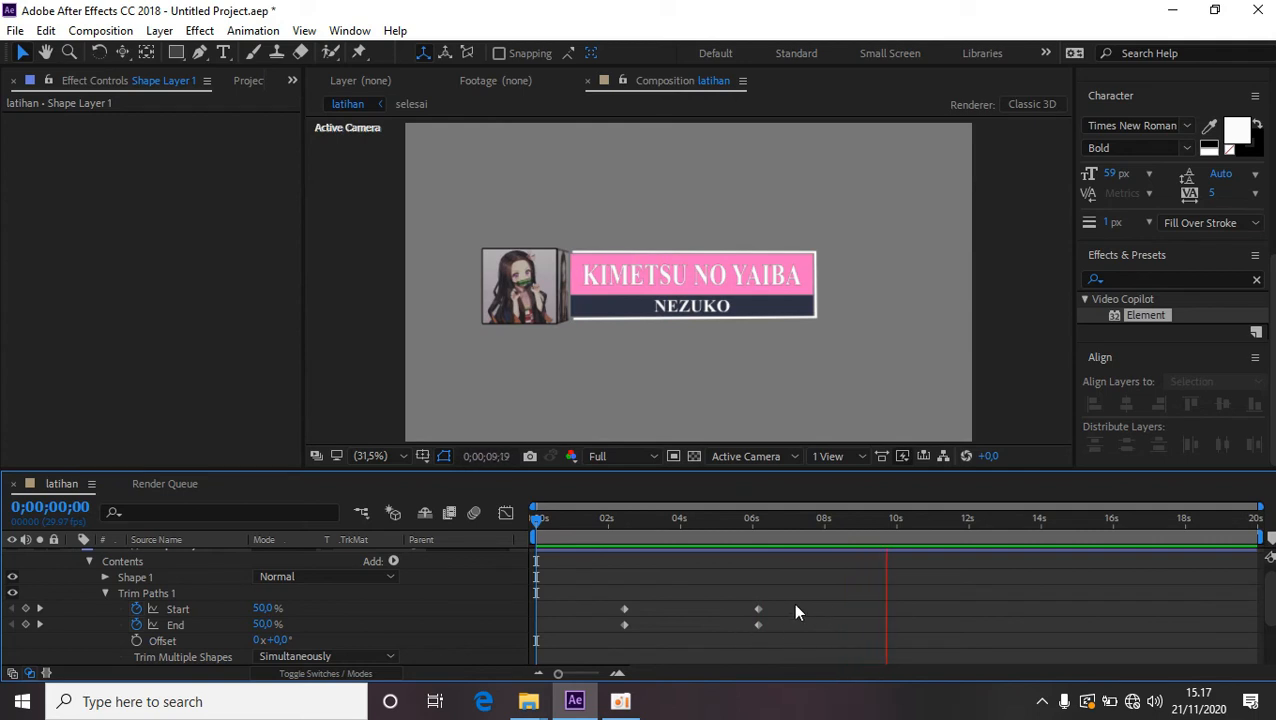
key("space")
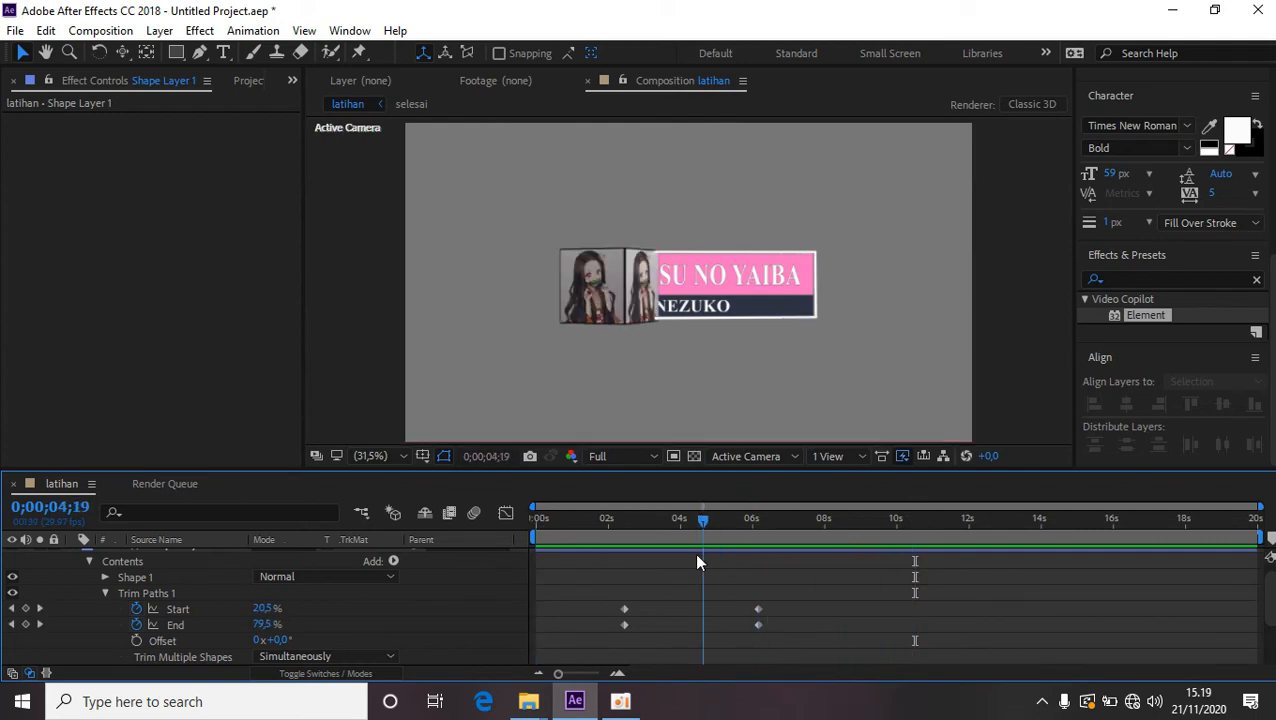
Shift all Trim Paths Start and End keyframes together so the first pair sits at 0;00;03;14, and replay the animation.
left_click_drag(698, 562, 535, 588)
left_click_drag(548, 518, 661, 531)
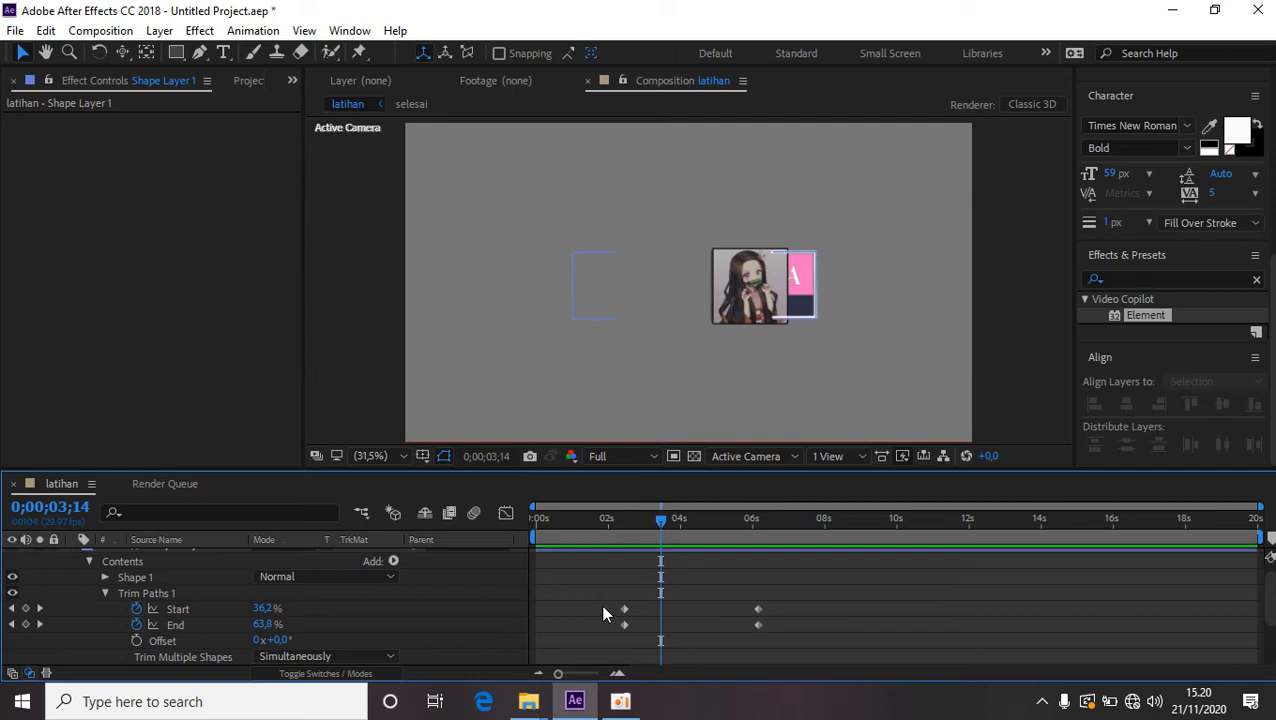
left_click_drag(602, 606, 781, 629)
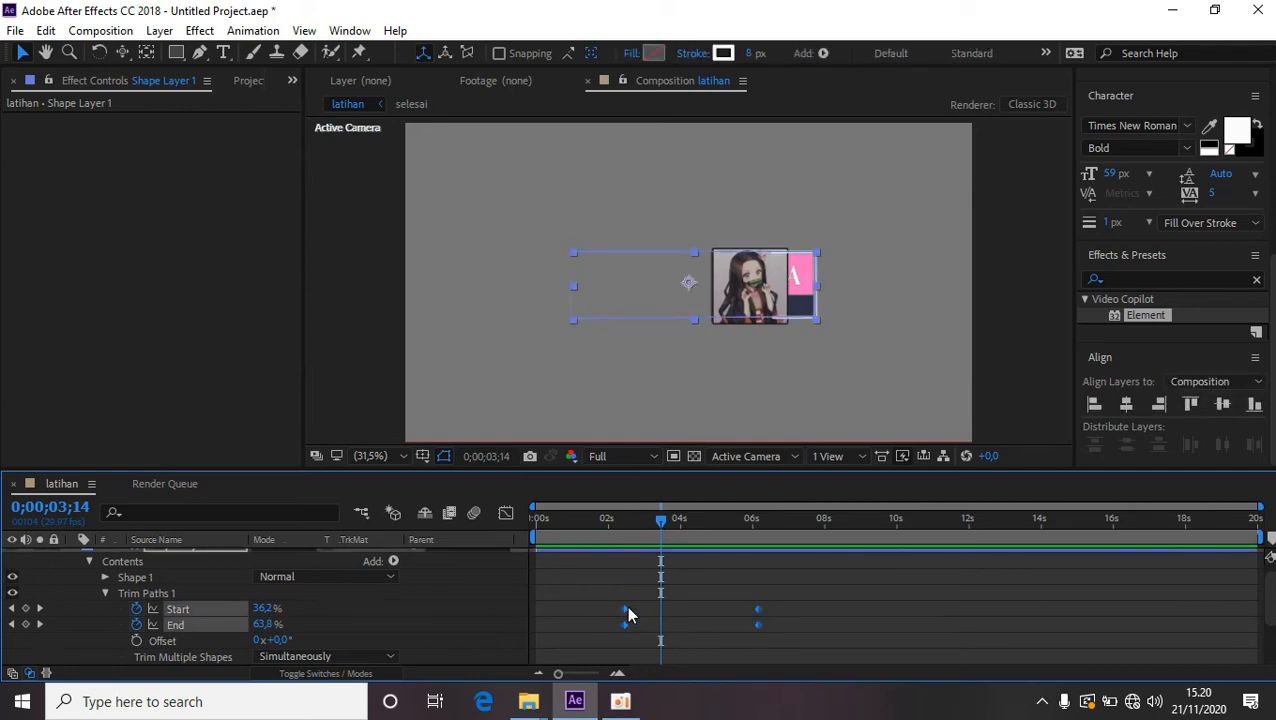
left_click_drag(628, 614, 661, 614)
left_click_drag(660, 516, 607, 522)
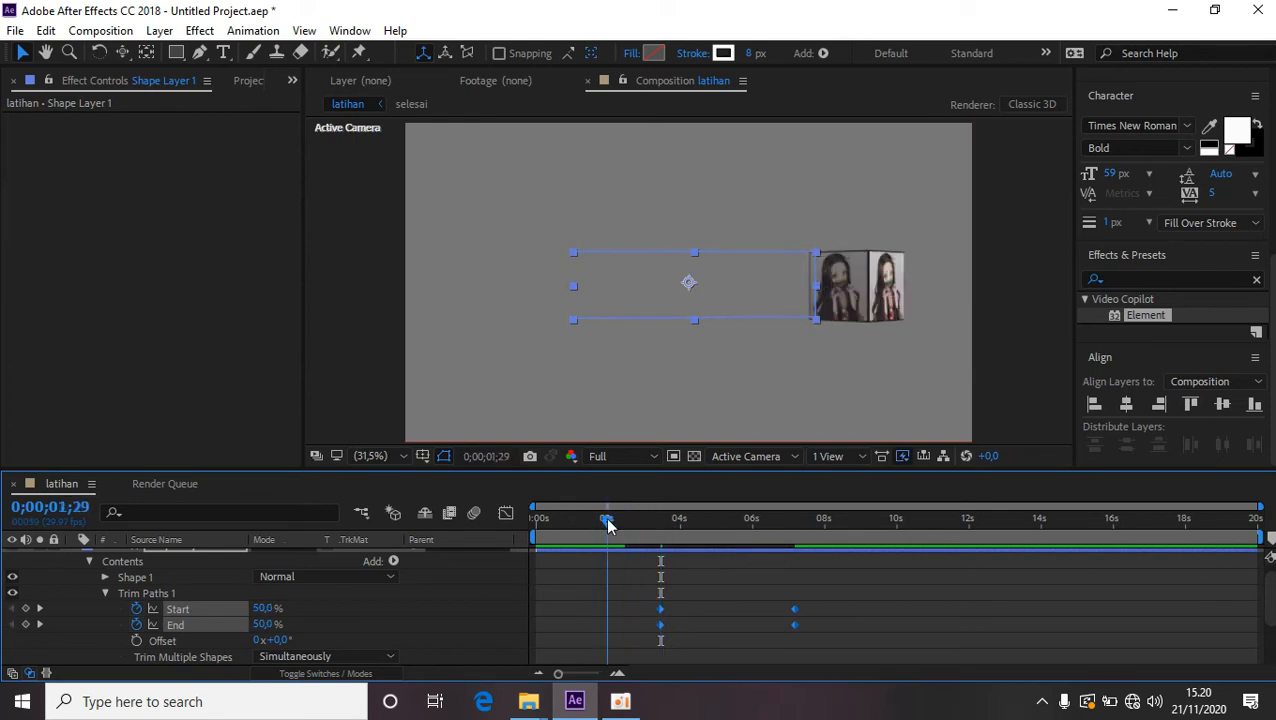
key("space")
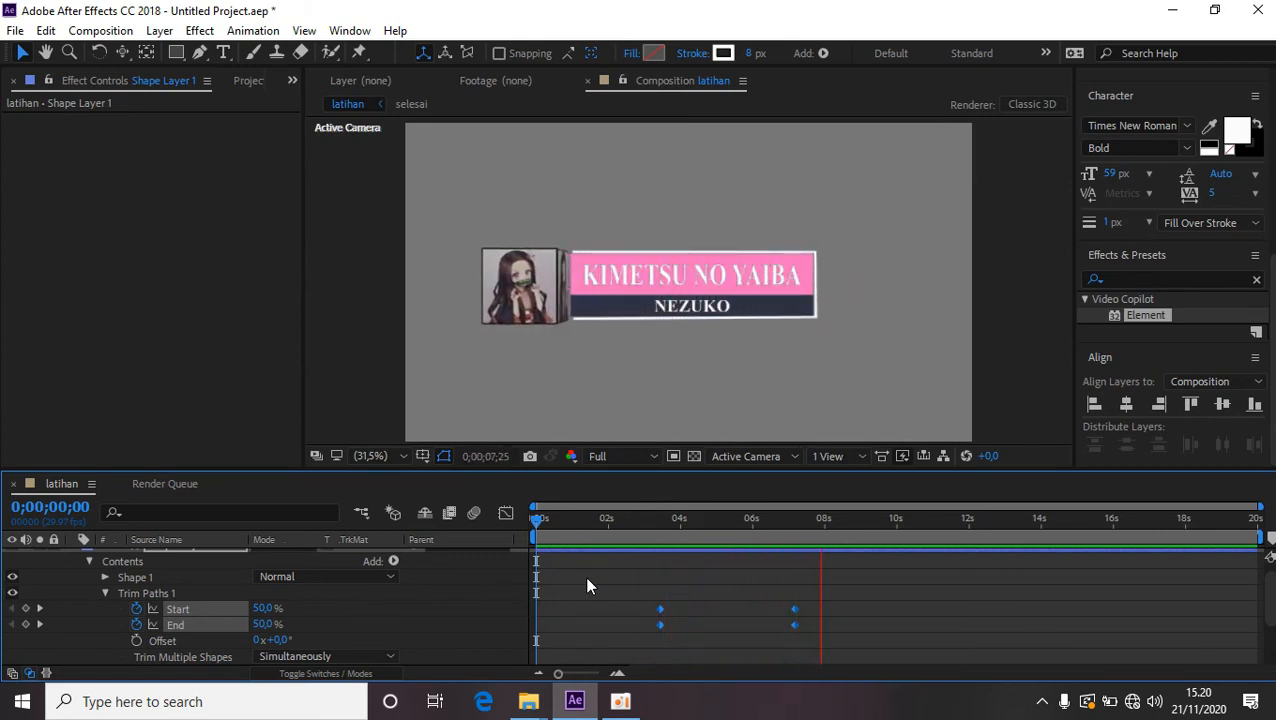
key("space")
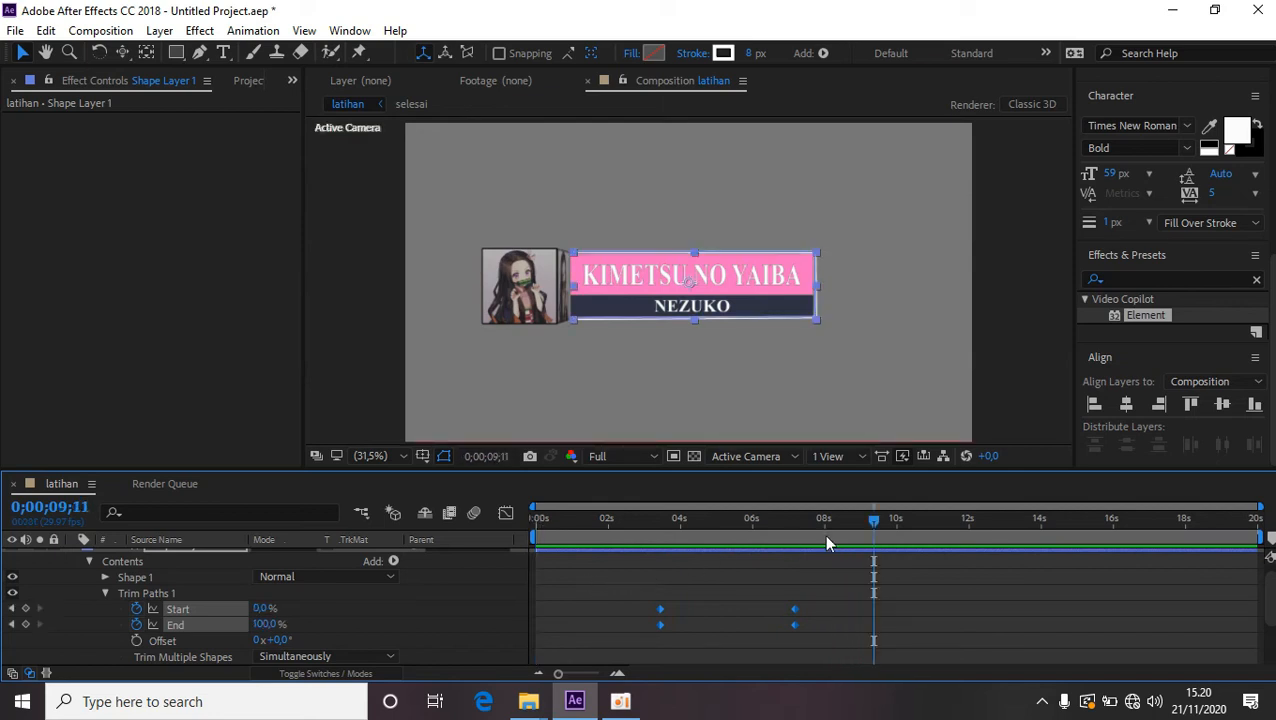
left_click_drag(871, 519, 529, 547)
key("space")
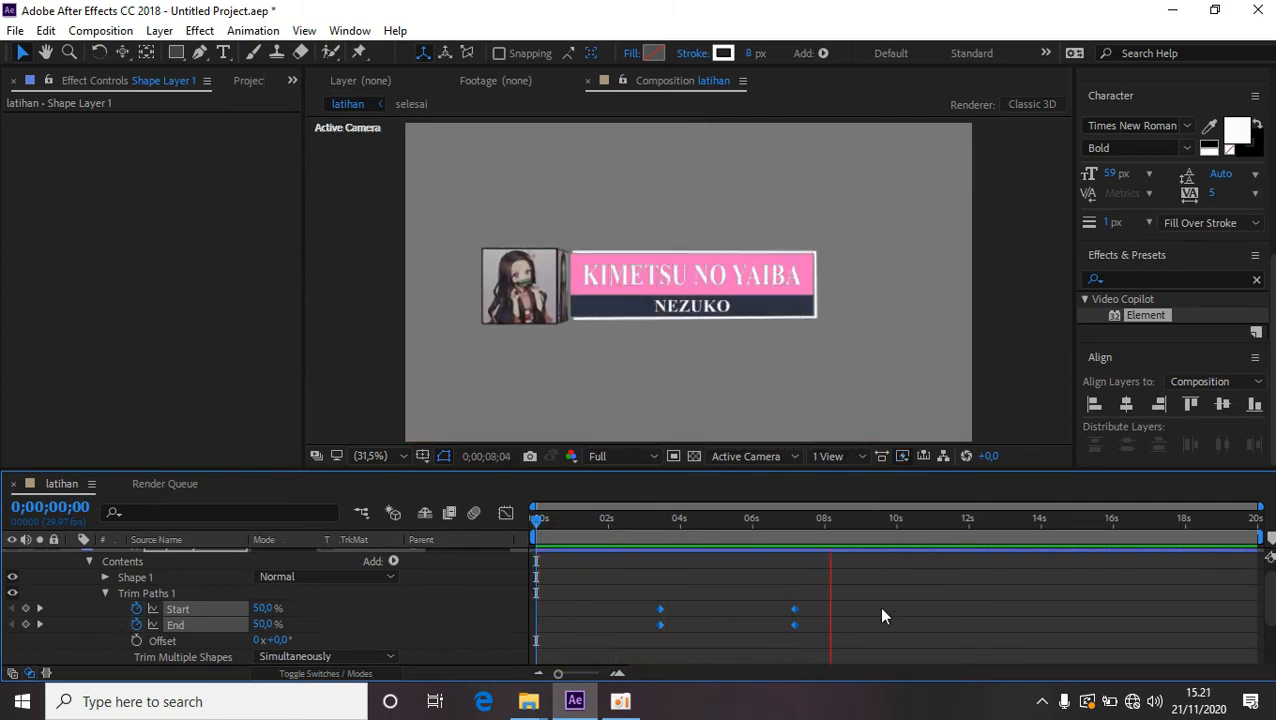
key("space")
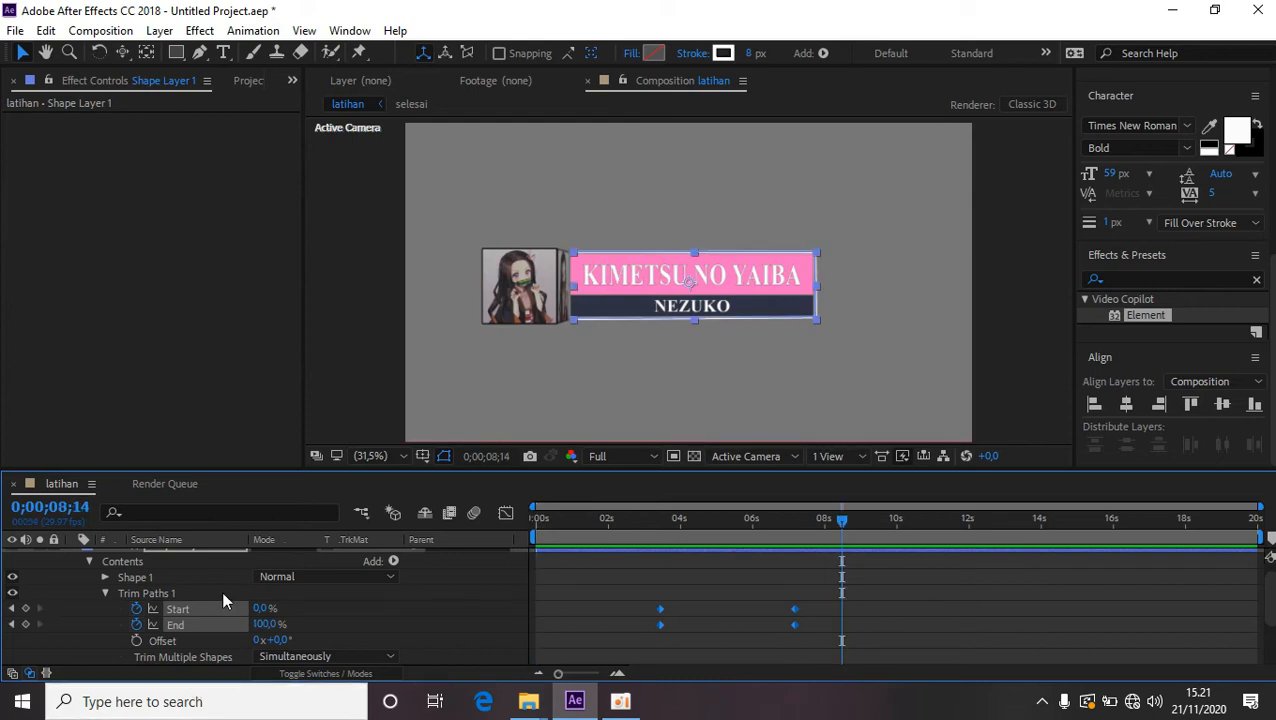
Collapse Shape Layer 1's properties and move the 3D layer above it in the layer stack.
scroll(221, 590, "up", 1)
left_click(75, 558)
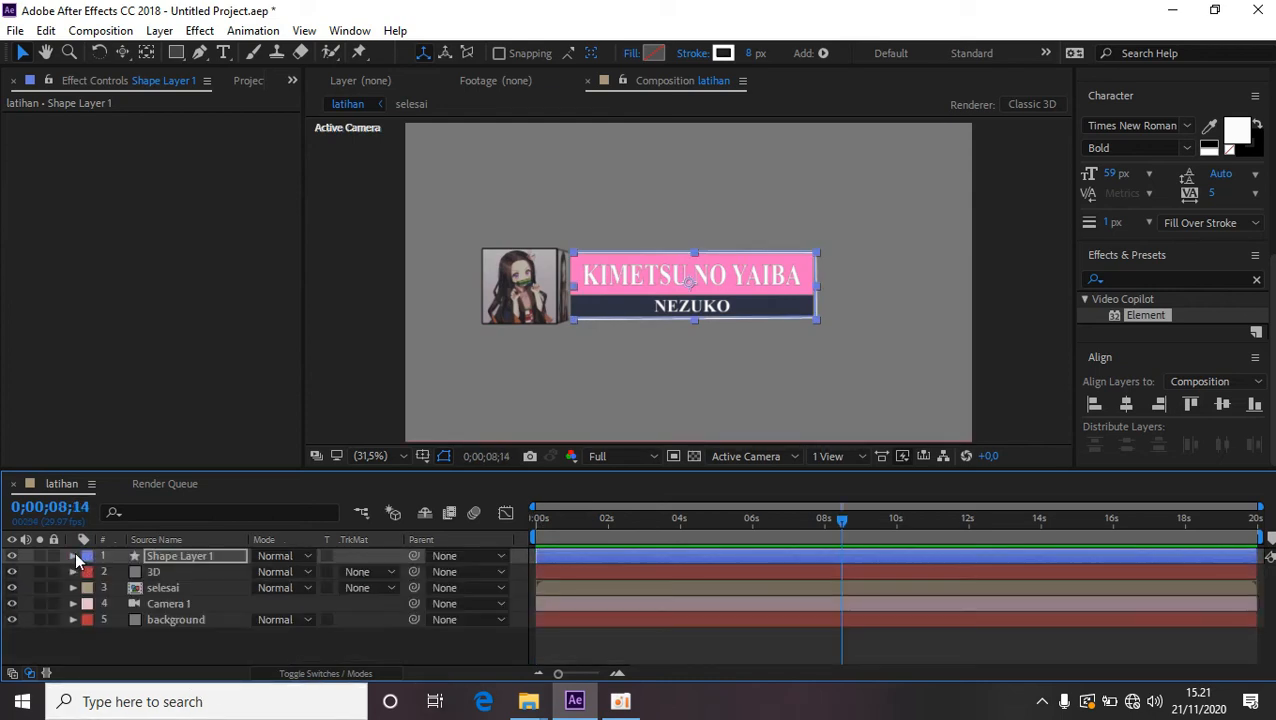
left_click(173, 570)
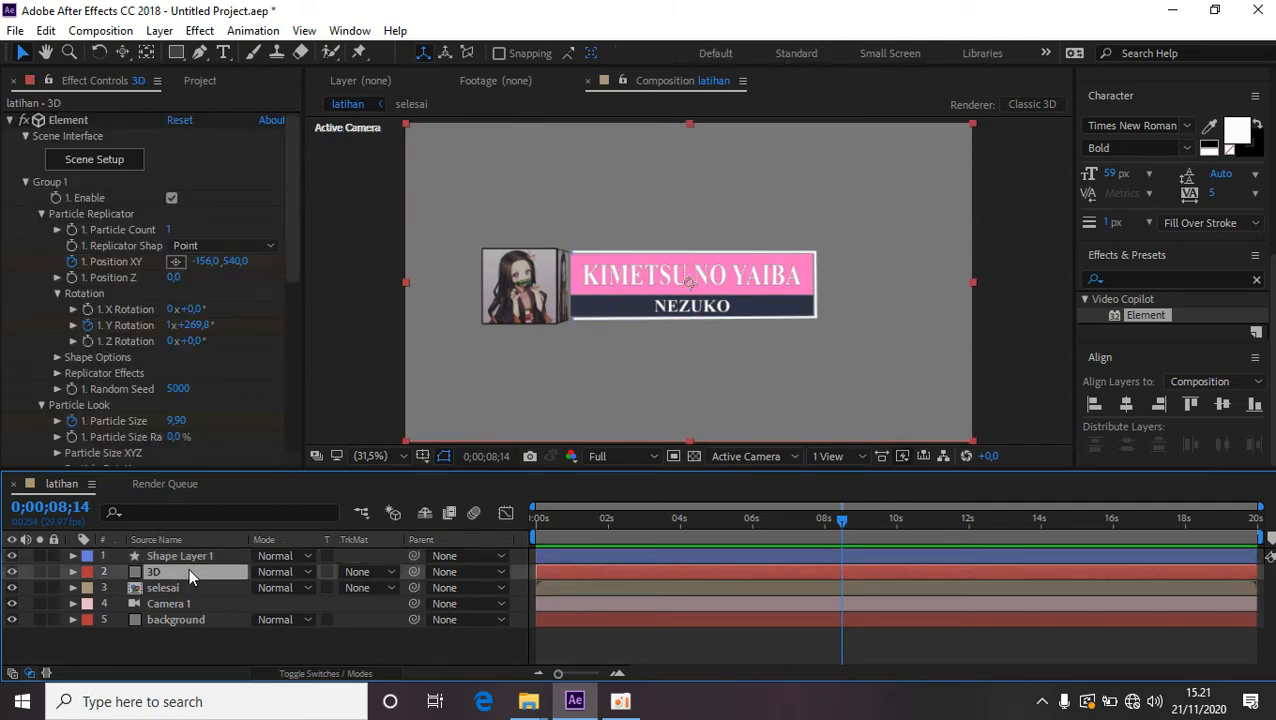
left_click_drag(188, 567, 189, 553)
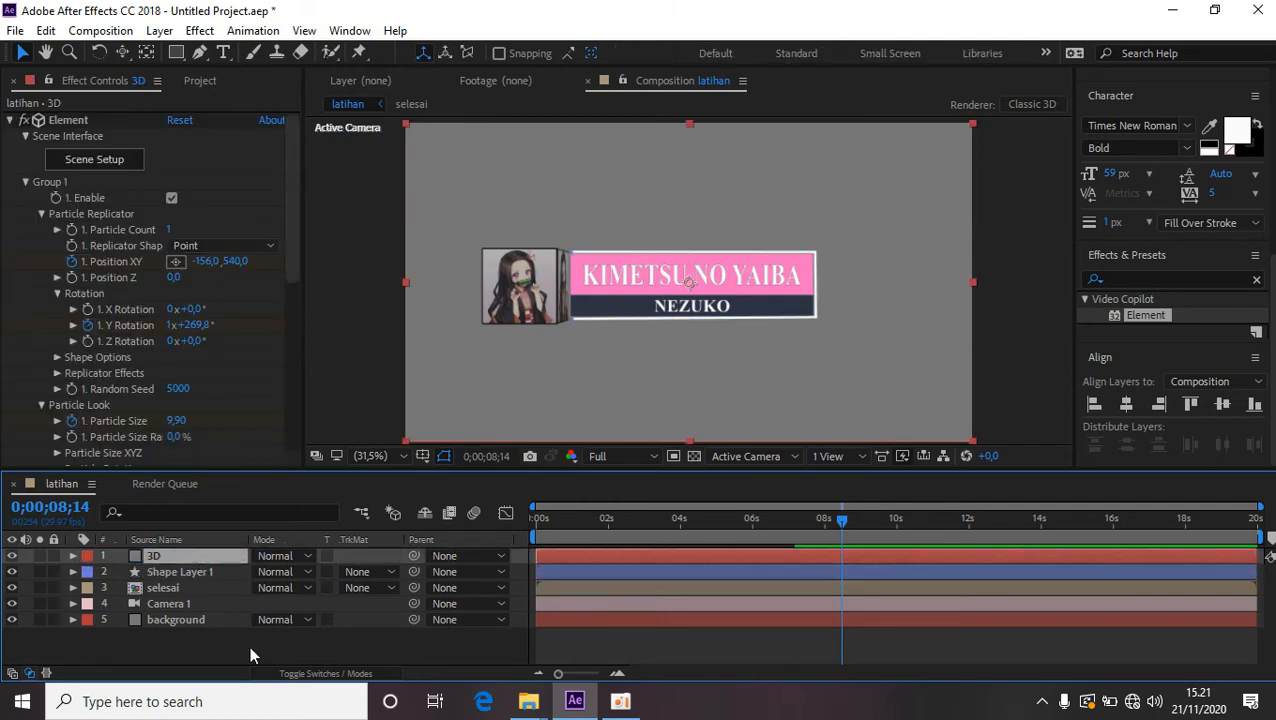
Pre-compose the 3D, Shape Layer 1, selesai and Camera 1 layers, moving all attributes into the new composition.
left_click(190, 569, "shift")
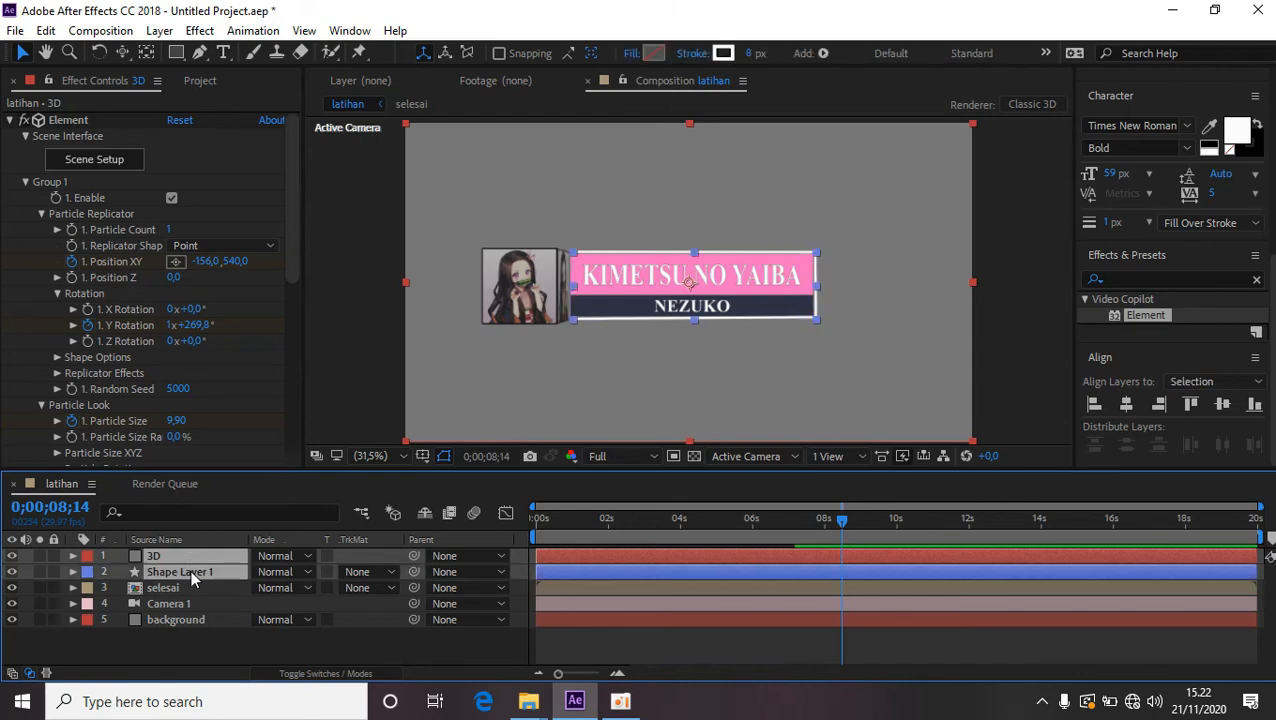
left_click(172, 588, "shift")
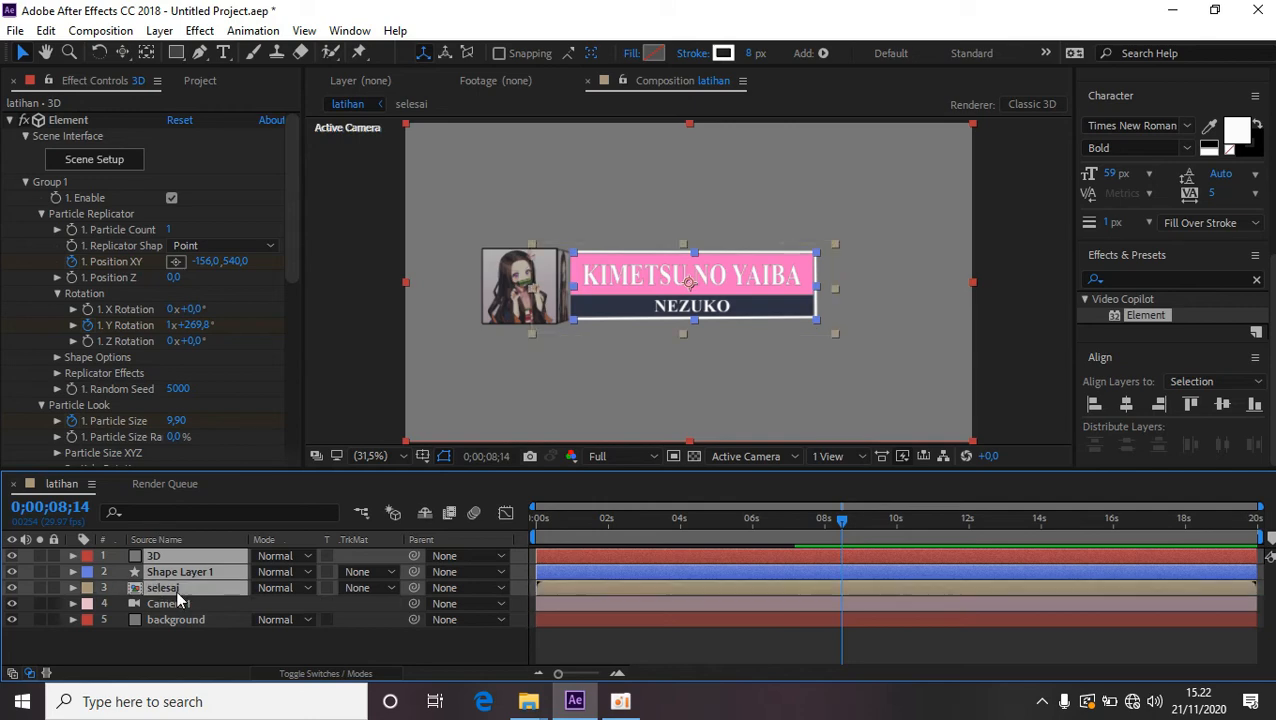
left_click(176, 604, "shift")
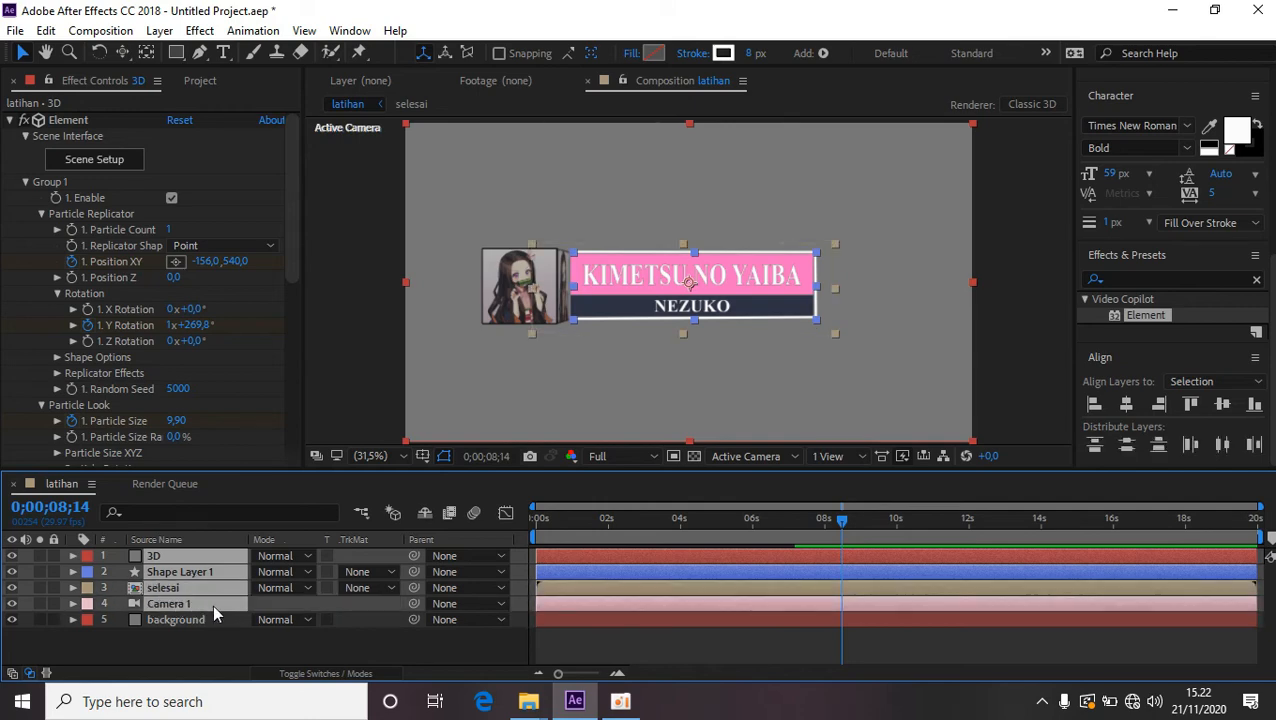
right_click(215, 603)
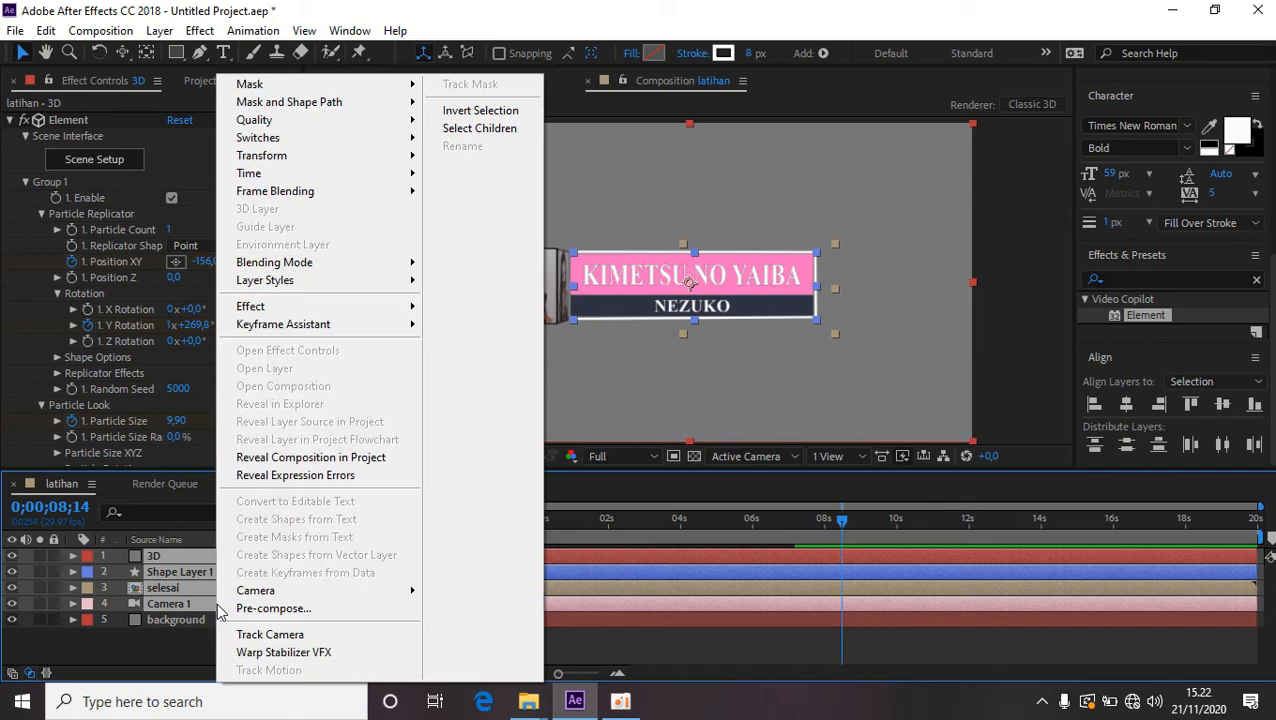
left_click(306, 609)
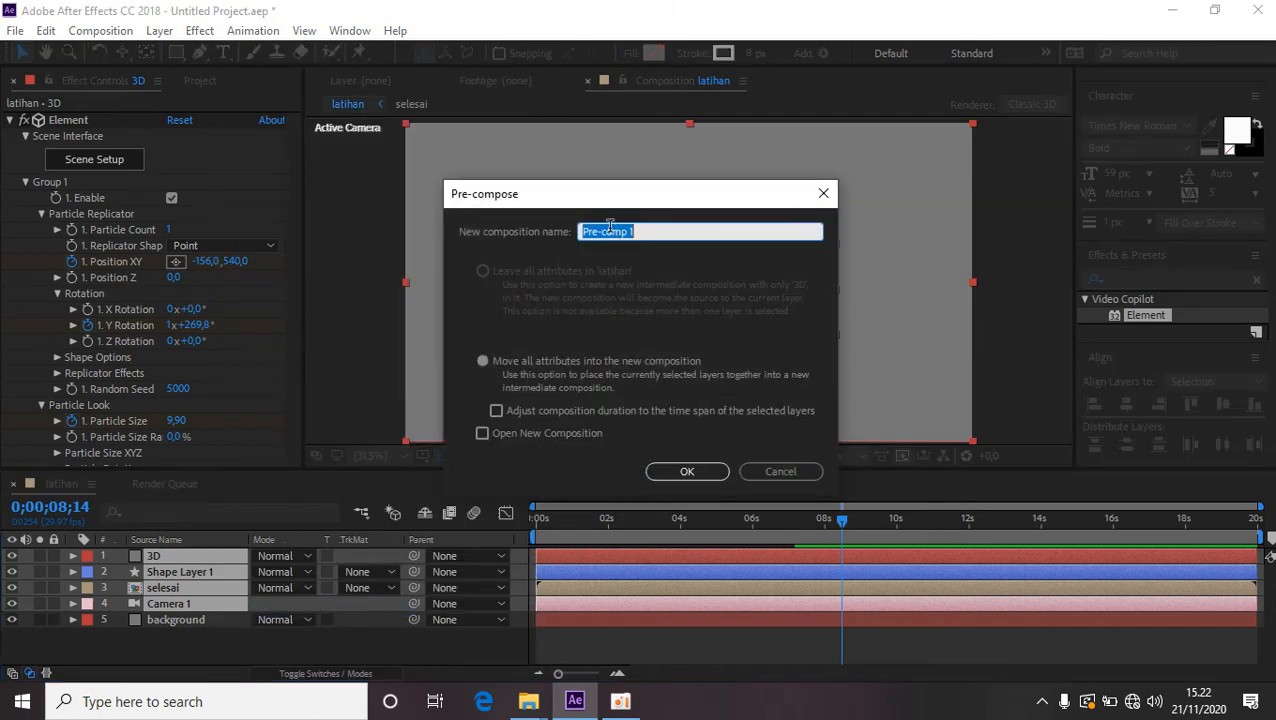
left_click(690, 472)
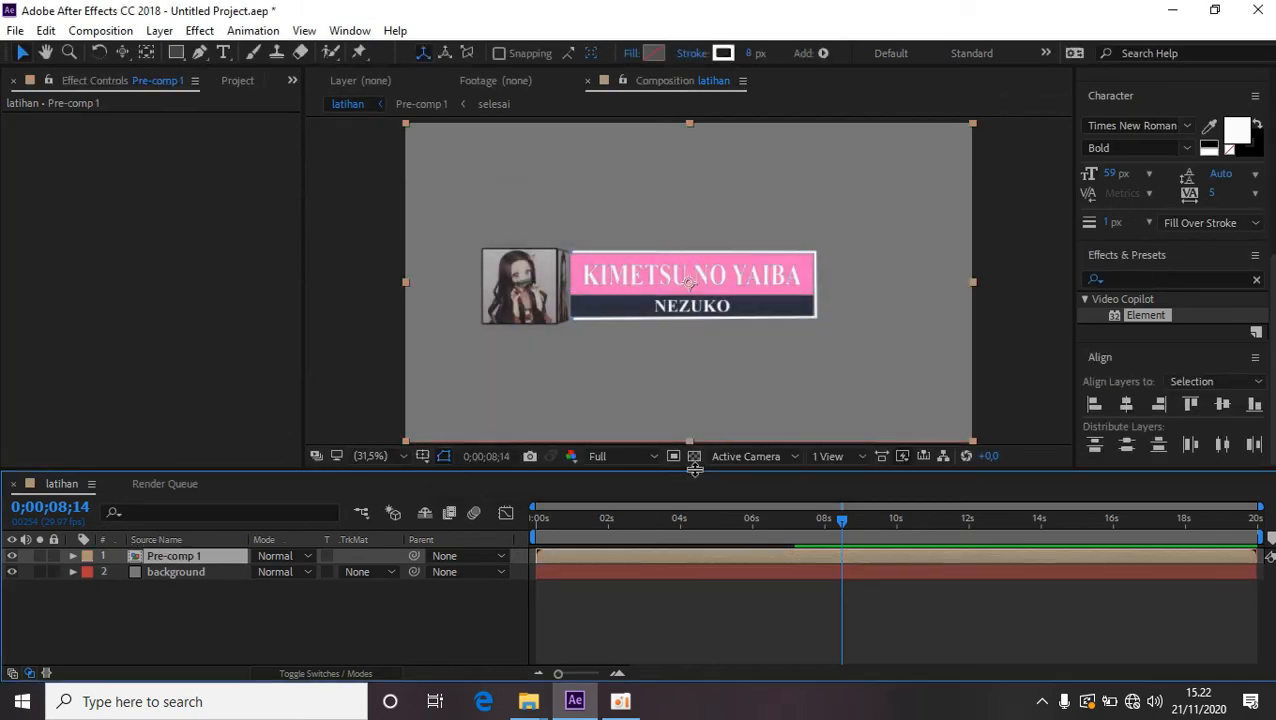
Add a new adjustment layer above the pre-composed layer in the latihan composition.
right_click(457, 612)
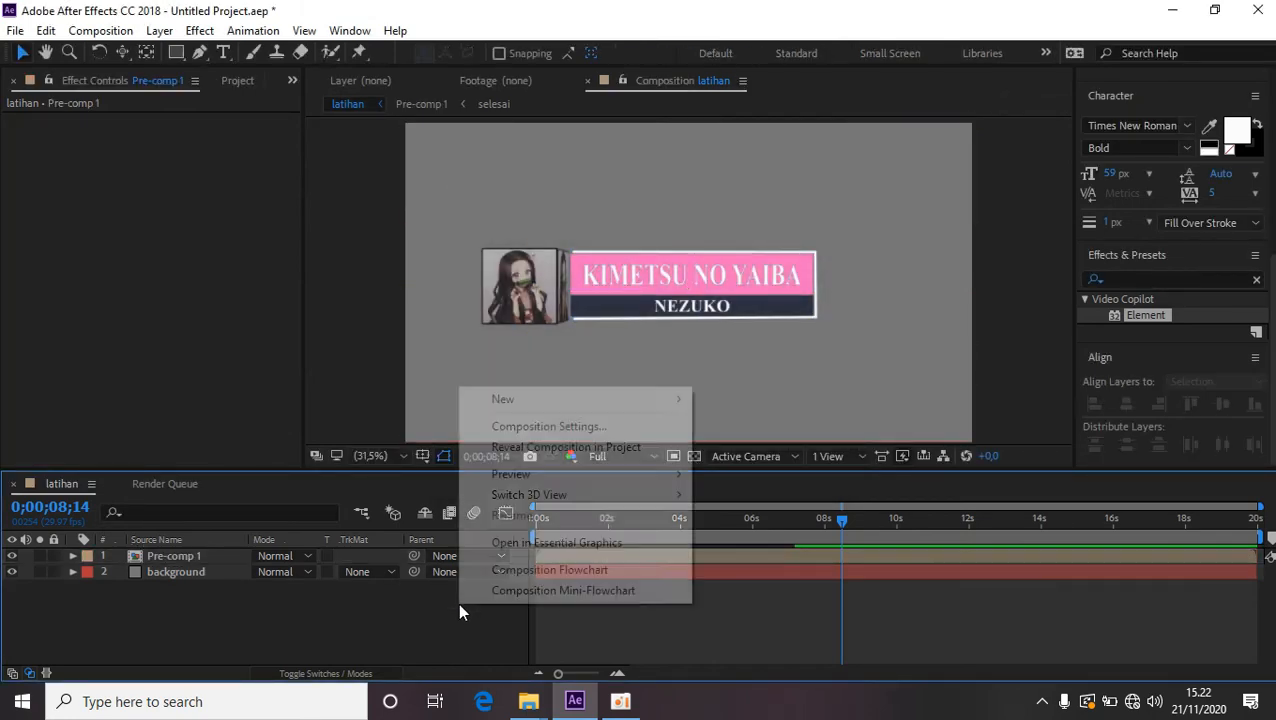
mouse_move(638, 405)
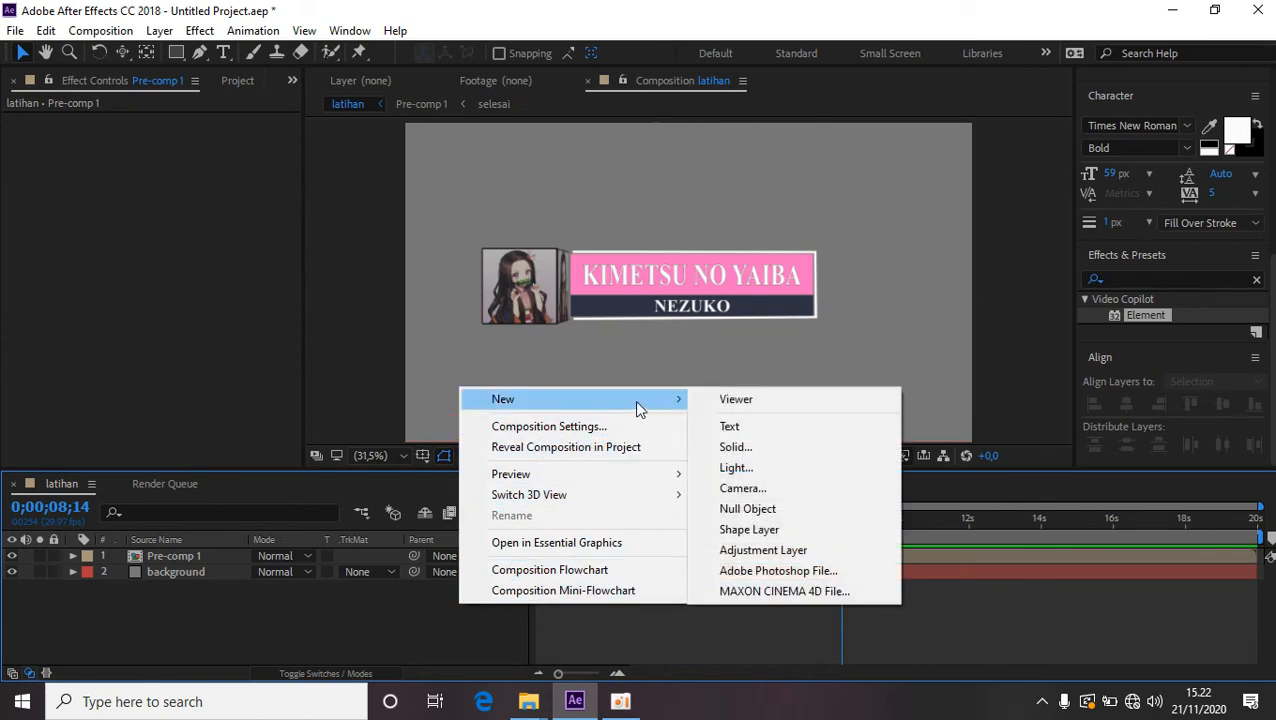
left_click(779, 553)
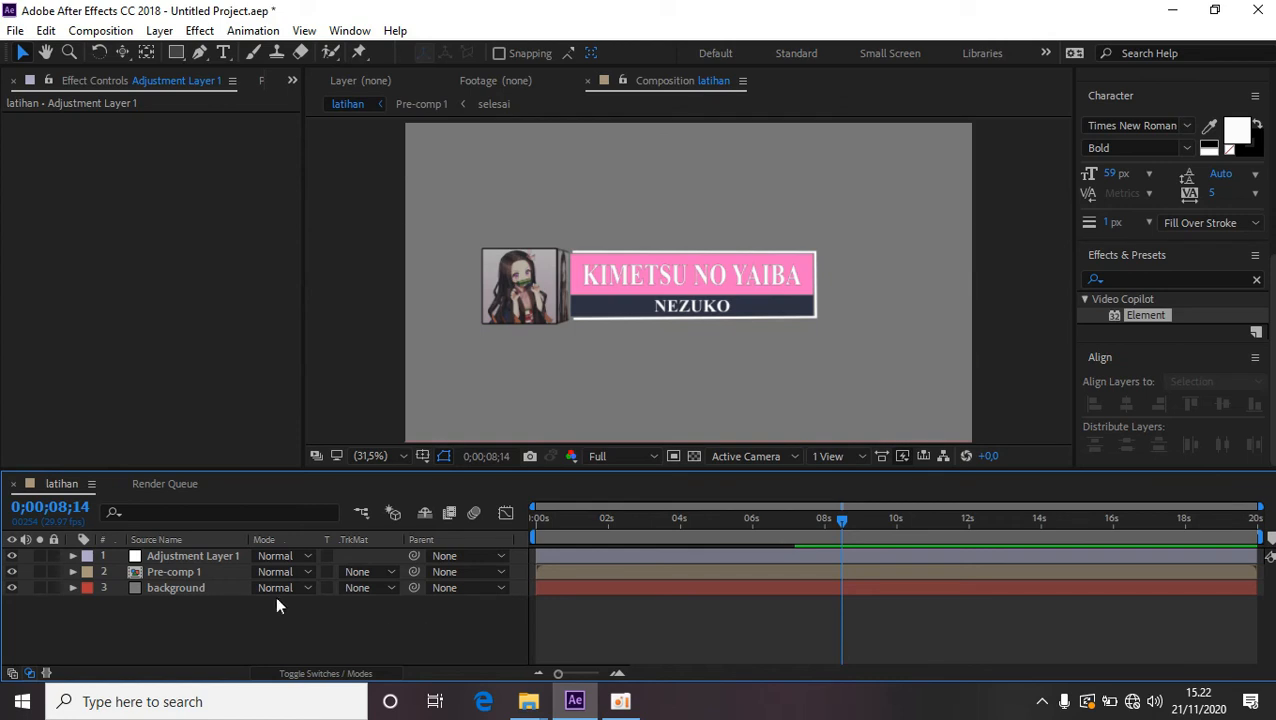
Find the Brightness & Contrast effect and apply it to the adjustment layer.
left_click(180, 554)
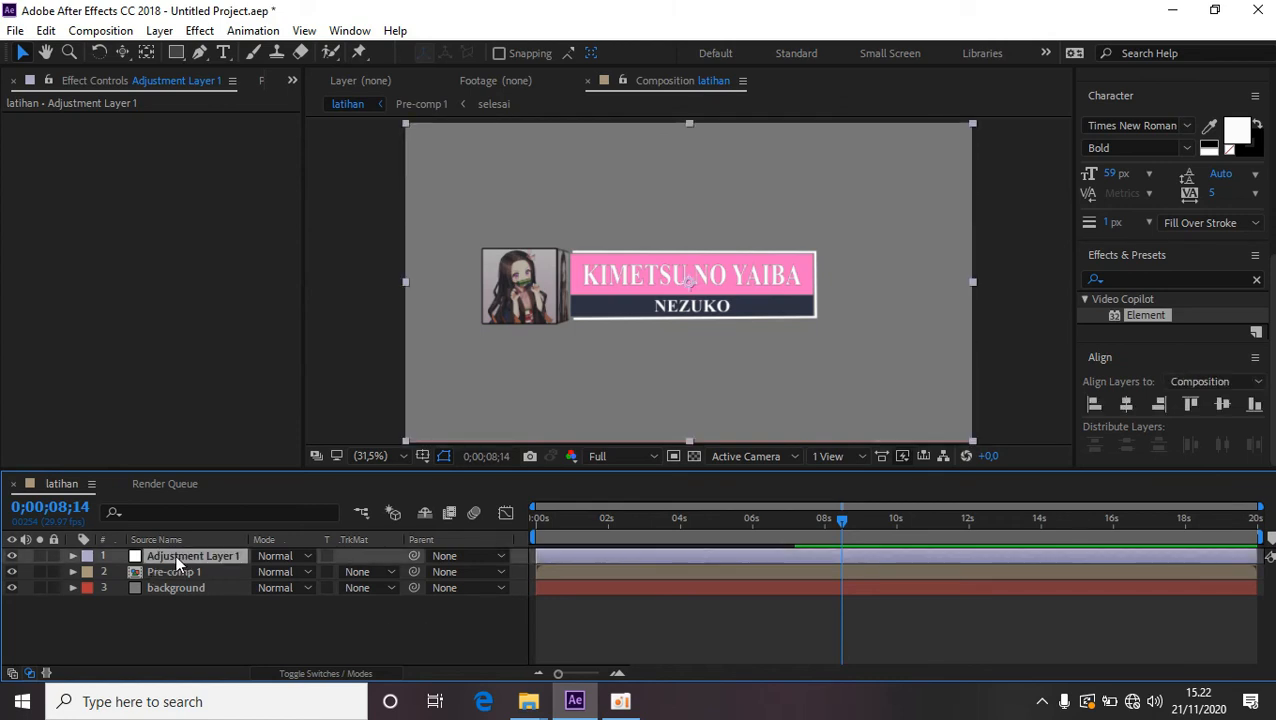
left_click(1139, 278)
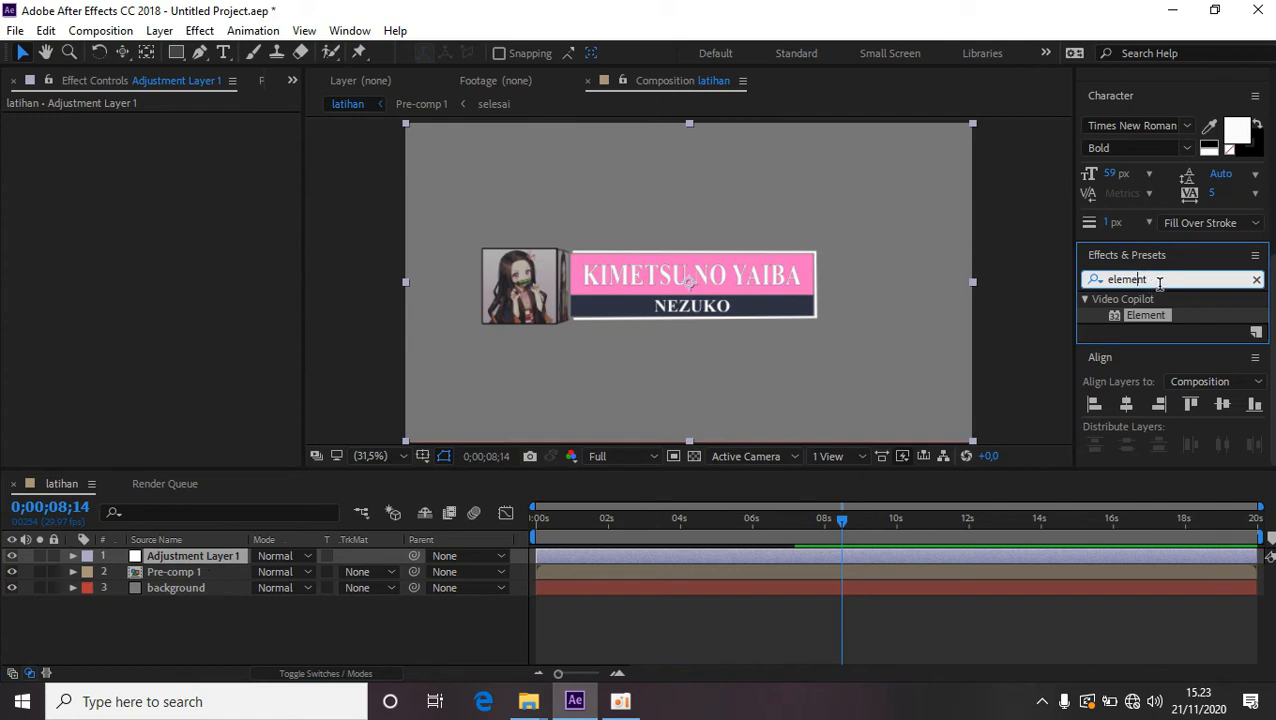
left_click_drag(1161, 278, 1097, 281)
type("brig")
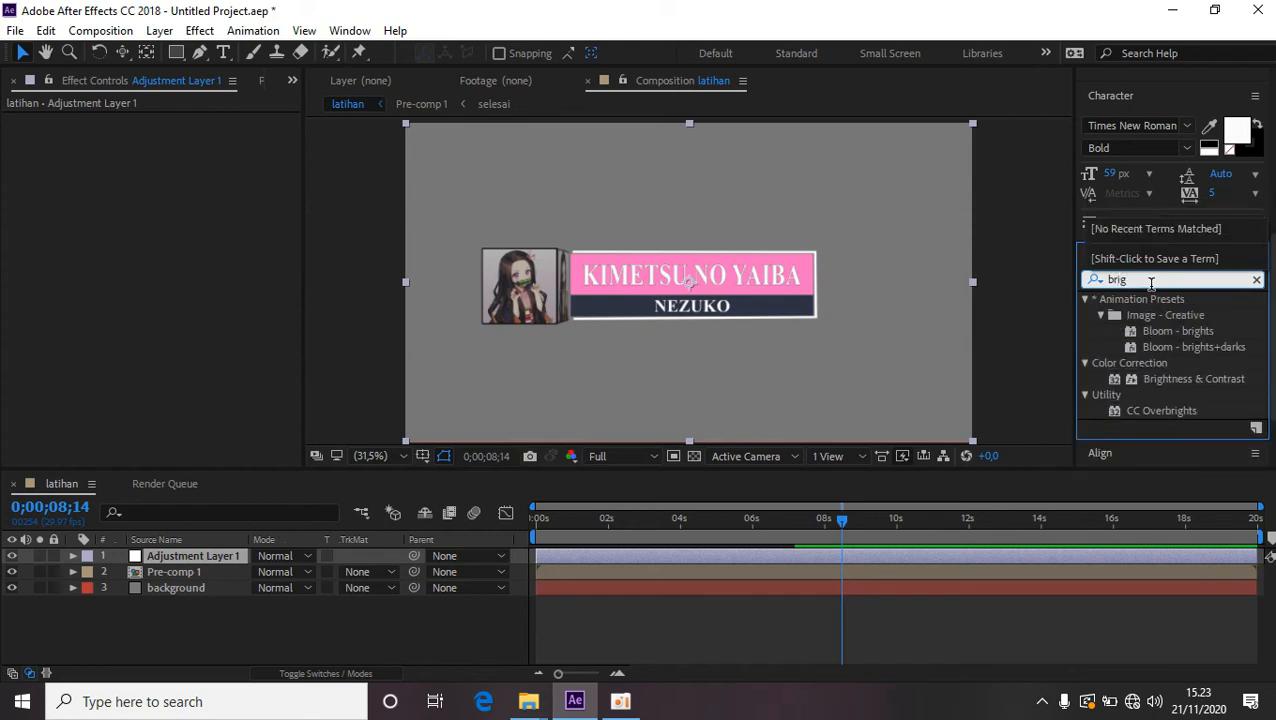
type("n")
key("BackSpace")
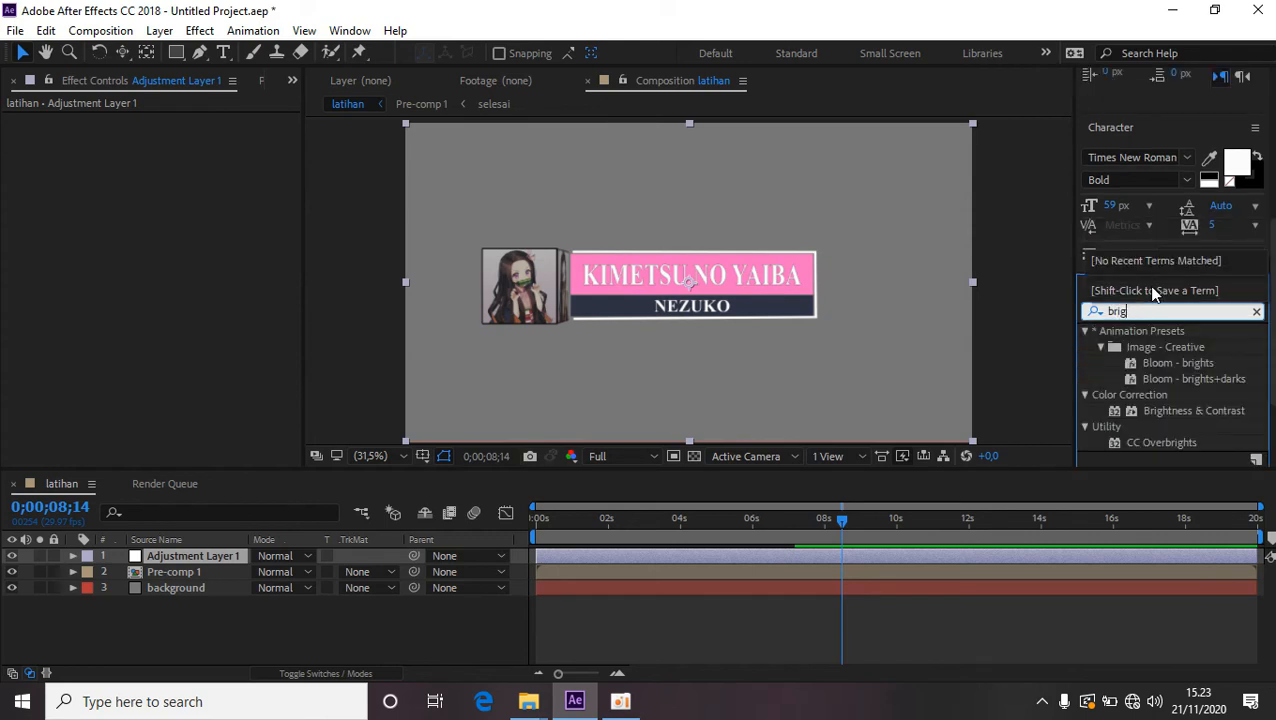
double_click(1180, 413)
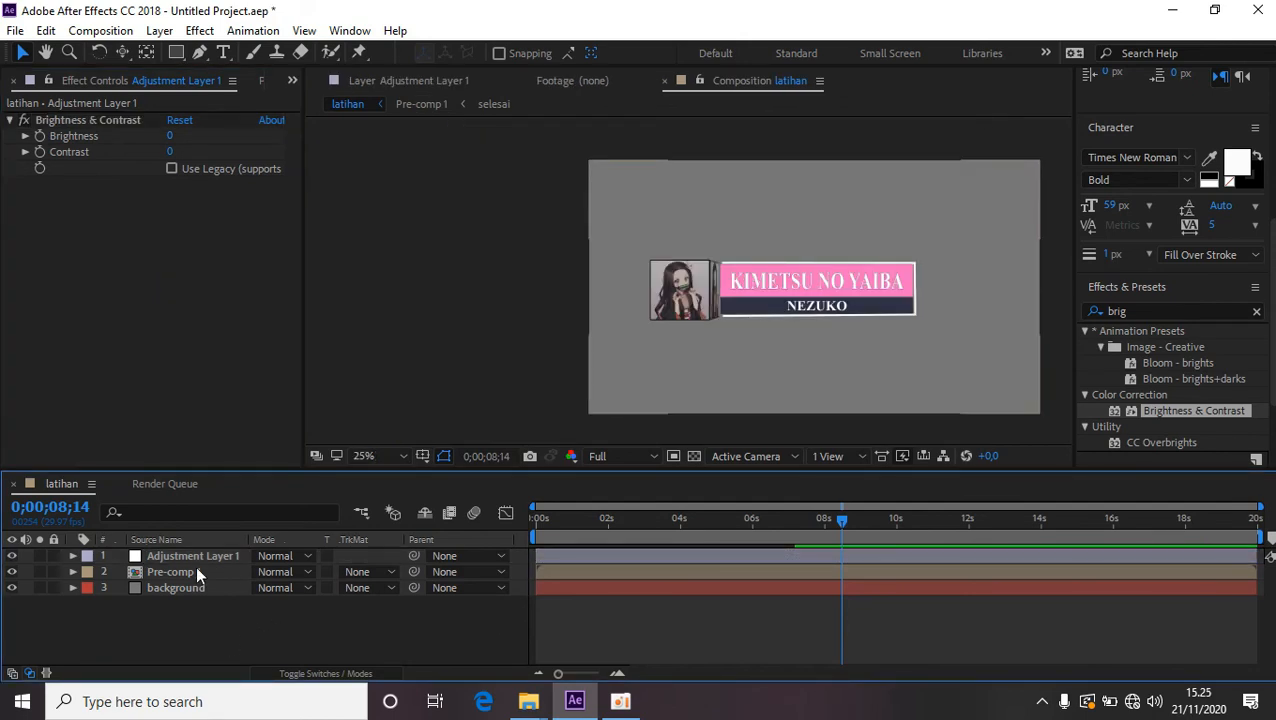
Mask the adjustment layer with a tall narrow rectangle across the portrait box and set Brightness to 150 and Contrast to 99.
left_click(202, 554)
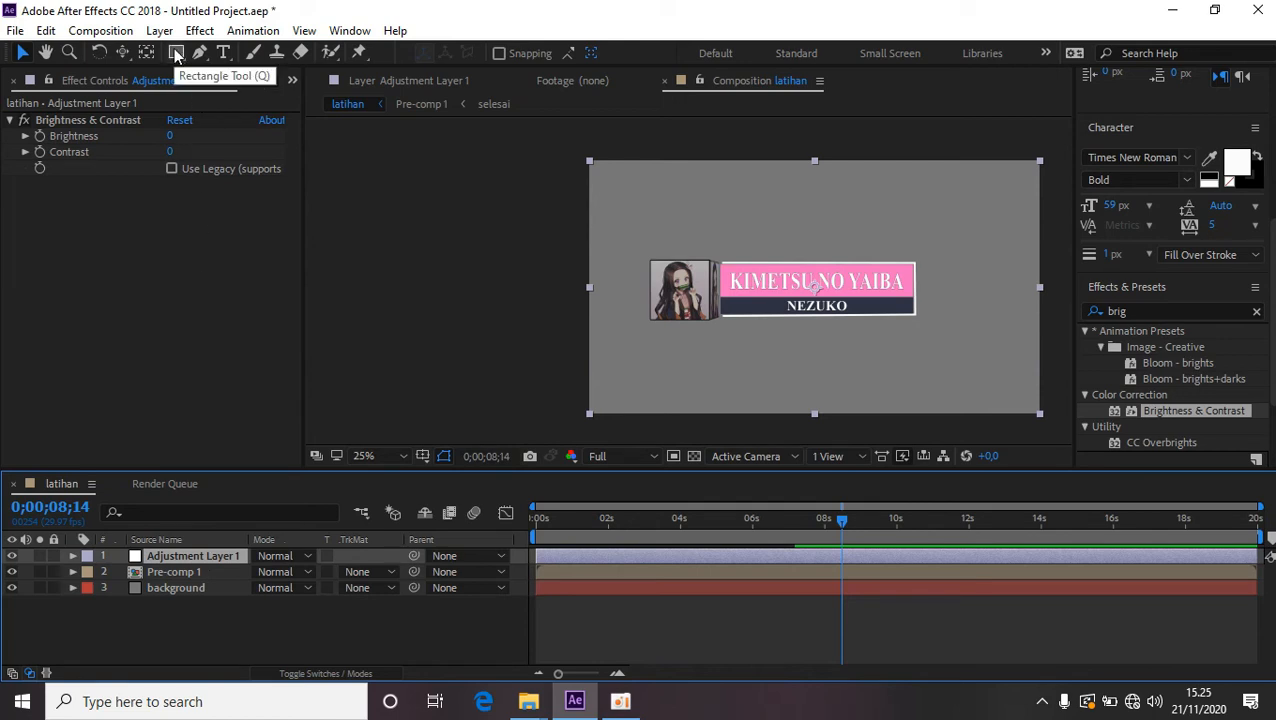
left_click(176, 54)
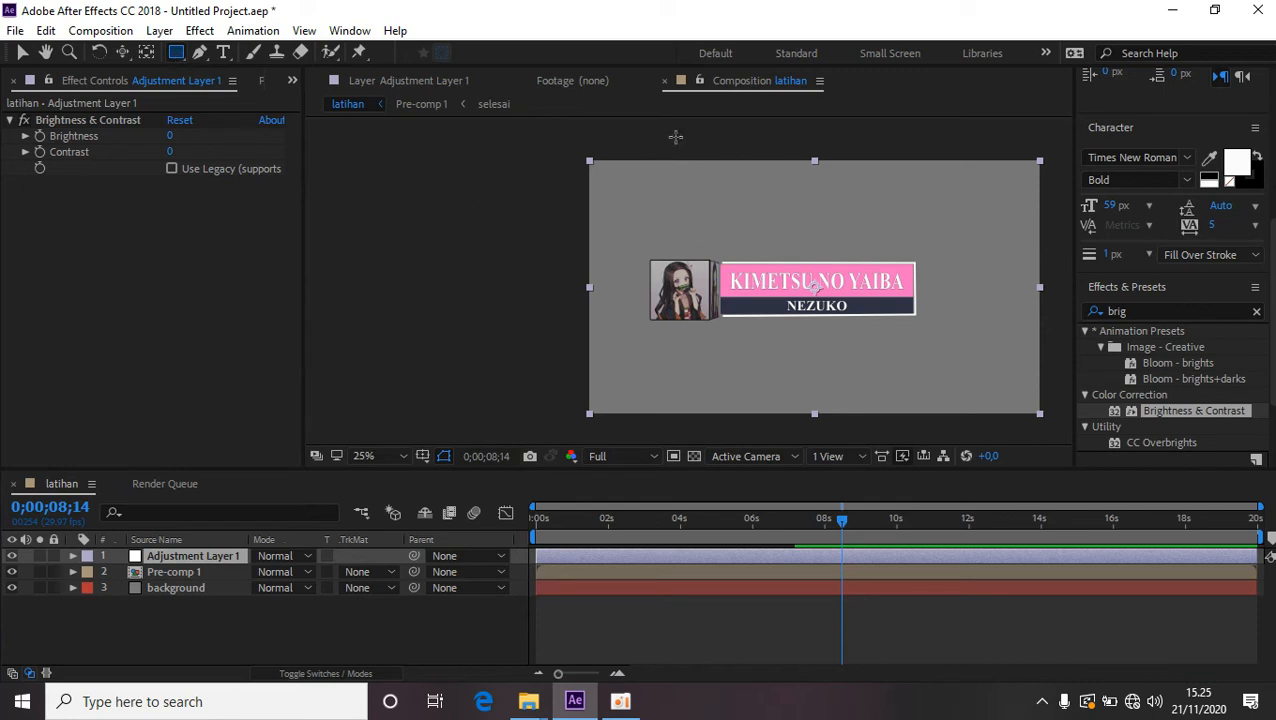
left_click_drag(663, 141, 688, 434)
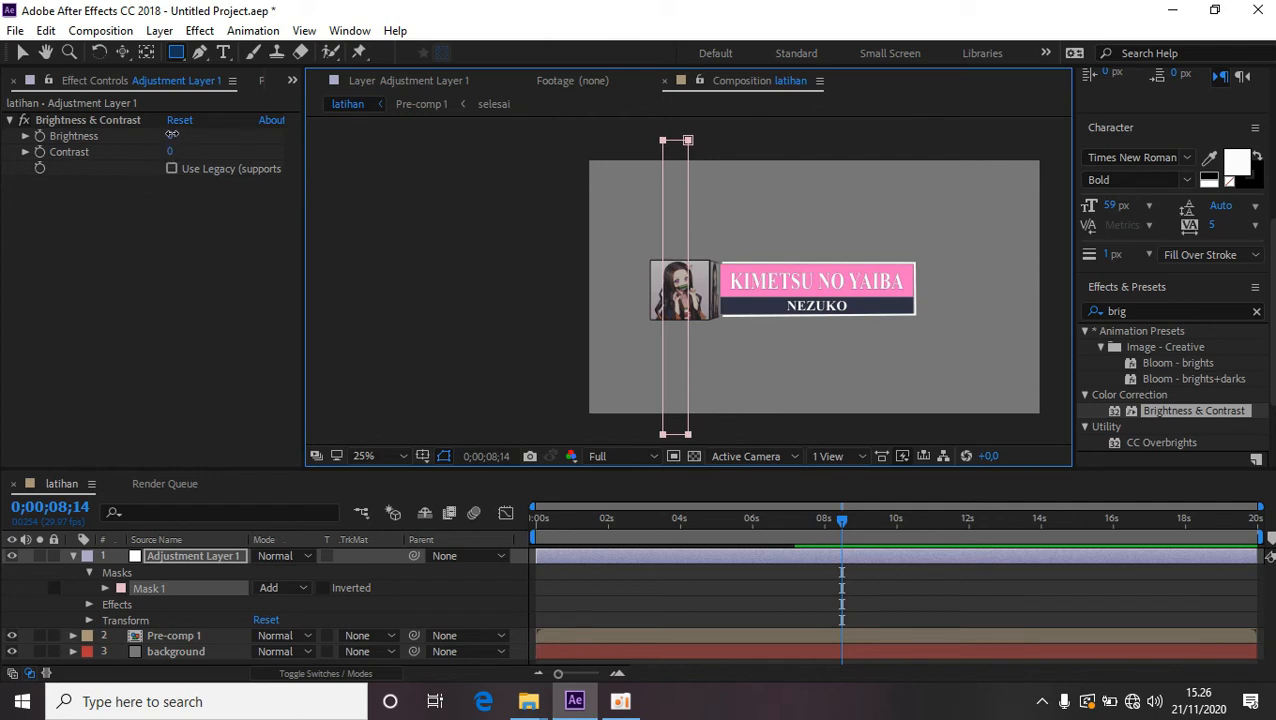
left_click_drag(171, 137, 323, 141)
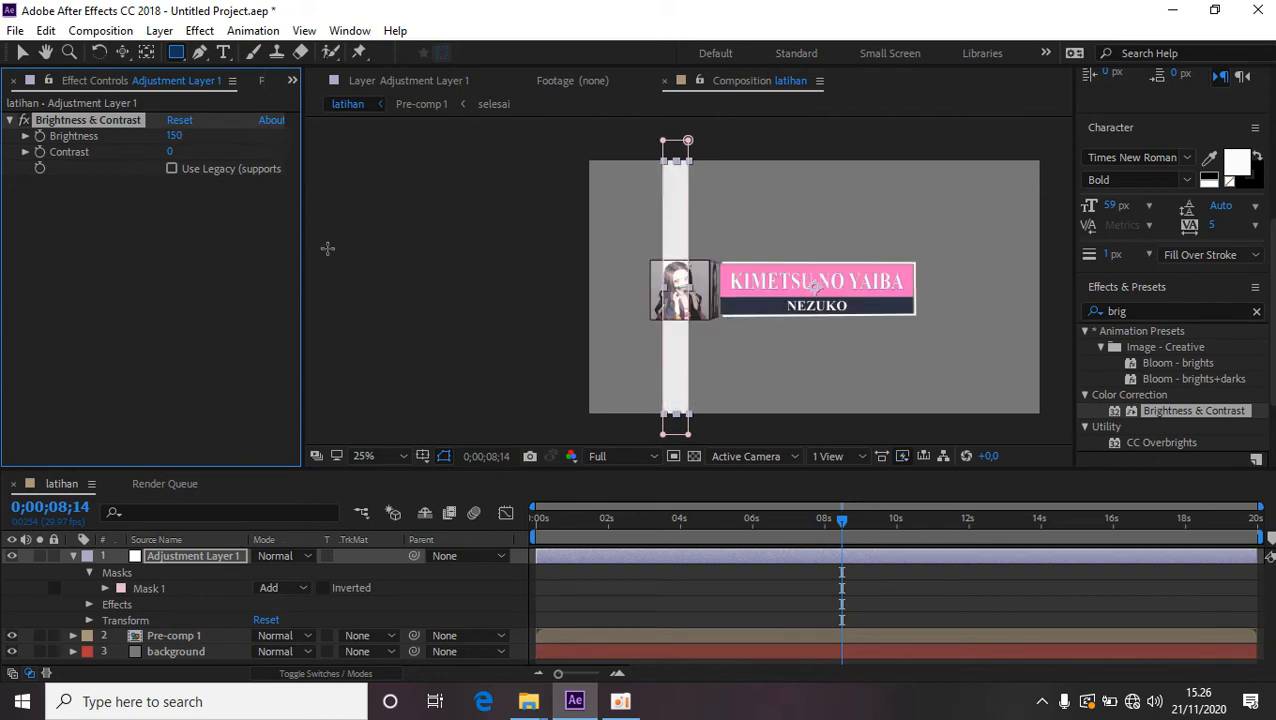
left_click_drag(170, 152, 268, 158)
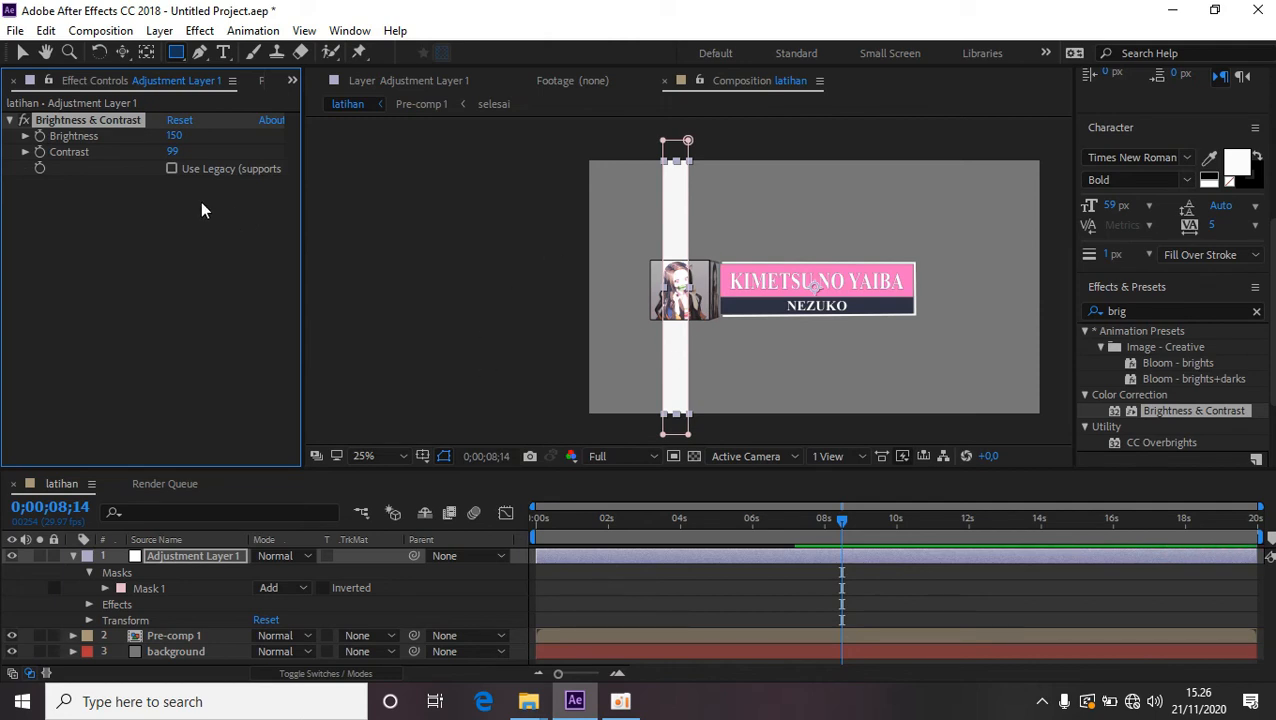
Rotate the adjustment layer's bright strip into a diagonal, move it just left of the portrait box, and collapse the layer's properties.
left_click(100, 53)
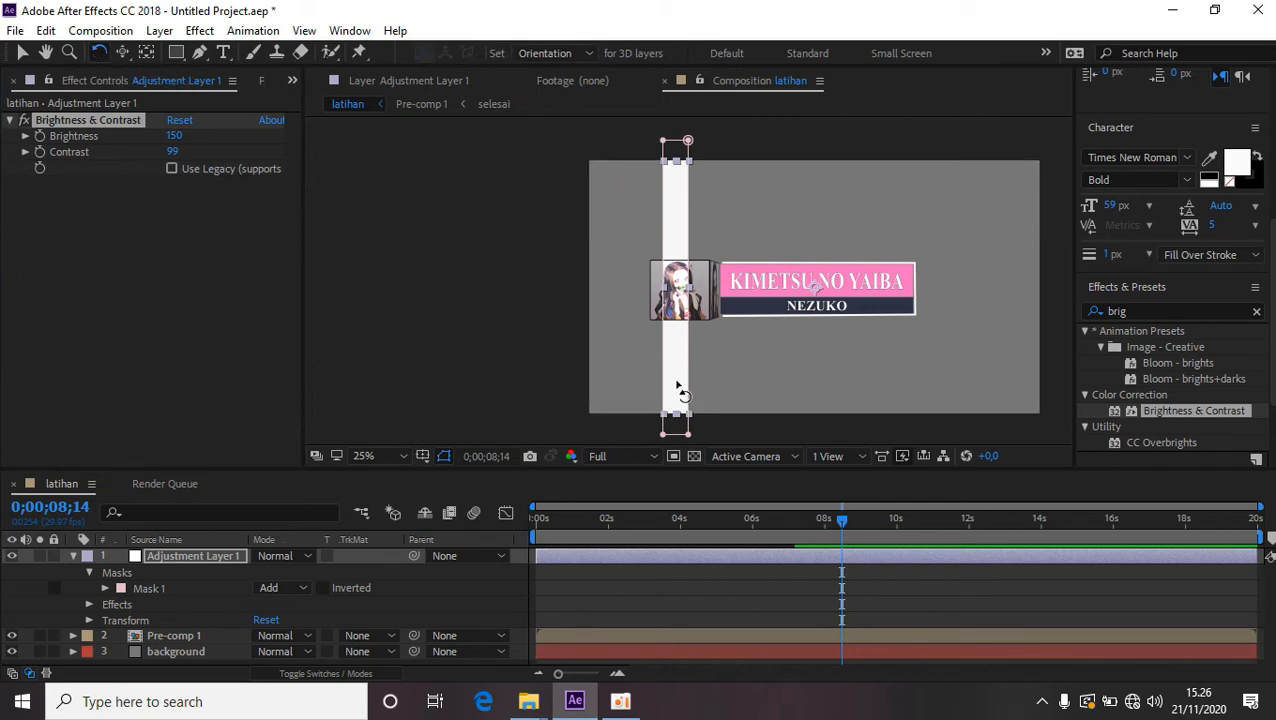
left_click_drag(686, 387, 783, 378)
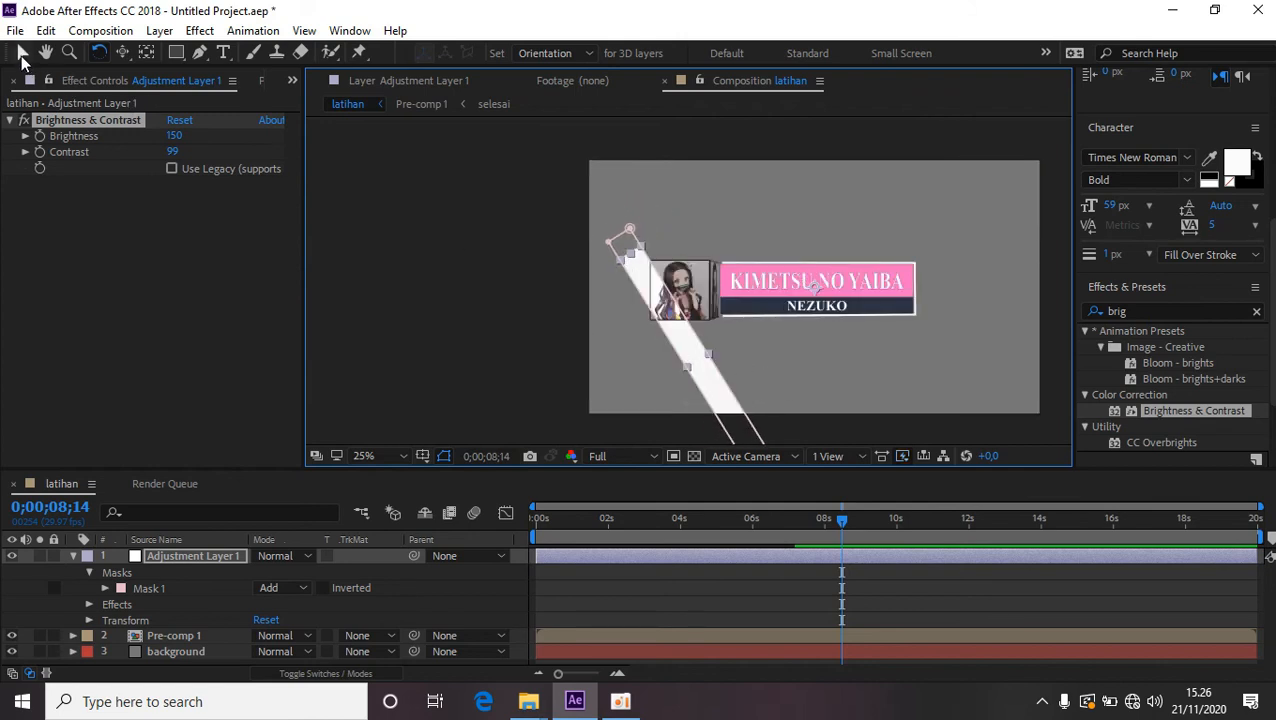
left_click(22, 56)
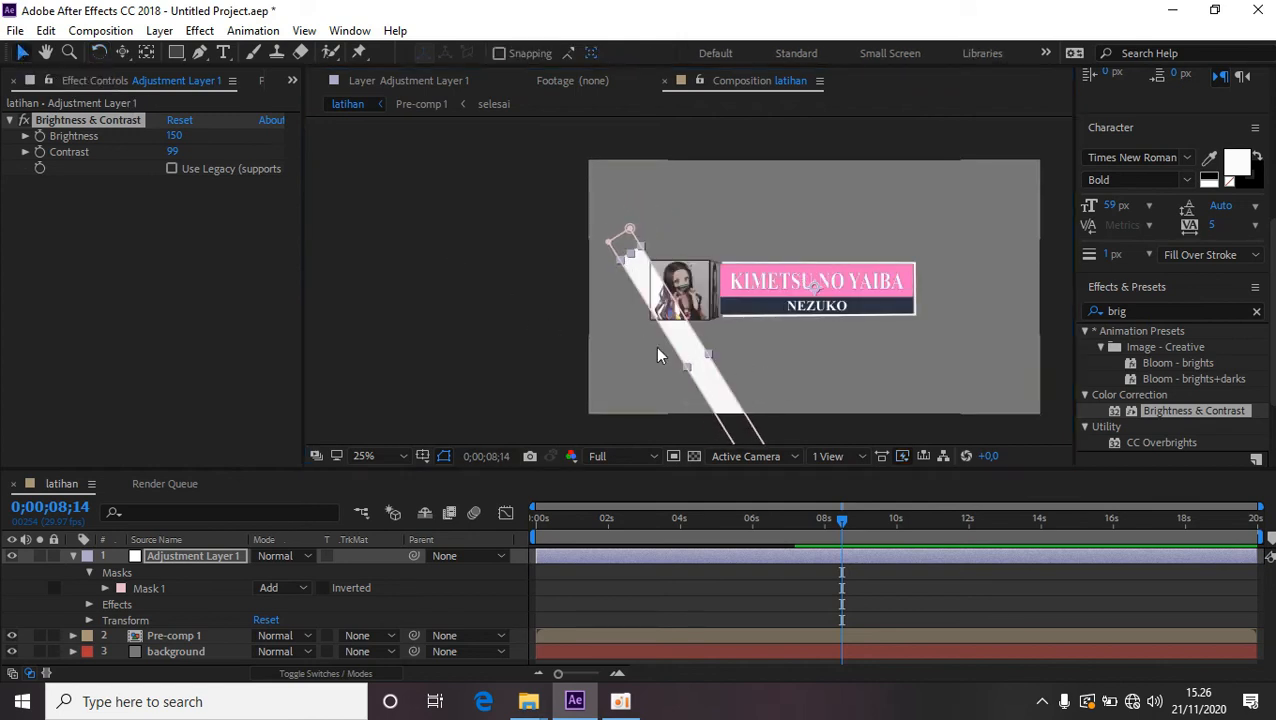
left_click_drag(704, 375, 636, 346)
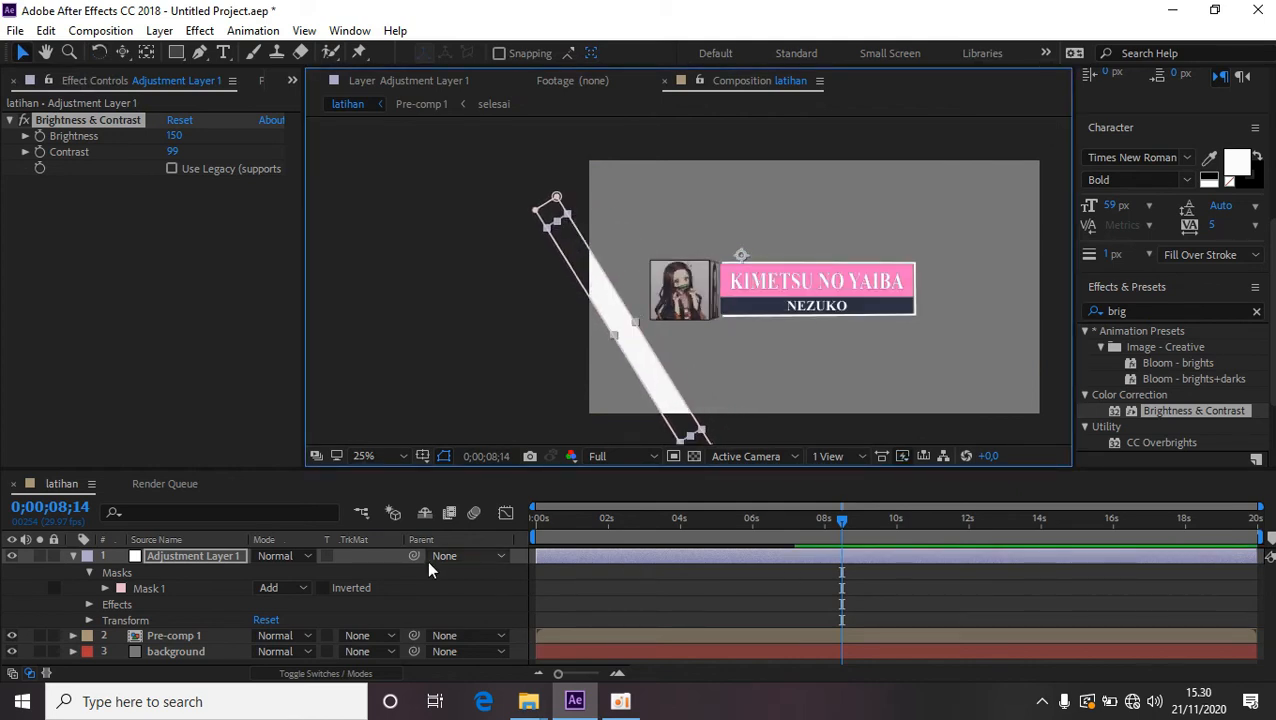
left_click(73, 556)
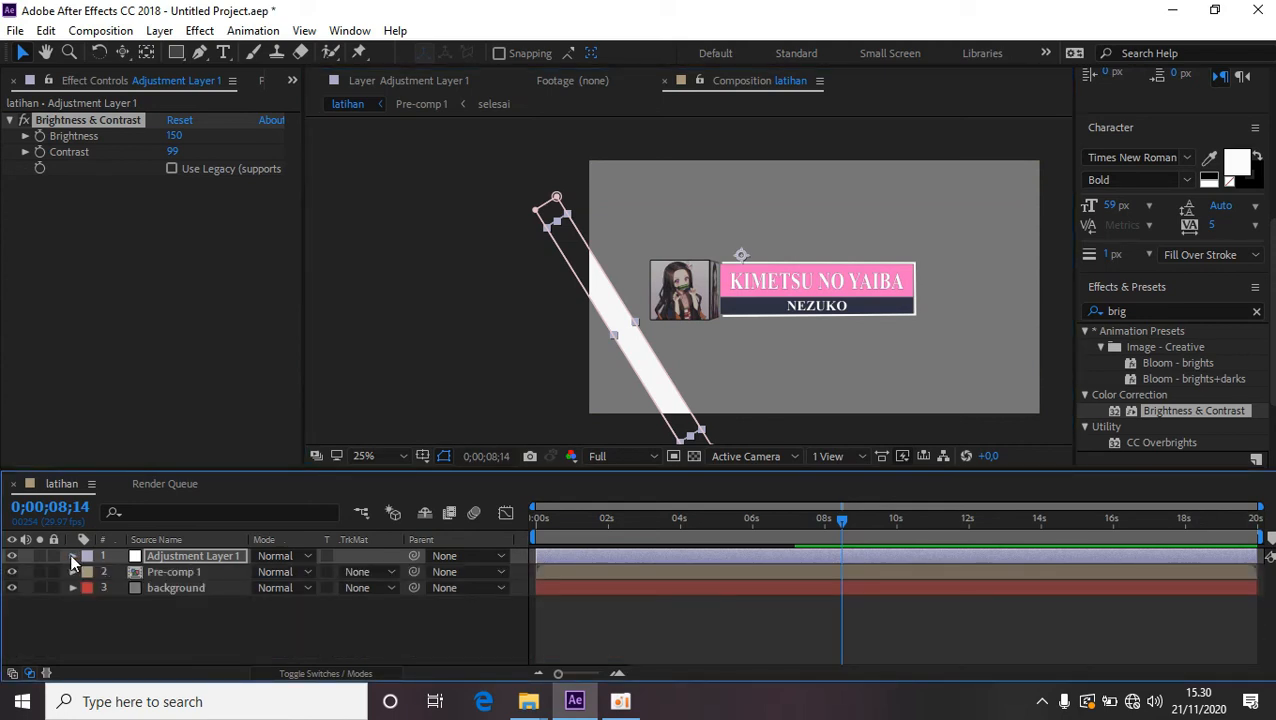
Duplicate the Pre-comp 1 layer and place the copy above Adjustment Layer 1.
left_click(194, 571)
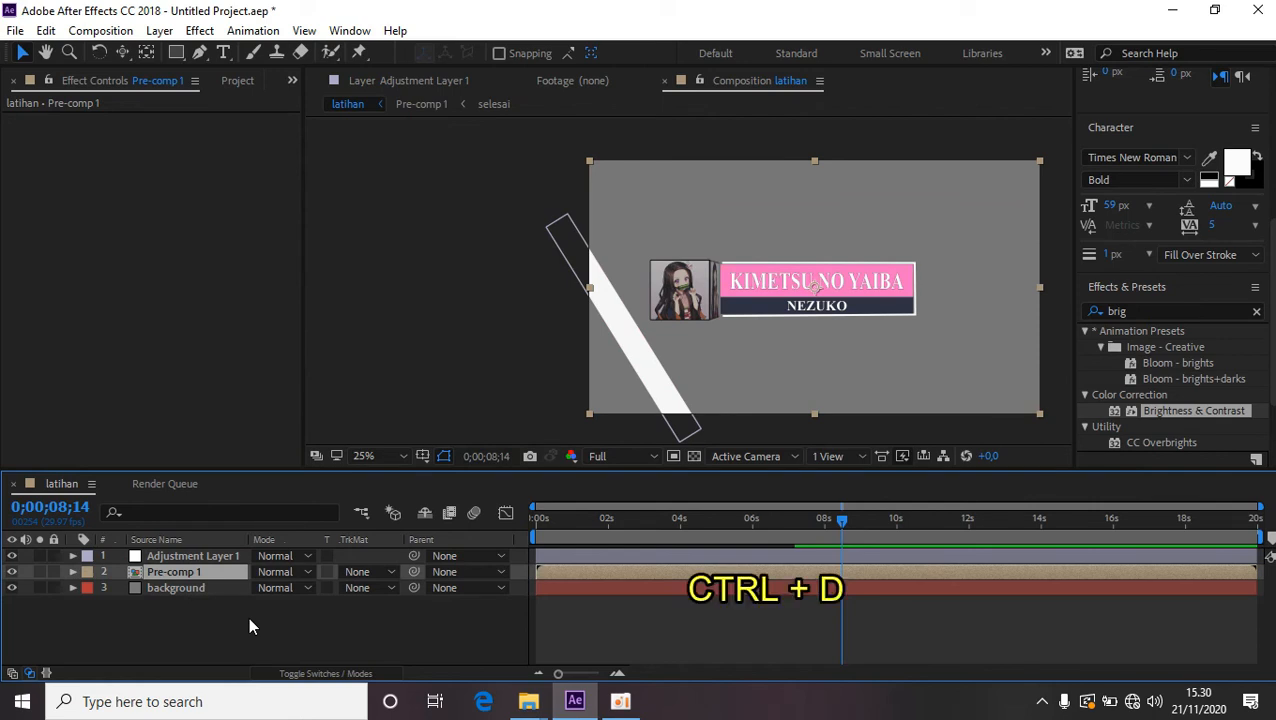
key("ctrl+d")
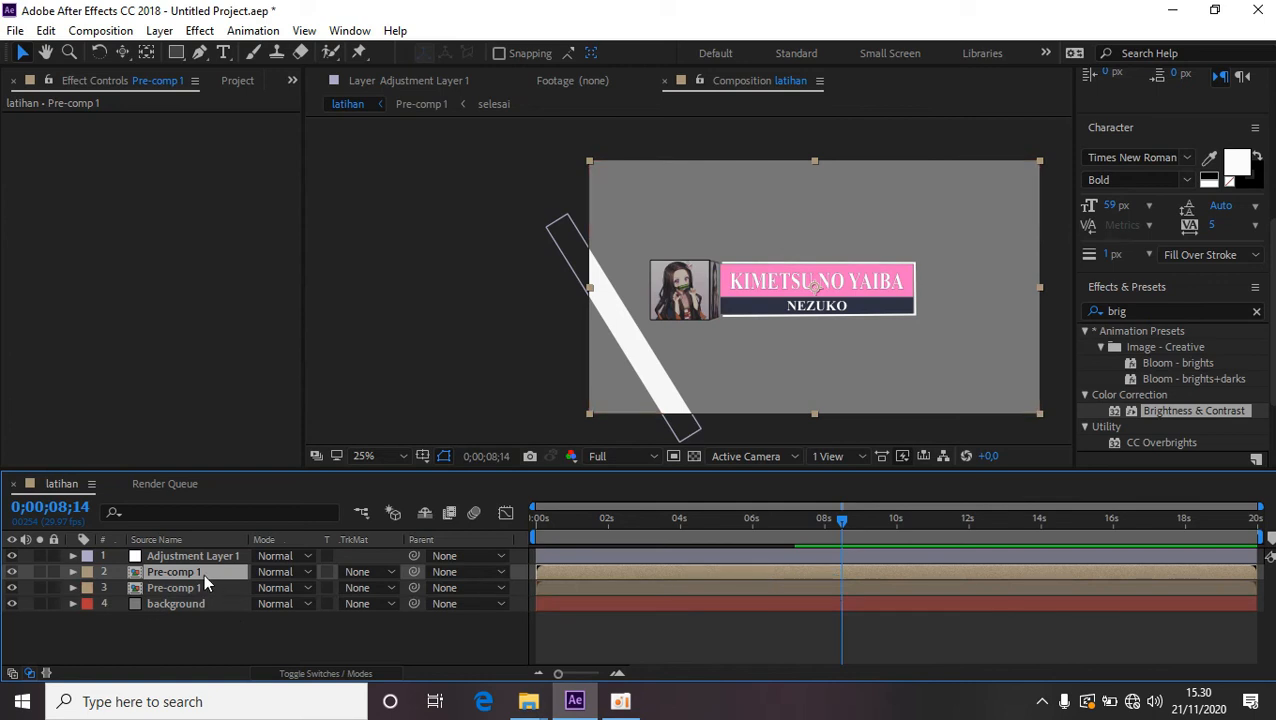
left_click_drag(203, 573, 211, 548)
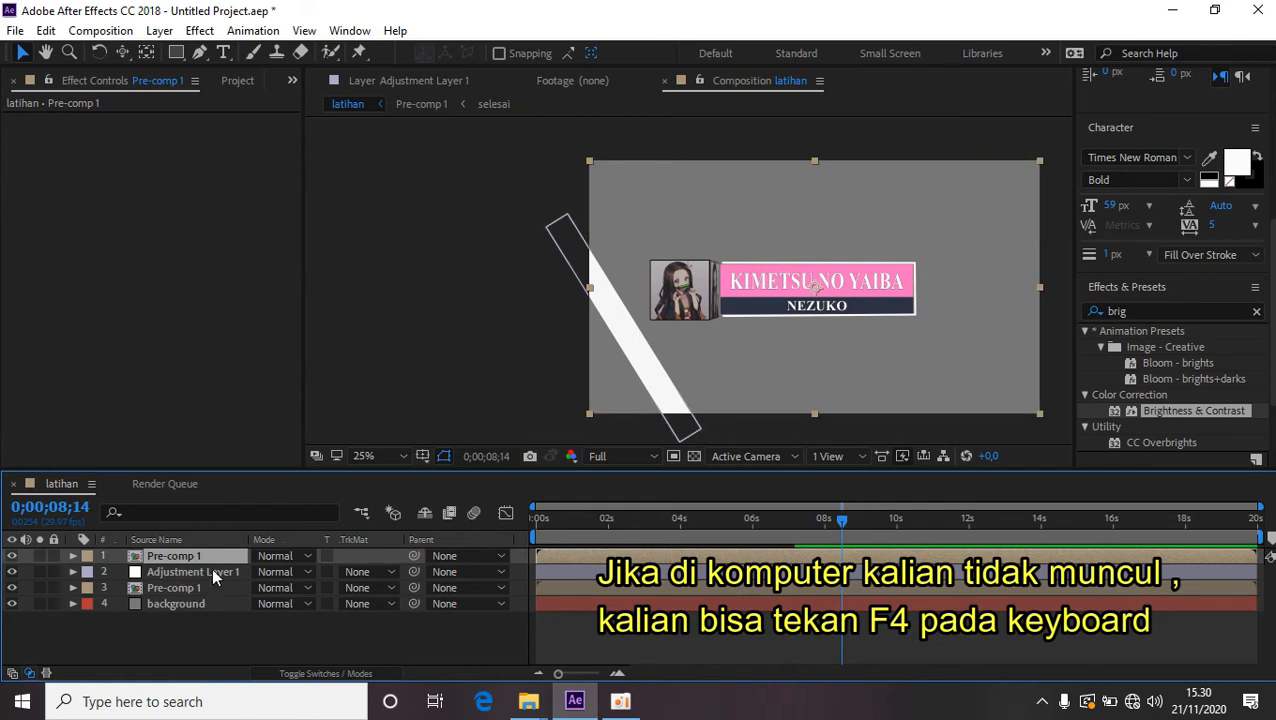
Set the track matte of Adjustment Layer 1 to Alpha Matte "Pre-comp 1".
left_click(211, 568)
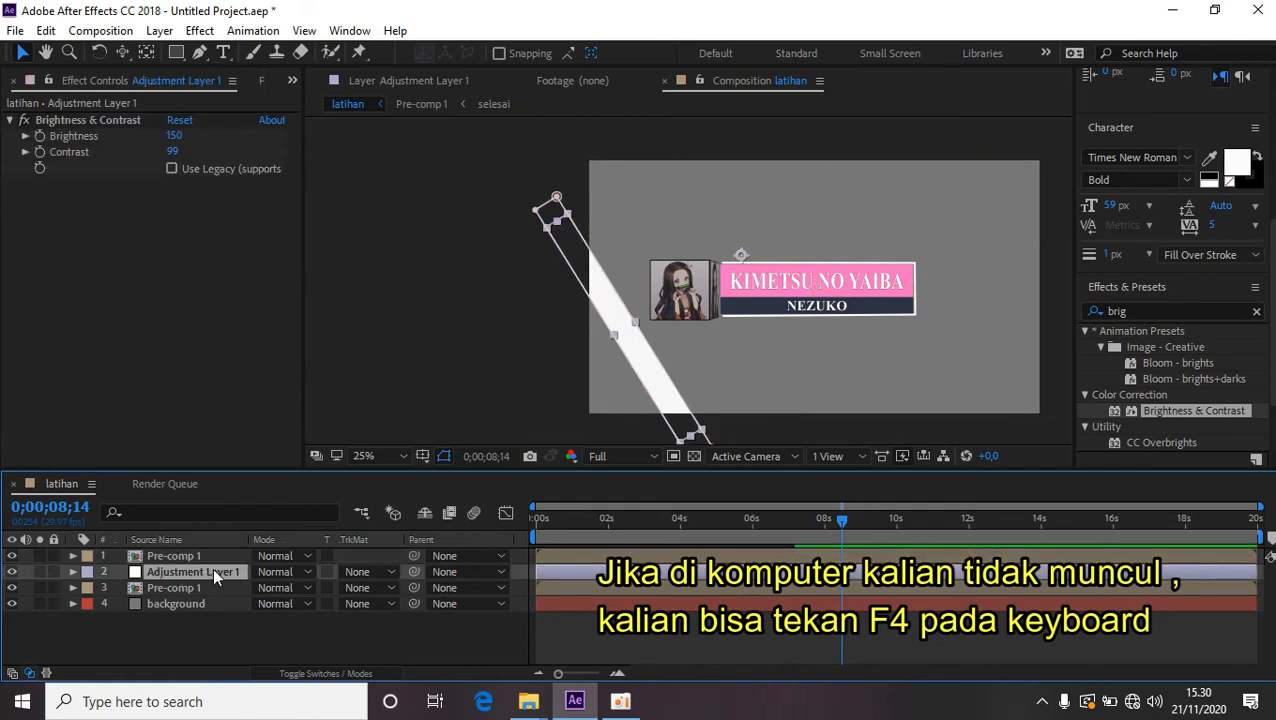
left_click(390, 574)
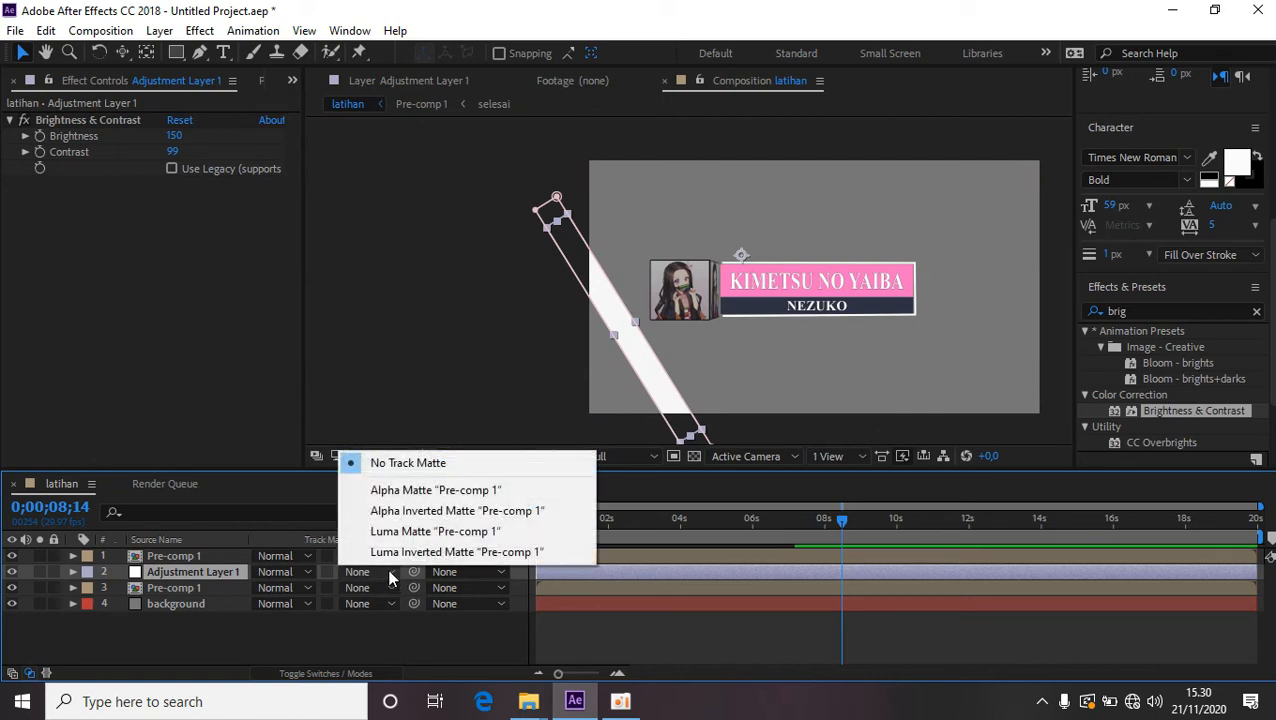
left_click(461, 491)
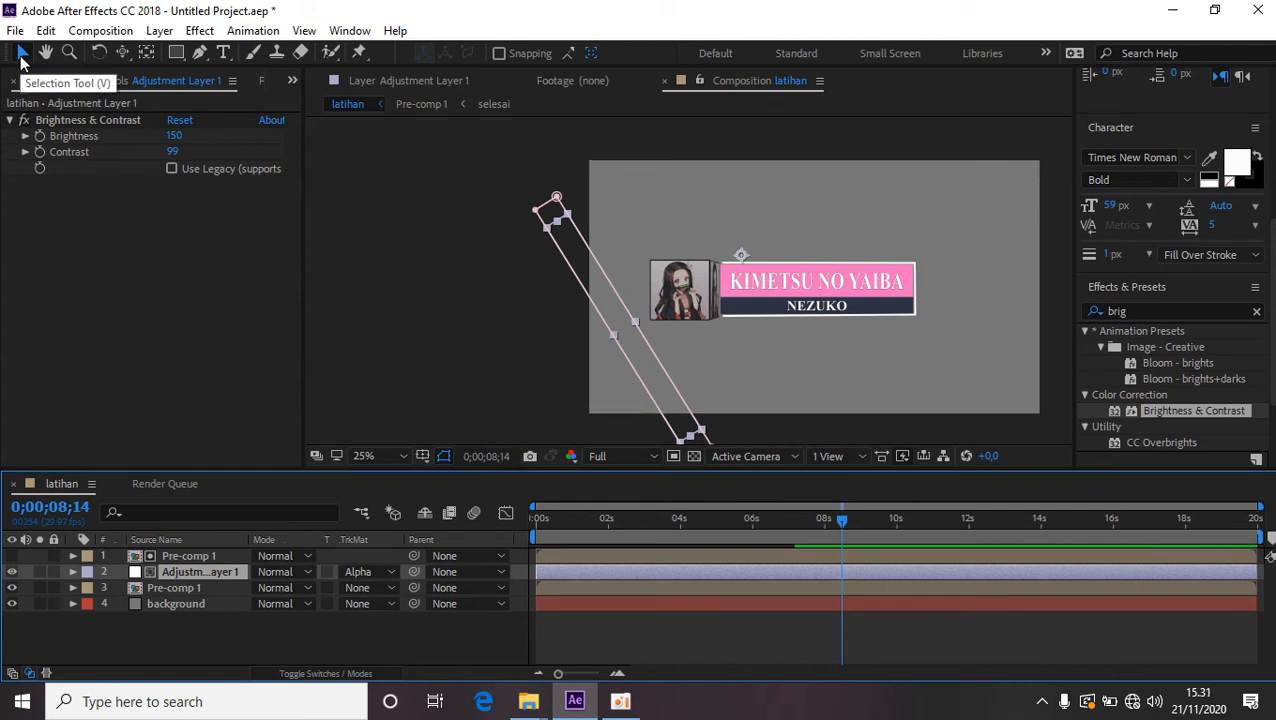
Place the diagonal strip left of the portrait box at position about 644, 368 and keyframe its Position at 0;00;07;09.
left_click_drag(651, 378, 696, 340)
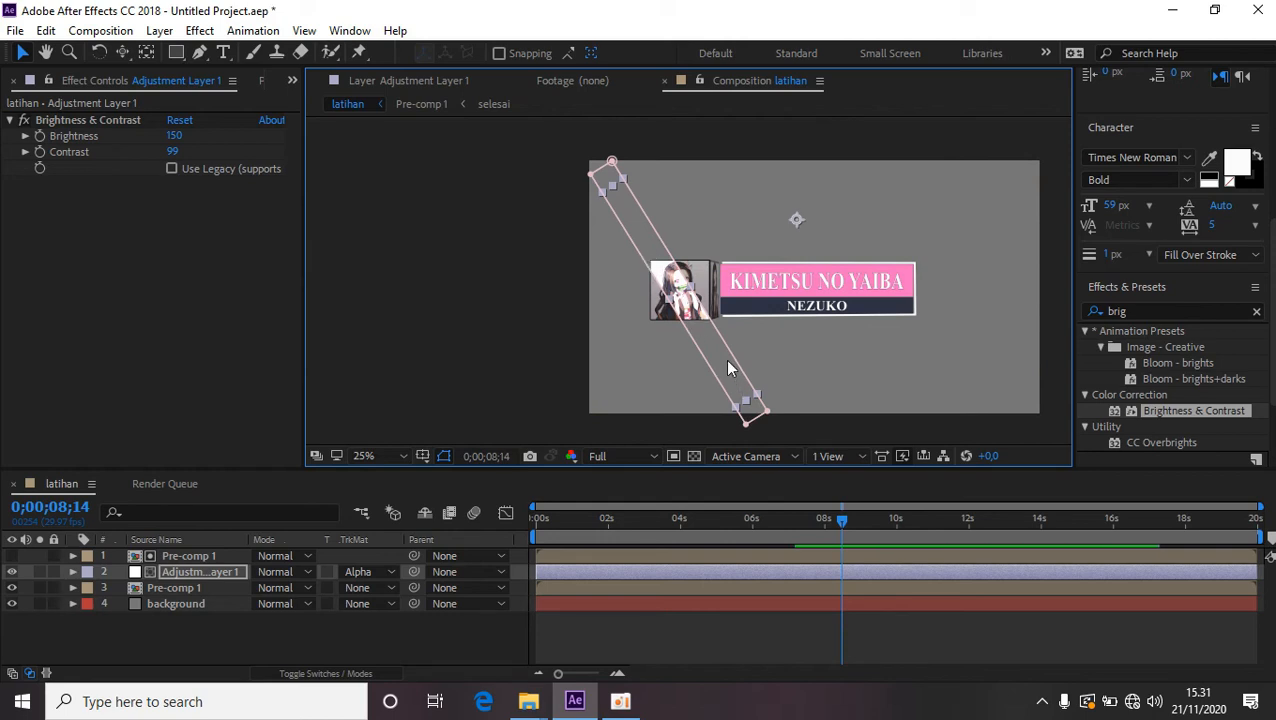
left_click_drag(718, 359, 668, 396)
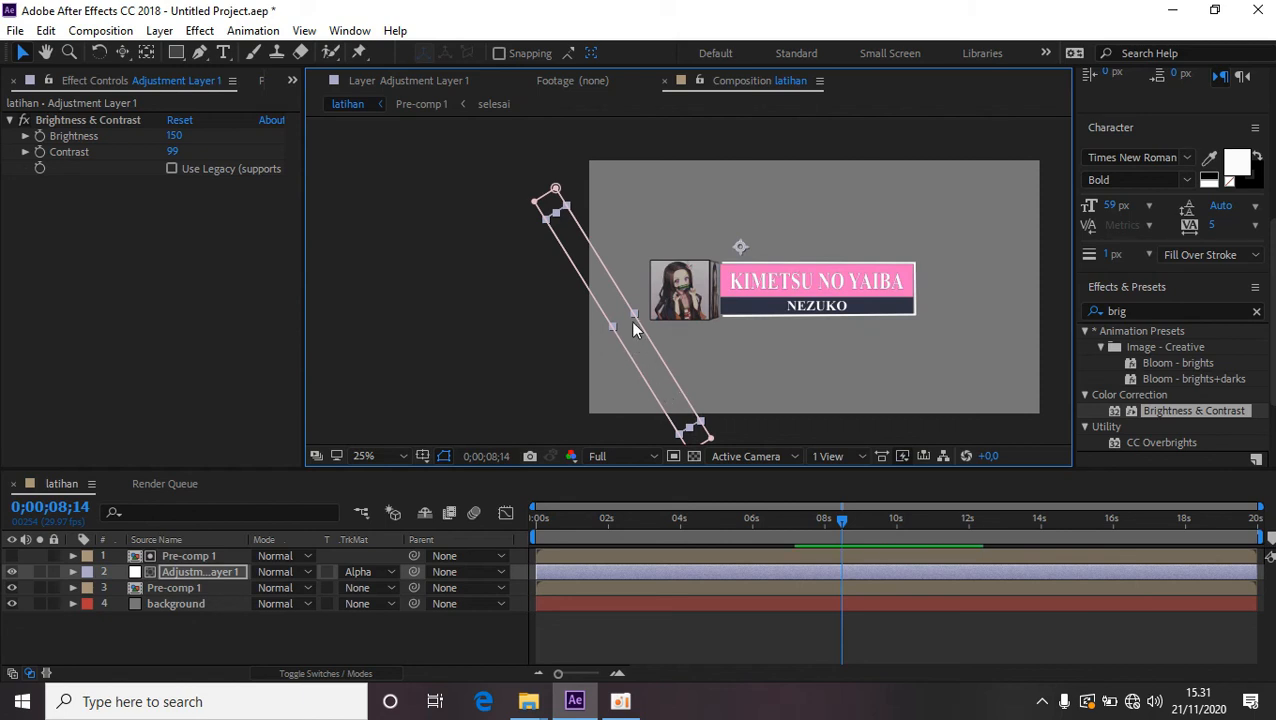
left_click(209, 572)
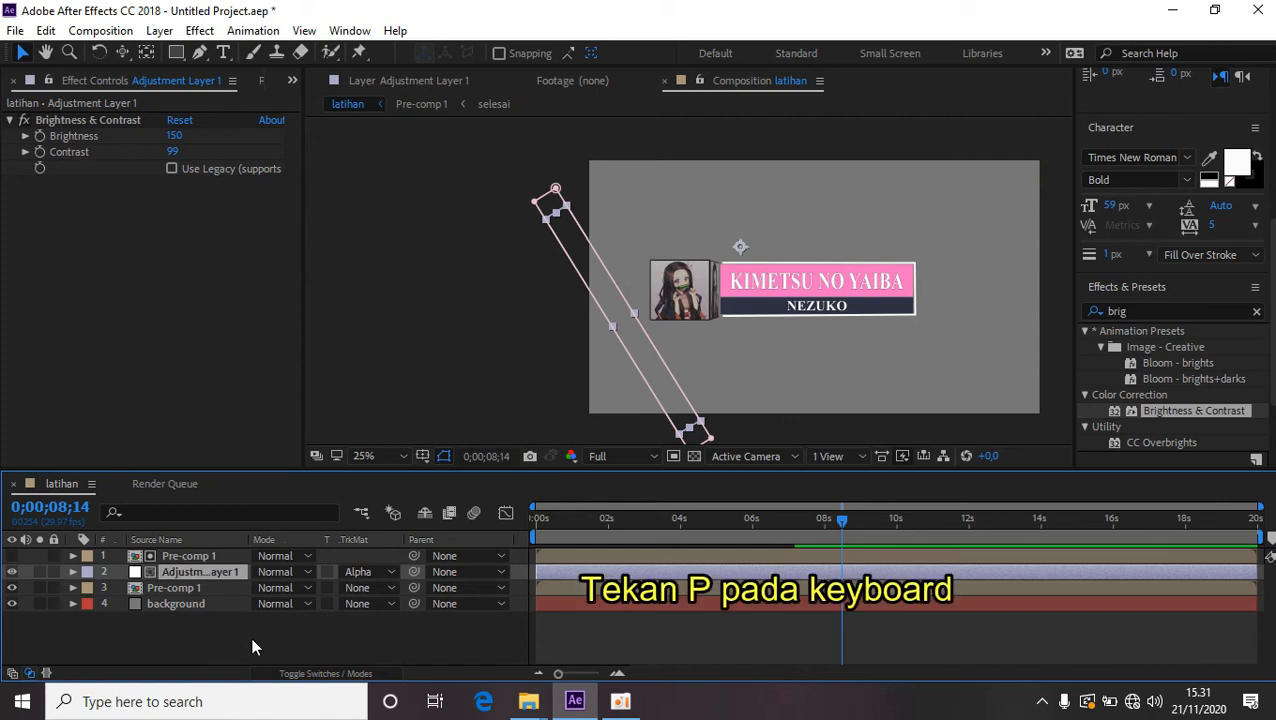
key("p")
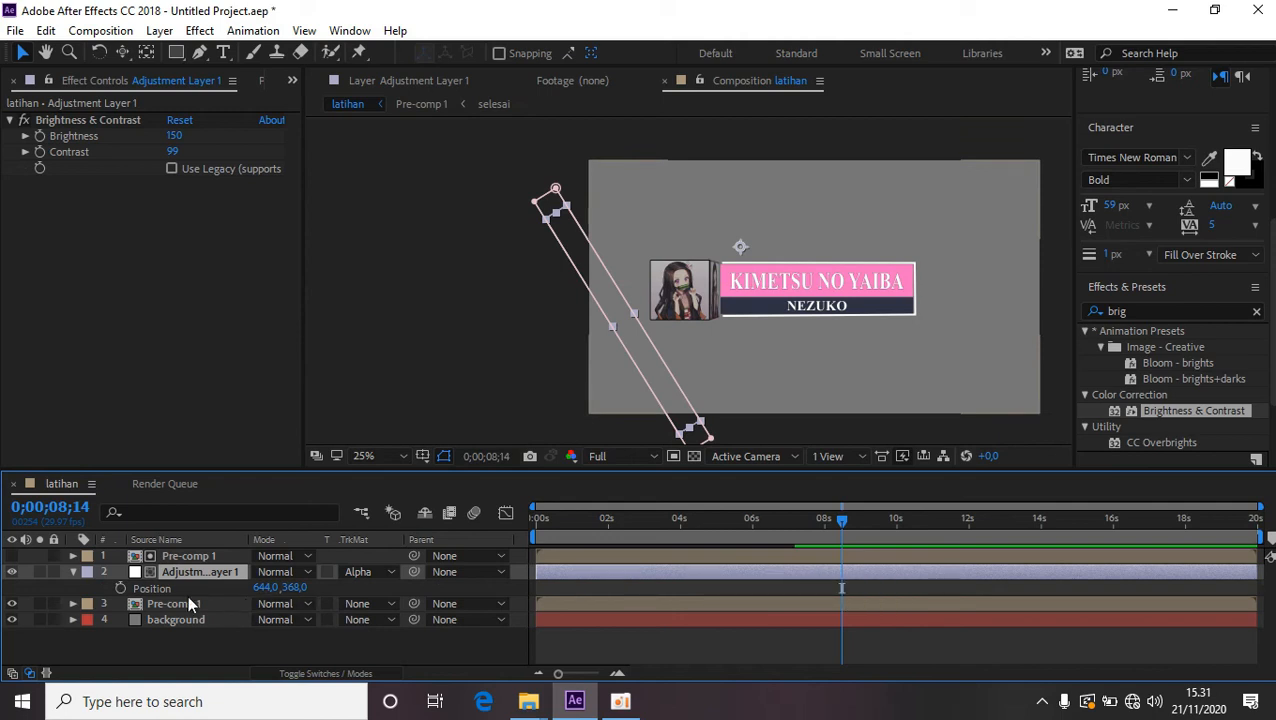
left_click(799, 519)
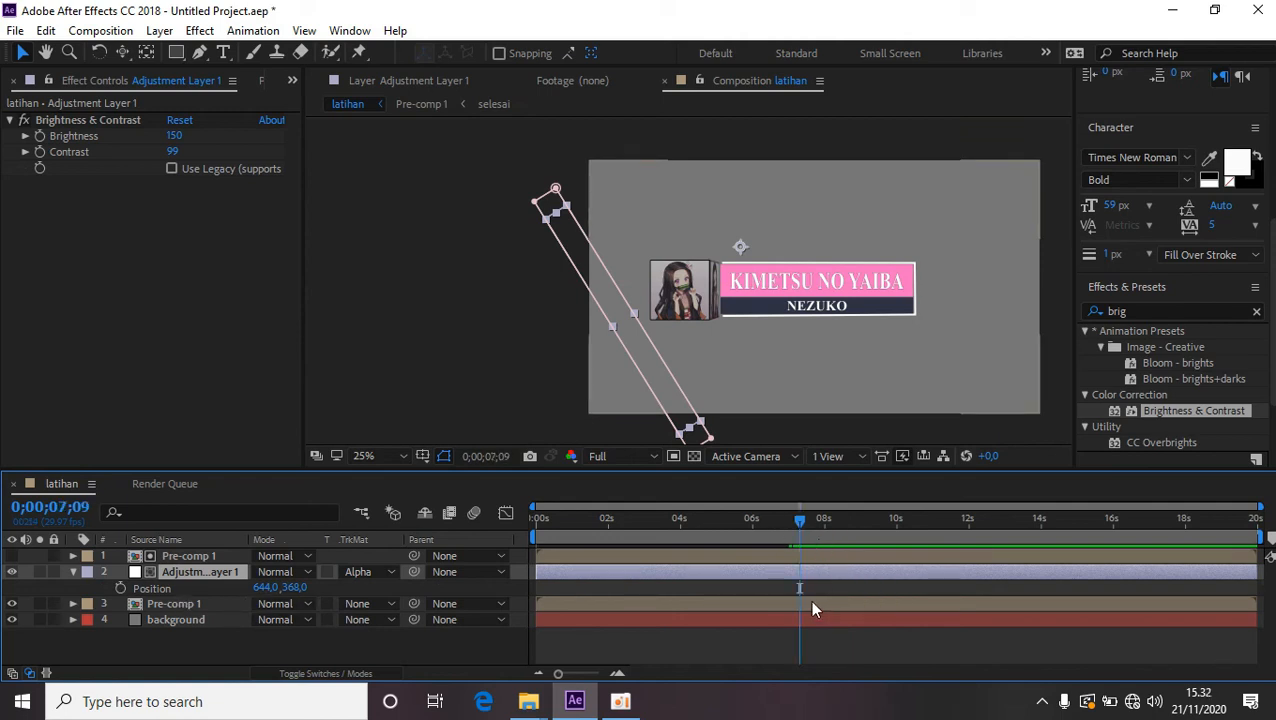
left_click(120, 589)
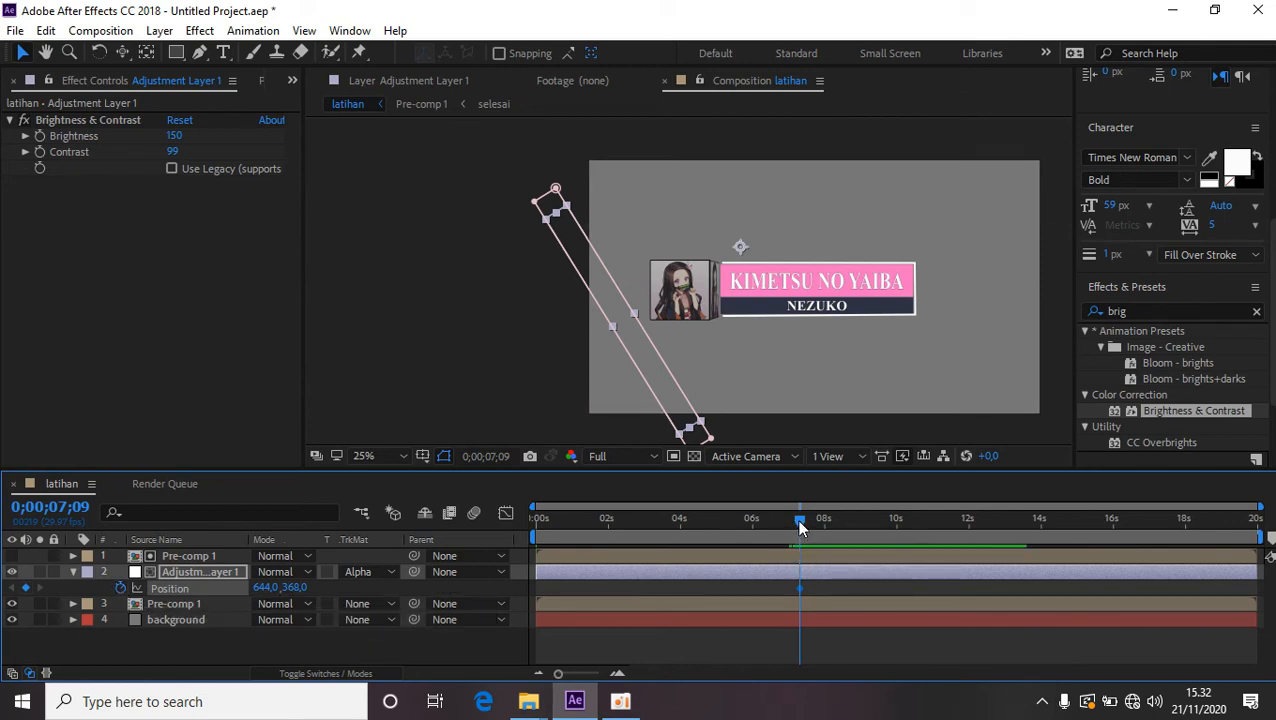
At 0;00;10;00, move the strip past the right end of the title bars, to position about 2028, 136.
left_click_drag(799, 527, 898, 530)
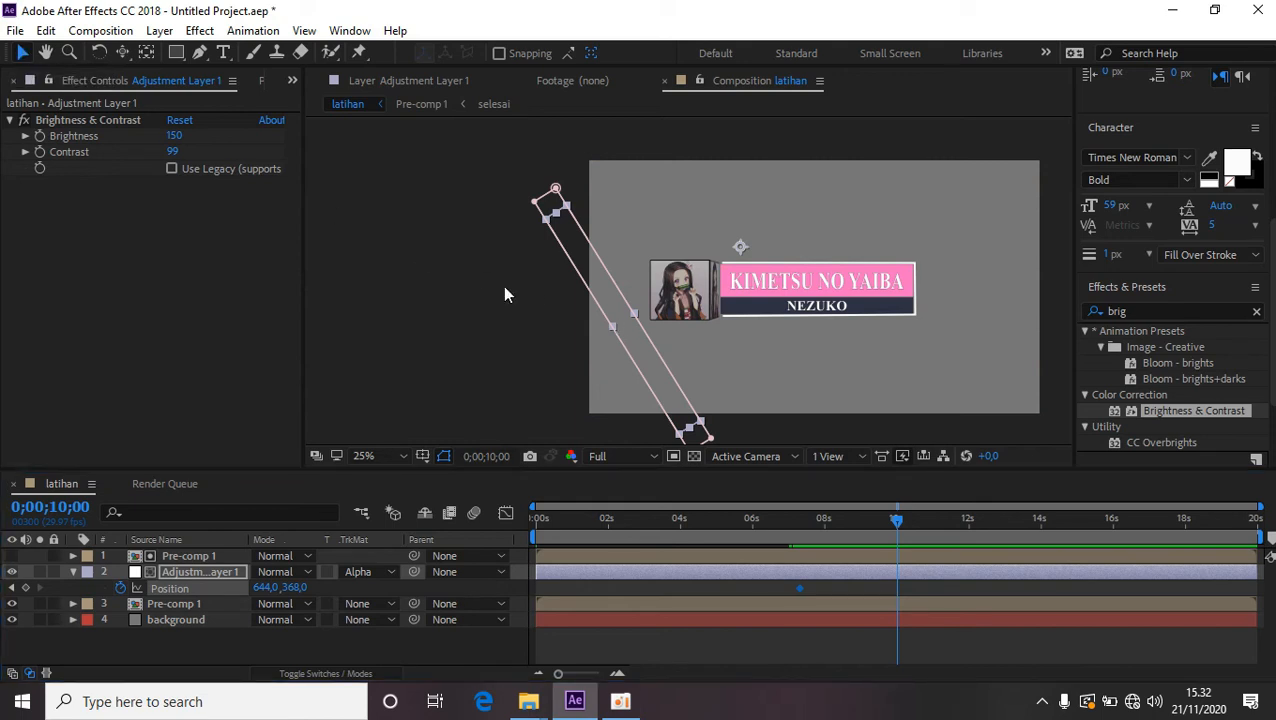
left_click(634, 348)
left_click_drag(634, 348, 678, 341)
left_click_drag(707, 338, 955, 287)
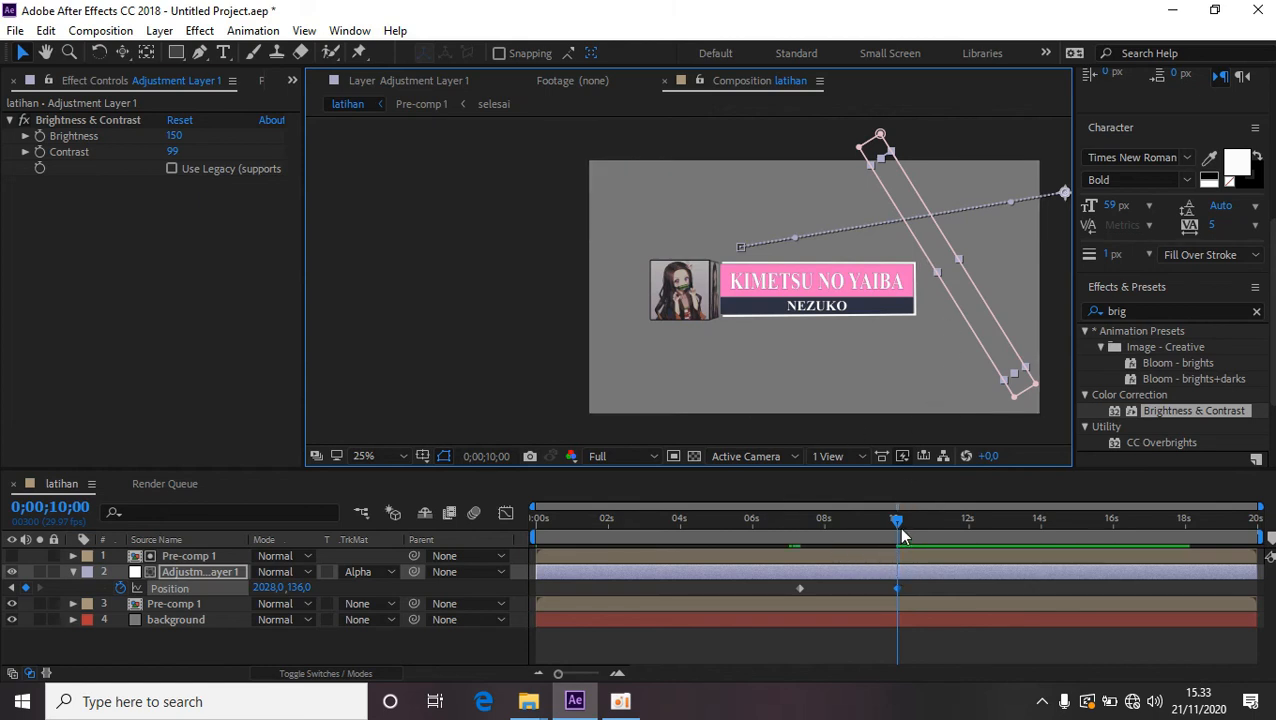
Play the composition from the start to check the light sweep across the box and title bars.
left_click_drag(897, 522, 537, 515)
key("space")
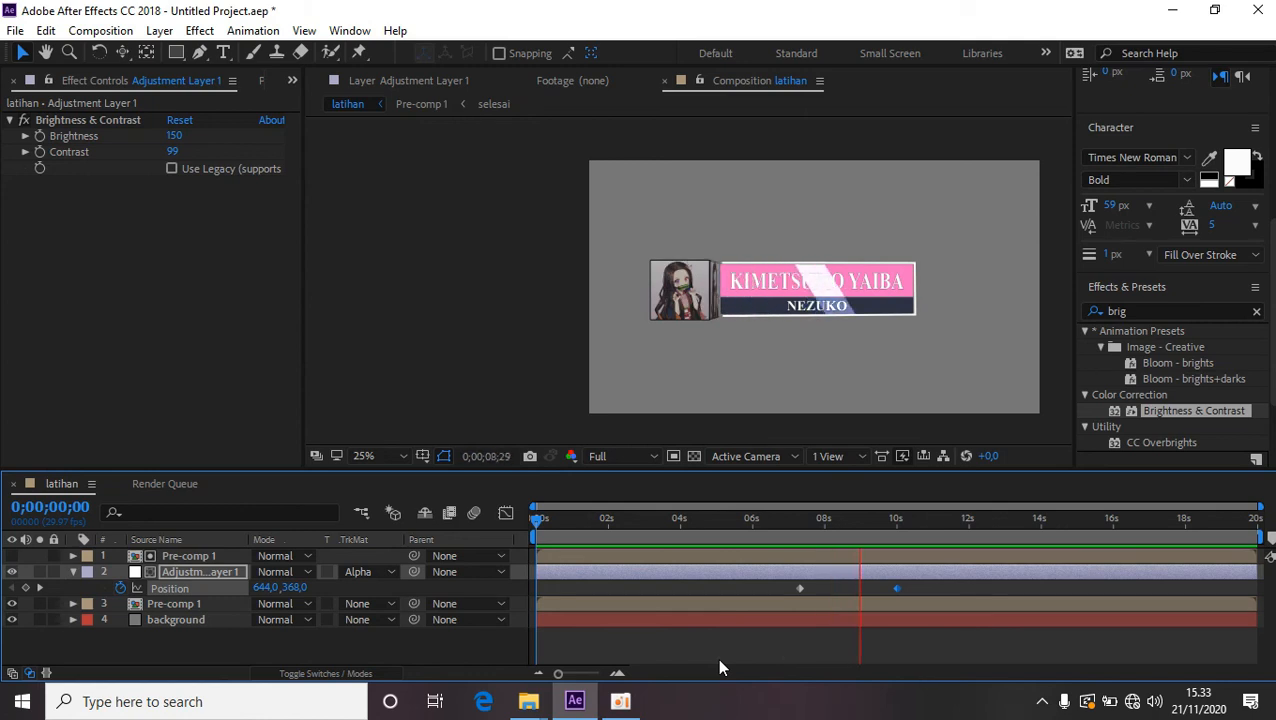
key("space")
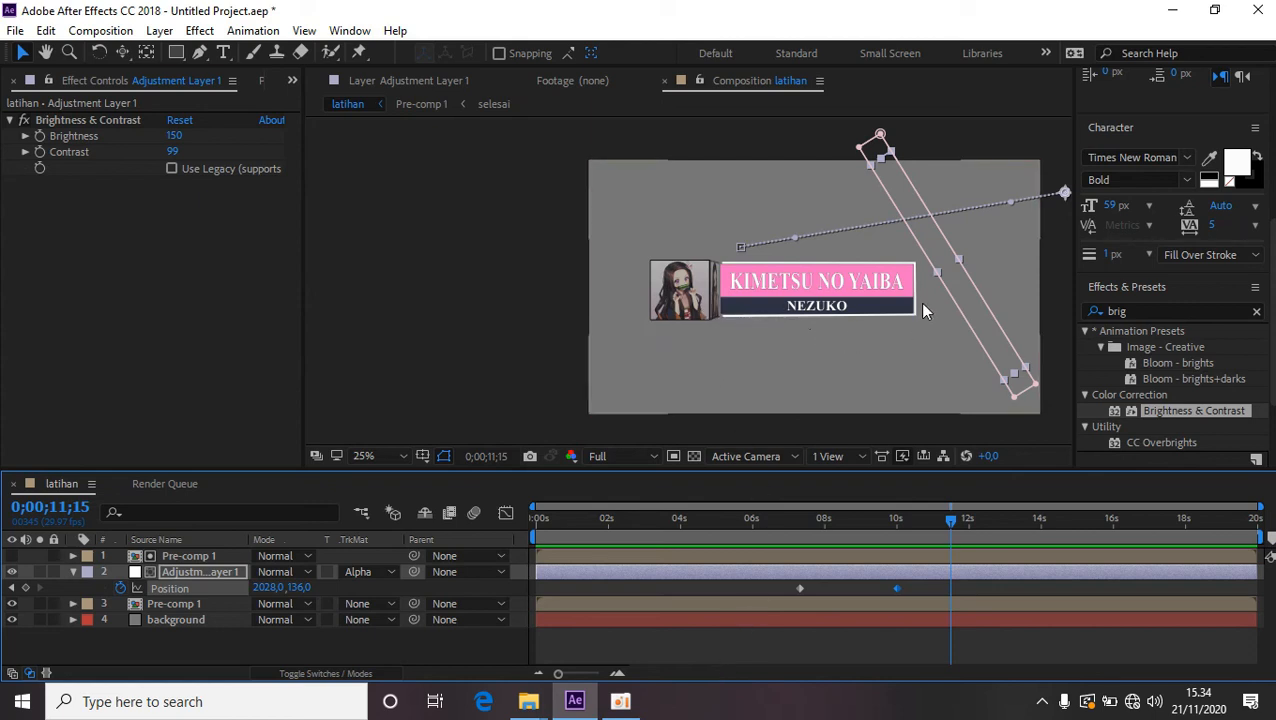
Find the Drop Shadow effect and apply it to the lower Pre-comp 1 layer.
left_click(196, 604)
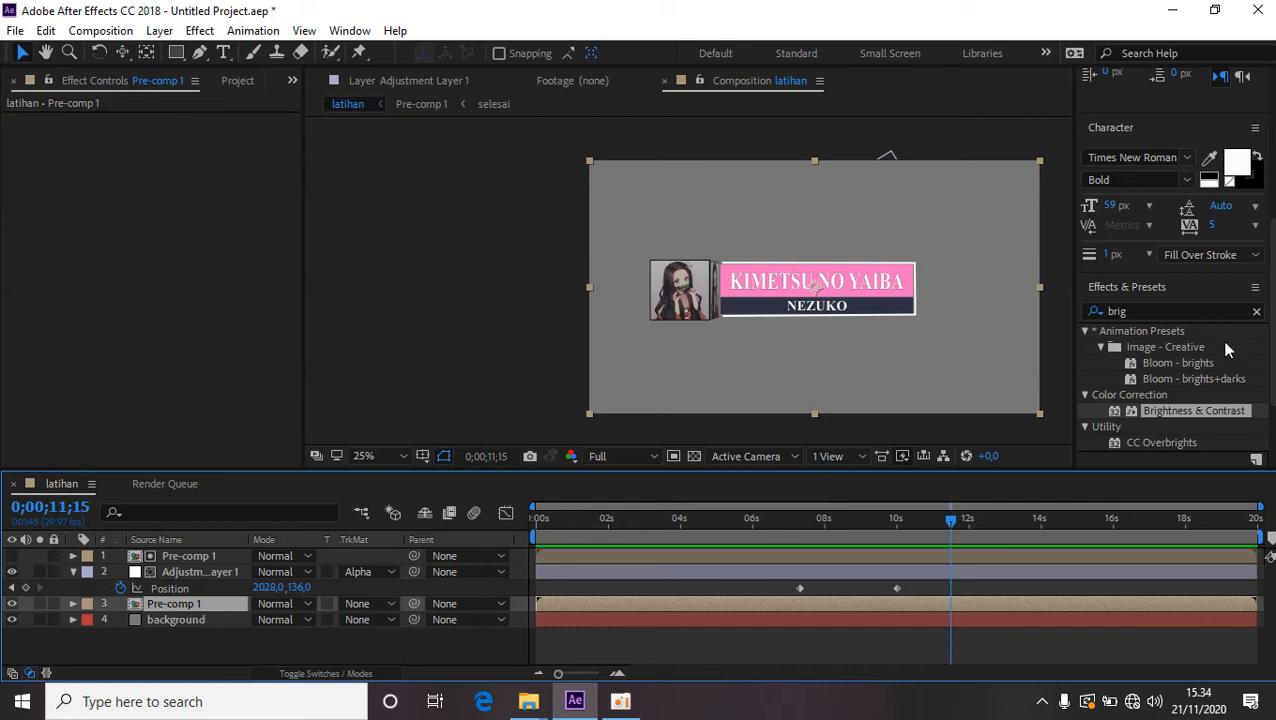
left_click(1143, 309)
key("BackSpace")
key("BackSpace")
key("BackSpace")
key("BackSpace")
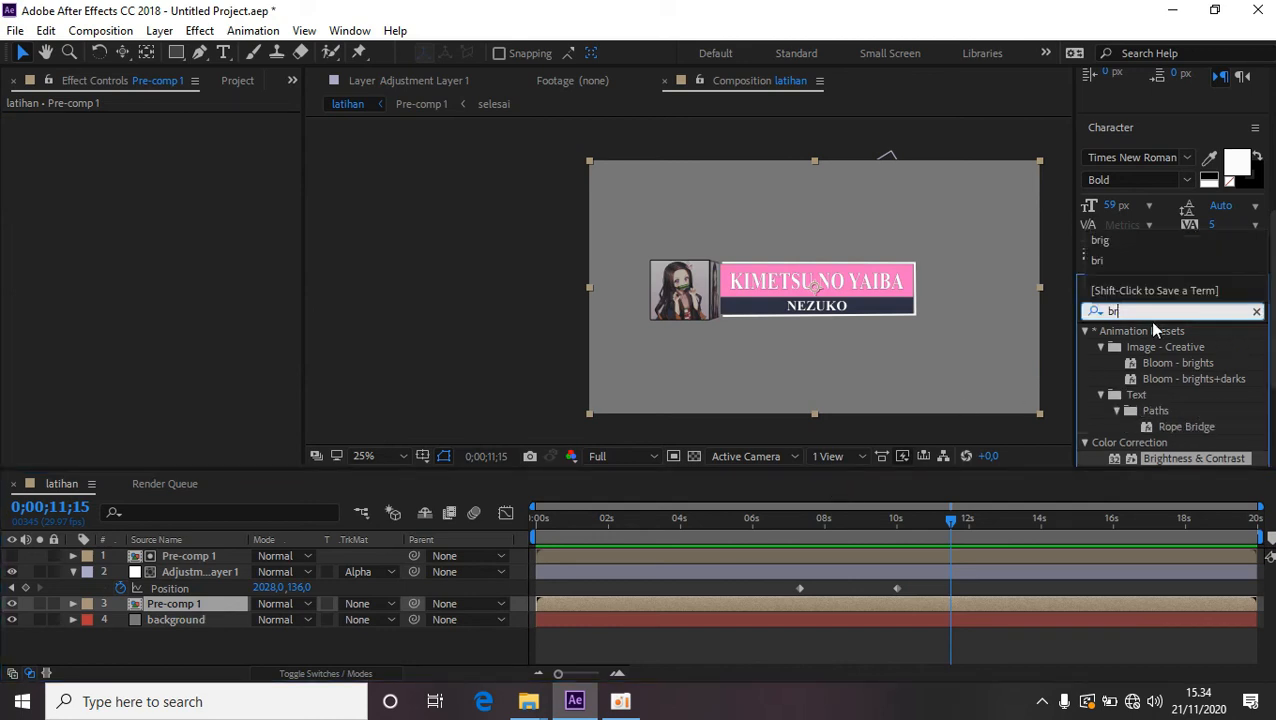
type("dro")
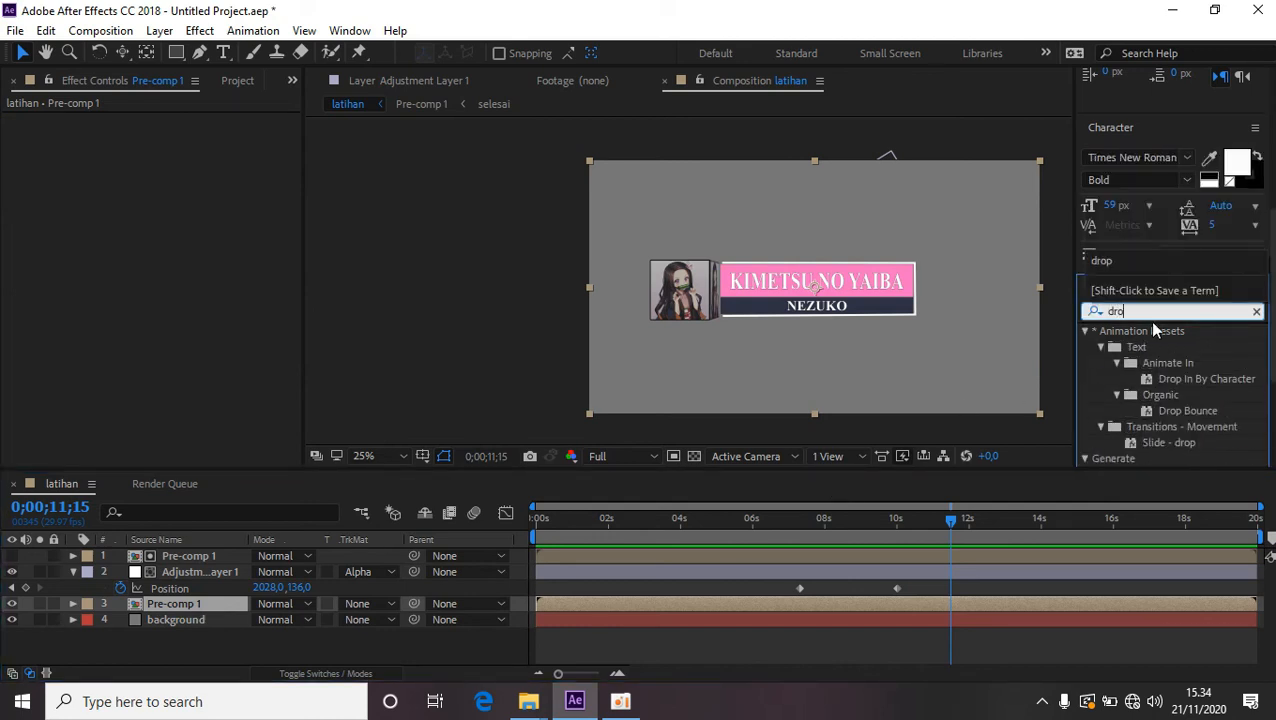
scroll(1160, 380, "down", 2)
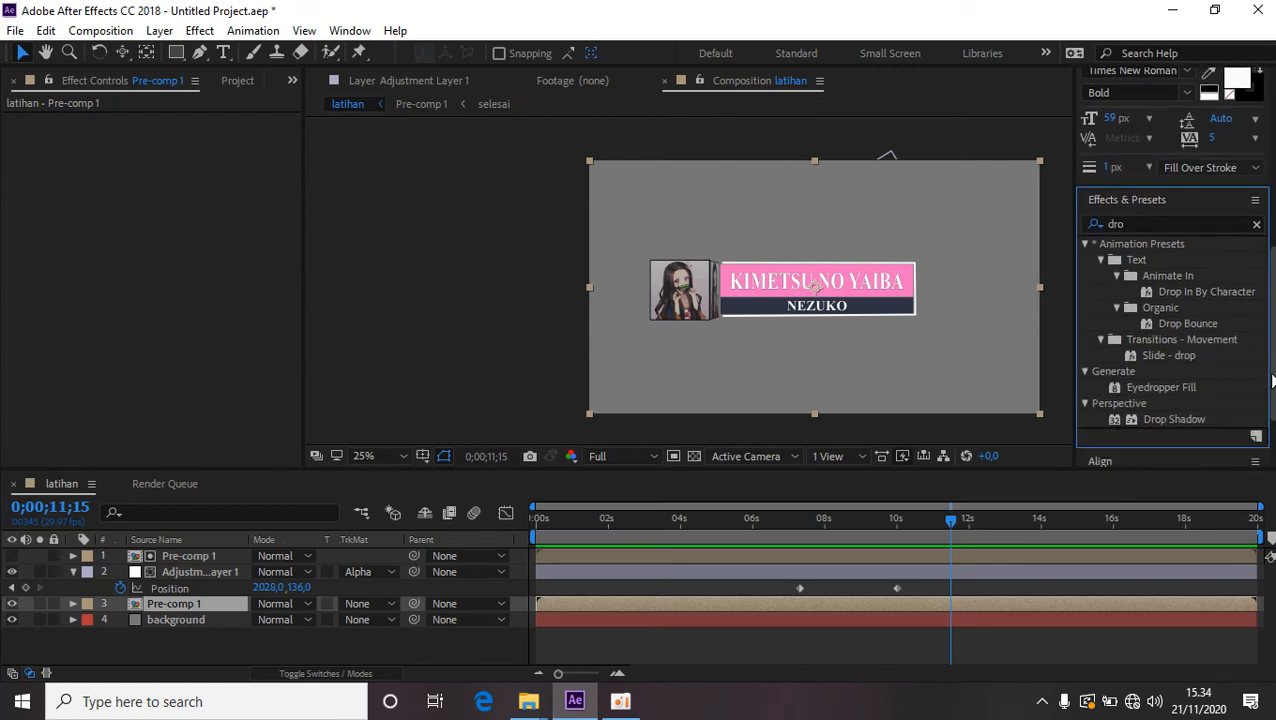
double_click(1168, 420)
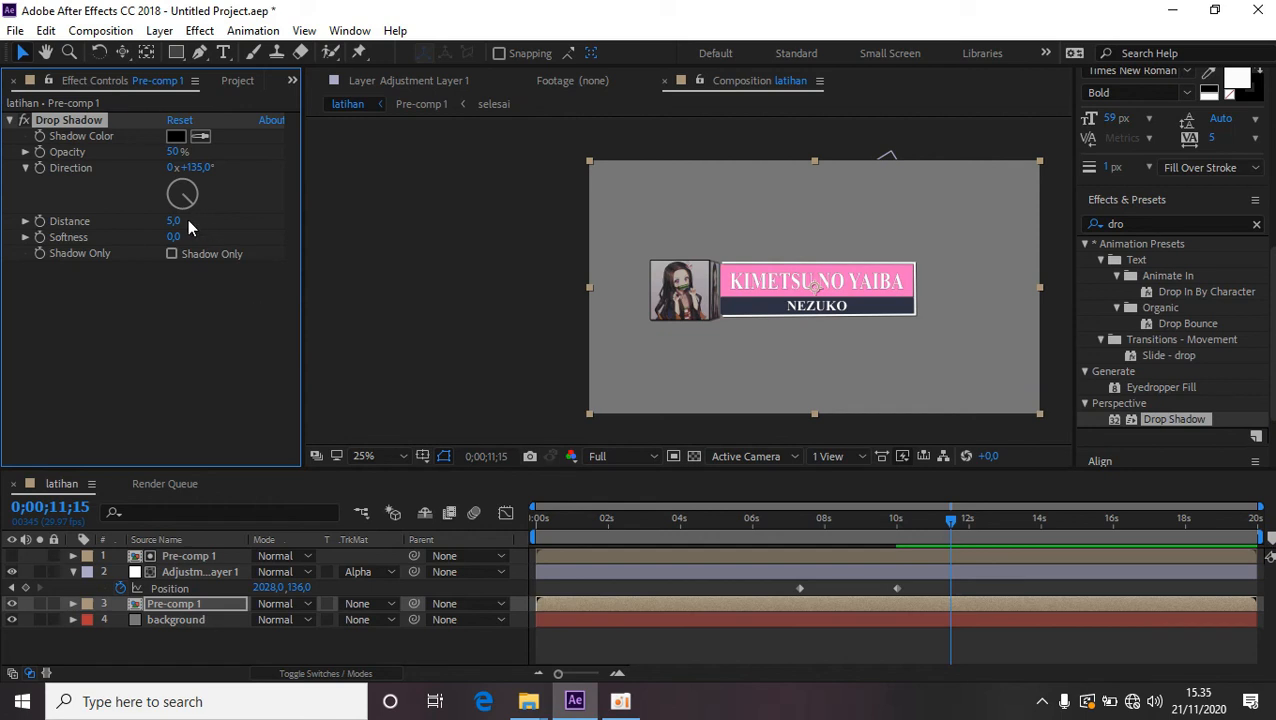
Set the drop shadow's Distance to 52 and its Softness to 127.
left_click_drag(189, 224, 207, 223)
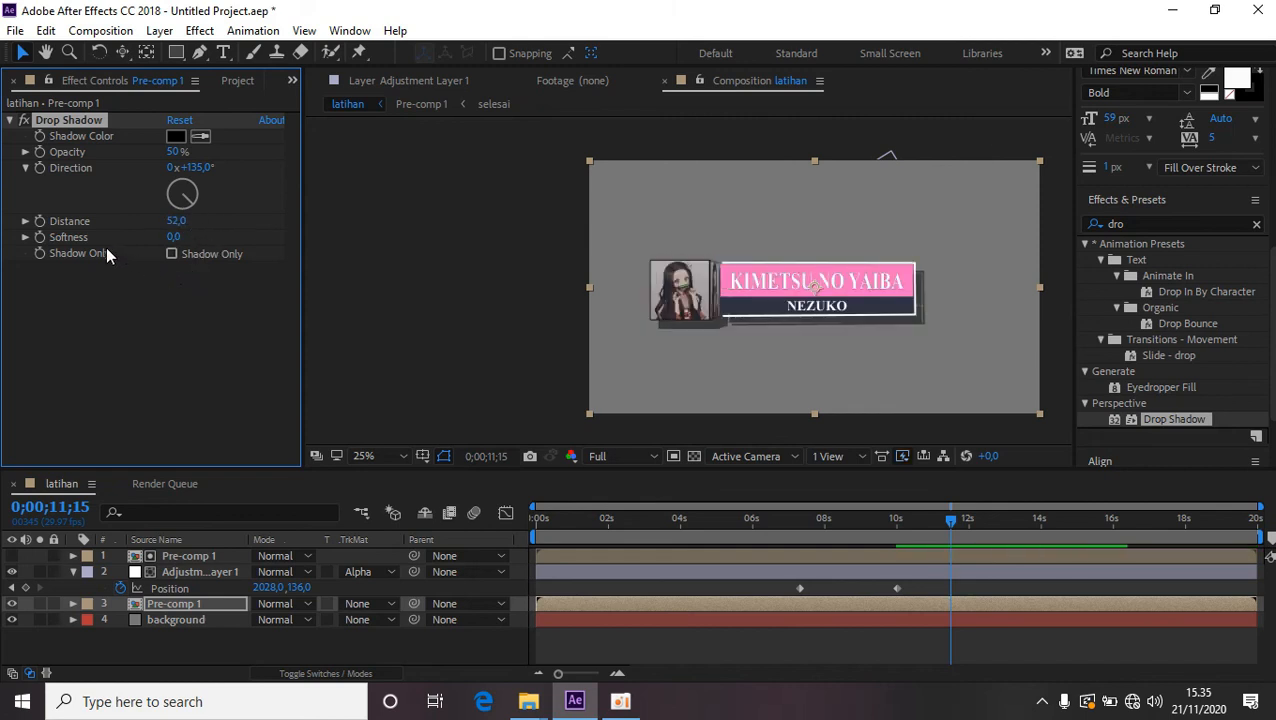
left_click_drag(174, 237, 187, 310)
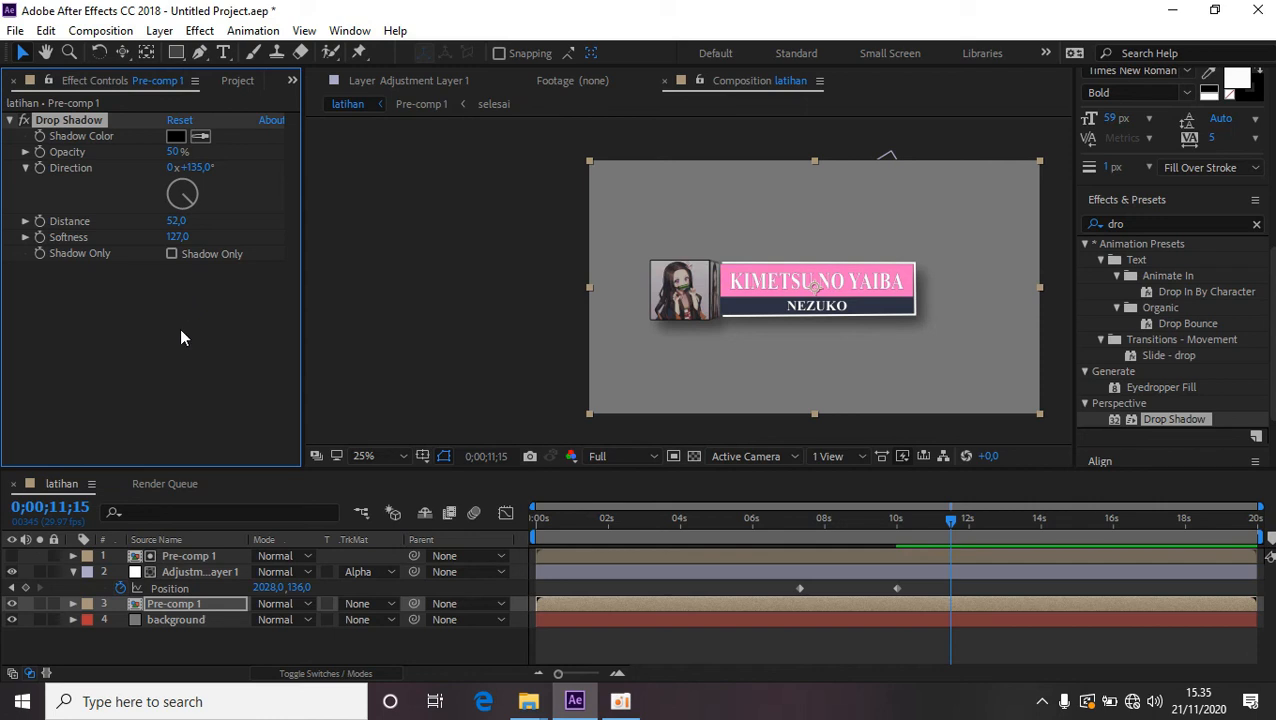
Find the Gradient Ramp effect and apply it to the background layer.
left_click(73, 571)
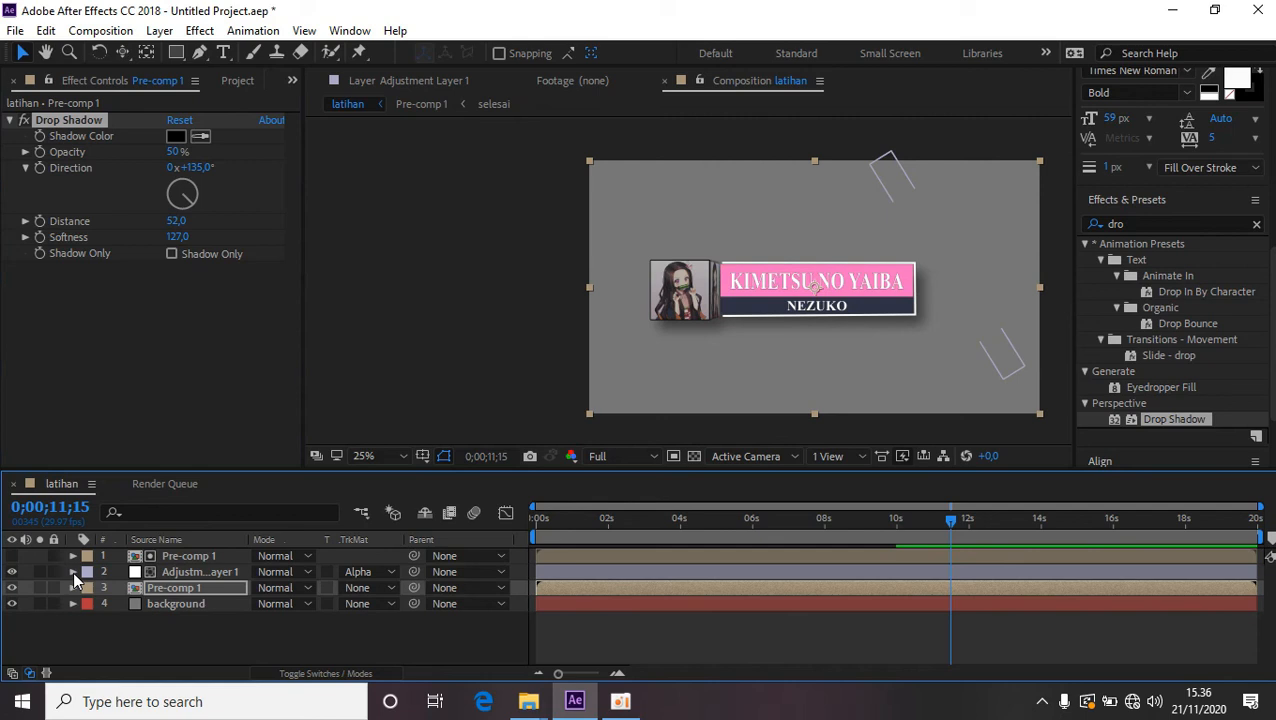
left_click(200, 605)
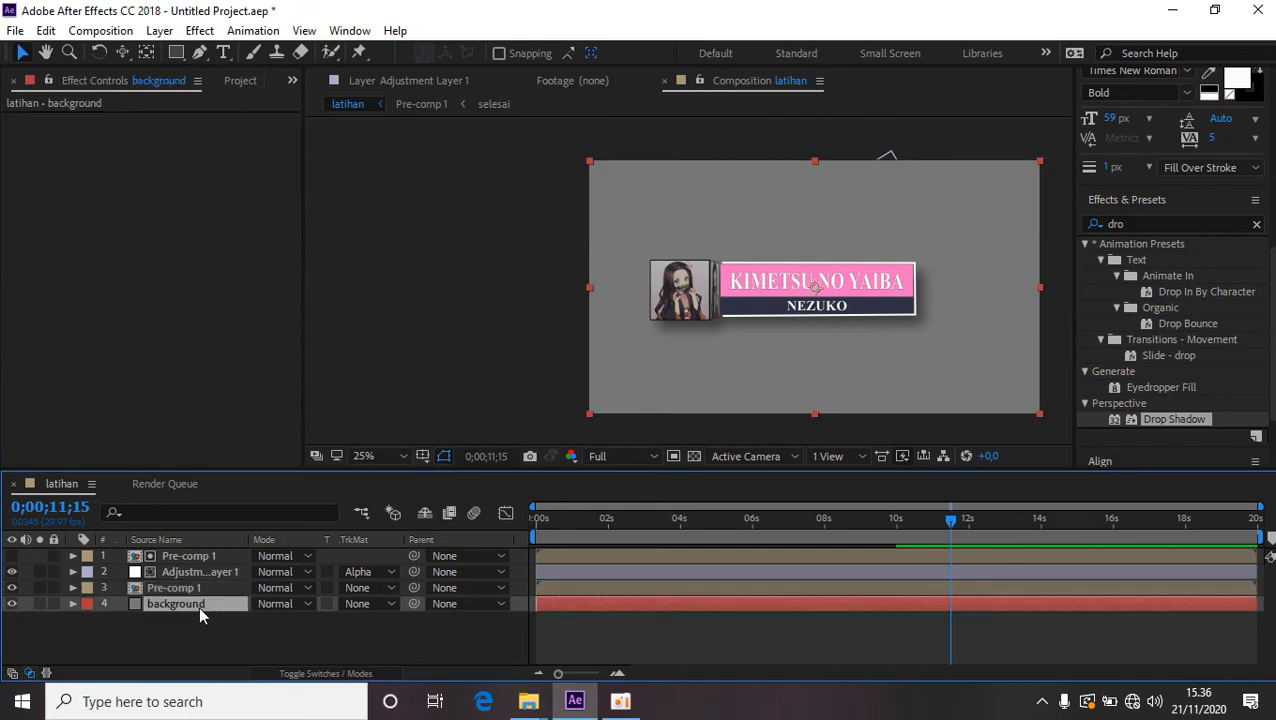
left_click(1140, 224)
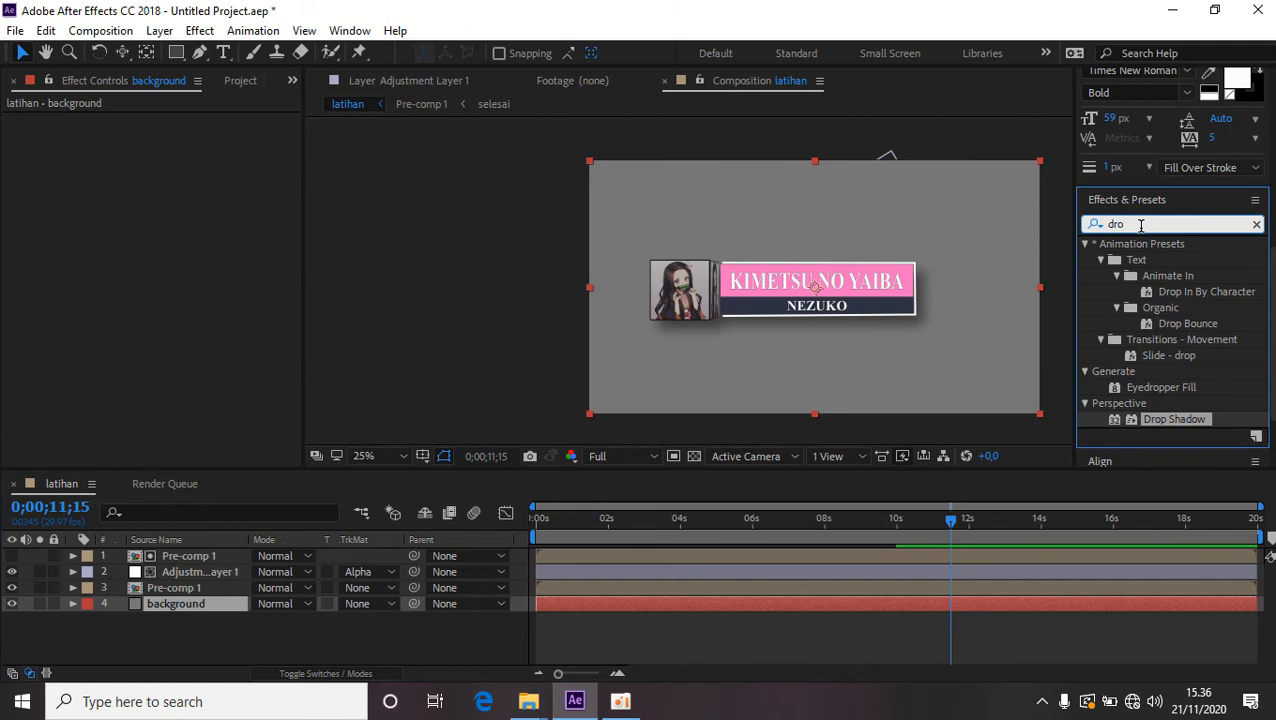
key("BackSpace")
key("BackSpace")
key("BackSpace")
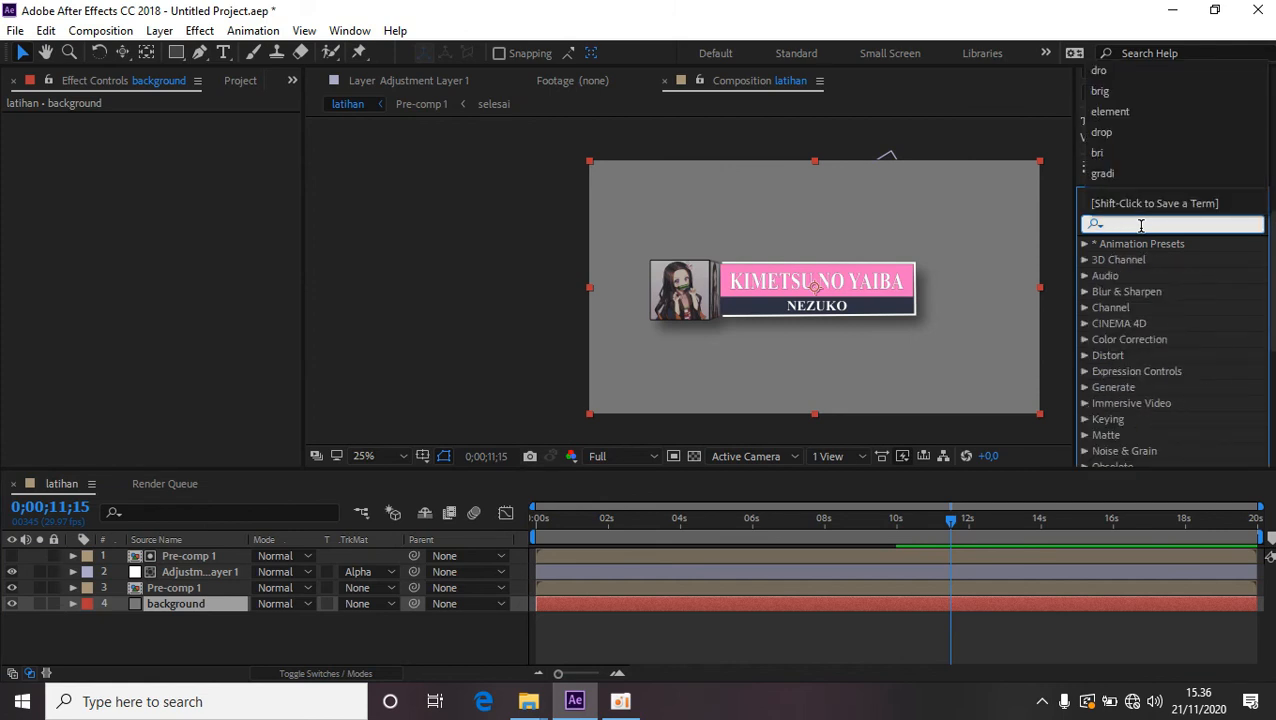
left_click(1140, 224)
type("gradi")
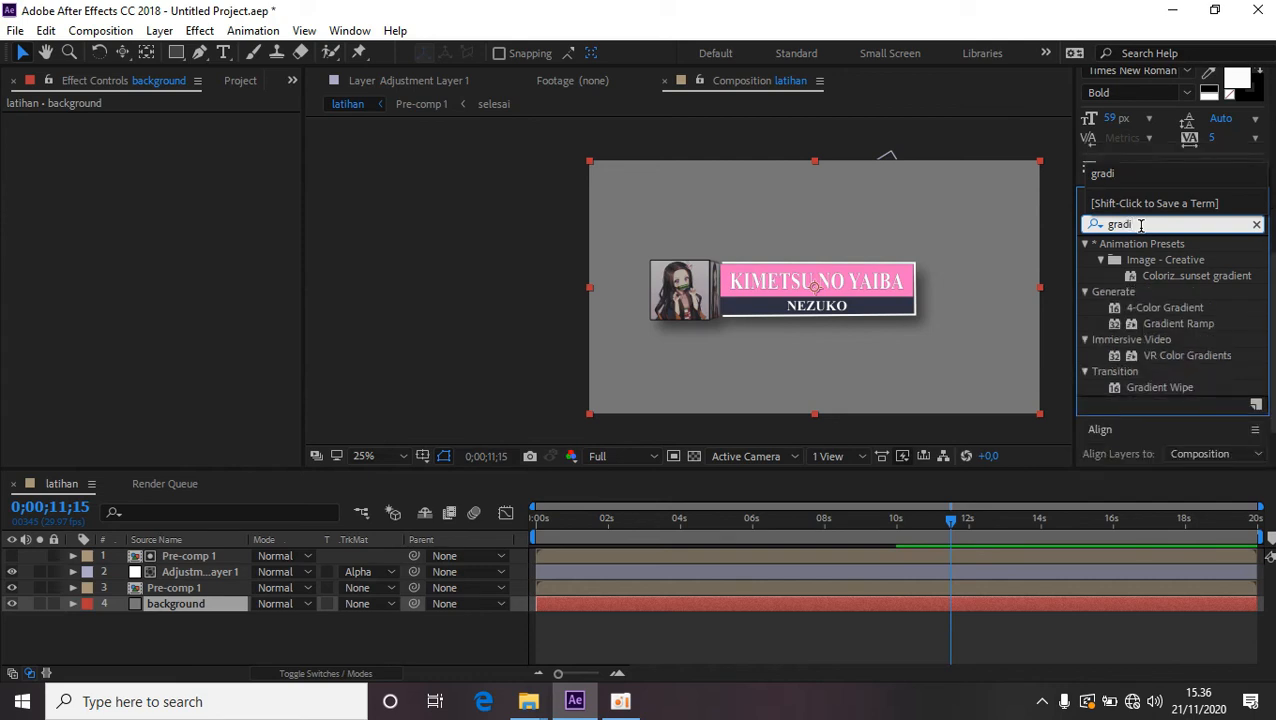
double_click(1195, 327)
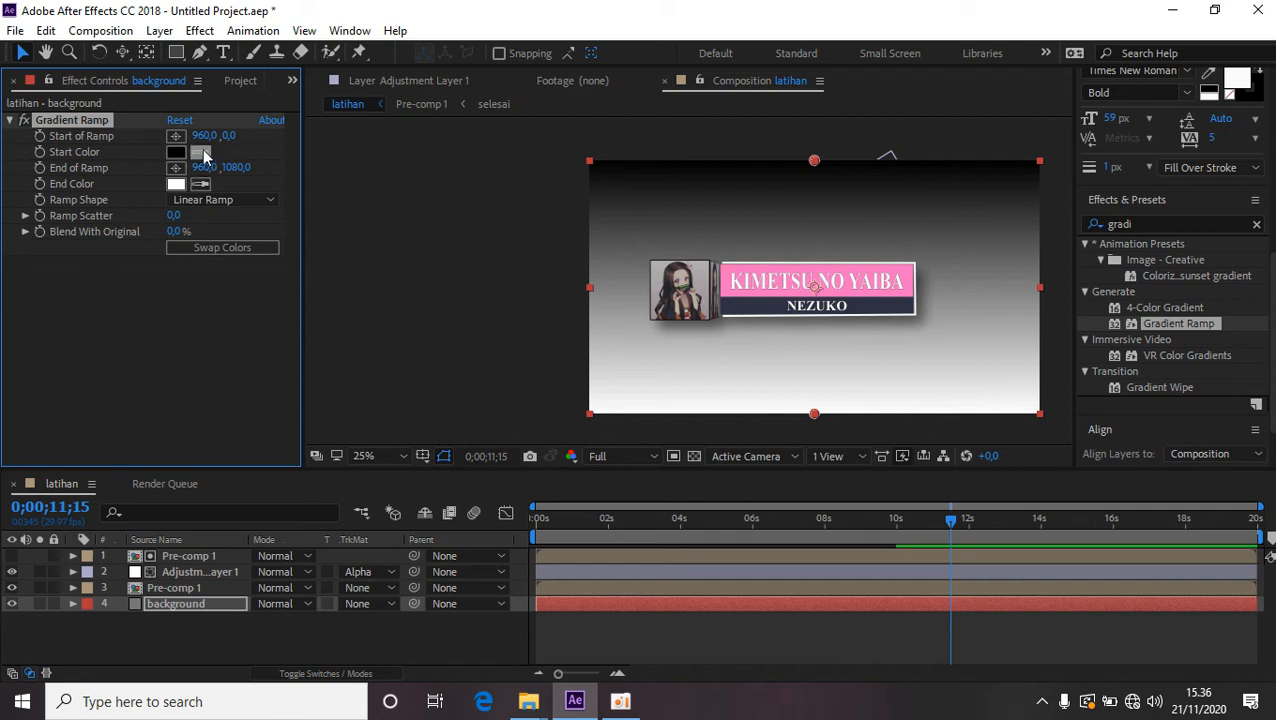
Move the Gradient Ramp's start point above the frame, to about 992, -408, to lighten the top of the background.
left_click_drag(202, 137, 226, 136)
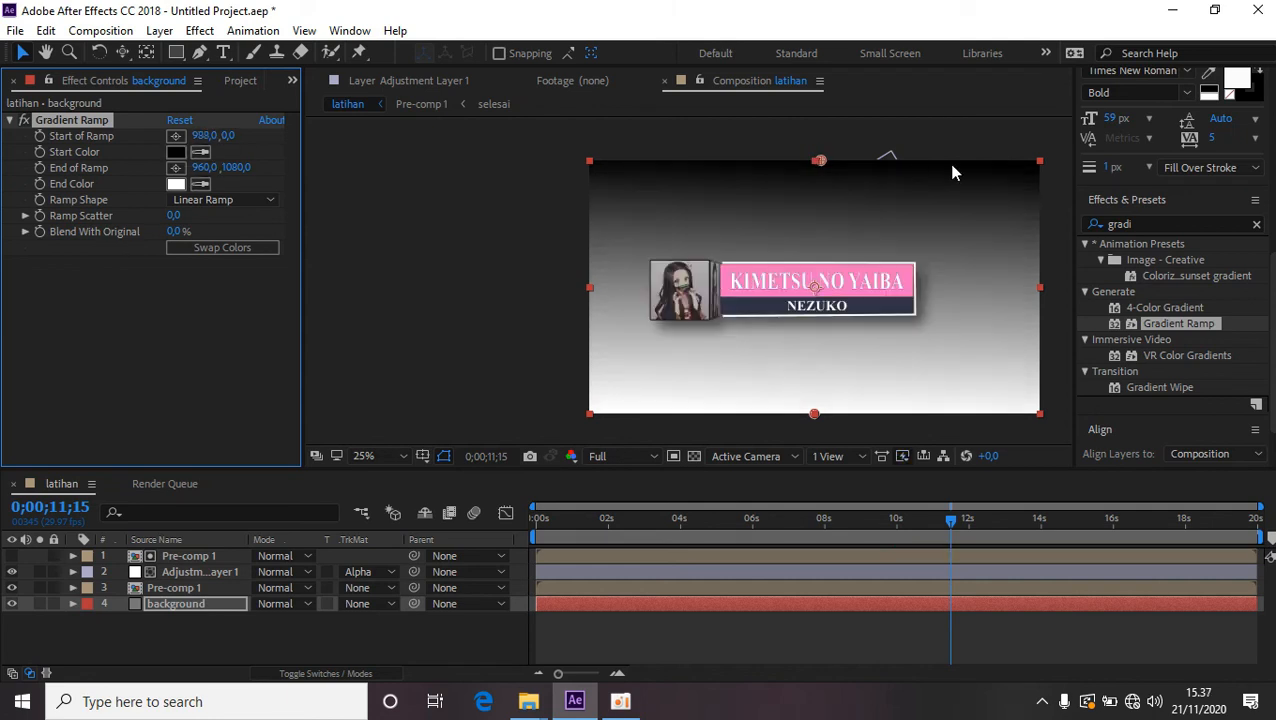
left_click_drag(823, 167, 820, 107)
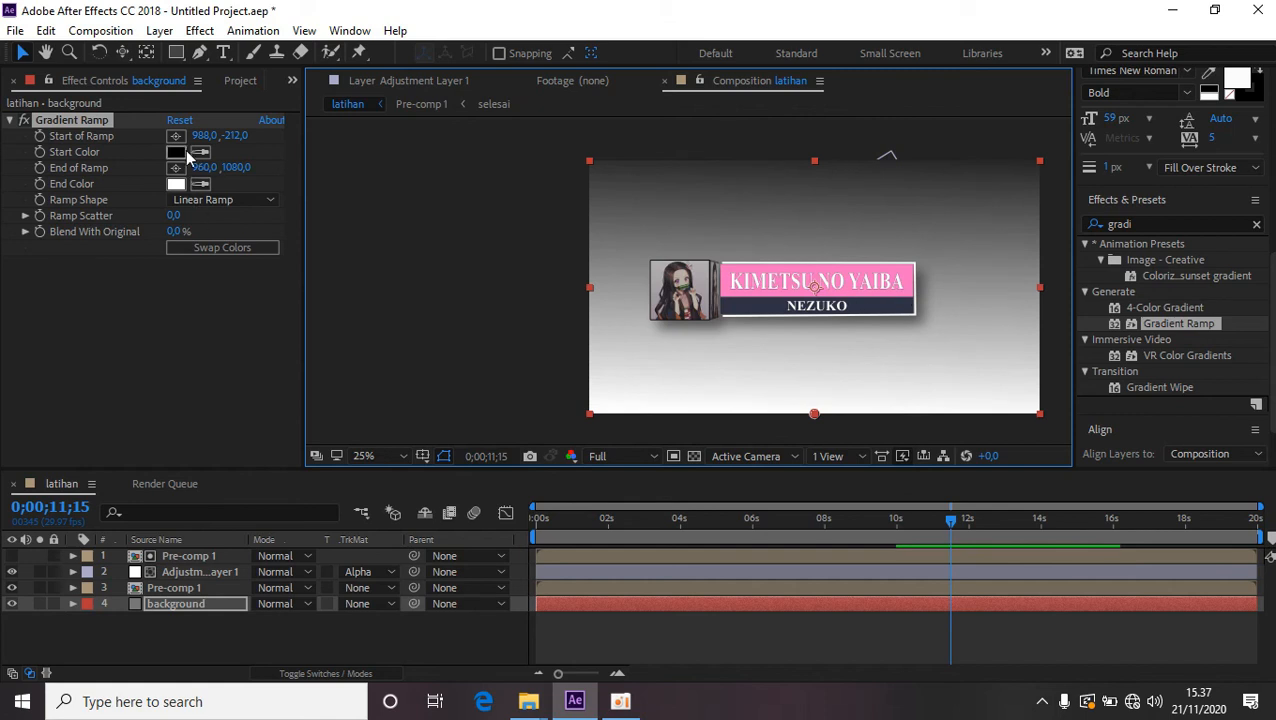
left_click(175, 137)
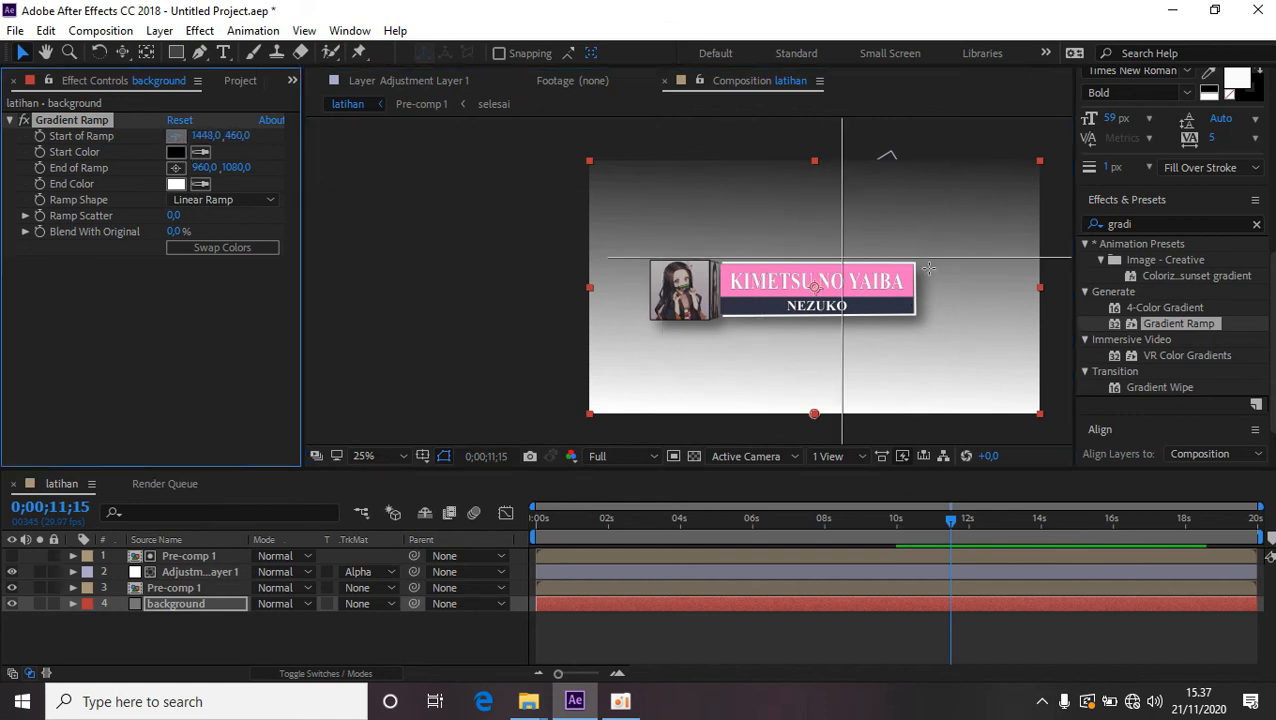
left_click(810, 214)
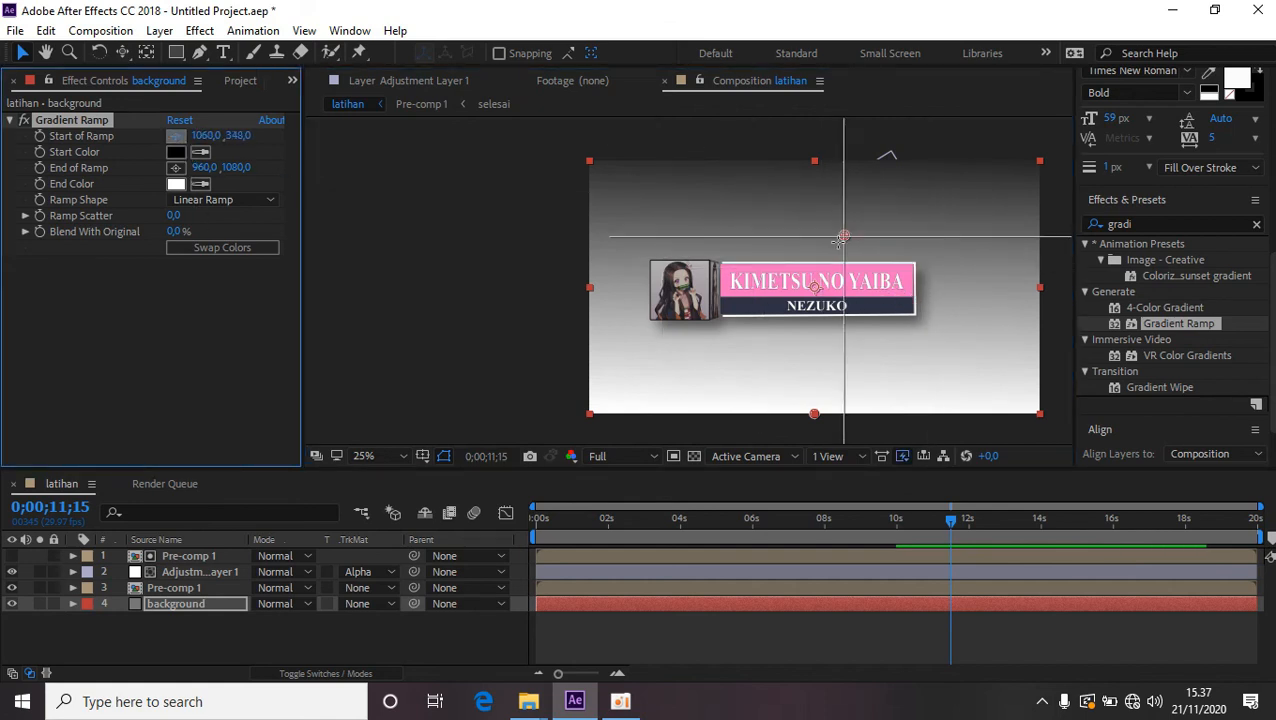
left_click_drag(810, 200, 816, 134)
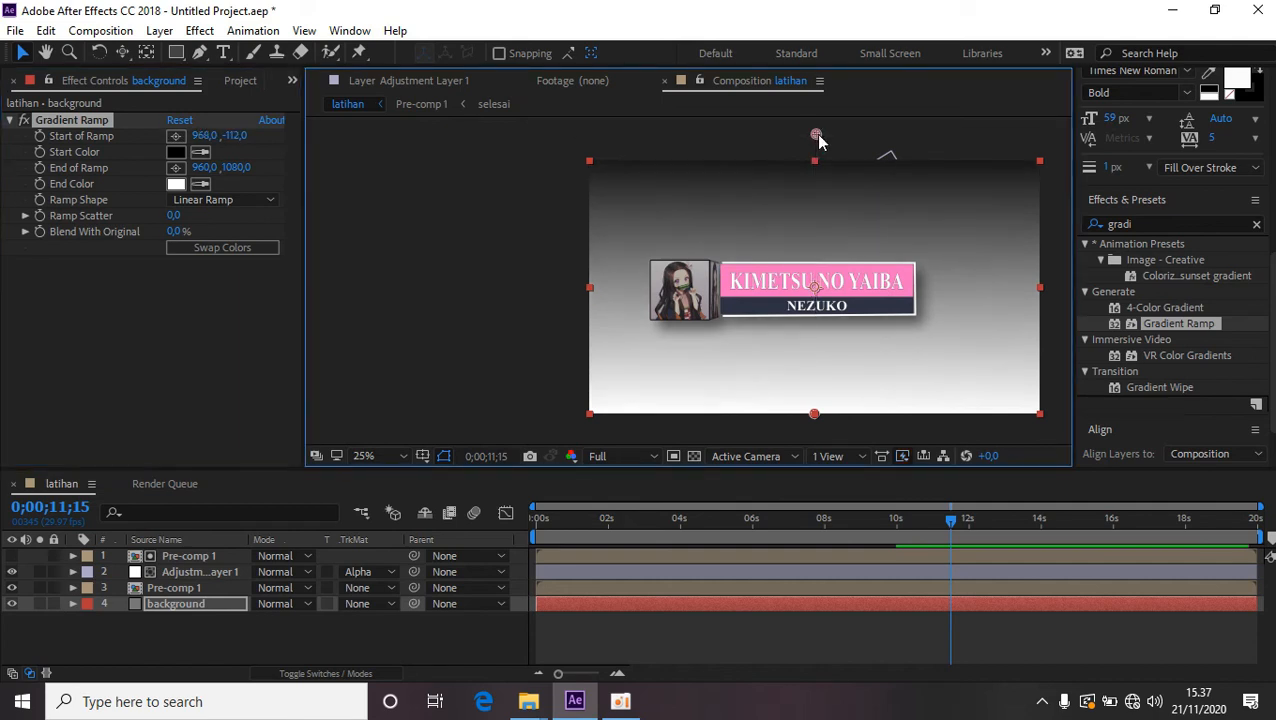
scroll(824, 160, "down", 2)
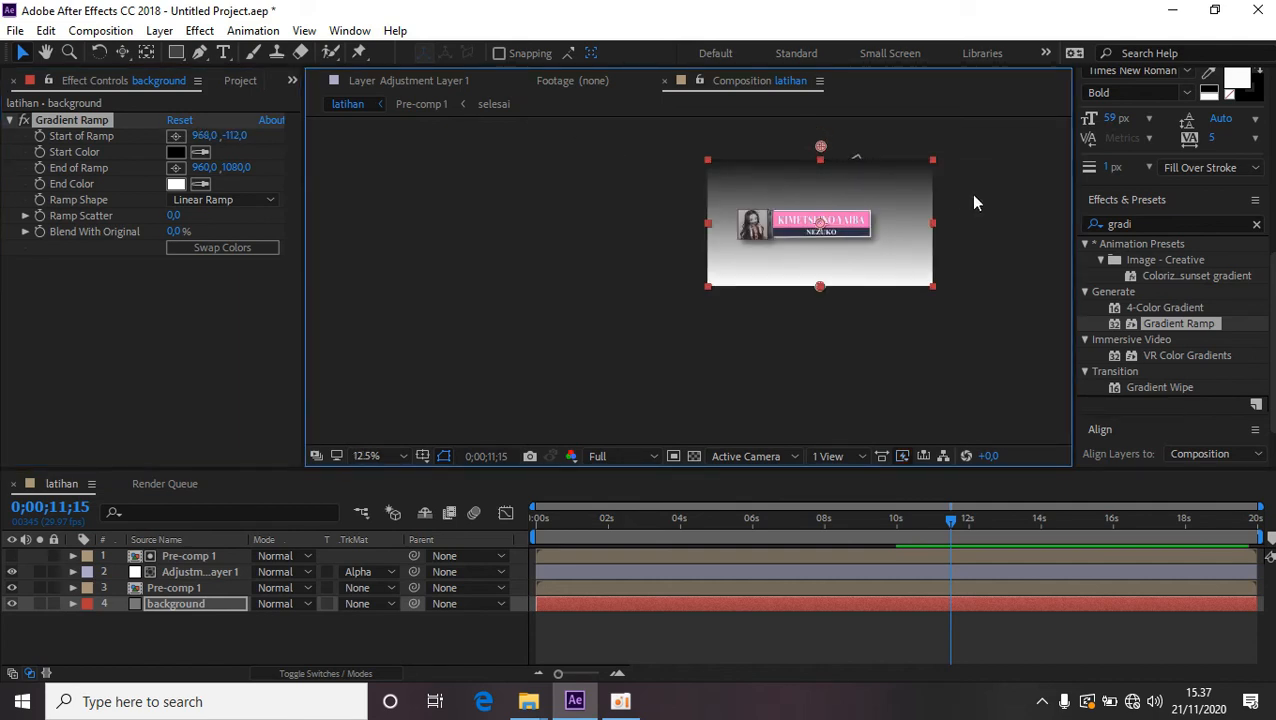
left_click_drag(975, 203, 861, 311)
left_click_drag(718, 256, 724, 218)
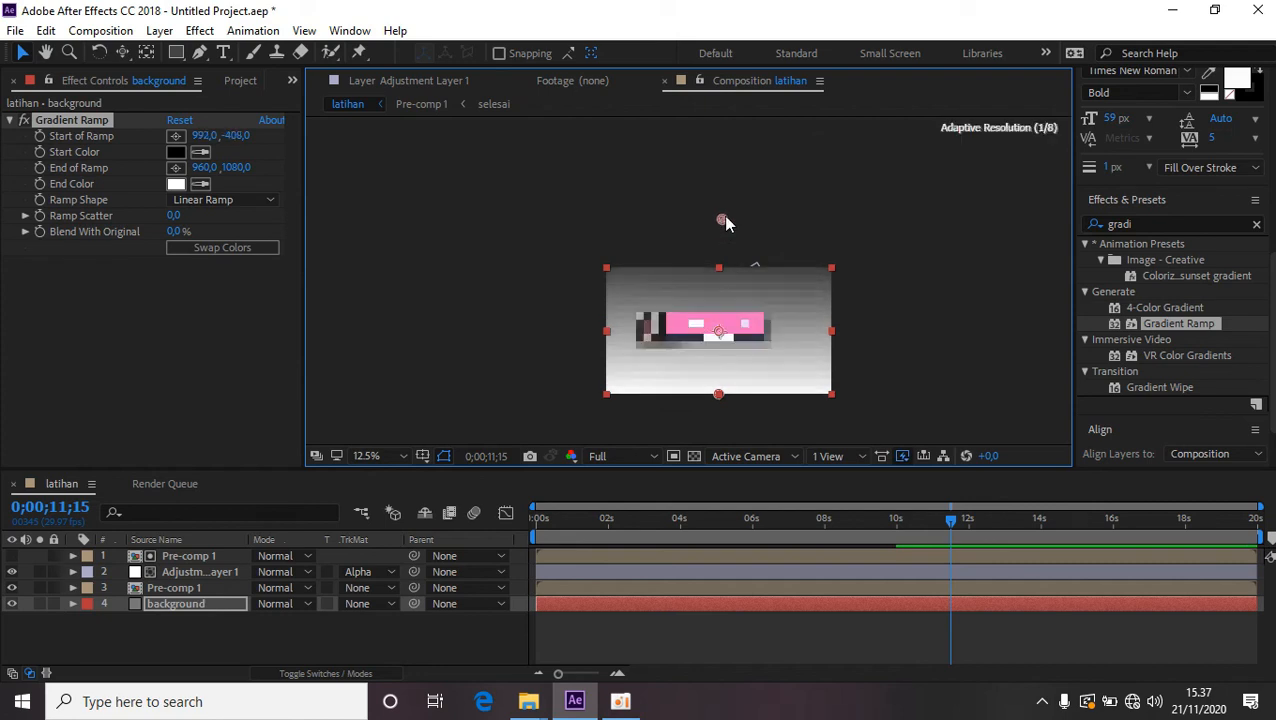
scroll(797, 236, "up", 2)
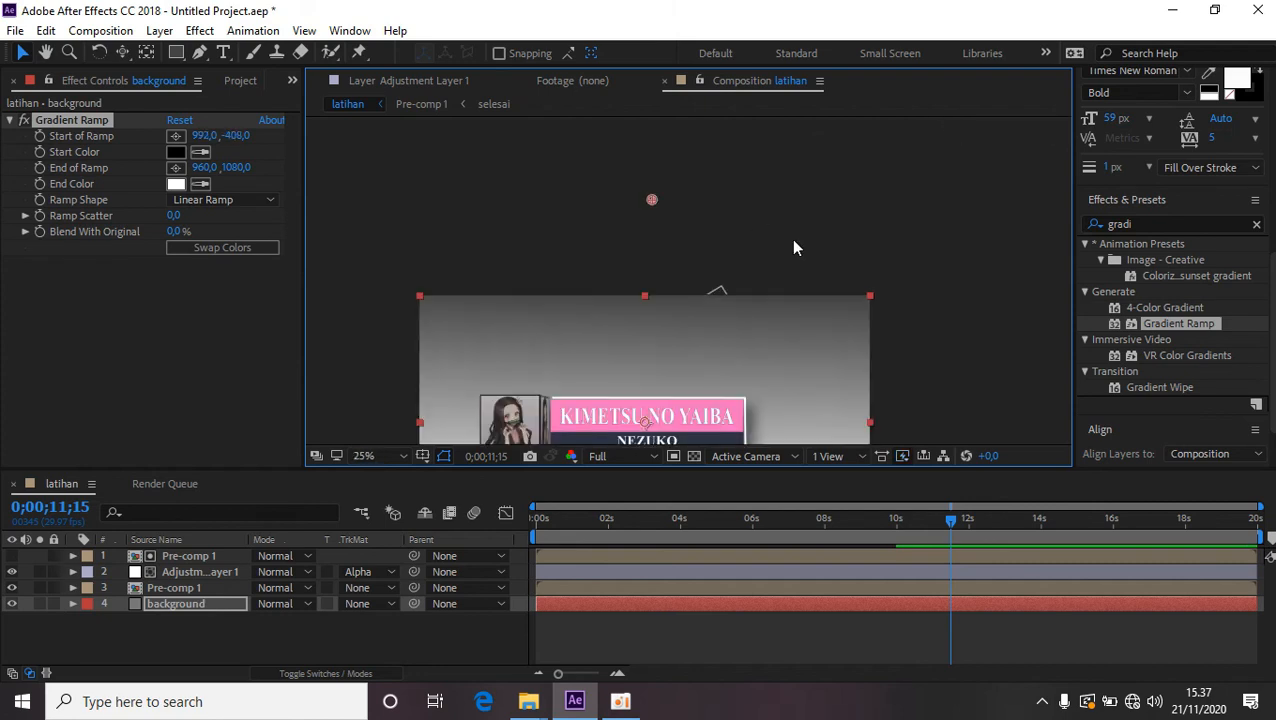
left_click_drag(794, 248, 766, 296)
scroll(766, 296, "up", 2)
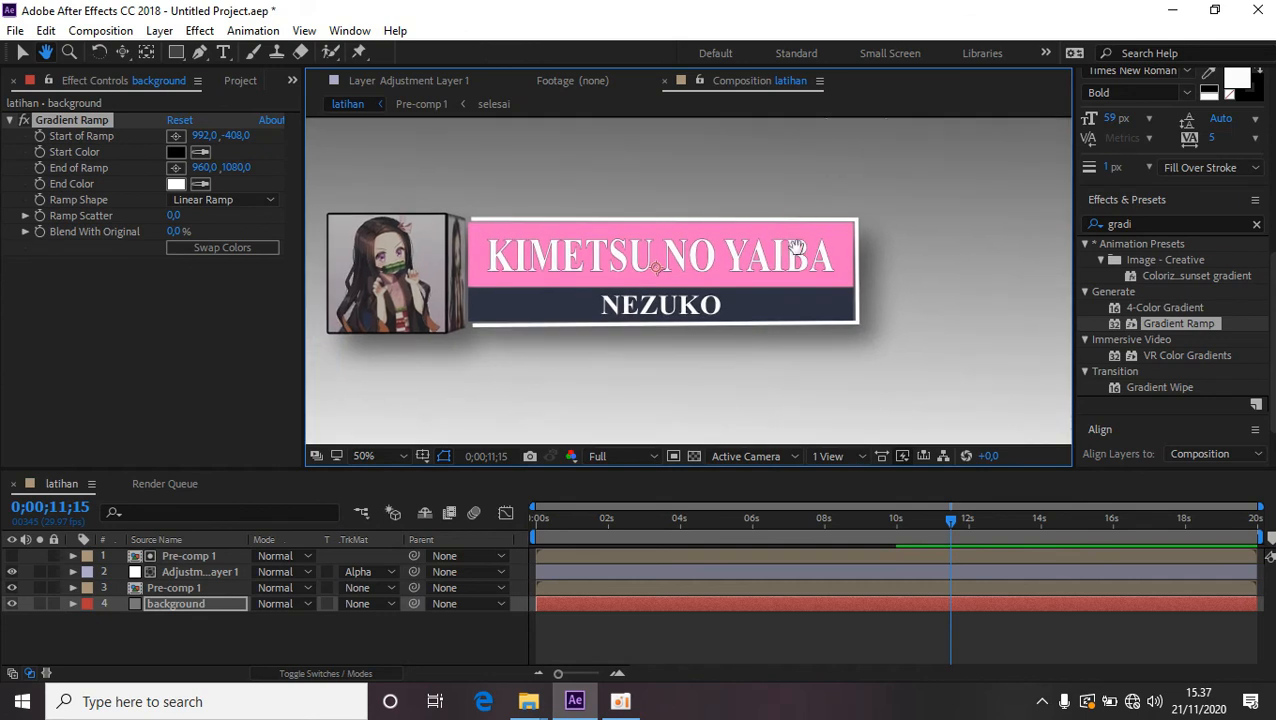
scroll(899, 266, "down", 2)
Pre-compose all four layers into Pre-comp 2, moving all attributes into the new composition.
left_click(232, 650)
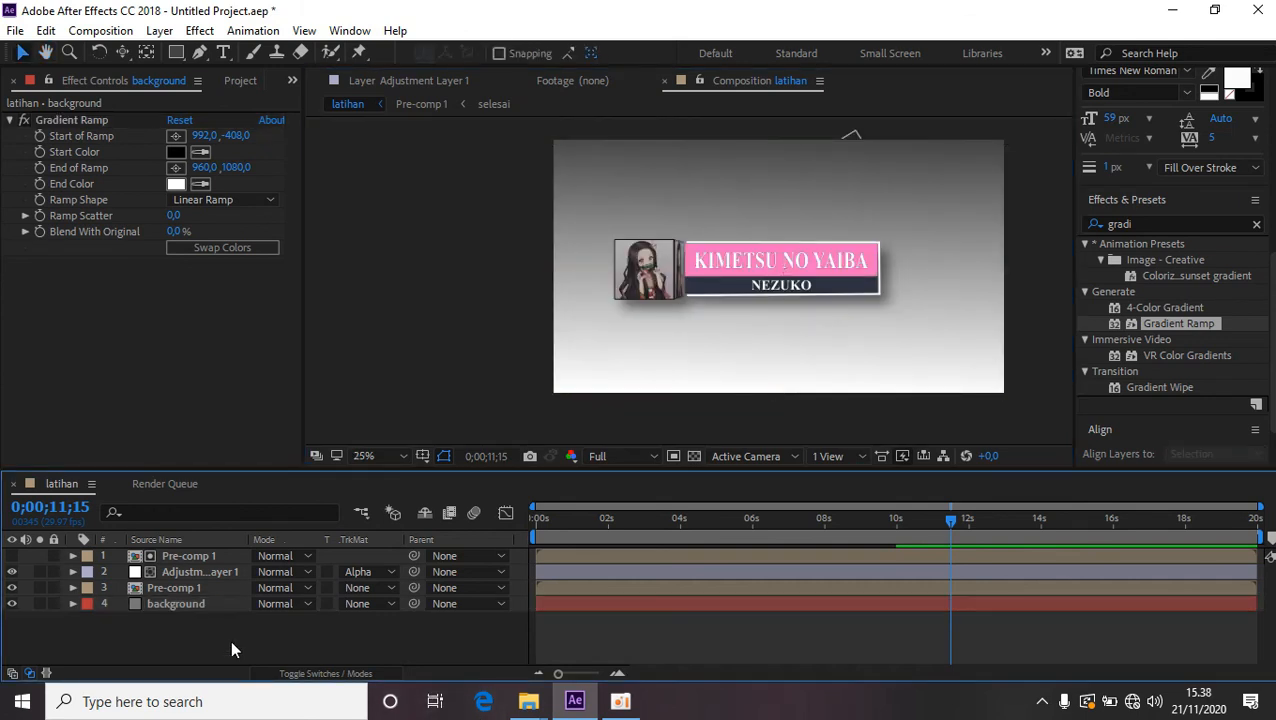
left_click_drag(210, 627, 183, 557)
right_click(226, 591)
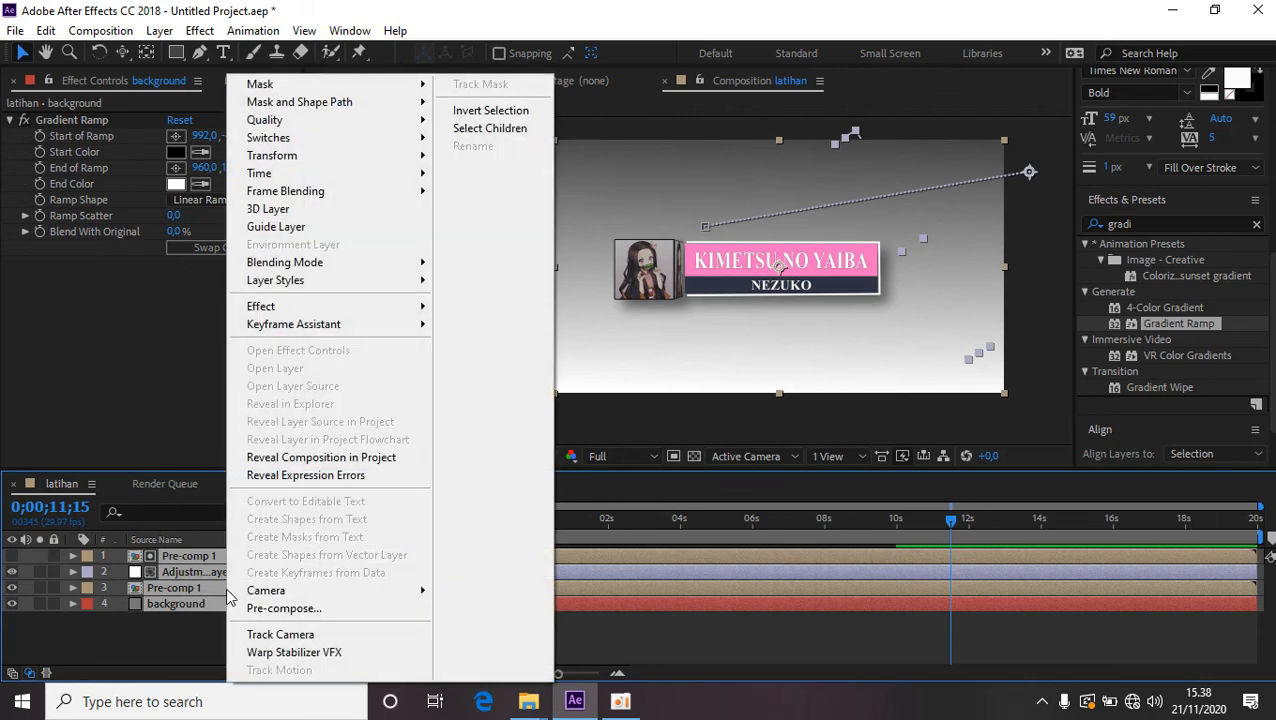
left_click(284, 609)
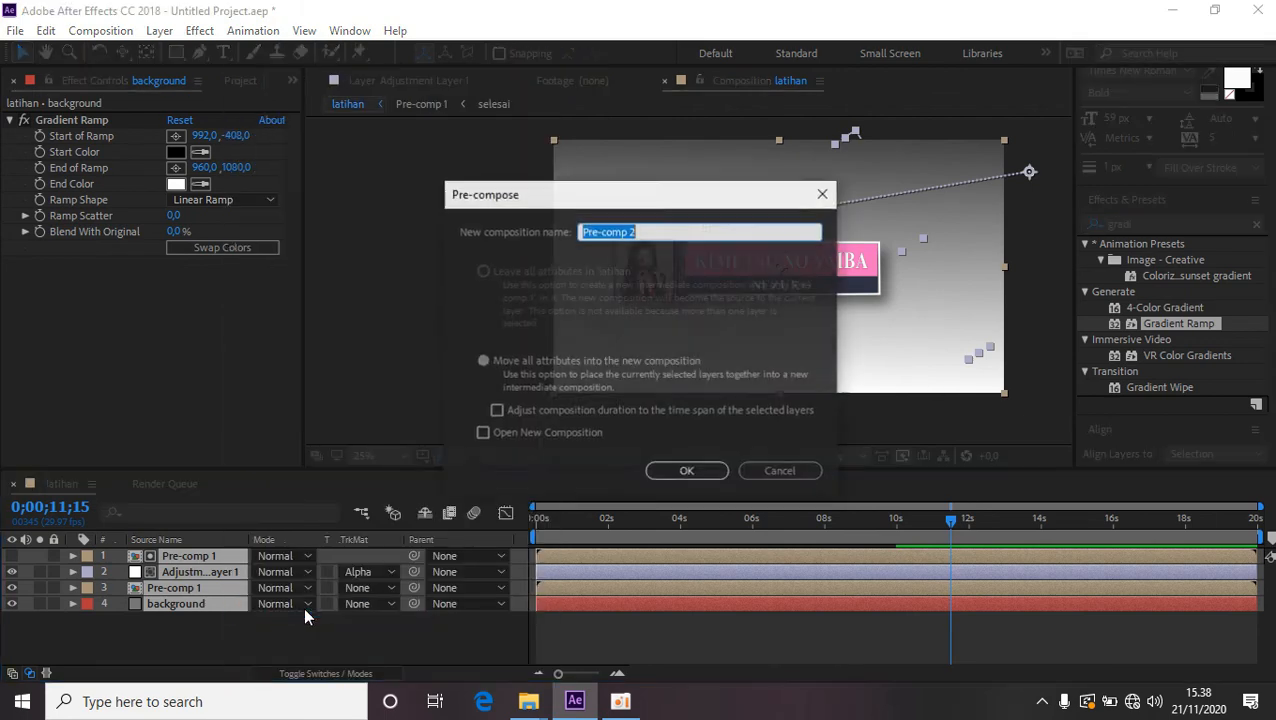
left_click(700, 470)
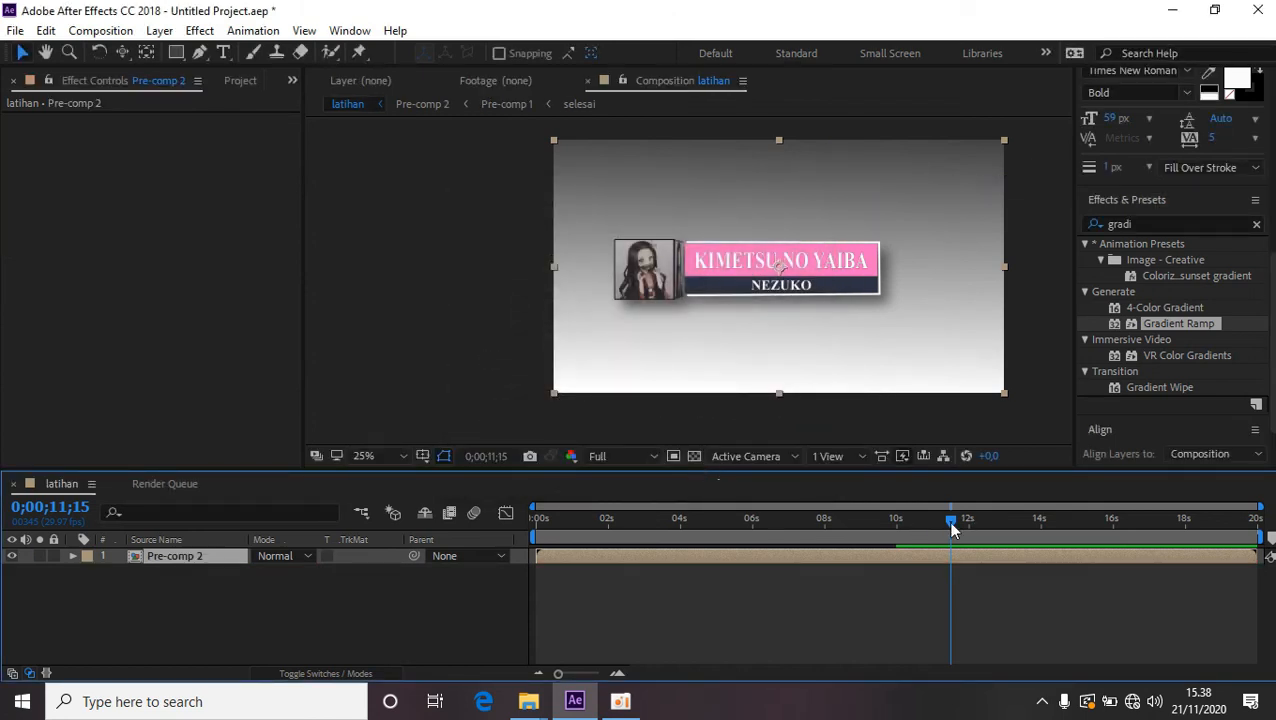
Play the composition from about 0;00;07;26 to check the light sweep over the gradient background.
left_click_drag(953, 521, 820, 518)
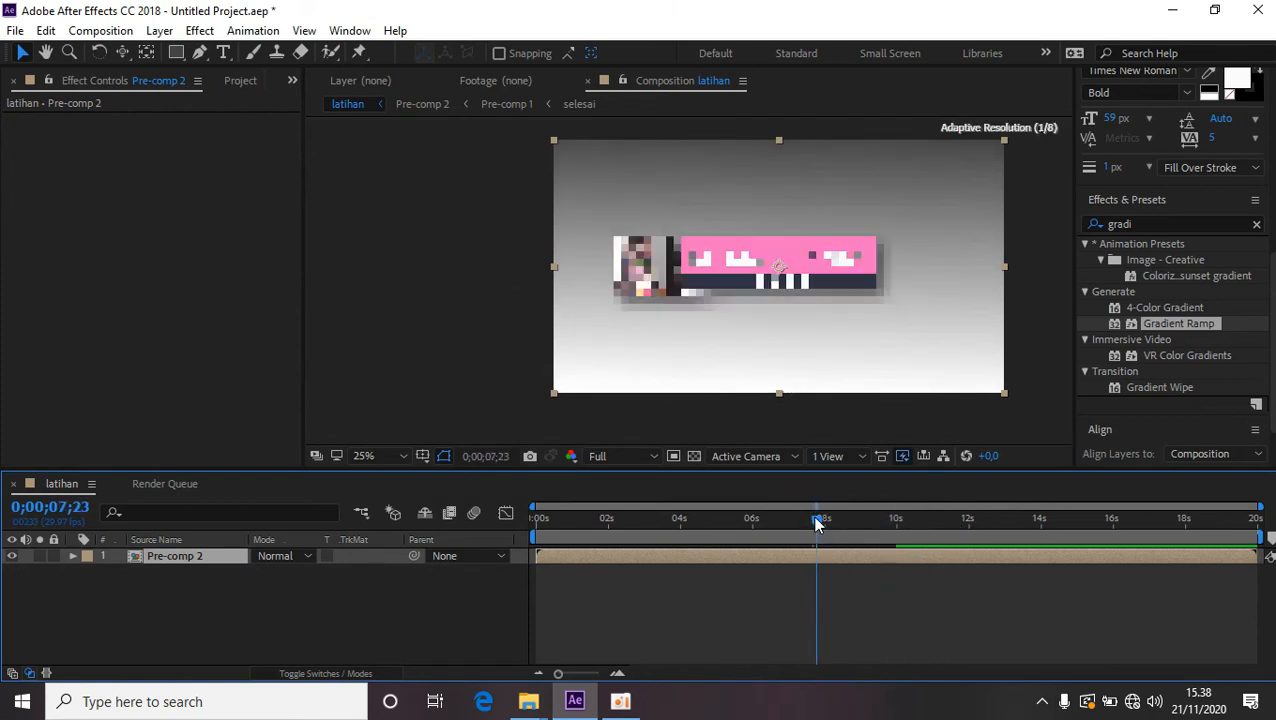
key("space")
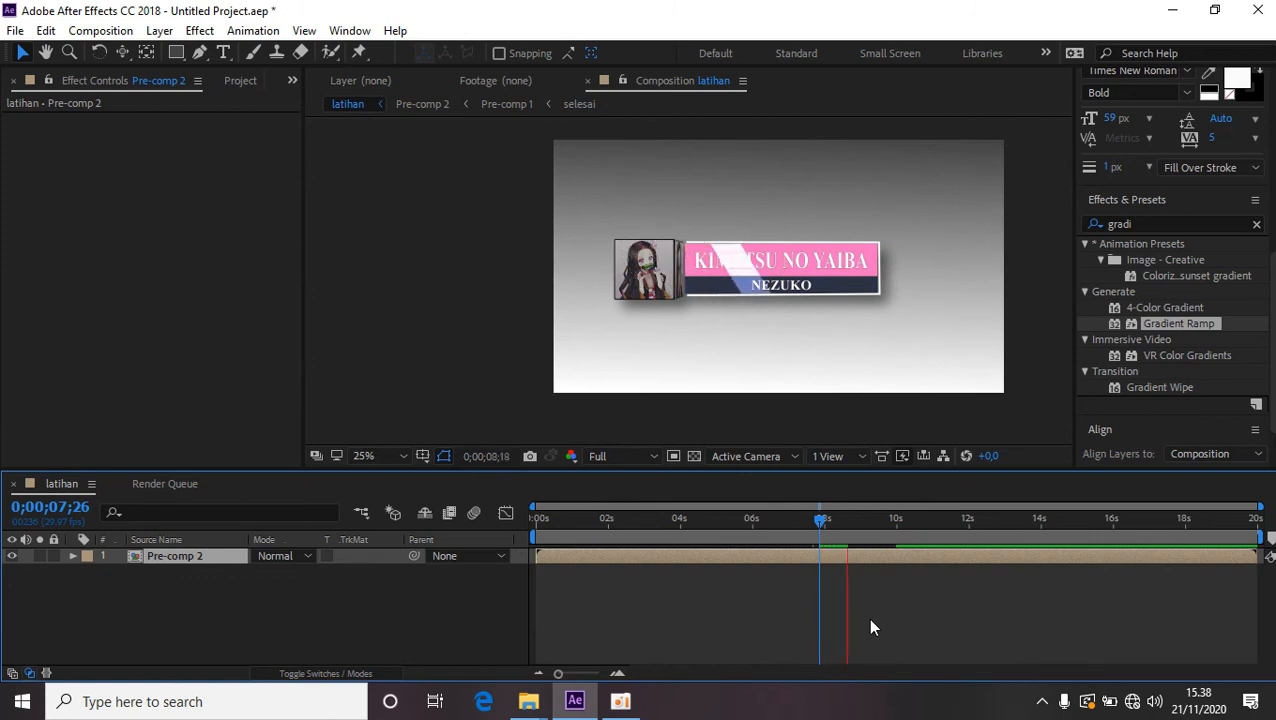
left_click(917, 327)
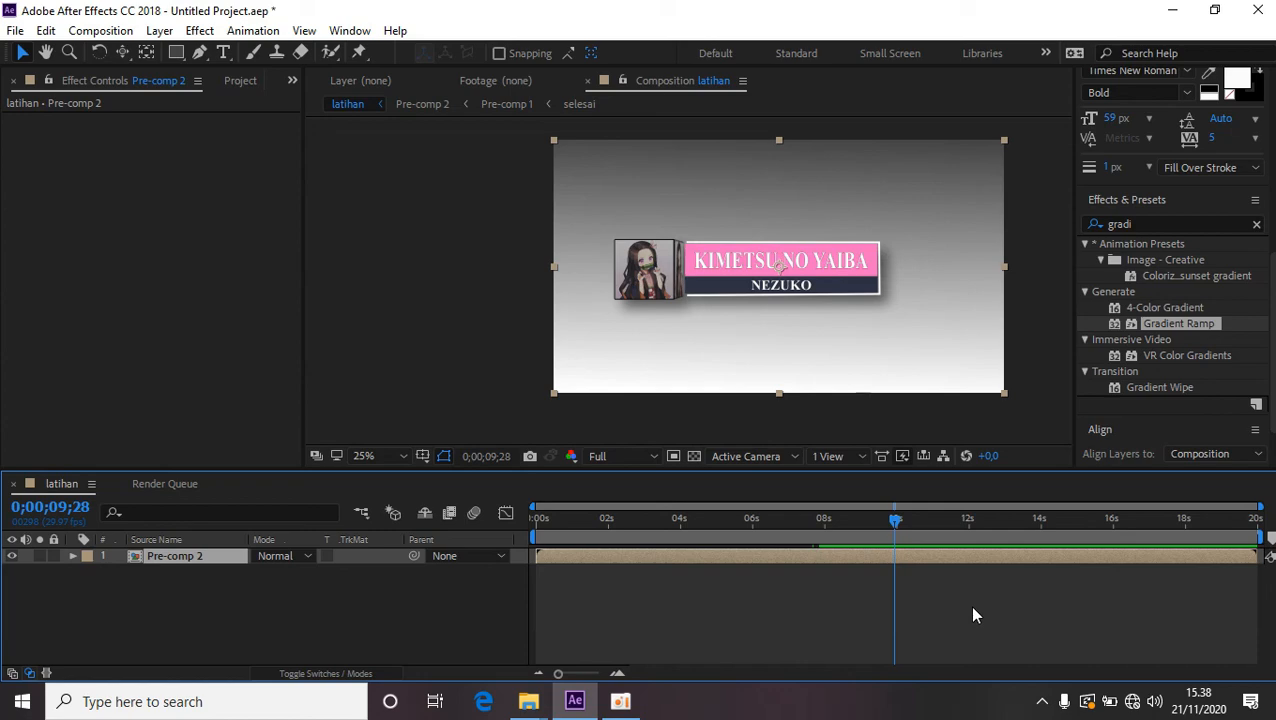
Enable time remapping on the Pre-comp 2 layer.
left_click(221, 620)
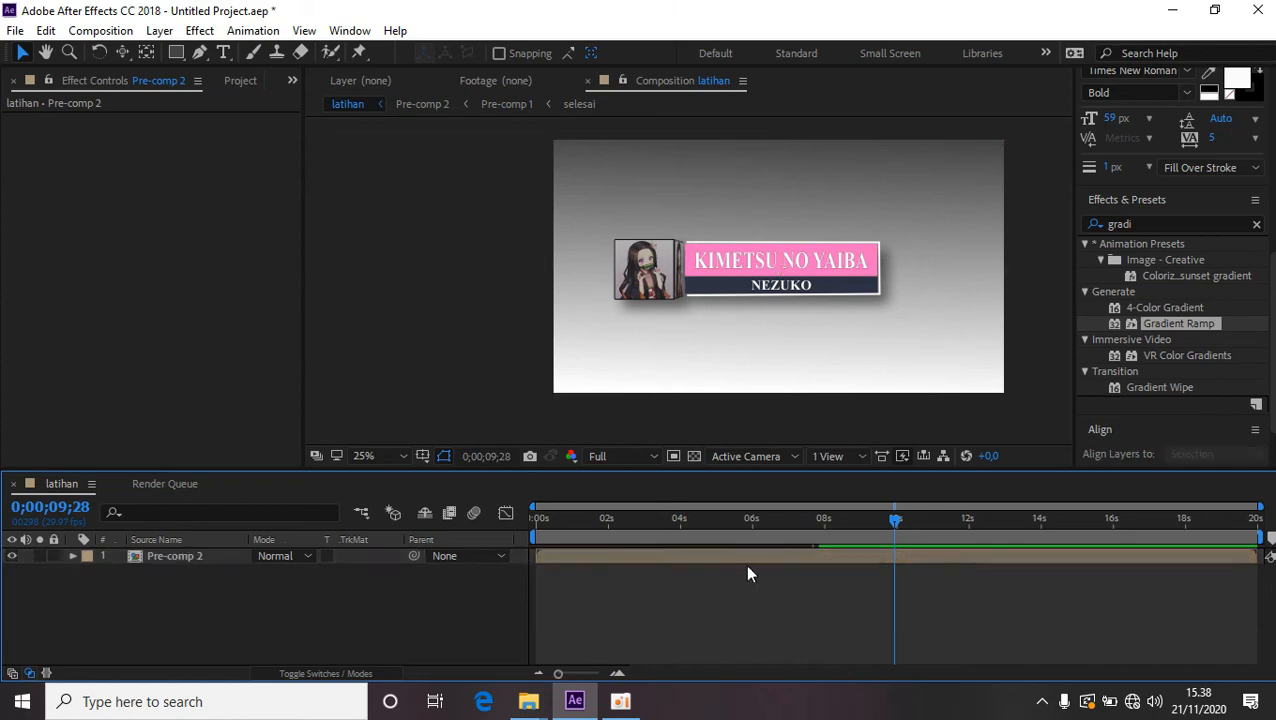
left_click(208, 563)
right_click(206, 563)
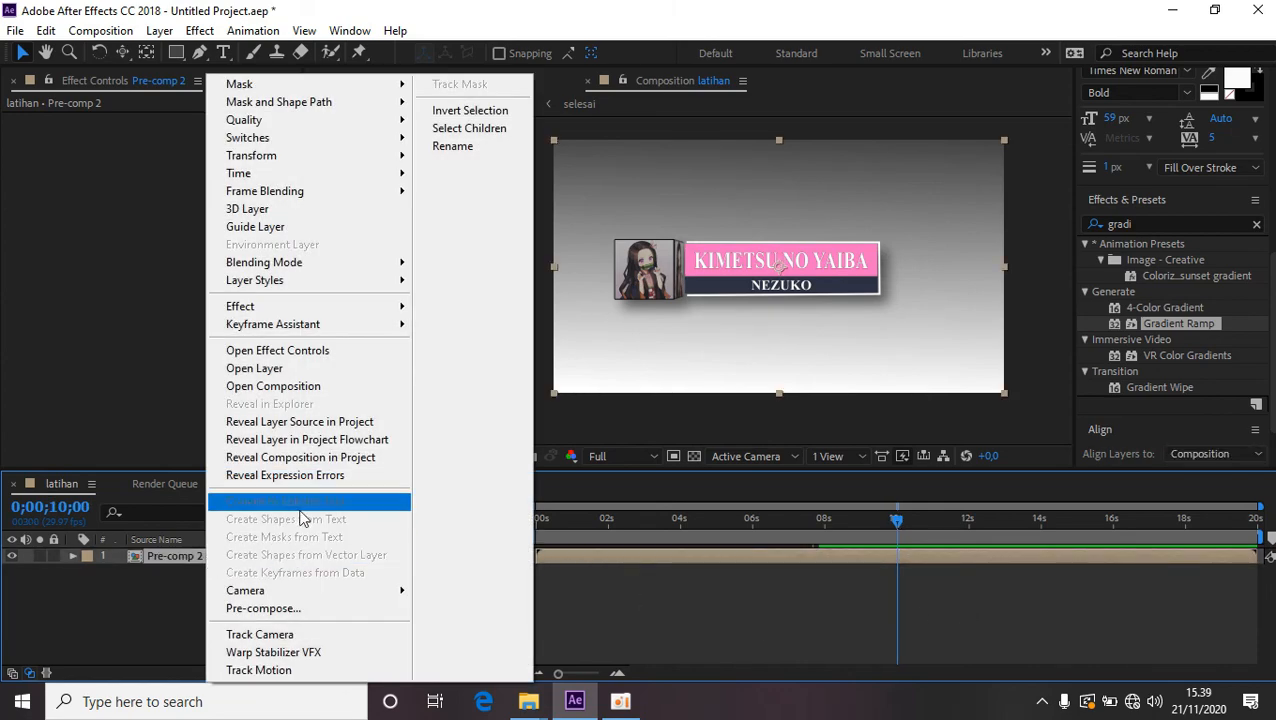
mouse_move(390, 176)
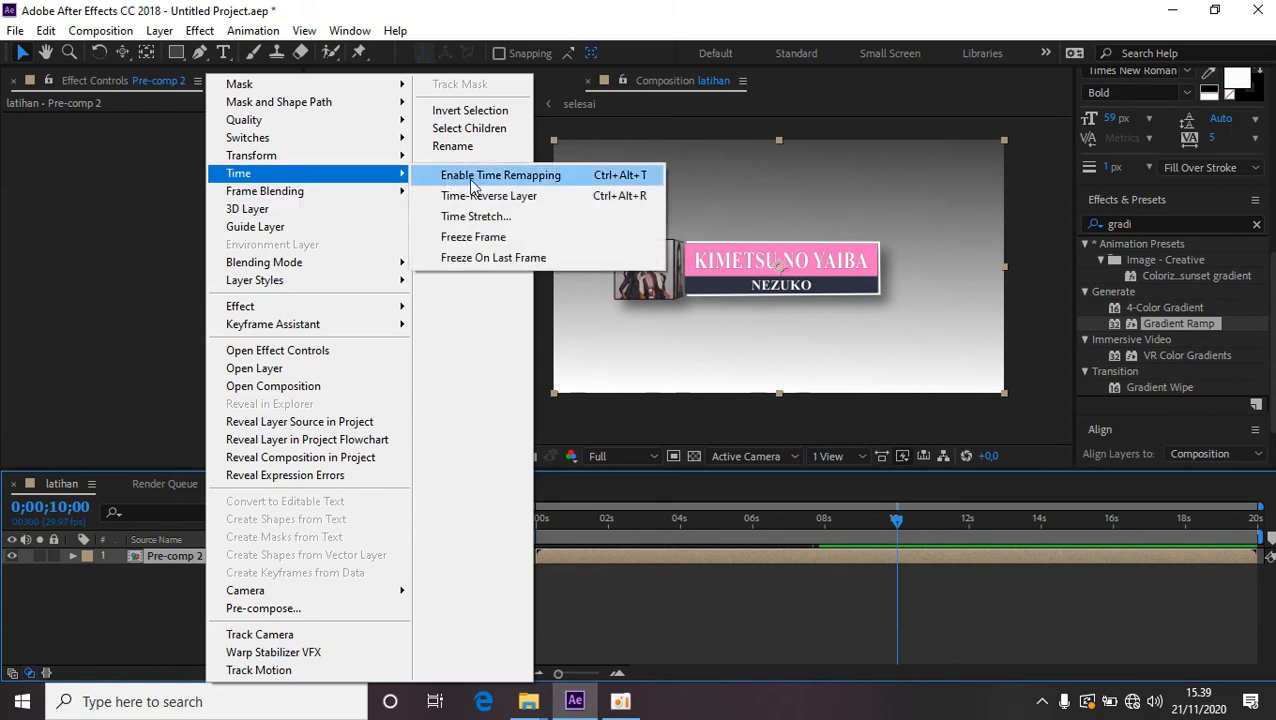
left_click(502, 177)
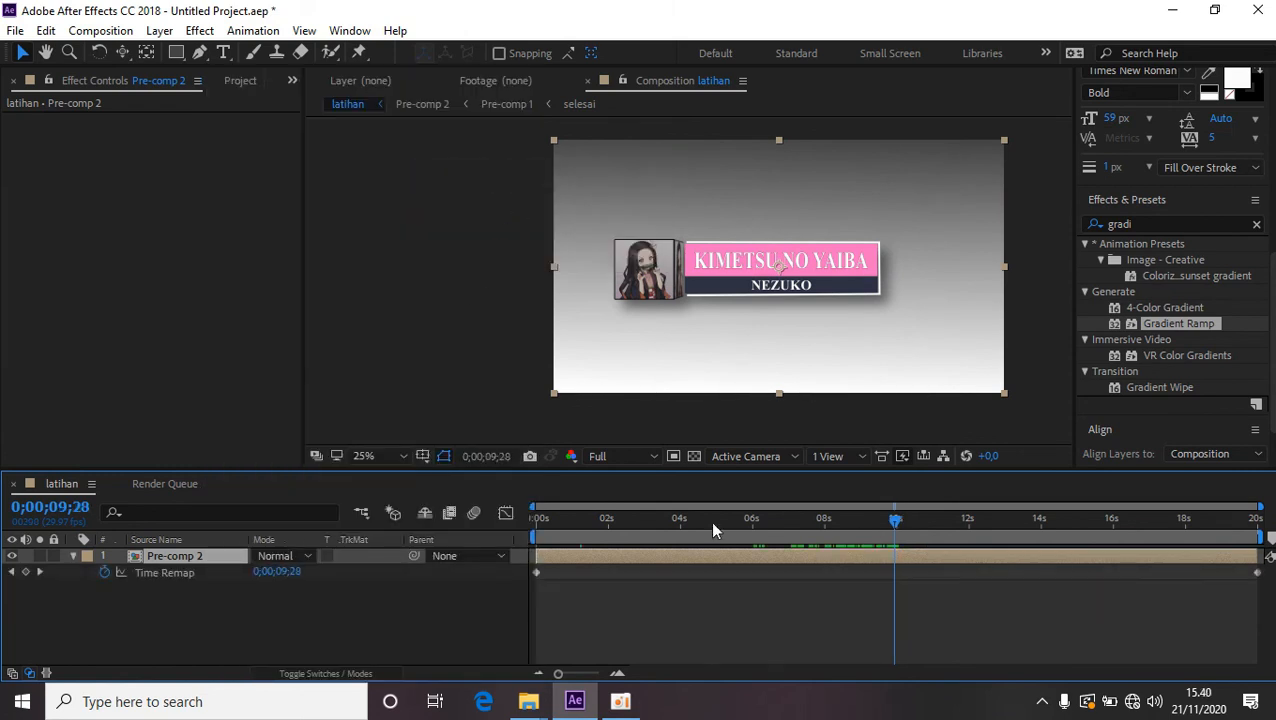
Add Time Remap keyframes to Pre-comp 2 at 0;00;09;28 and 0;00;11;05.
left_click(26, 573)
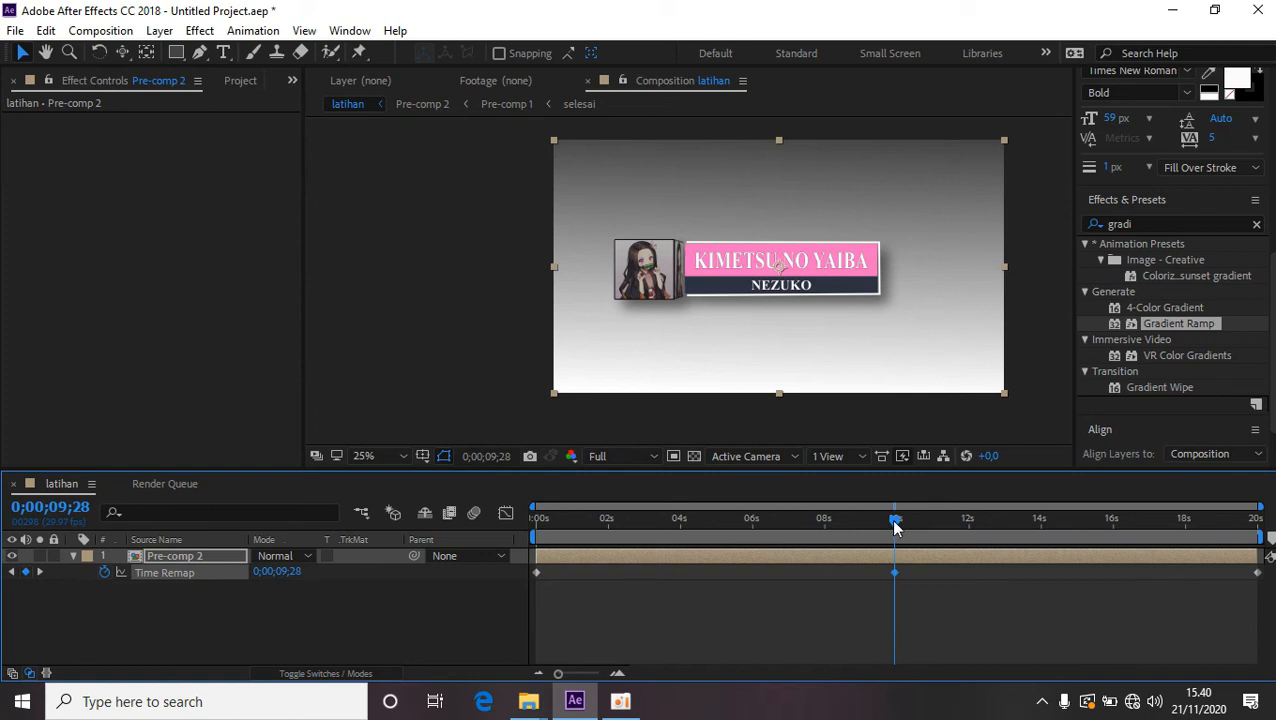
left_click_drag(895, 527, 938, 518)
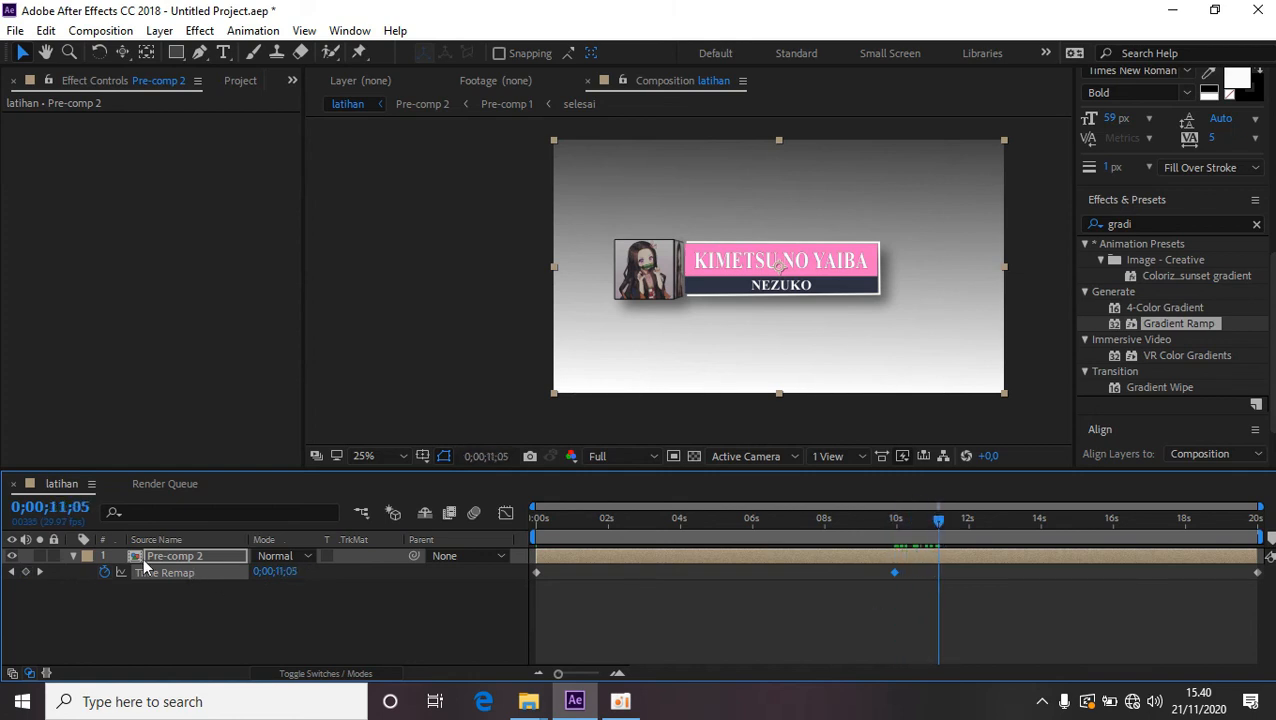
left_click(26, 574)
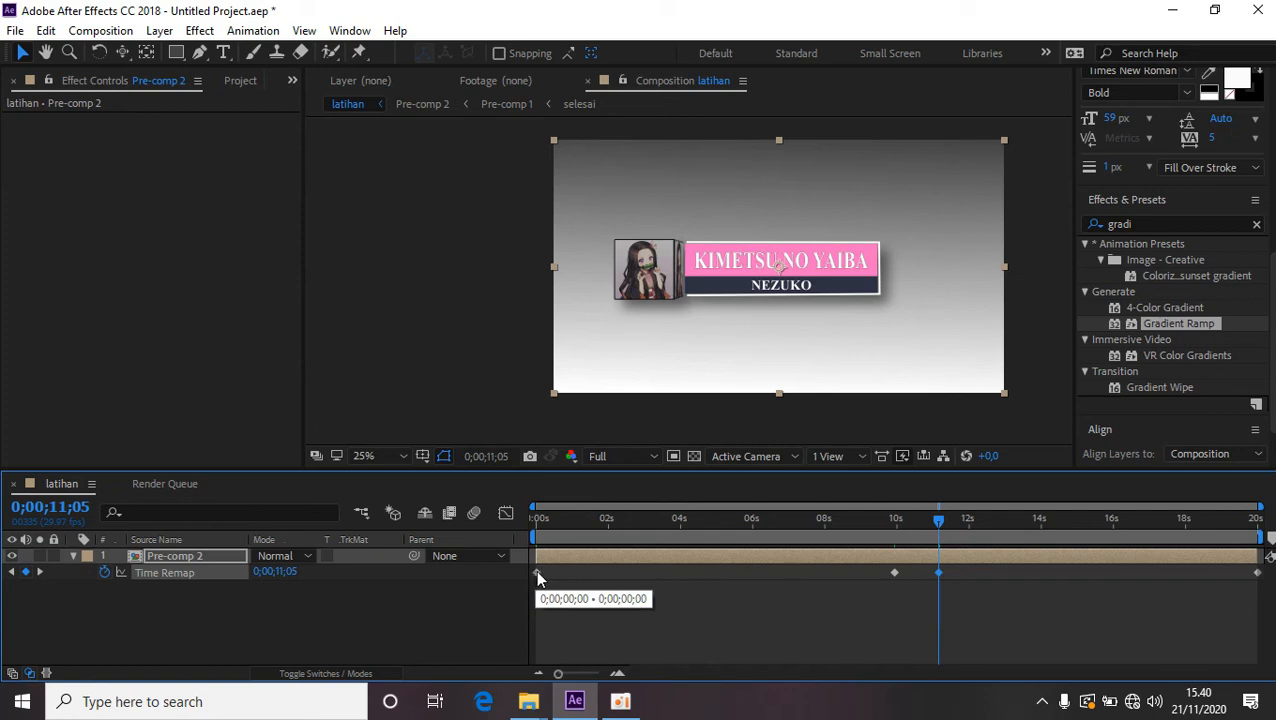
Copy the first Time Remap keyframe, at 0;00;00;00, and paste it at 0;00;16;27 so the animation plays in reverse.
left_click(46, 30)
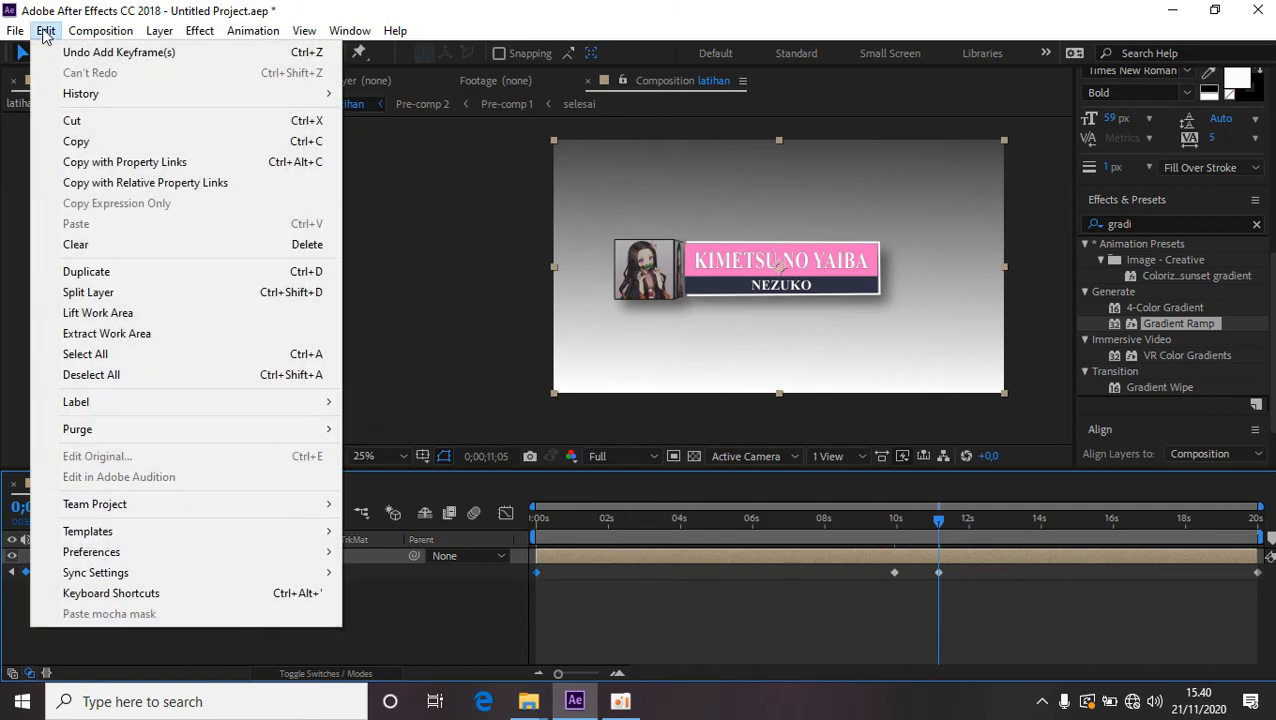
left_click(97, 140)
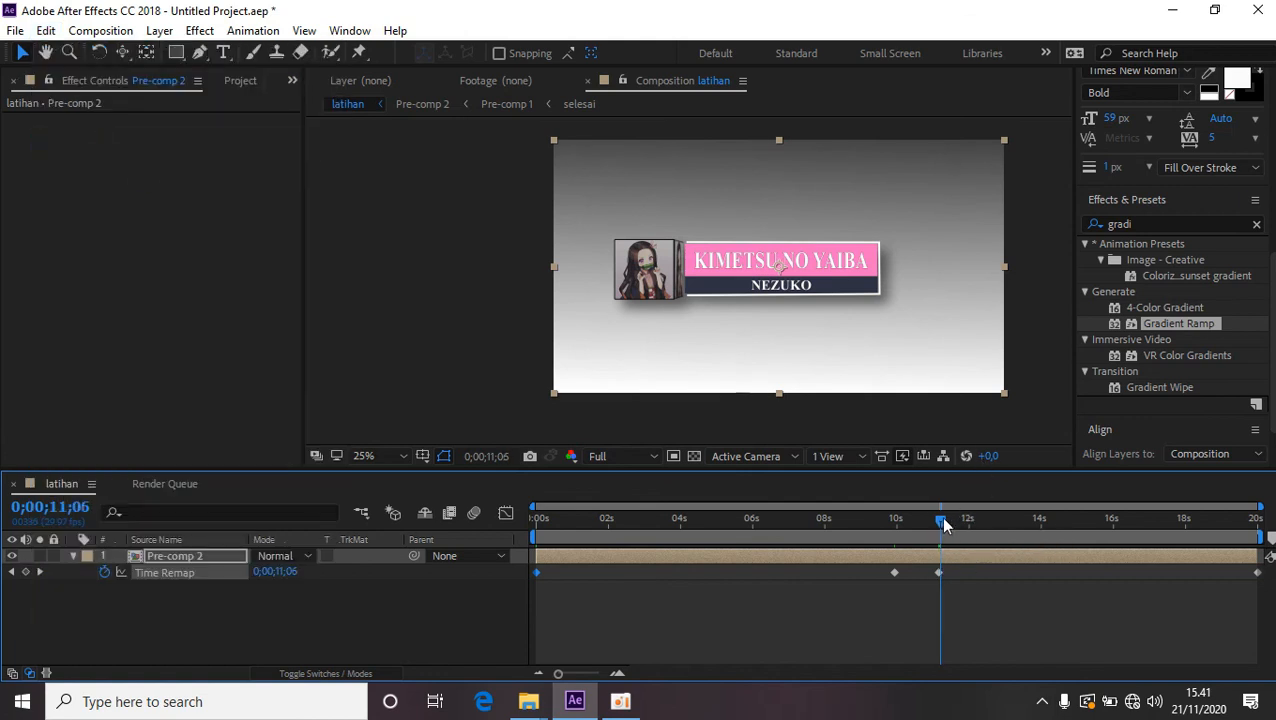
left_click_drag(944, 525, 1148, 522)
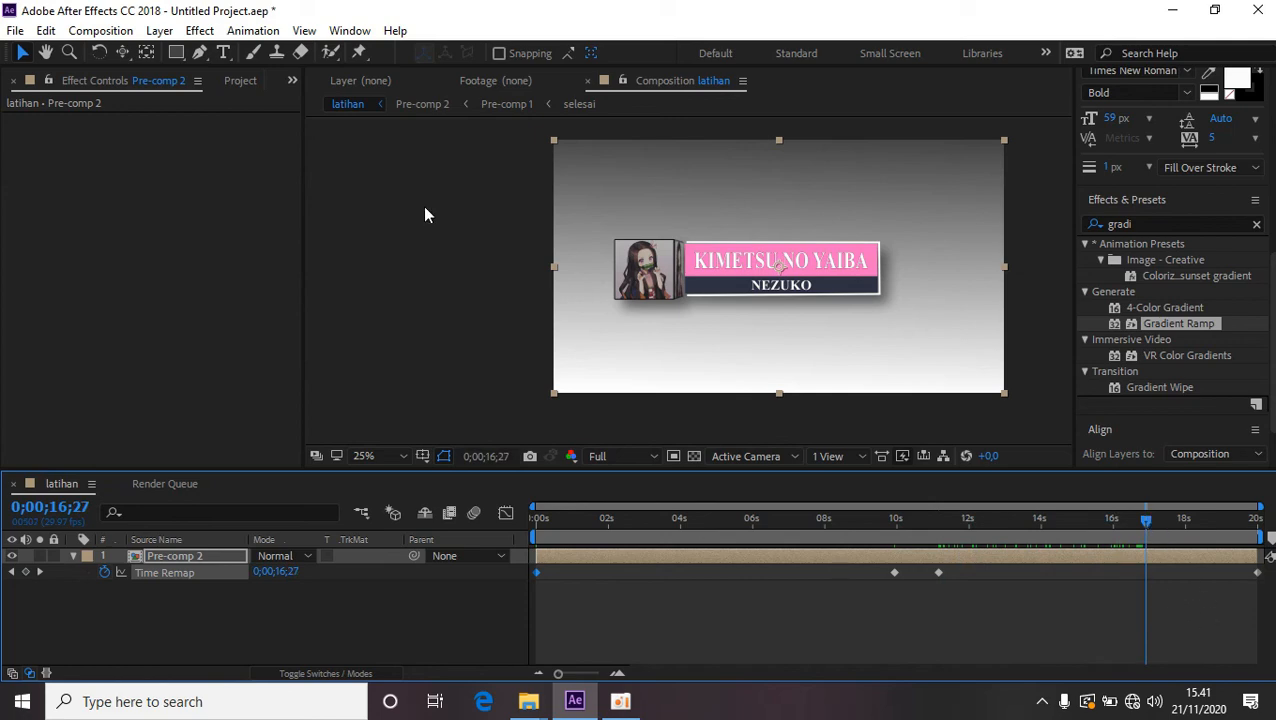
left_click(46, 30)
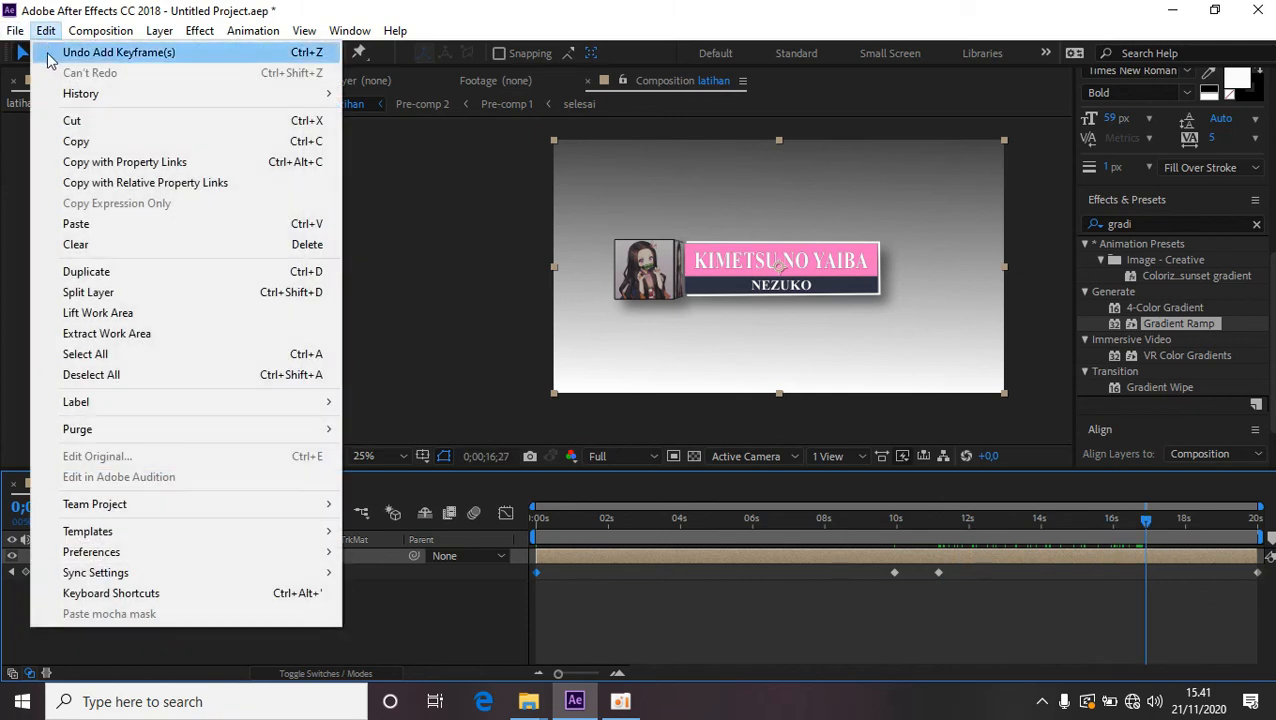
left_click(80, 224)
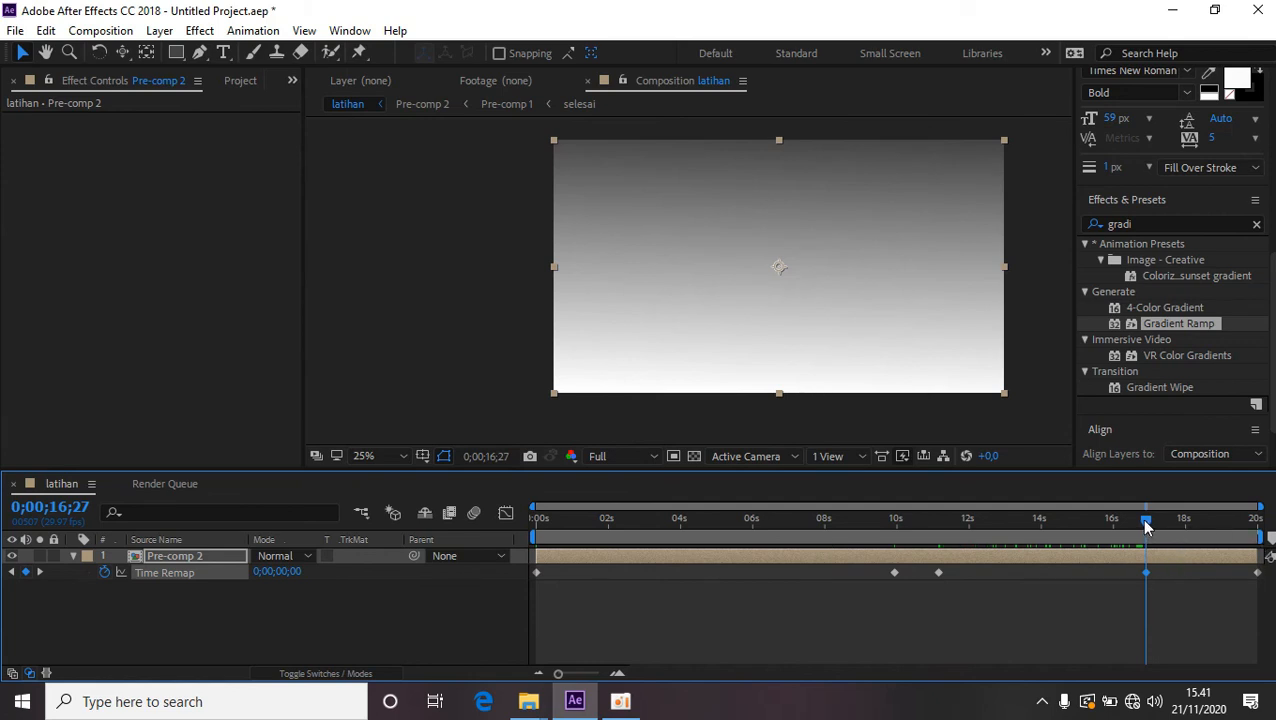
Return to the start of the composition and preview the time-remapped animation.
left_click_drag(1147, 522, 519, 550)
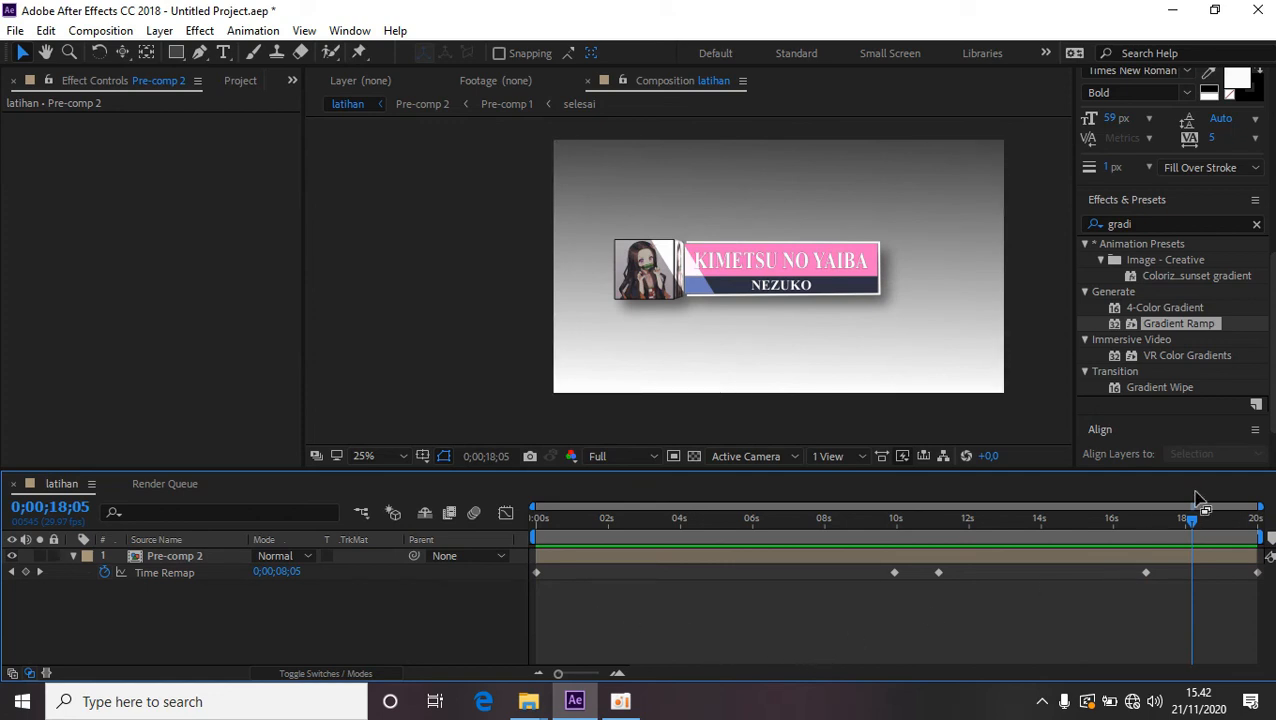
Check the reversed section of the animation and delete the Time Remap keyframe at the end of the Pre-comp 2 layer.
left_click_drag(1191, 522, 600, 543)
left_click_drag(648, 541, 1003, 555)
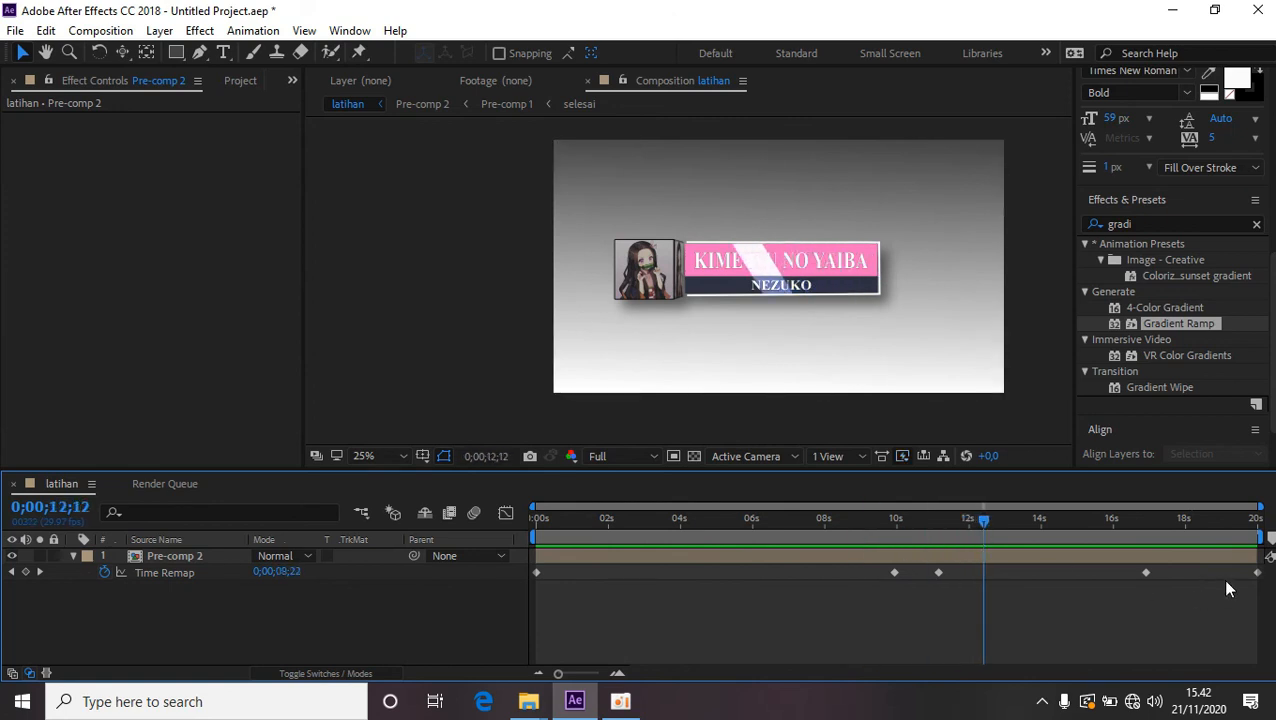
left_click(1257, 573)
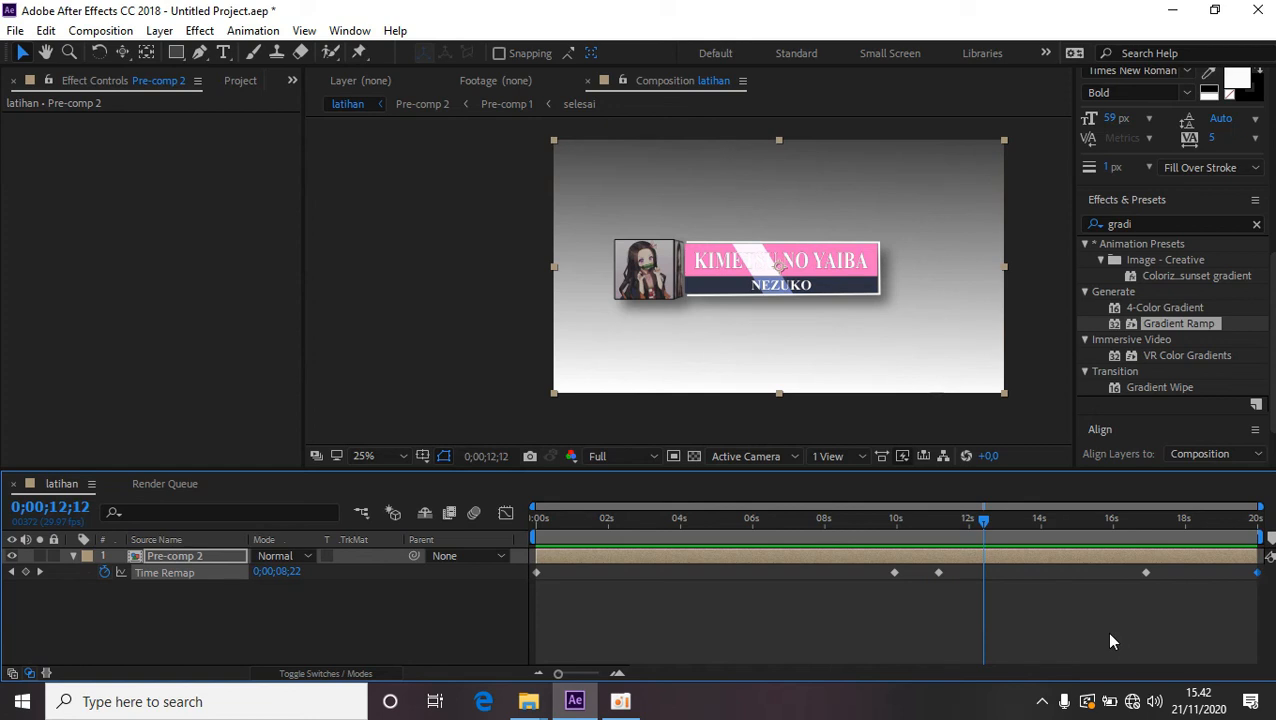
key("Delete")
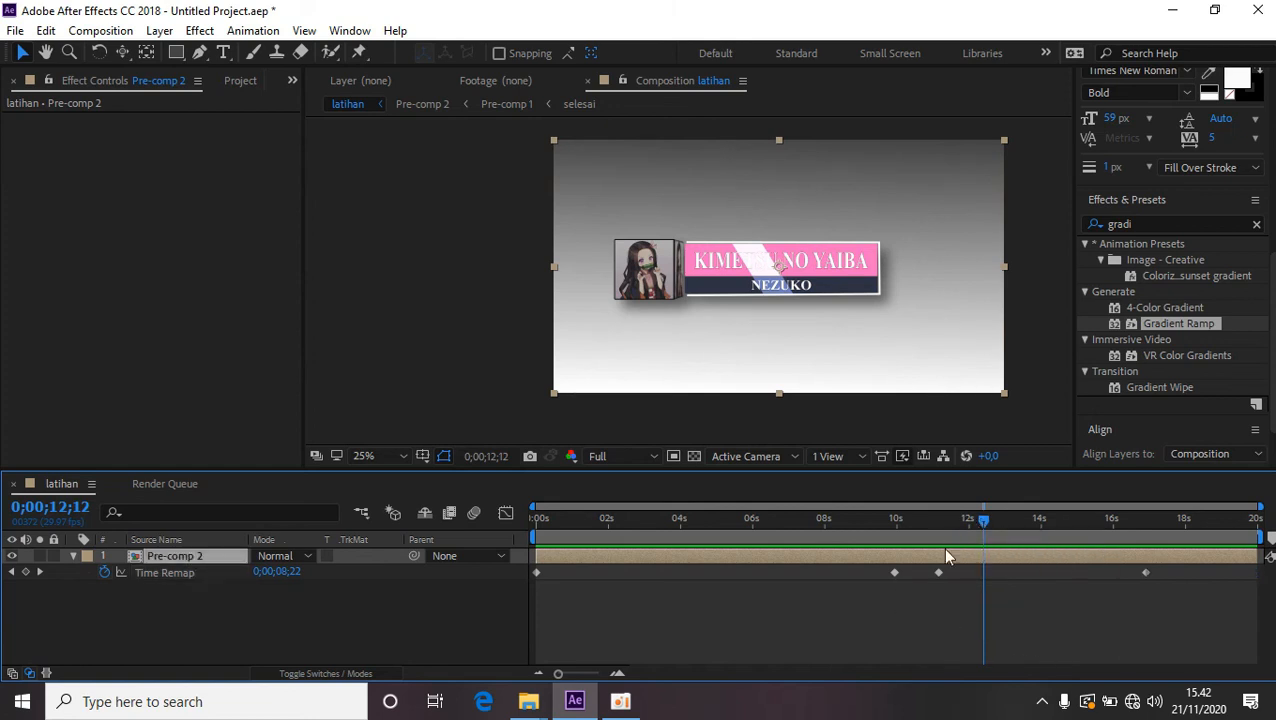
Shorten the Pre-comp 2 timing by moving the two middle Time Remap keyframes to about 7 s and 7.6 s and the last to 0;00;12;24.
left_click(893, 573)
key("Delete")
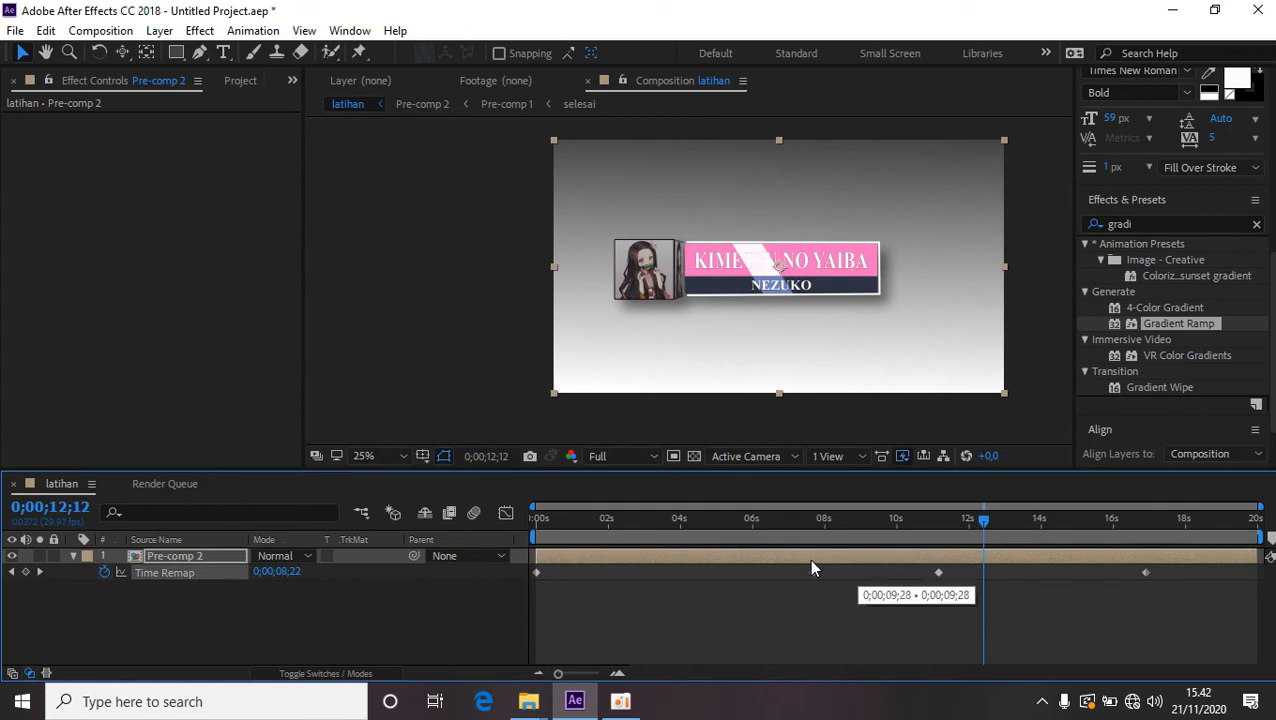
left_click_drag(784, 574, 756, 577)
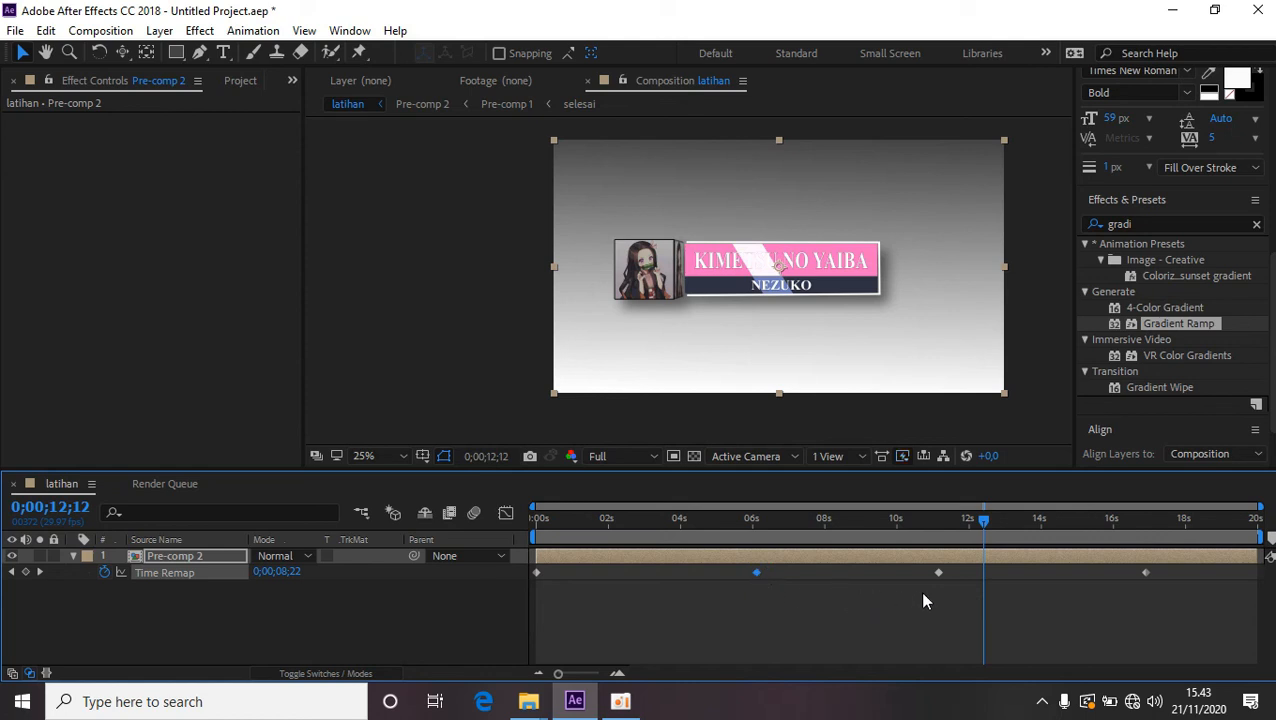
left_click_drag(938, 577, 829, 573)
left_click_drag(756, 574, 812, 578)
left_click_drag(1144, 573, 998, 583)
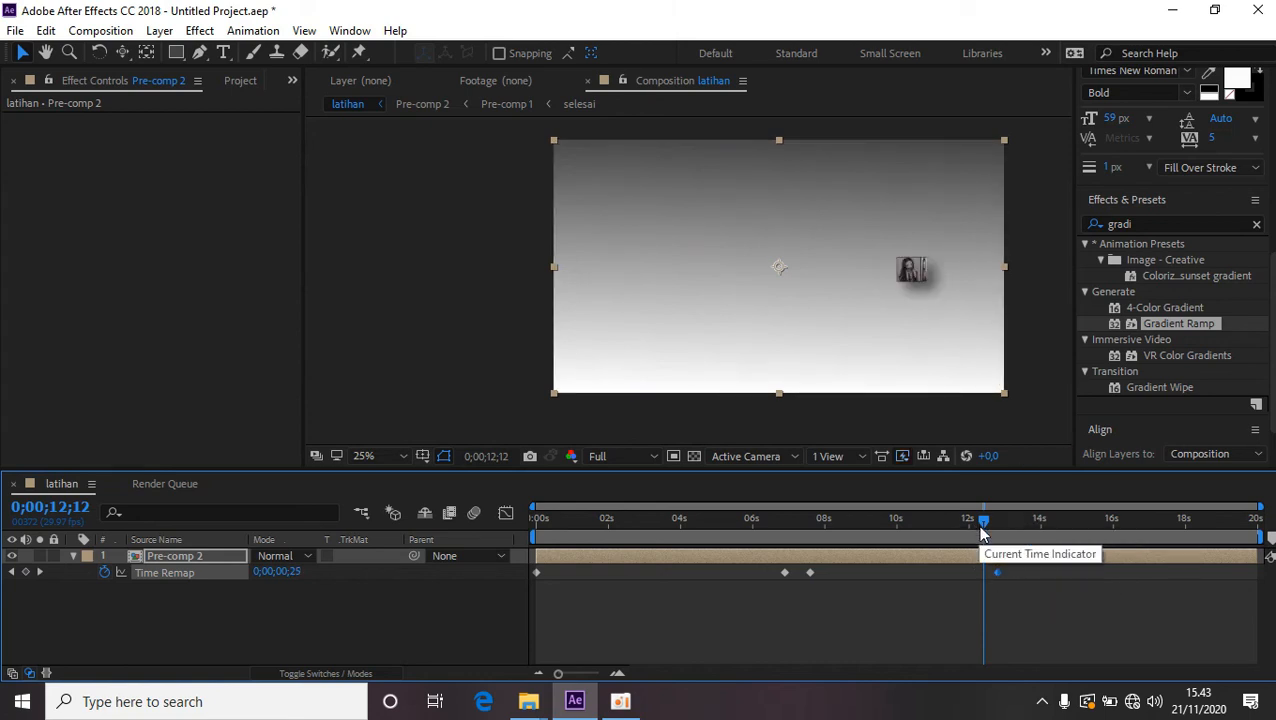
Shorten the work area so it ends at the last Time Remap keyframe, at about 0;00;12;24.
mouse_move(981, 527)
left_mouse_down()
mouse_move(969, 529)
mouse_move(993, 530)
mouse_move(964, 534)
mouse_move(998, 532)
left_mouse_up()
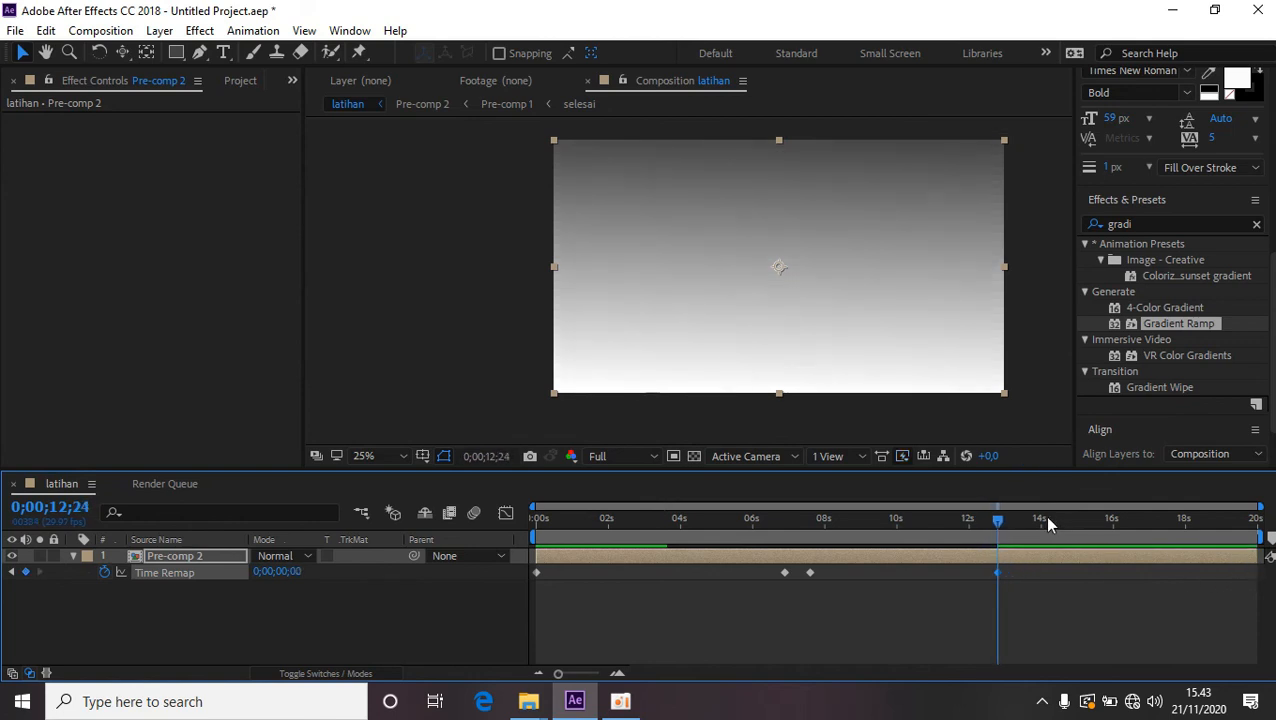
left_click_drag(1000, 523, 1000, 523)
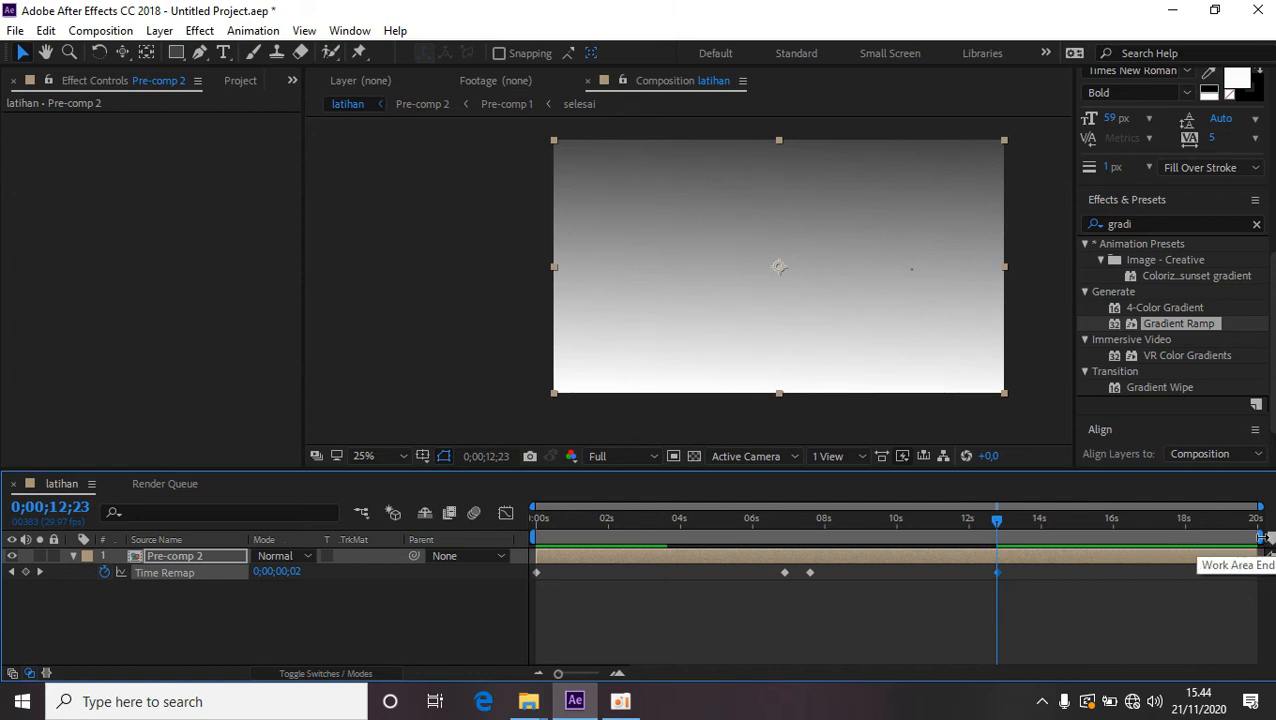
left_click_drag(1261, 538, 537, 527)
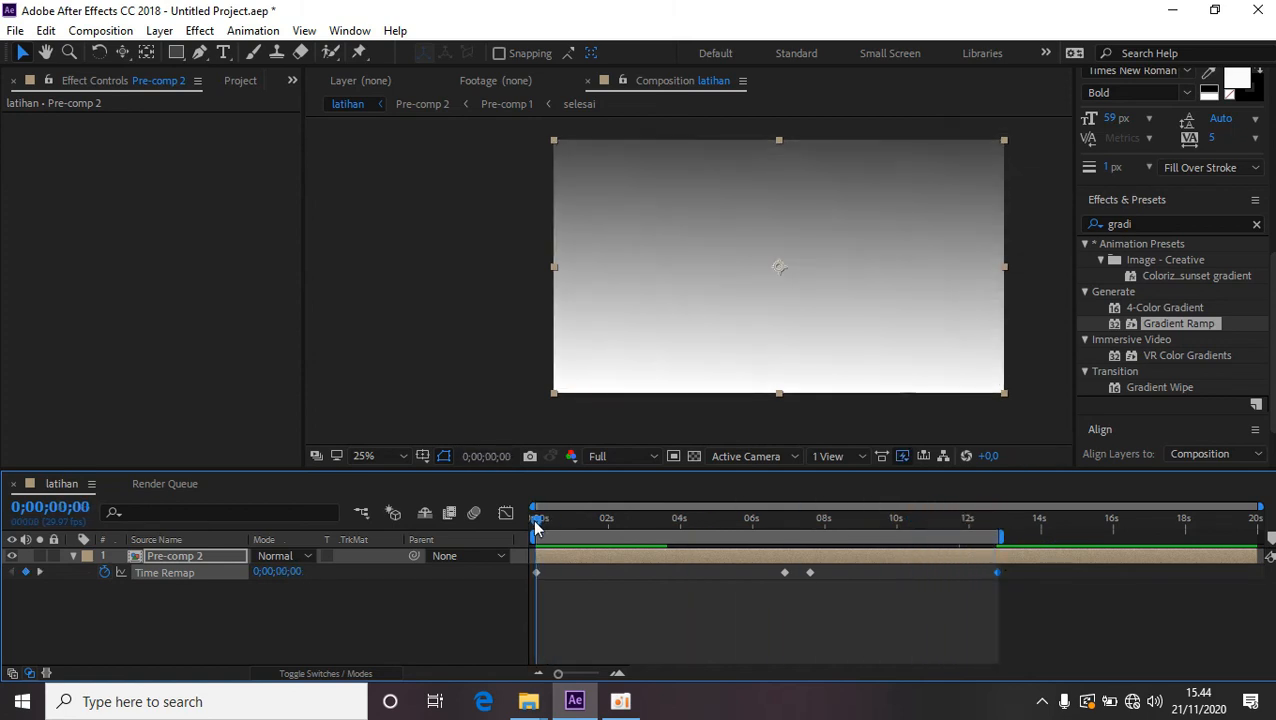
Preview the retimed animation from the start and scrub through its reversed section.
key("space")
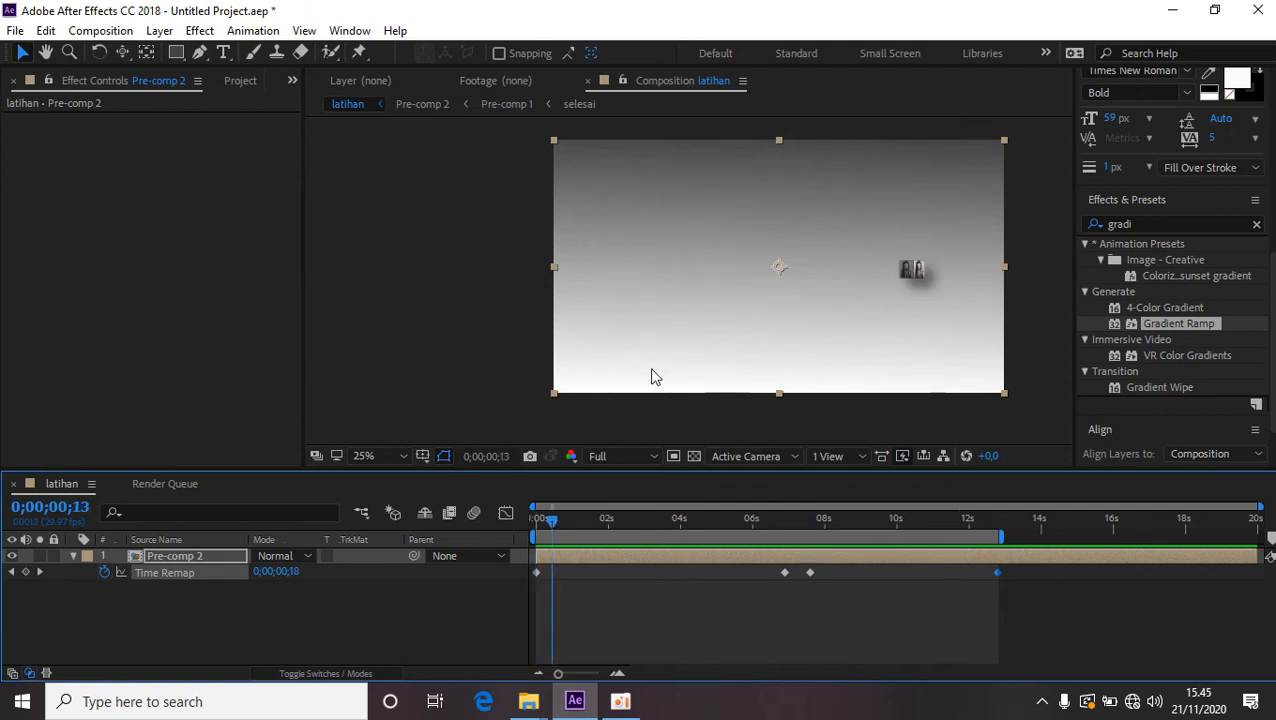
left_click_drag(556, 525, 912, 558)
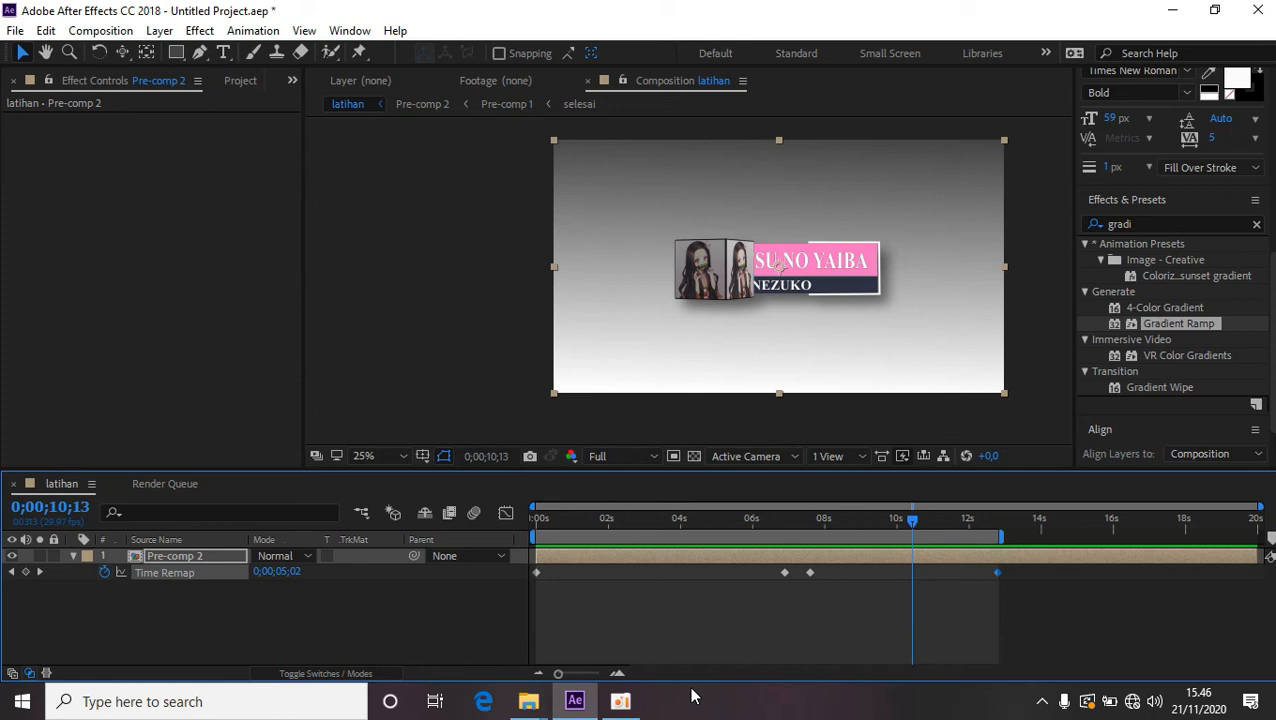
left_click(620, 701)
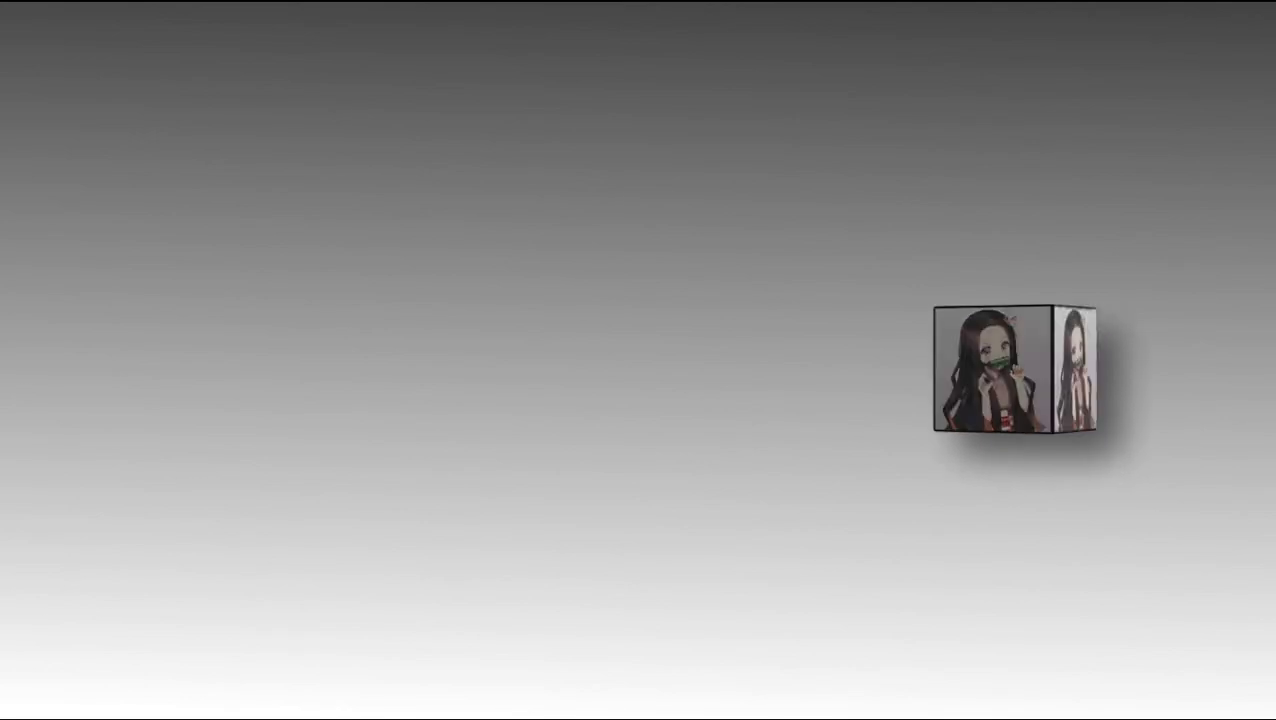